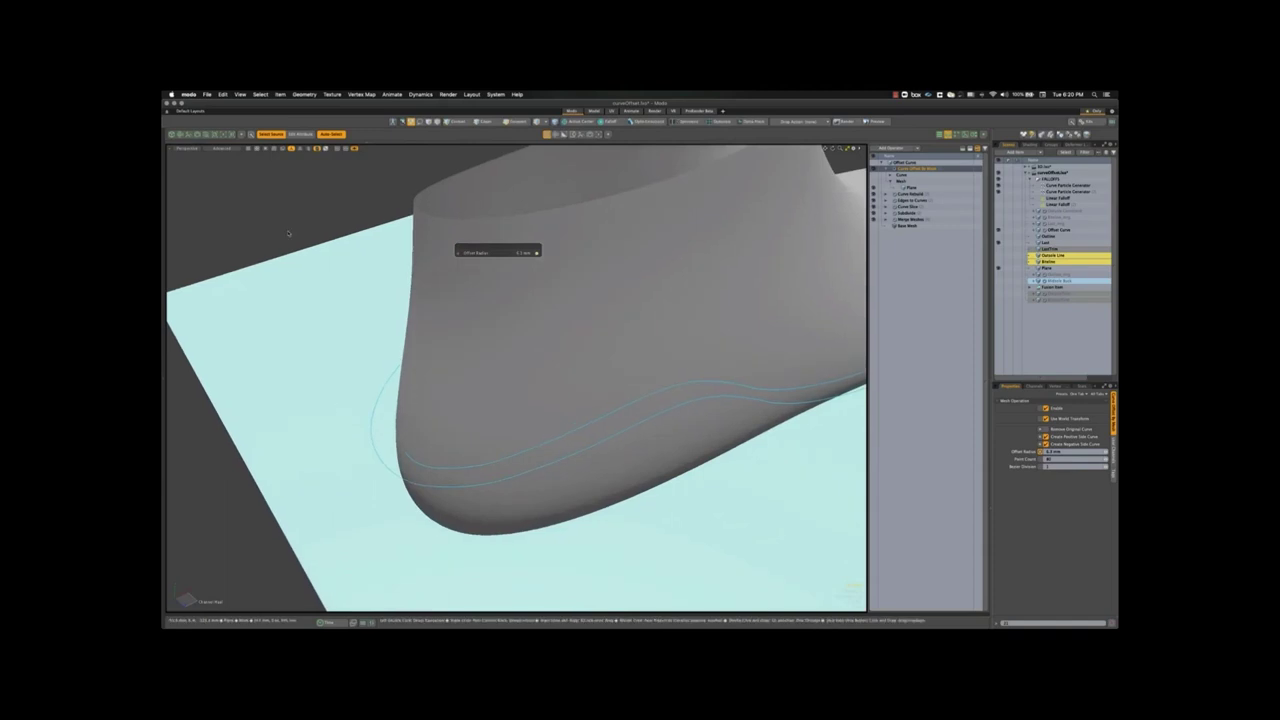
# - Adjust the Offset Radius of the Curve Offset operation on the curves around the shoe last
pyautogui.moveTo(296, 208)
pyautogui.mouseDown()
pyautogui.moveTo(322, 208)
pyautogui.moveTo(274, 208)
pyautogui.mouseUp()
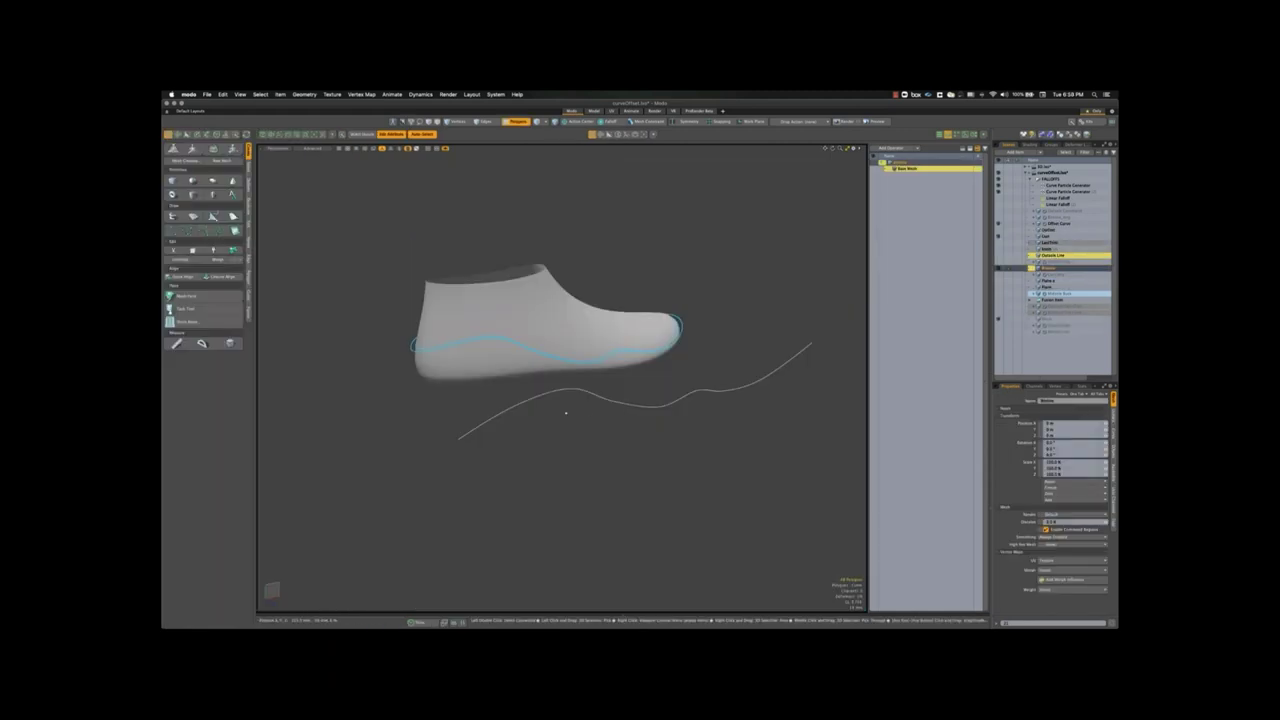
# - Shift the biteline curve slightly upward and reshape it by moving its peak point and the neighbouring point toward the toe
pyautogui.press('w')
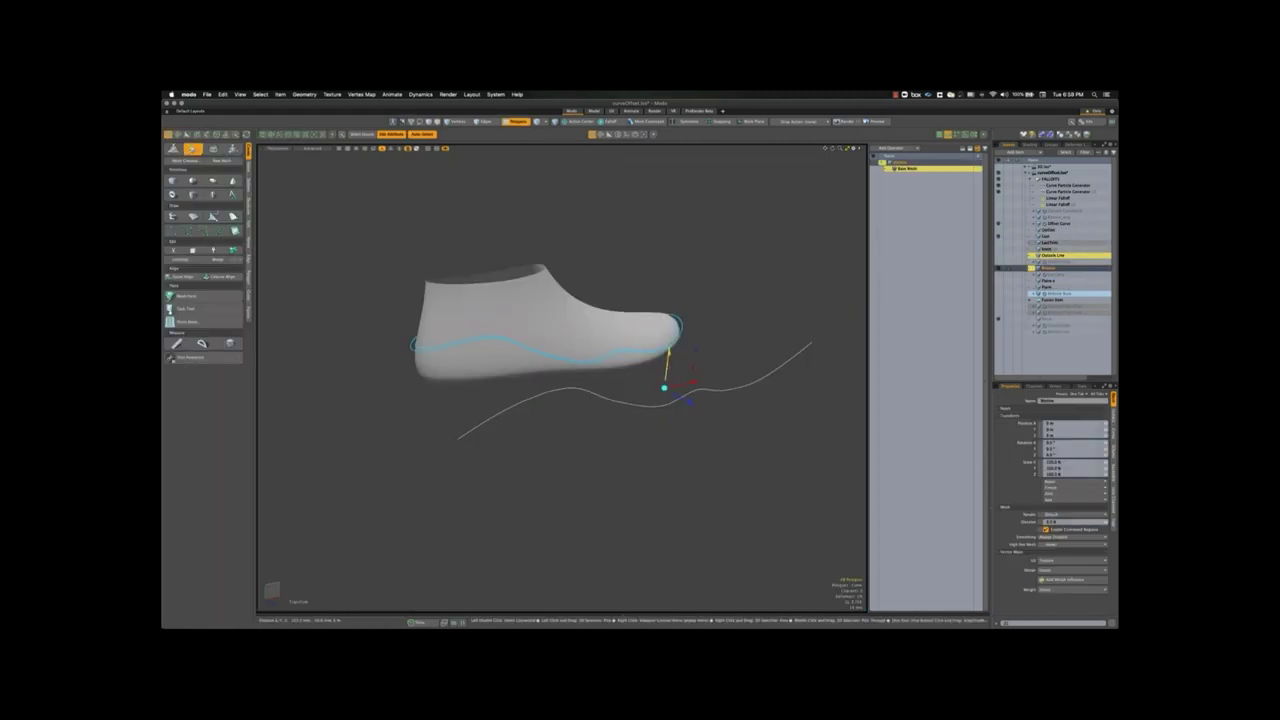
pyautogui.moveTo(669, 352); pyautogui.dragTo(669, 351)
pyautogui.press('space')
pyautogui.doubleClick(573, 389)
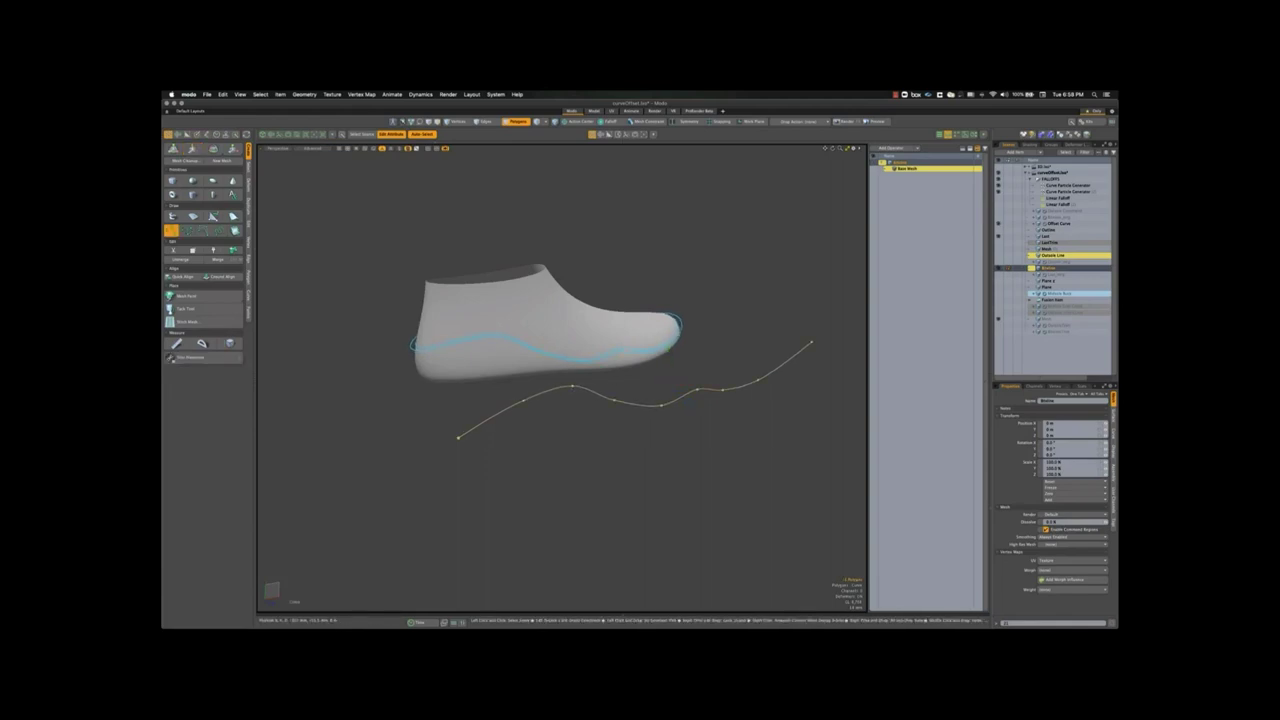
pyautogui.moveTo(572, 386); pyautogui.dragTo(573, 383)
pyautogui.moveTo(613, 400); pyautogui.dragTo(616, 396)
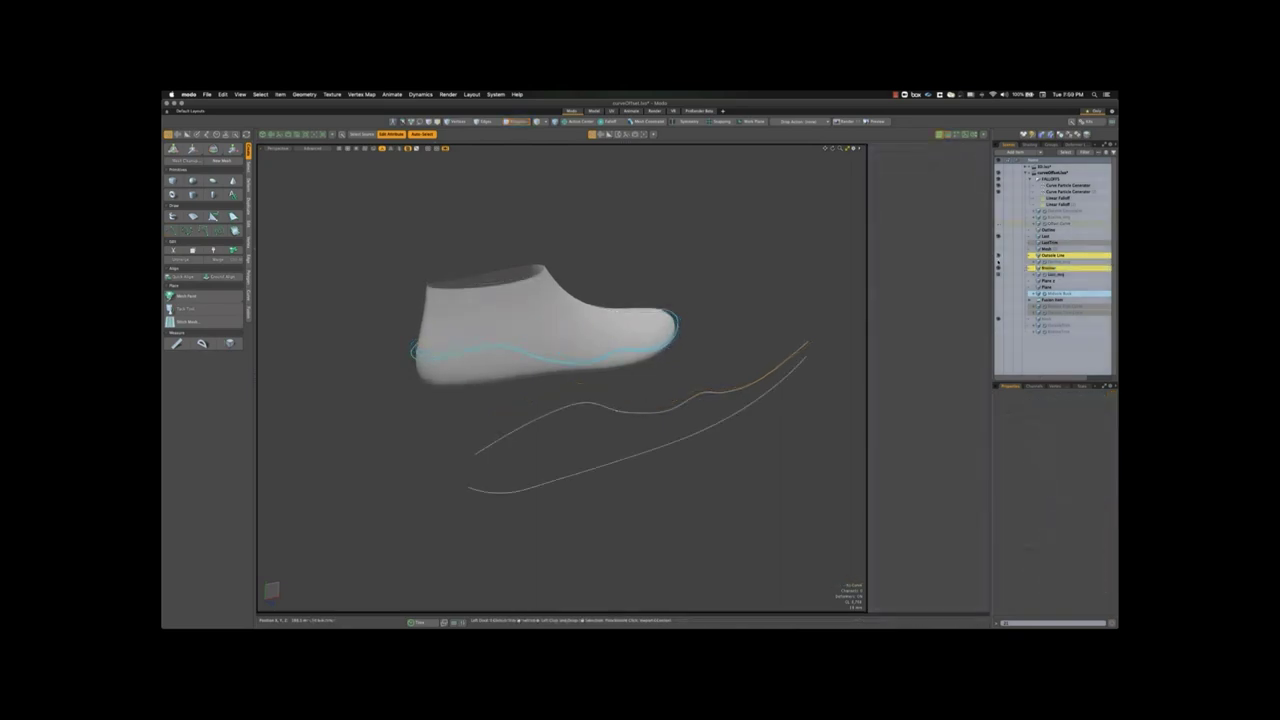
# - Show the wider outsole outline curve beneath the shoe last and inspect it together with the side profile curves
pyautogui.click(998, 262)
pyautogui.keyDown('alt'); pyautogui.moveTo(620, 420); pyautogui.dragTo(714, 480); pyautogui.keyUp('alt')
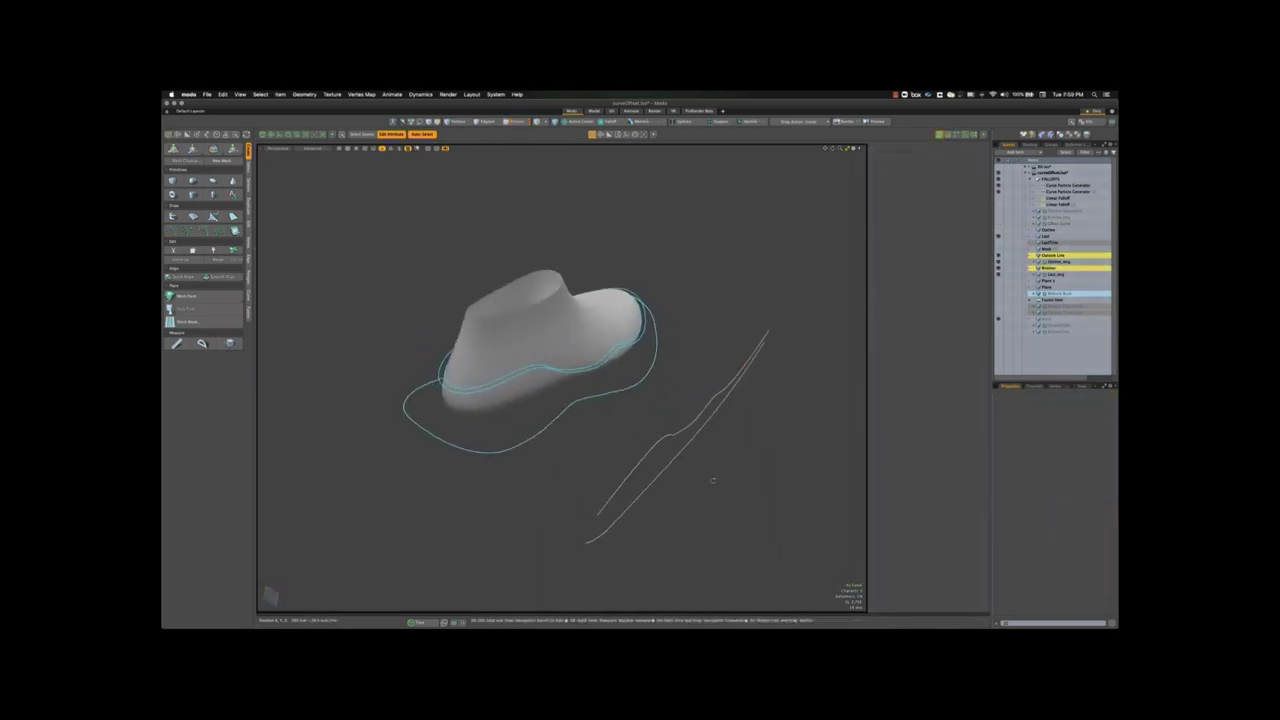
pyautogui.keyDown('alt'); pyautogui.moveTo(572, 328); pyautogui.dragTo(604, 389); pyautogui.keyUp('alt')
# - Select the lower outsole profile curve and move its polygon slightly downward
pyautogui.click(619, 444)
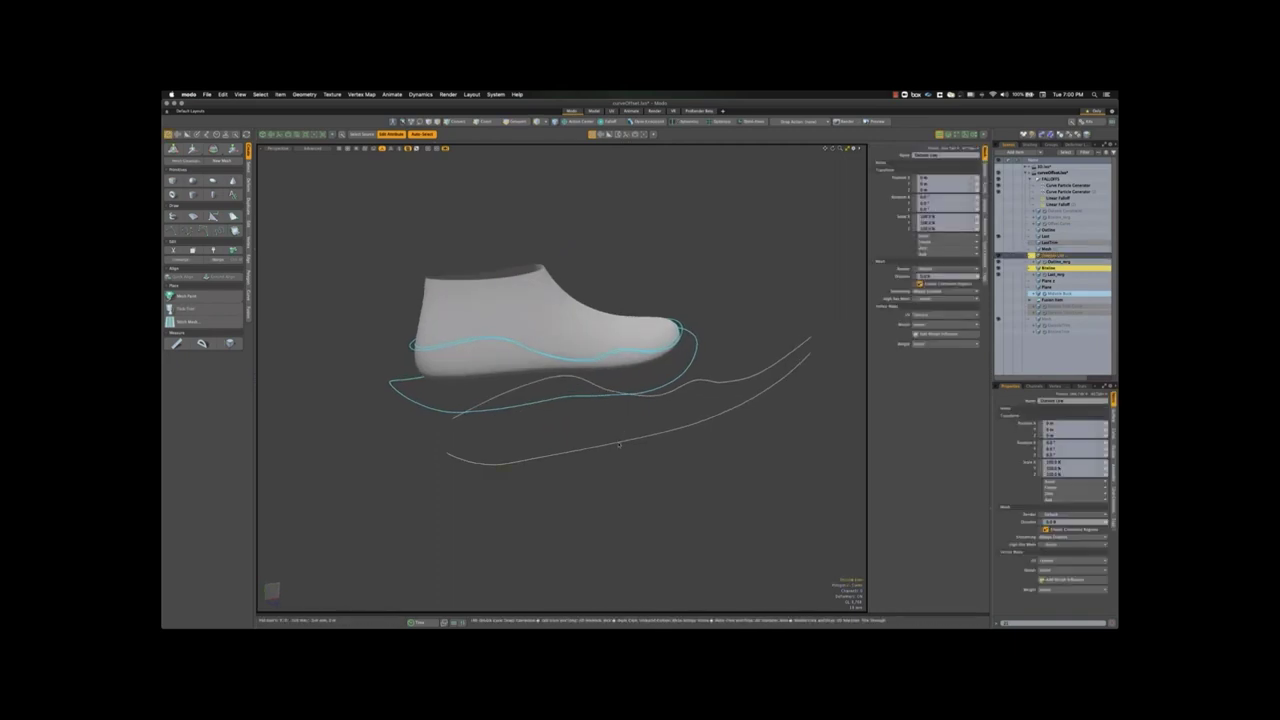
pyautogui.press('3')
pyautogui.press('w')
pyautogui.click(658, 404)
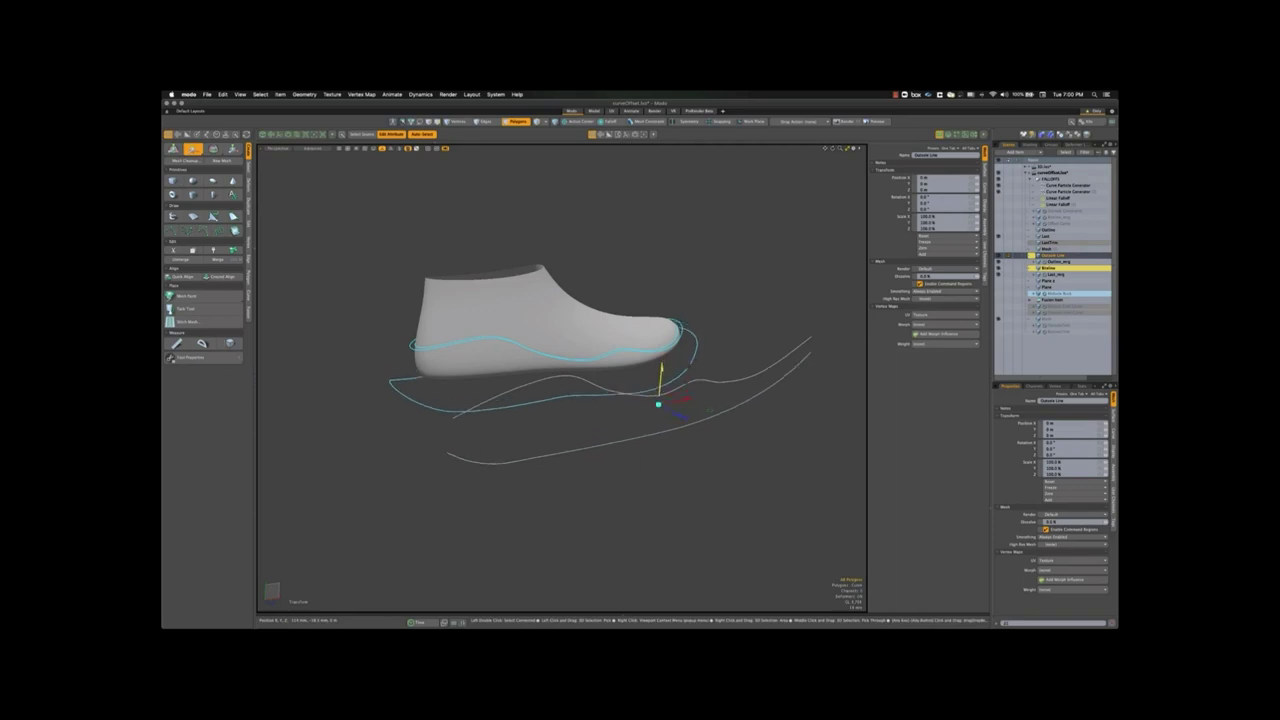
pyautogui.moveTo(658, 404); pyautogui.dragTo(657, 411)
pyautogui.press('space')
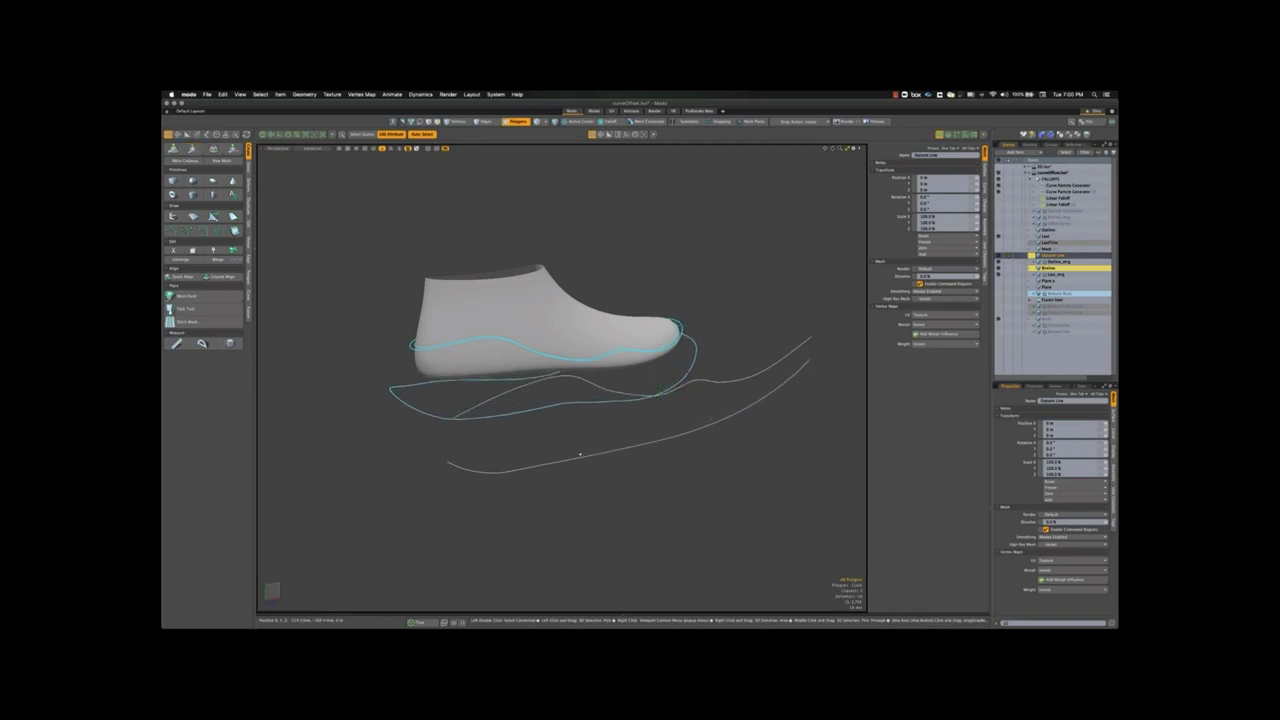
# - Reshape the outsole profile curve by pulling down its point just ahead of the heel
pyautogui.click(580, 456)
pyautogui.press('Return')
pyautogui.moveTo(542, 465); pyautogui.dragTo(545, 470)
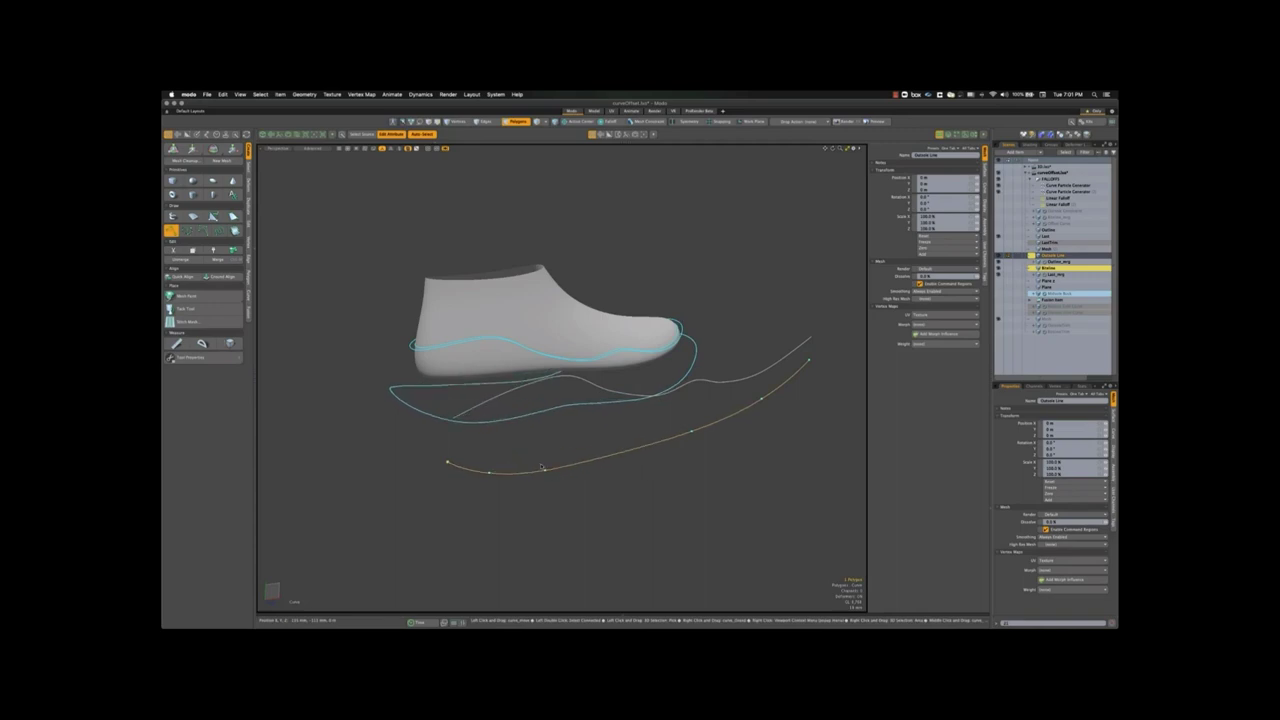
pyautogui.press('space')
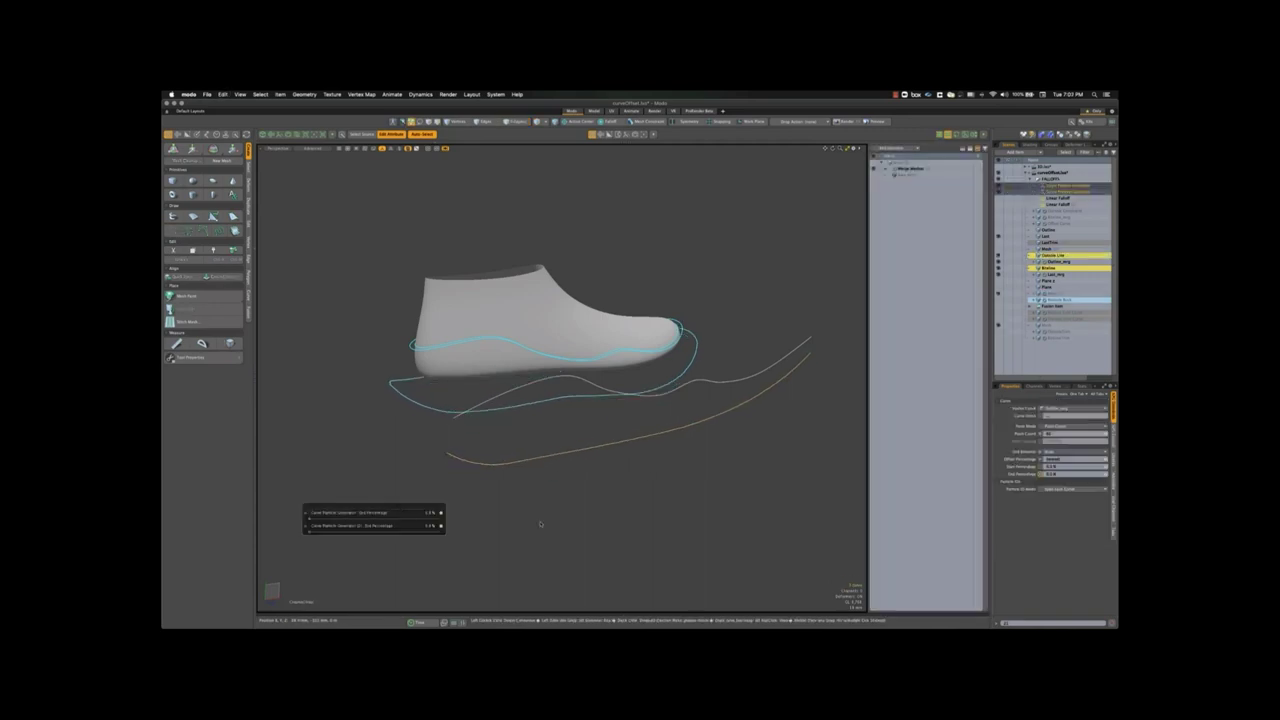
# - Raise the end percentage of both Curve Particle Generators until the midsole wall runs fully around the shoe last
pyautogui.moveTo(541, 524); pyautogui.dragTo(675, 523)
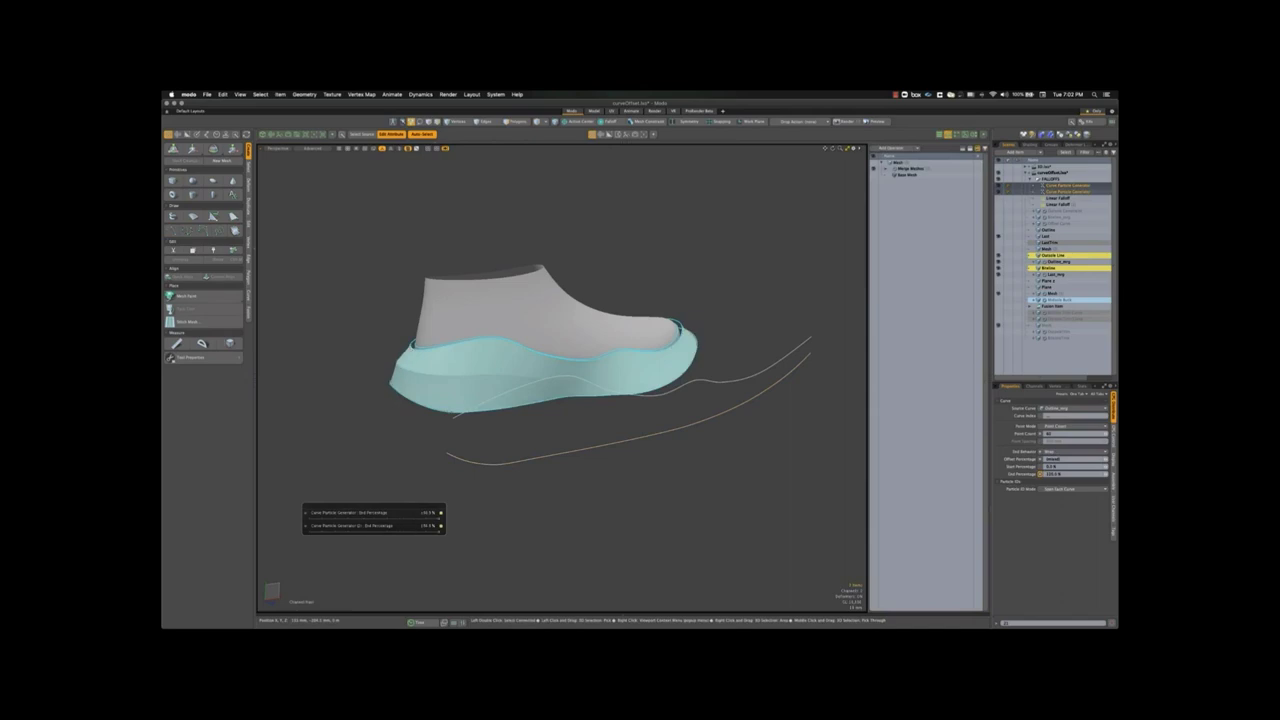
pyautogui.press('space')
pyautogui.moveTo(358, 425)
pyautogui.keyDown('alt'); pyautogui.mouseDown()
pyautogui.moveTo(500, 428)
pyautogui.moveTo(352, 411)
pyautogui.mouseUp(); pyautogui.keyUp('alt')
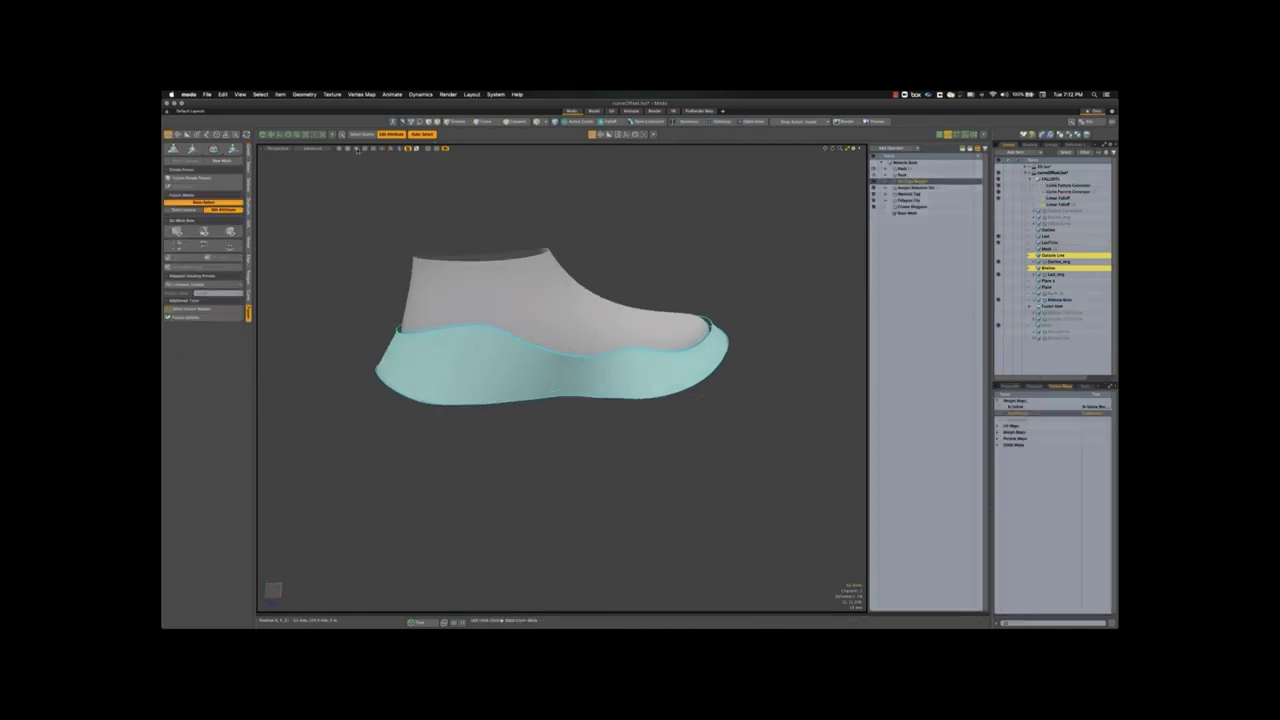
# - Show the vertex map shading on the midsole and select the mesh operation directly above Set Edge Weight
pyautogui.click(356, 149)
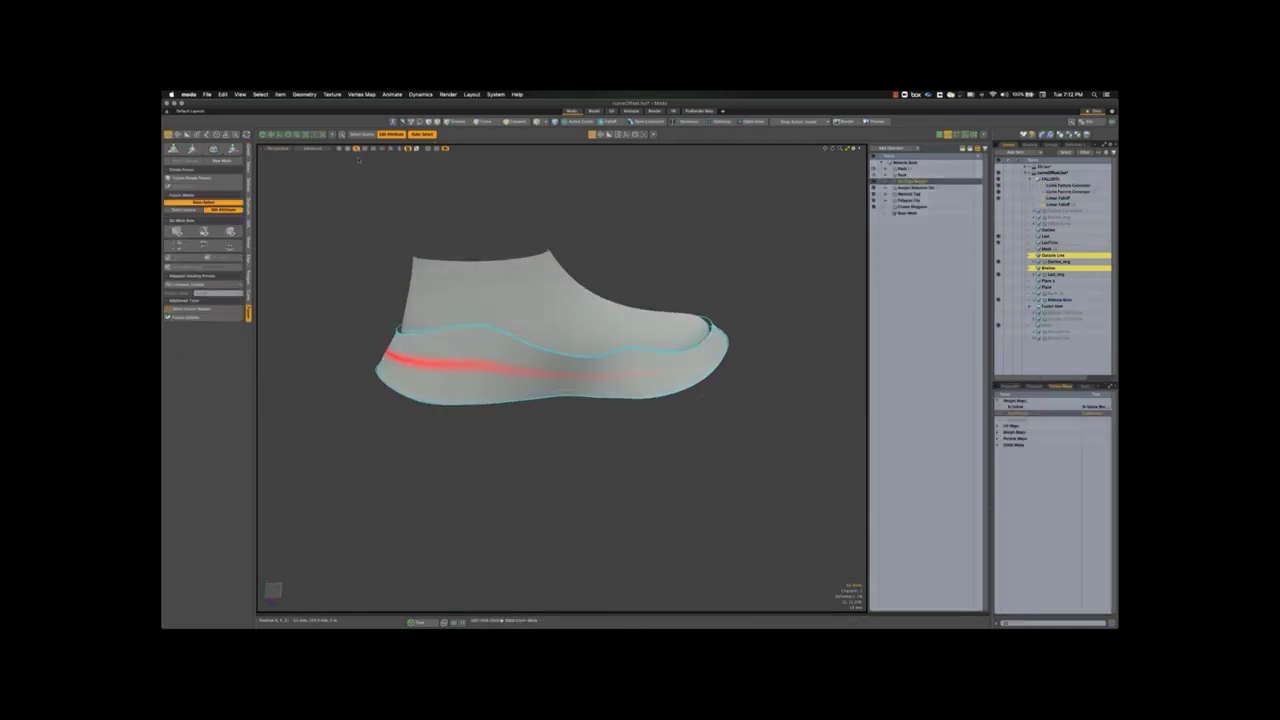
pyautogui.click(919, 175)
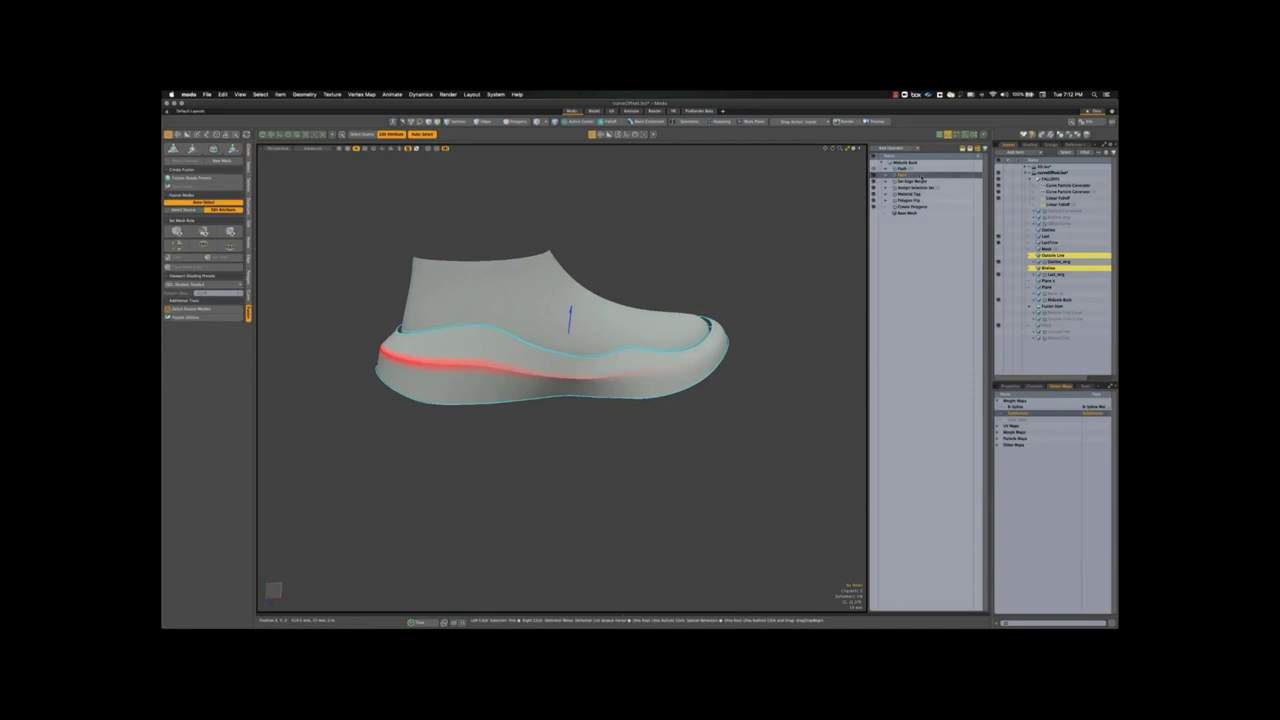
pyautogui.press('space')
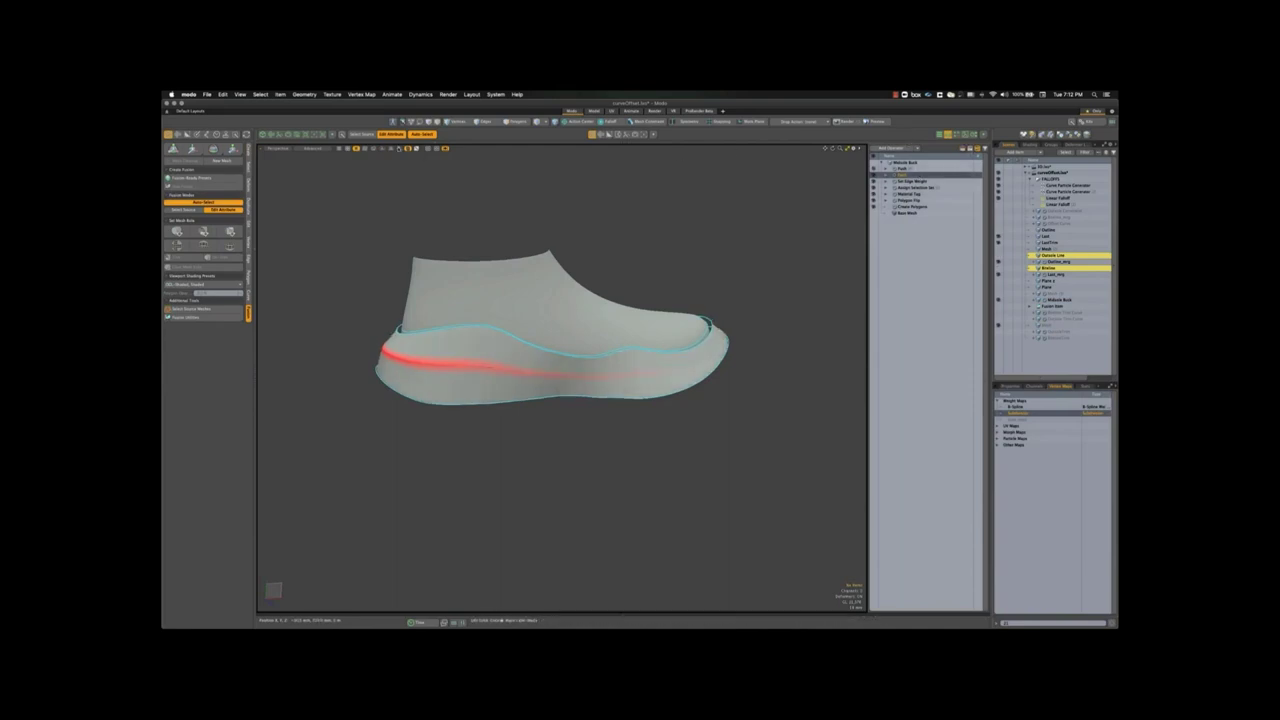
# - Display the linear falloff at the heel, move it slightly toward the toe, and reselect the operation above Set Edge Weight
pyautogui.click(383, 149)
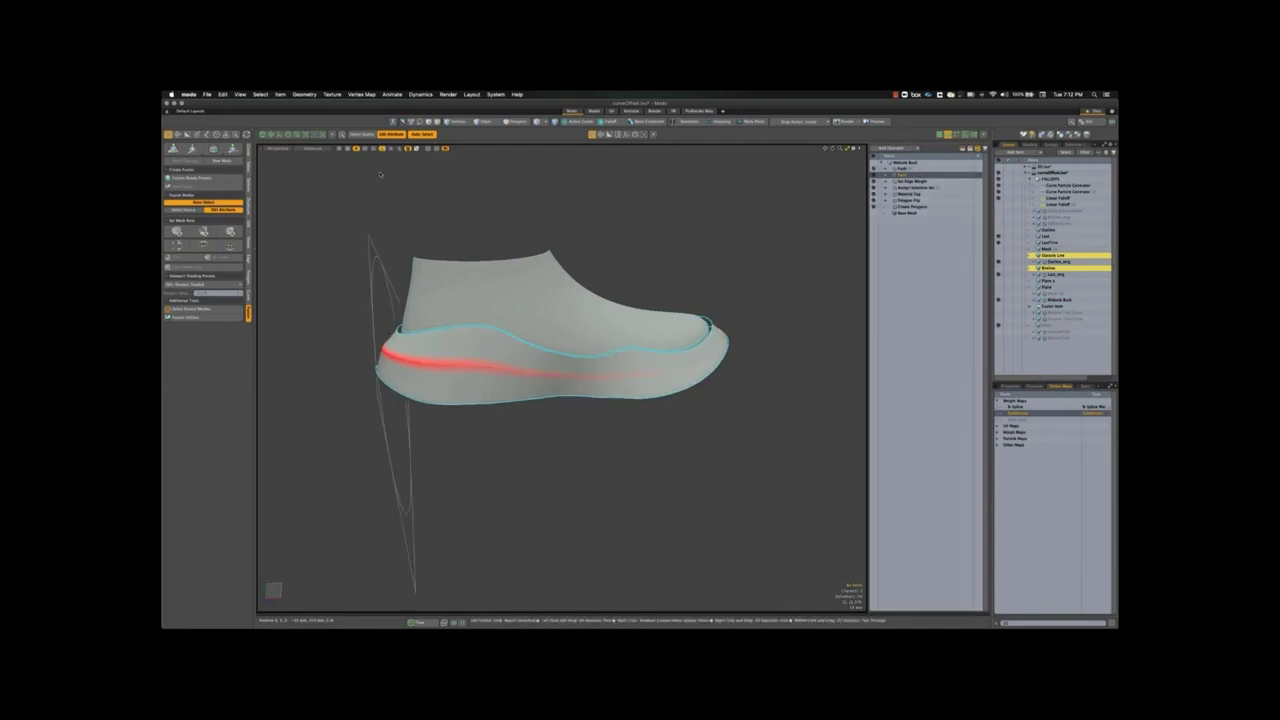
pyautogui.click(386, 272)
pyautogui.press('w')
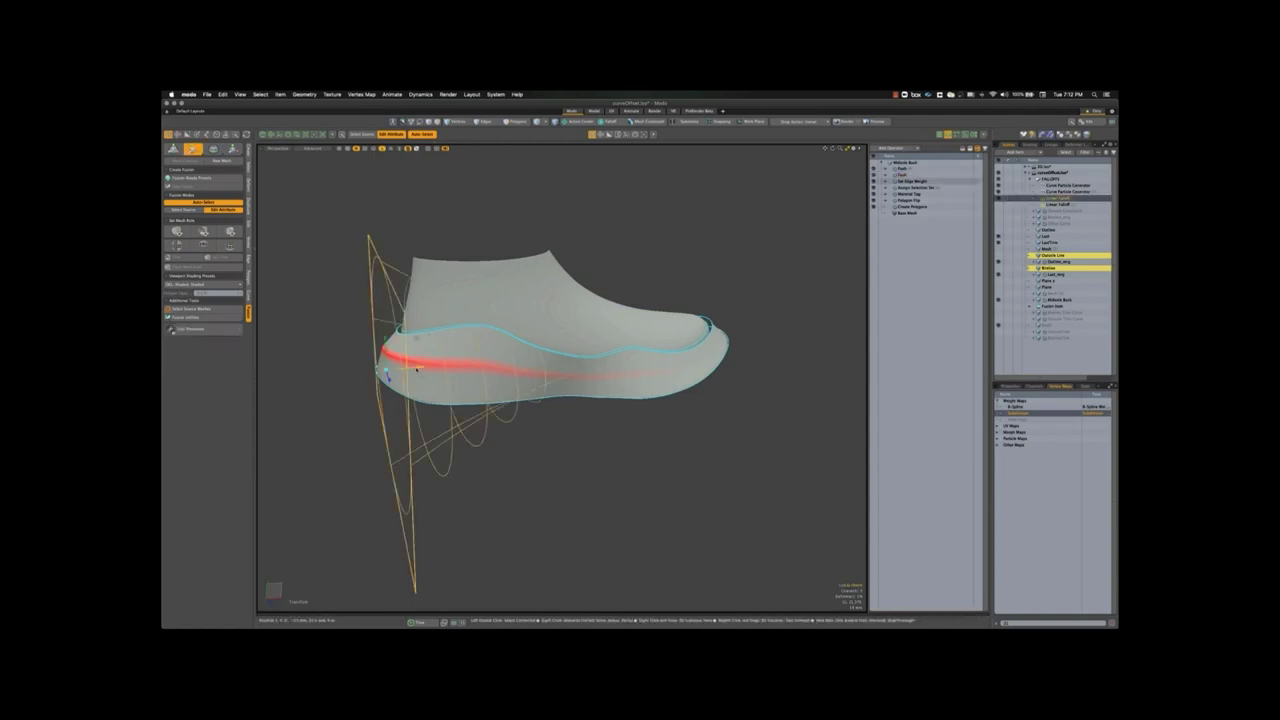
pyautogui.moveTo(417, 370)
pyautogui.mouseDown()
pyautogui.moveTo(568, 368)
pyautogui.moveTo(180, 376)
pyautogui.moveTo(405, 373)
pyautogui.mouseUp()
pyautogui.click(909, 176)
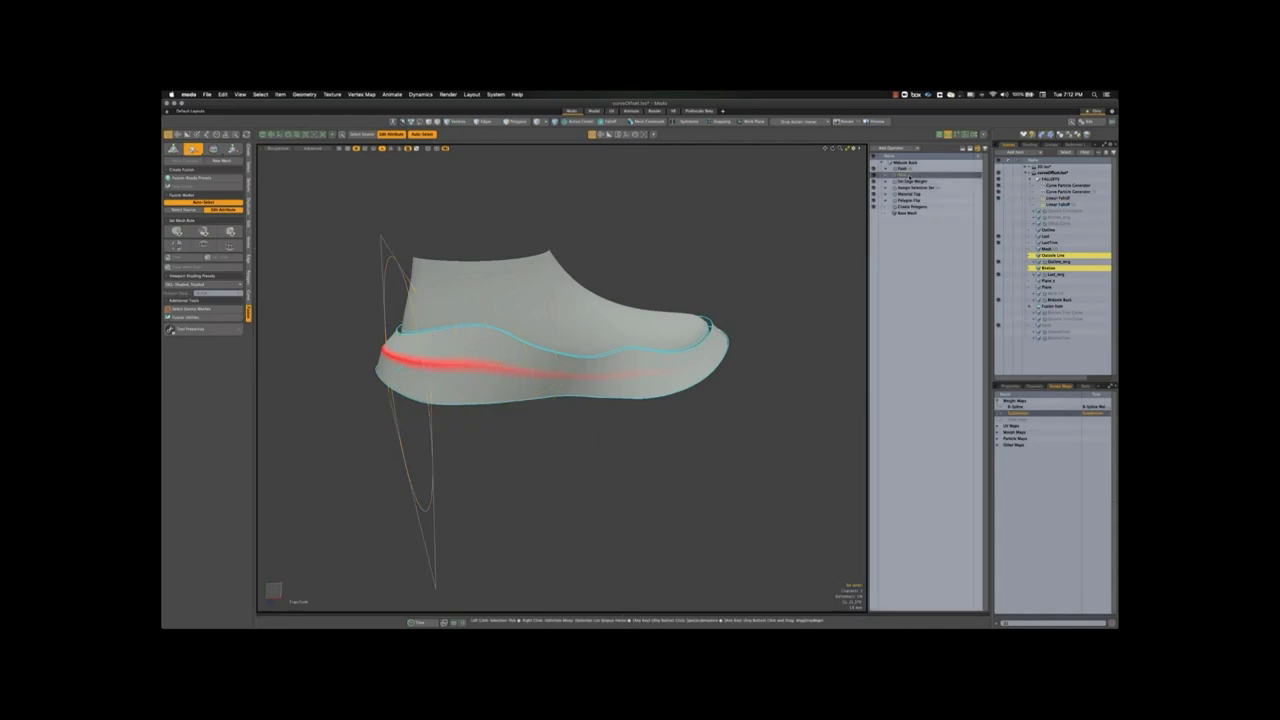
pyautogui.click(963, 148)
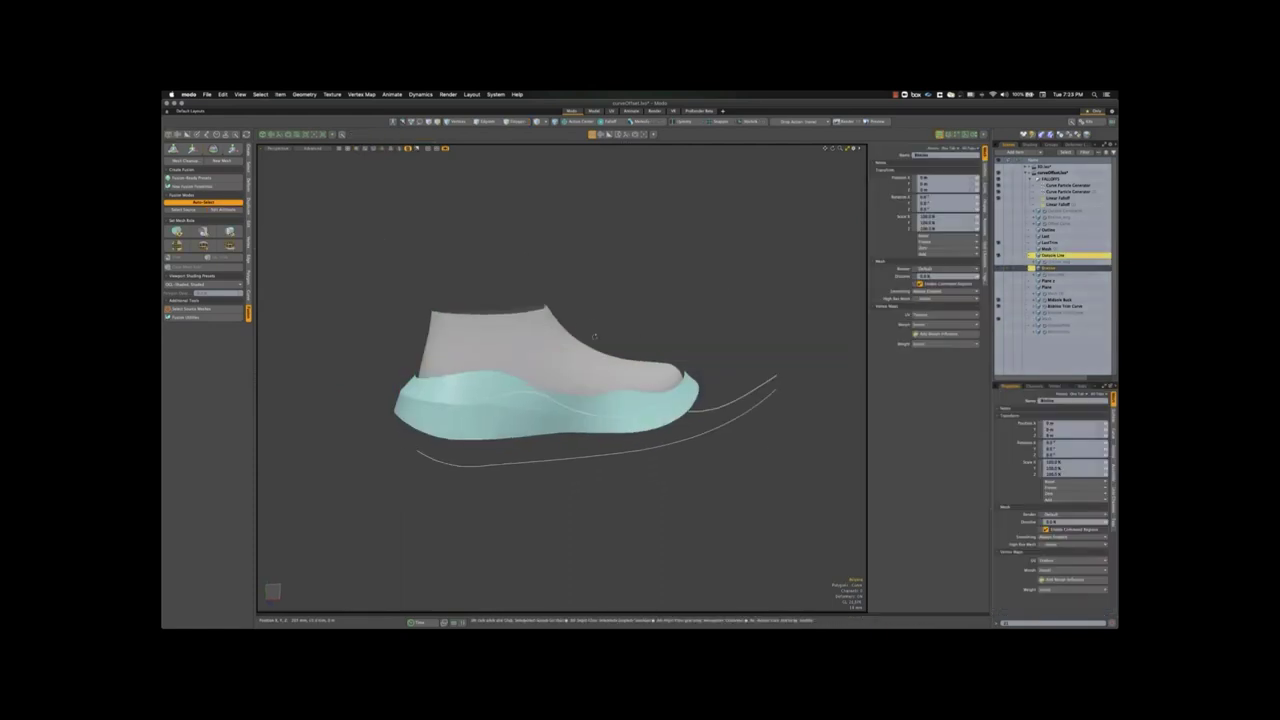
# - Create a new Fusion item from the Midsole Build mesh
pyautogui.keyDown('alt'); pyautogui.moveTo(594, 337); pyautogui.dragTo(597, 362); pyautogui.keyUp('alt')
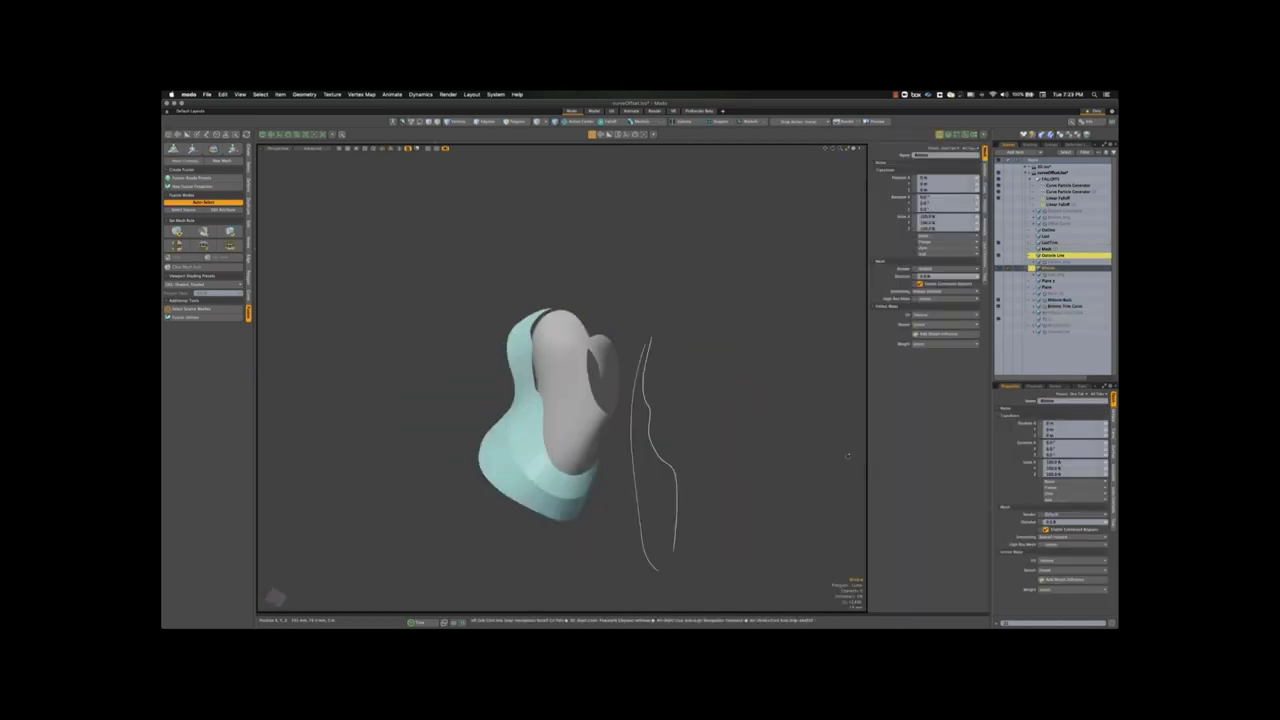
pyautogui.keyDown('alt'); pyautogui.moveTo(600, 380); pyautogui.dragTo(686, 480); pyautogui.keyUp('alt')
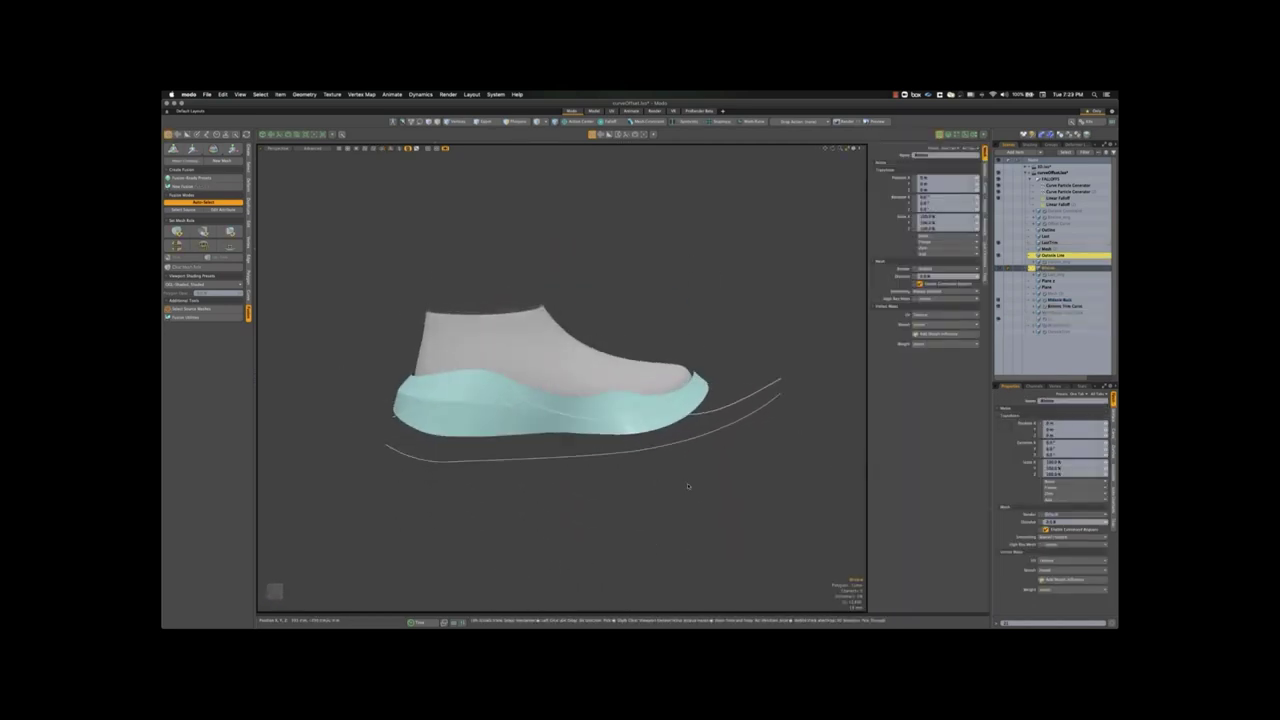
pyautogui.click(447, 420)
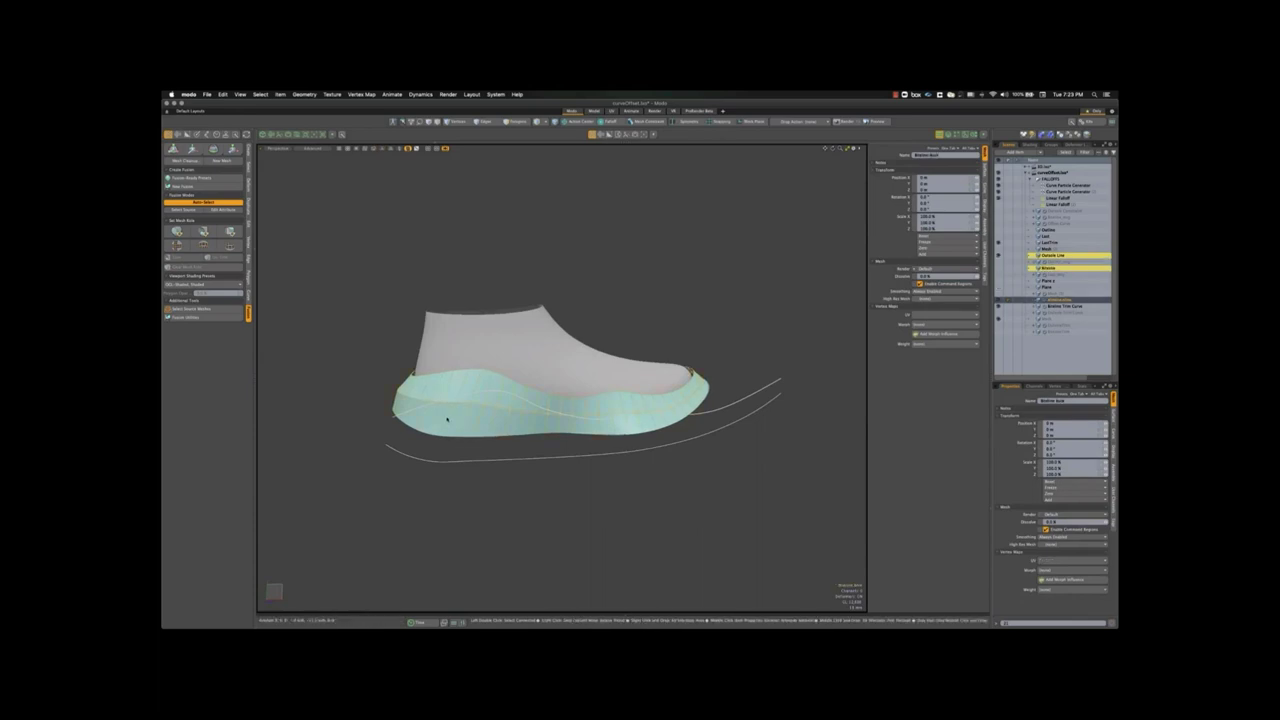
pyautogui.click(223, 186)
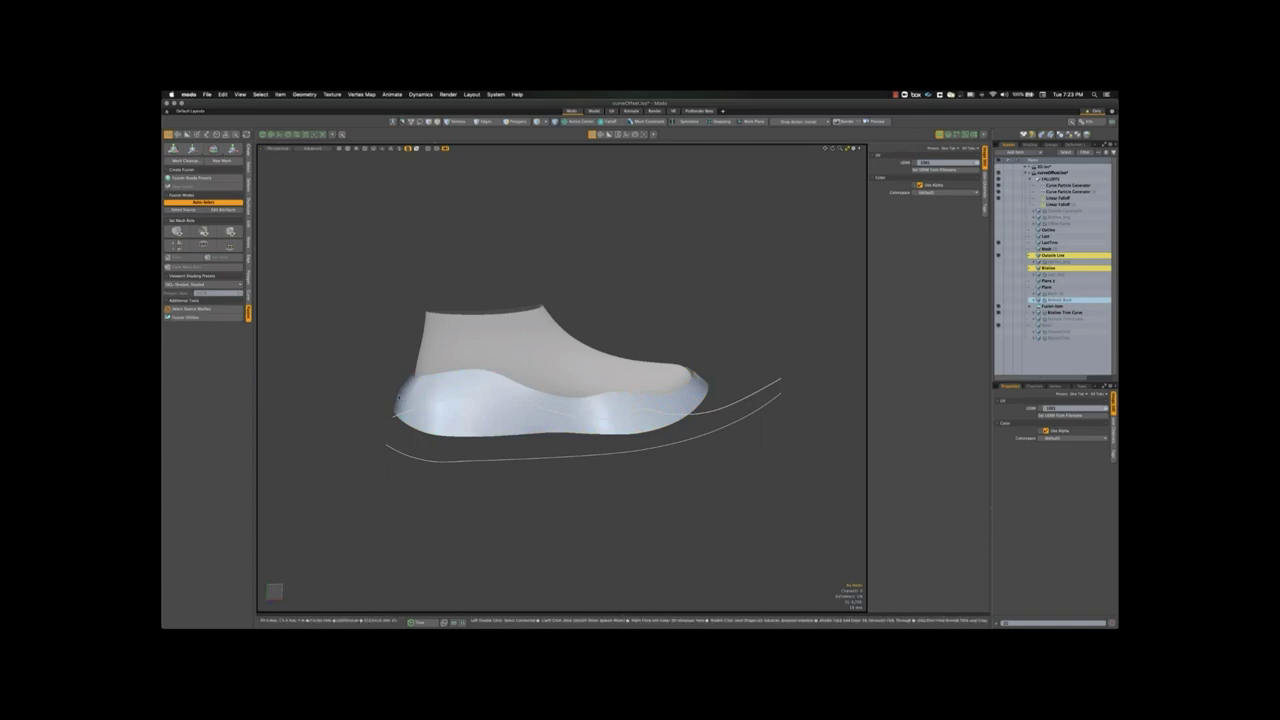
# - Enable Edge Weights for the output mesh of the new Fusion item and deselect it
pyautogui.click(424, 397)
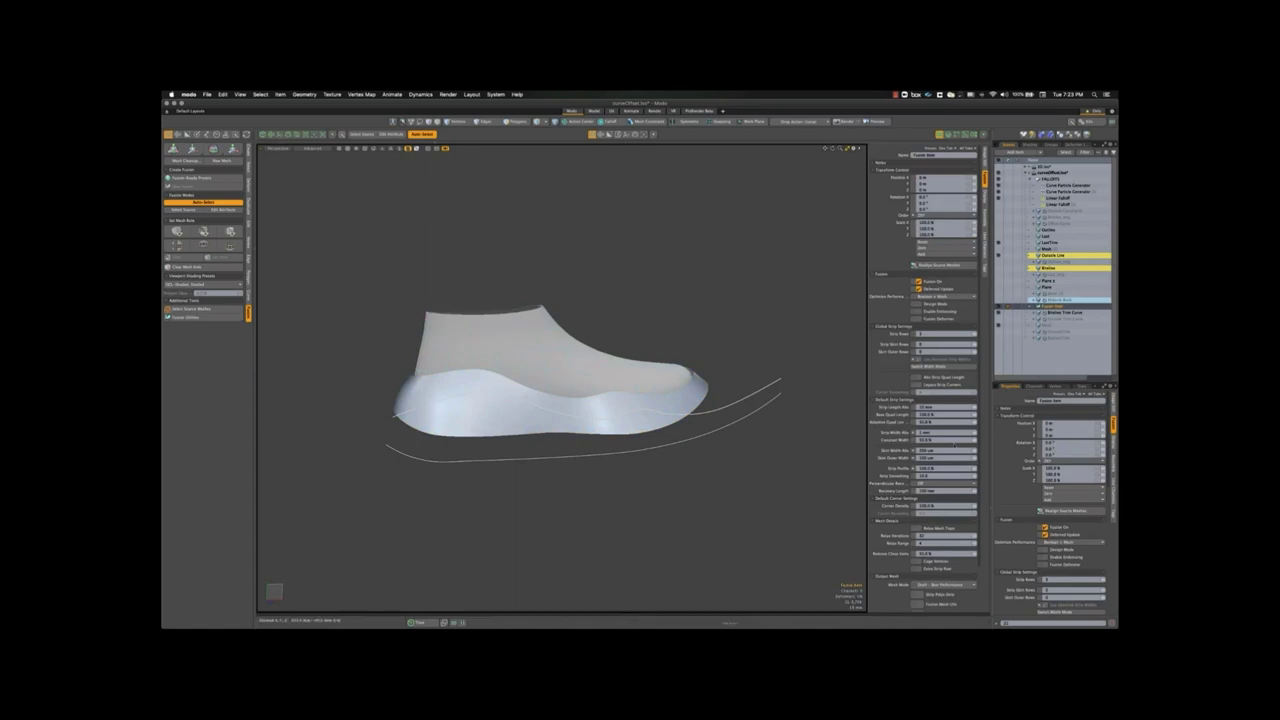
pyautogui.scroll(-3, 928, 564)
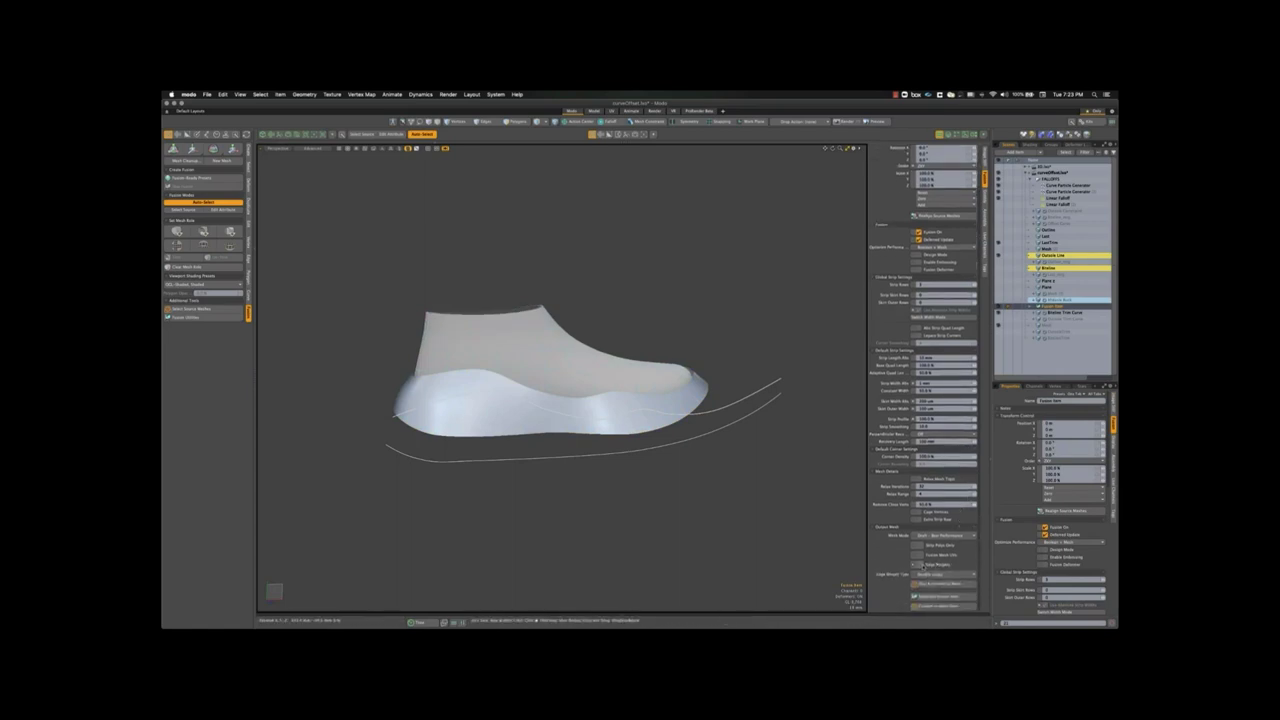
pyautogui.click(919, 564)
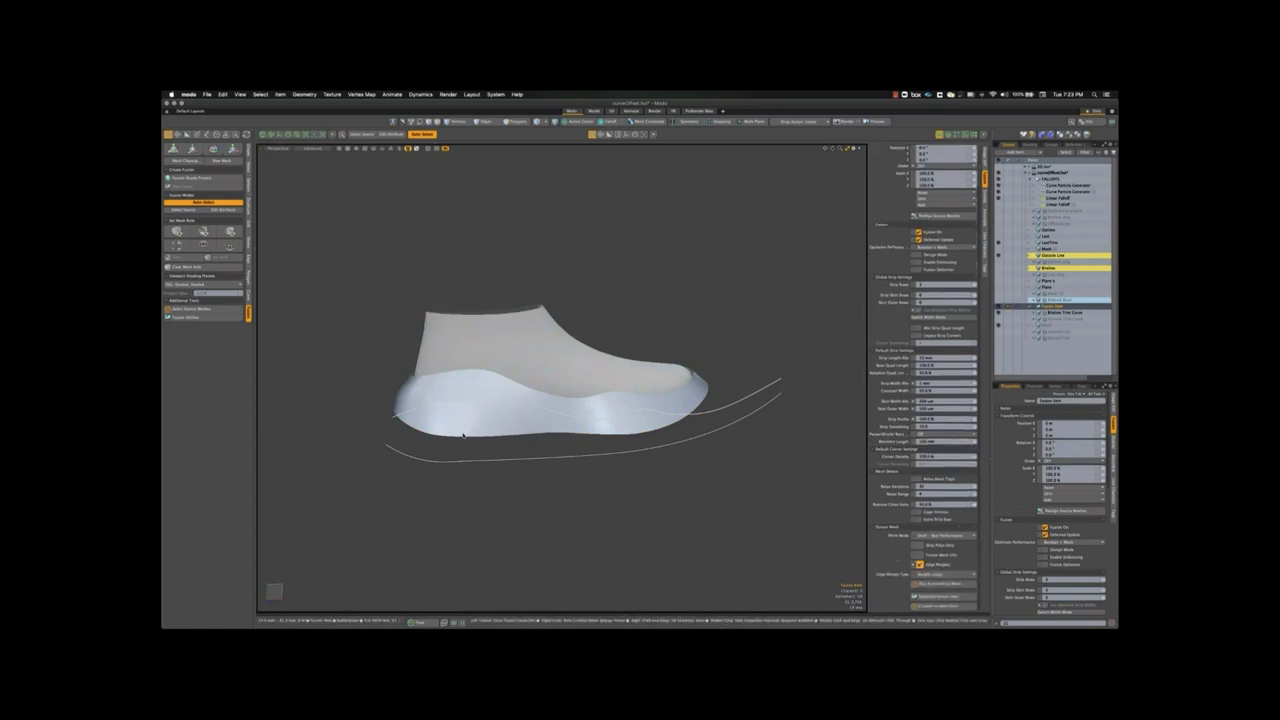
pyautogui.scroll(3, 436, 411)
pyautogui.scroll(-5, 436, 411)
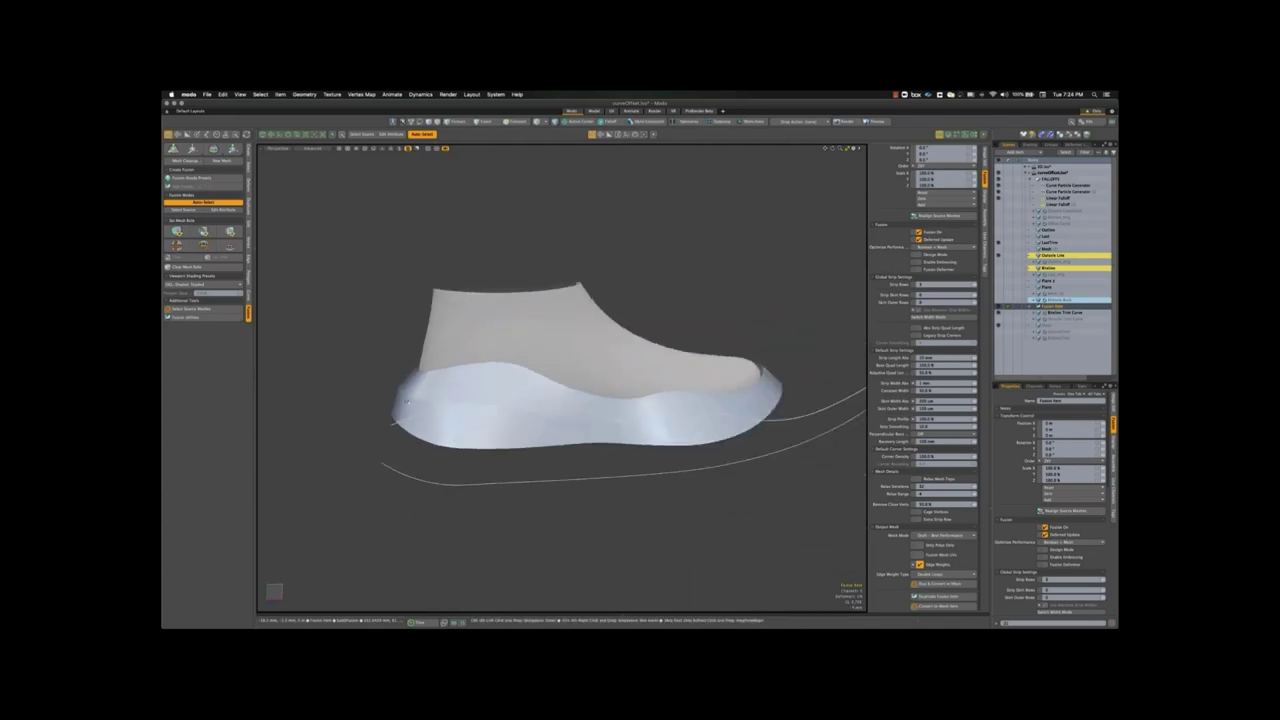
pyautogui.click(648, 545)
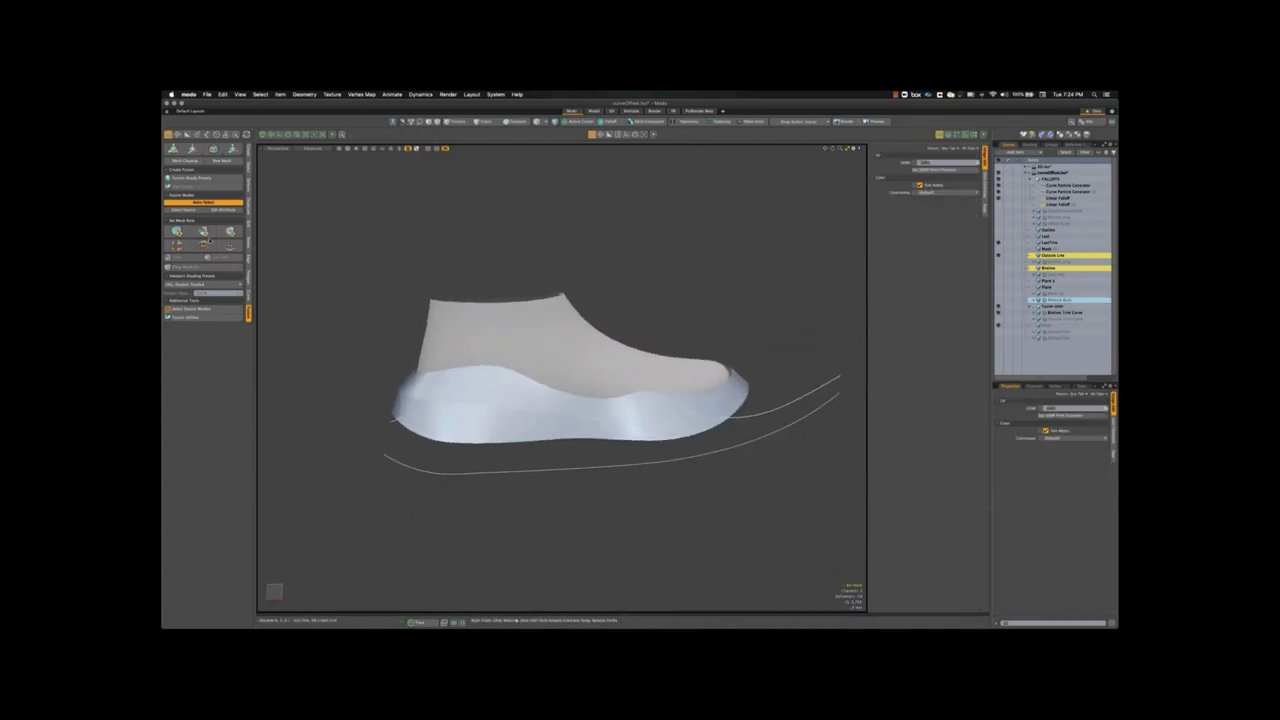
pyautogui.keyDown('alt'); pyautogui.moveTo(649, 545); pyautogui.dragTo(612, 552); pyautogui.keyUp('alt')
# - Trim the upper edge of the fused midsole with the biteline trim curve, using Fusion source selection
pyautogui.click(184, 210)
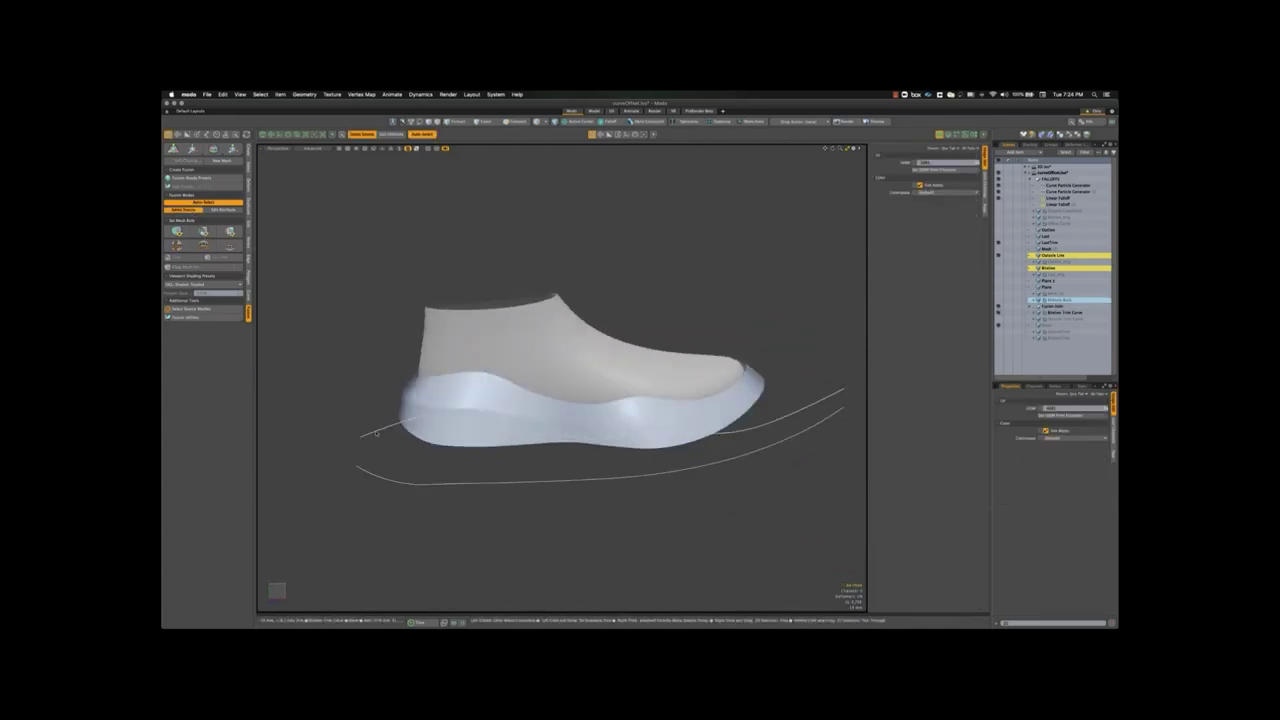
pyautogui.click(449, 436)
pyautogui.click(449, 436)
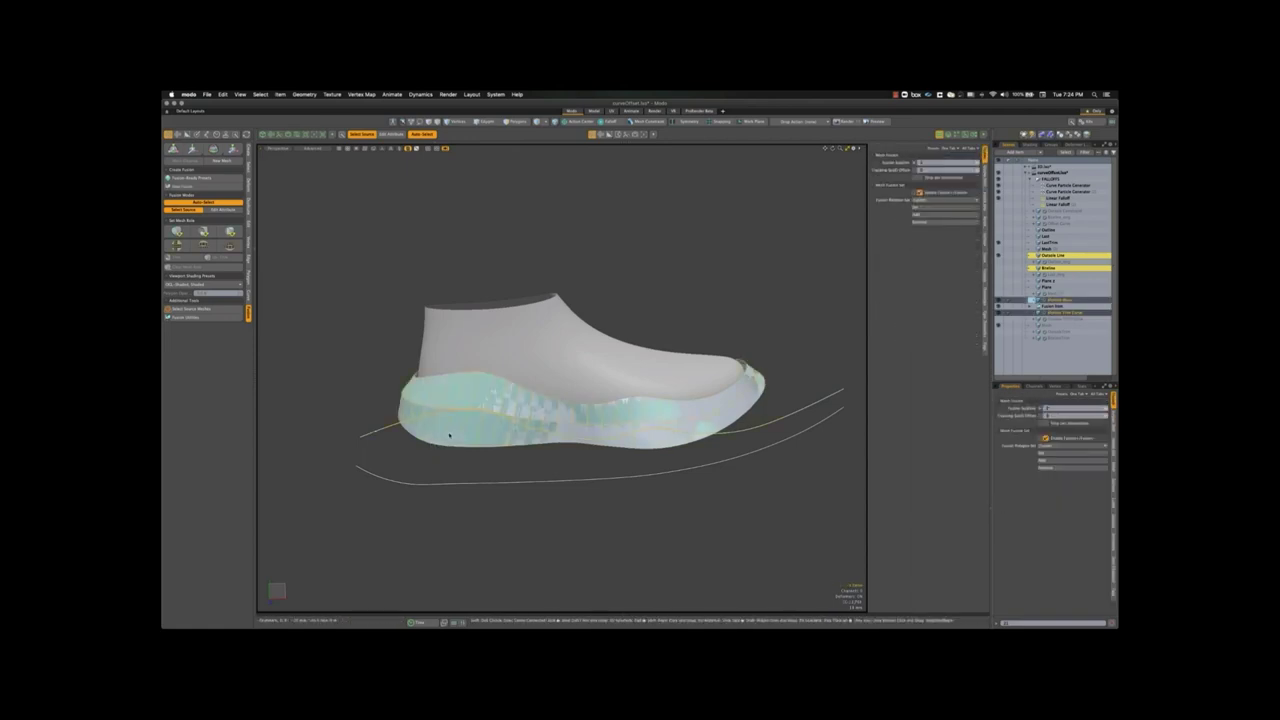
pyautogui.click(203, 232)
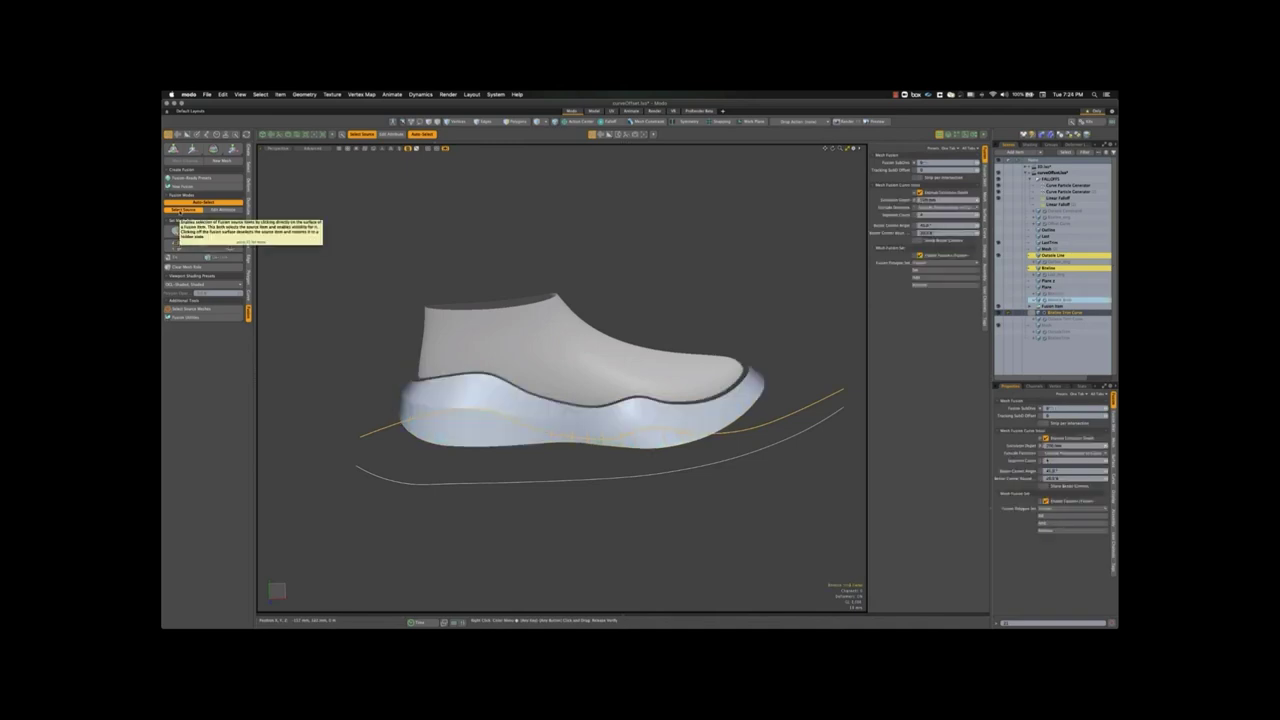
pyautogui.click(346, 314)
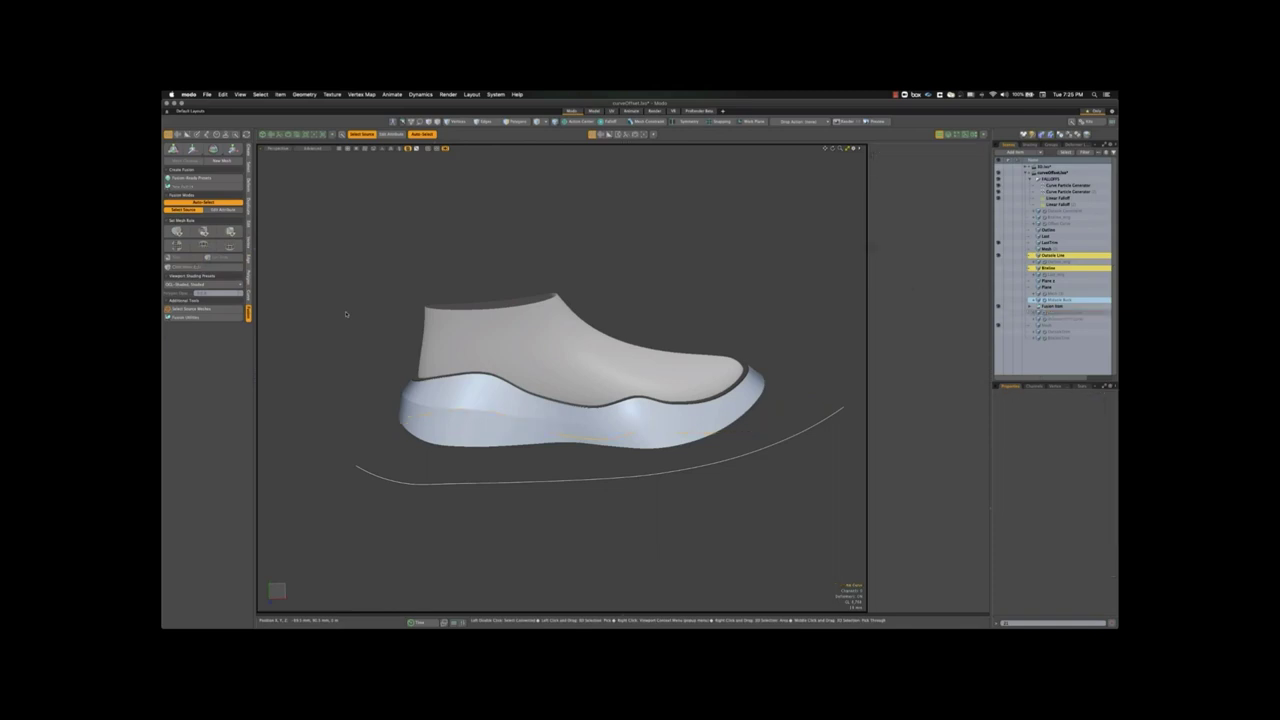
# - Trim the underside of the fused midsole with the outsole profile curve
pyautogui.click(423, 484)
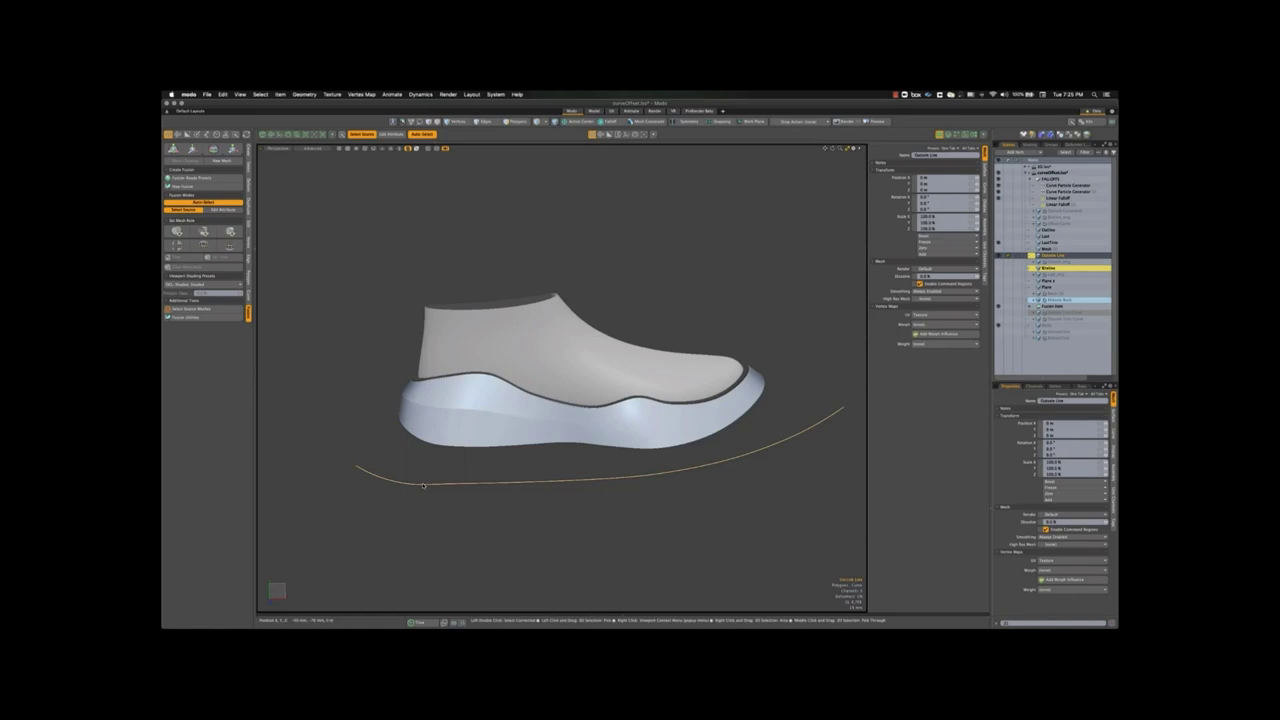
pyautogui.keyDown('shift'); pyautogui.click(469, 429); pyautogui.keyUp('shift')
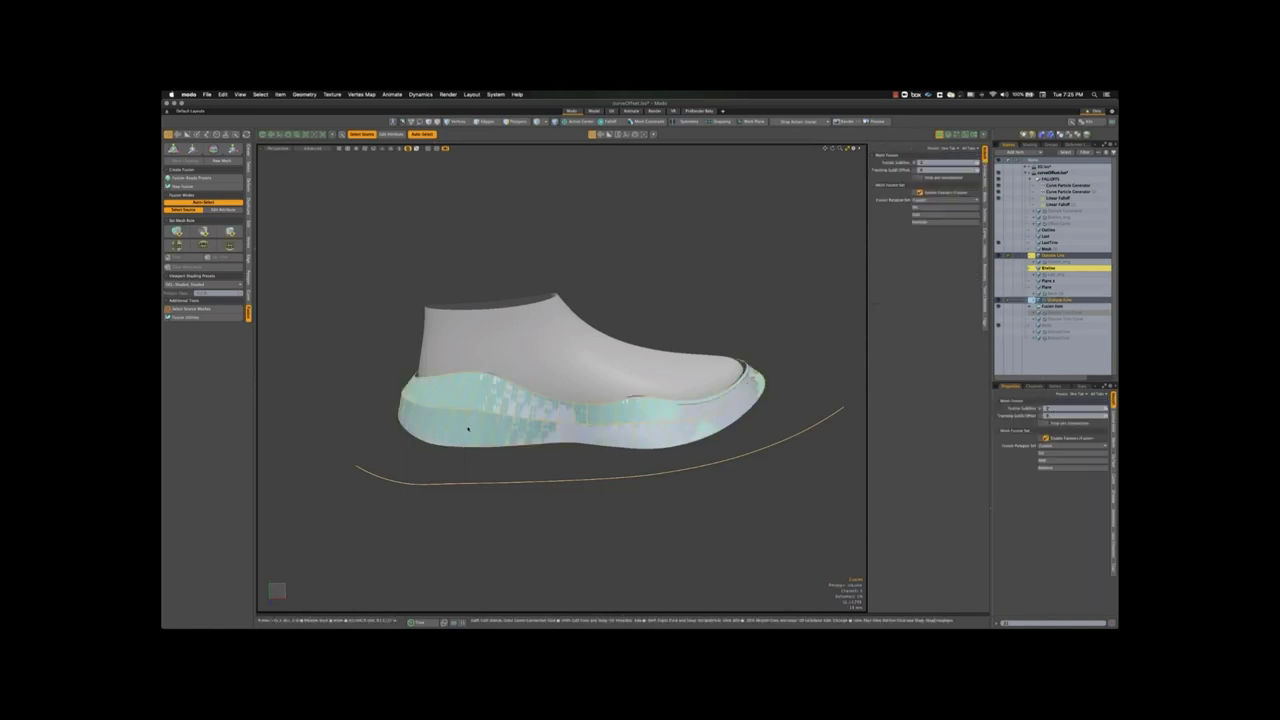
pyautogui.click(204, 231)
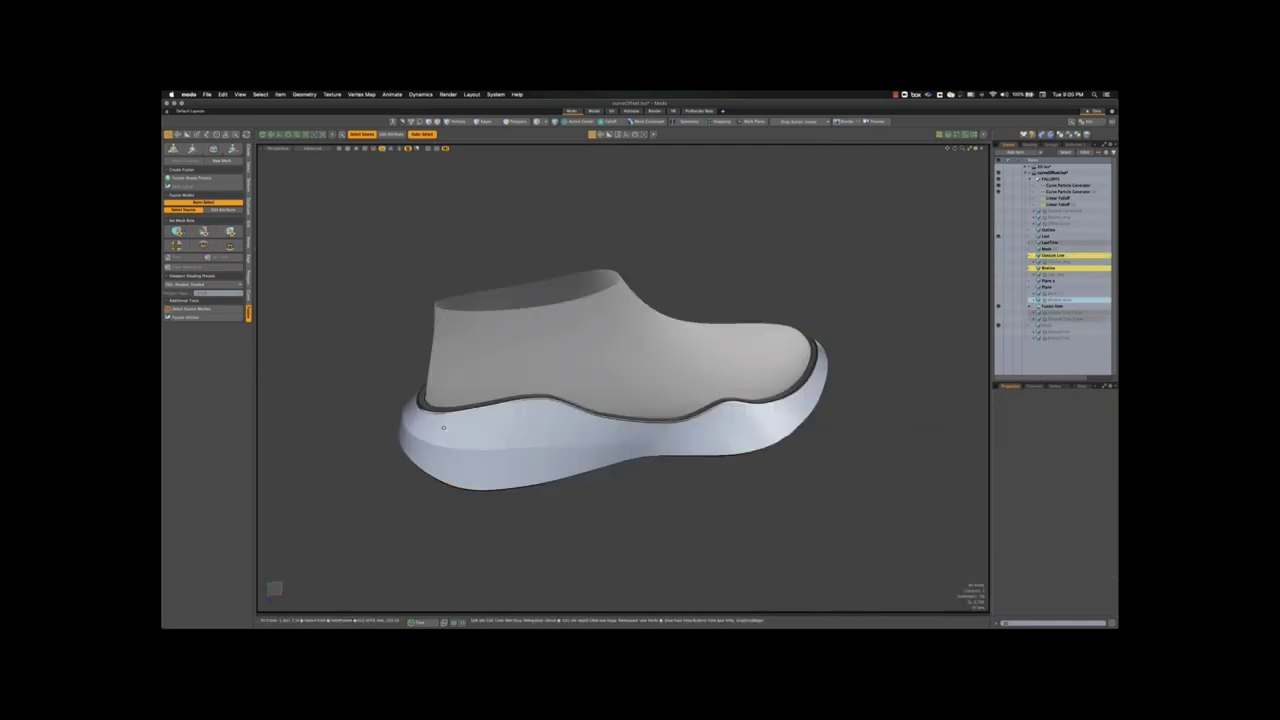
# - Examine the trimmed midsole edges around the heel and identify the Fusion source meshes behind them
pyautogui.scroll(10, 497, 463)
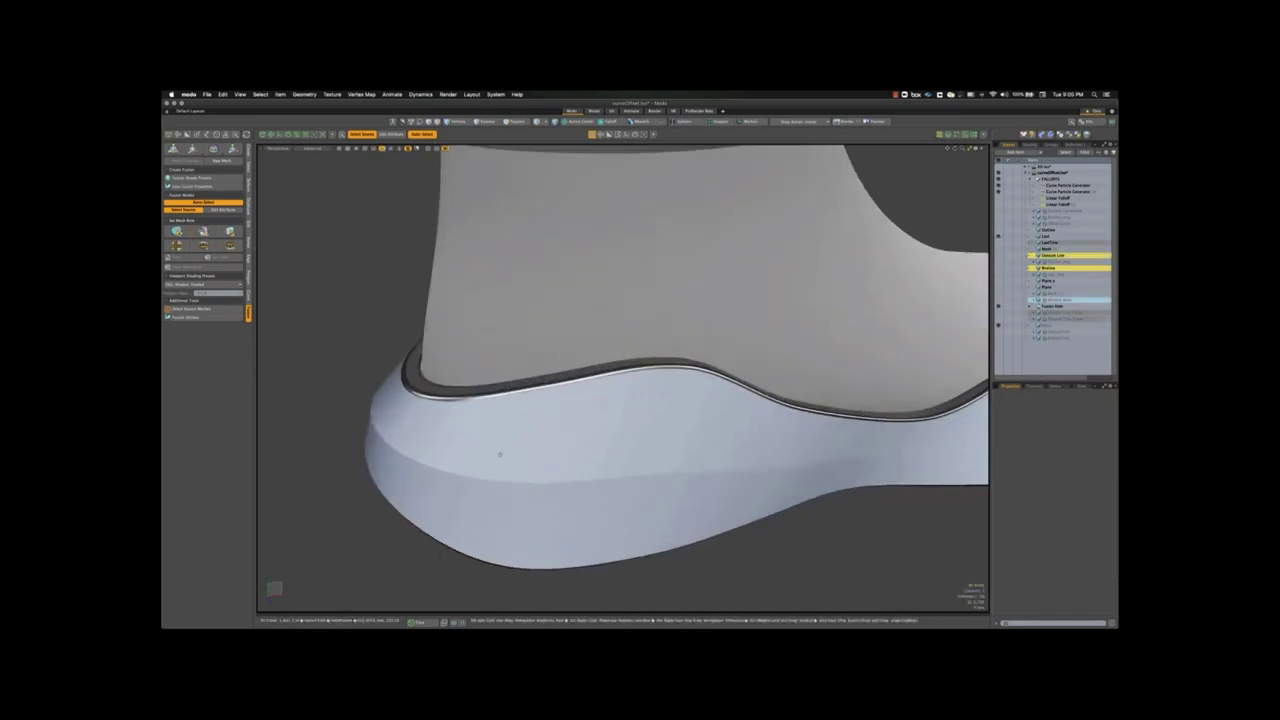
pyautogui.keyDown('alt'); pyautogui.moveTo(497, 463); pyautogui.dragTo(444, 416); pyautogui.keyUp('alt')
pyautogui.scroll(-7, 545, 365)
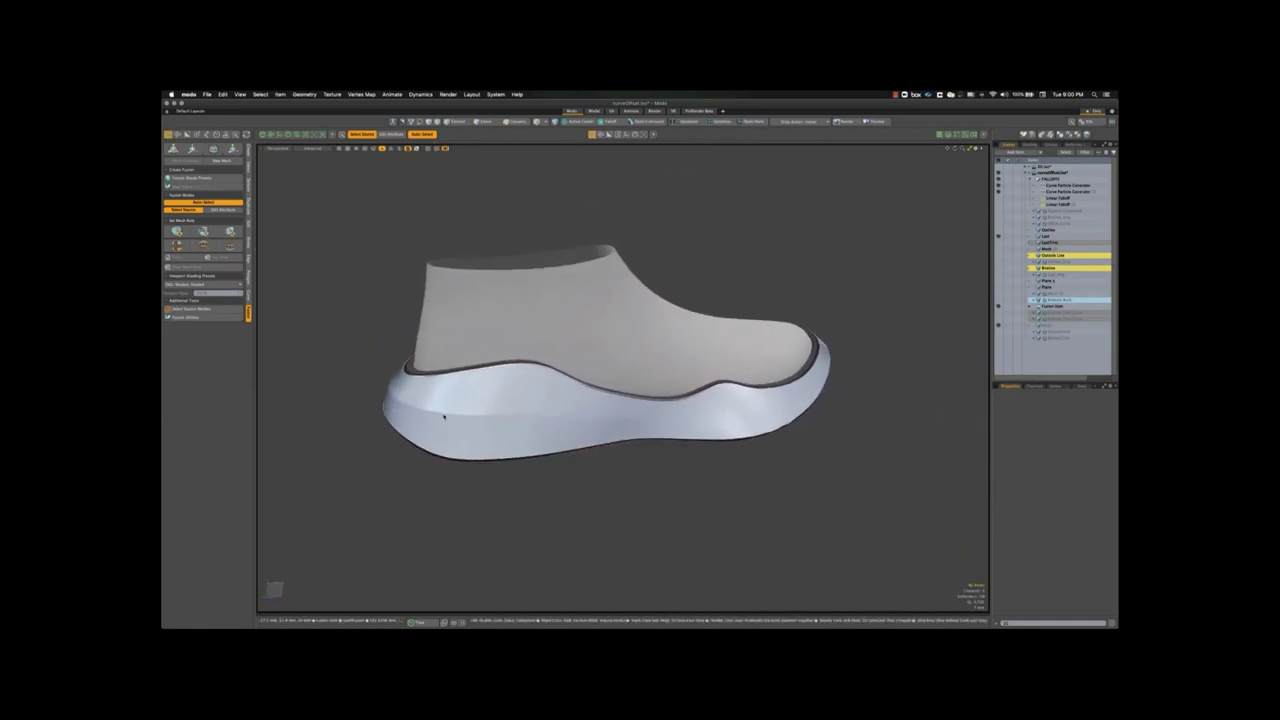
pyautogui.click(444, 416)
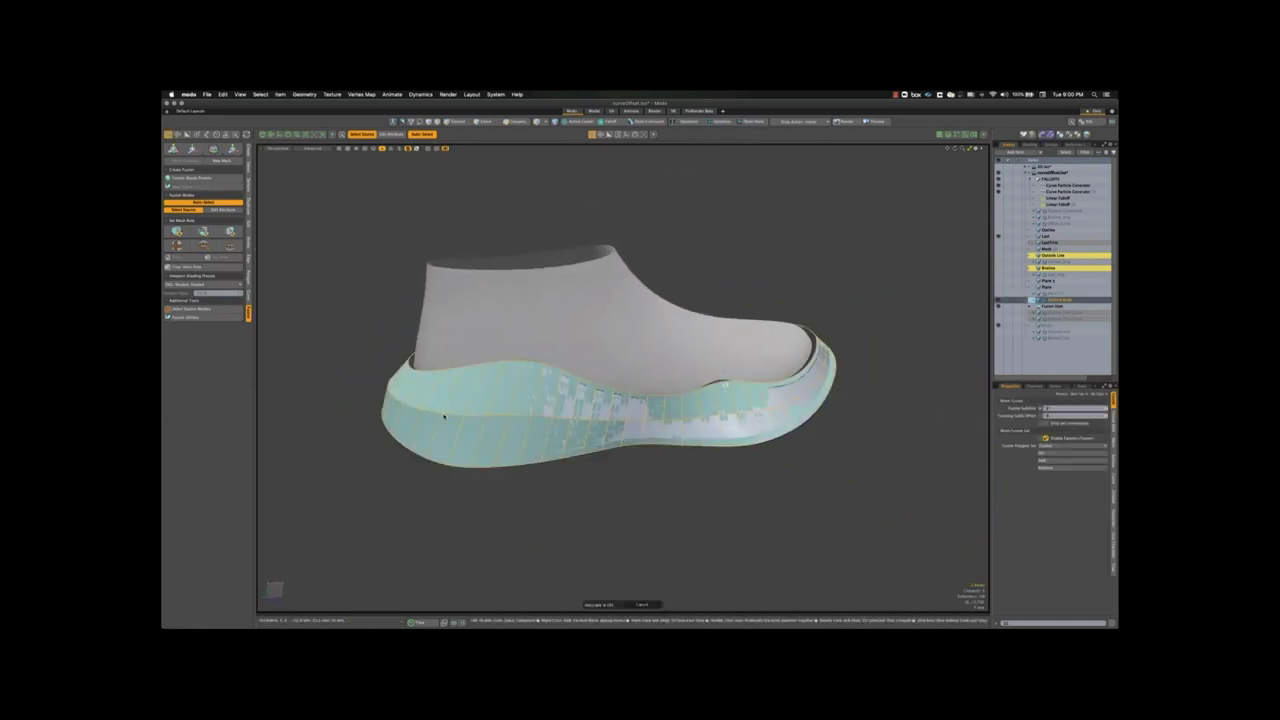
pyautogui.click(377, 383)
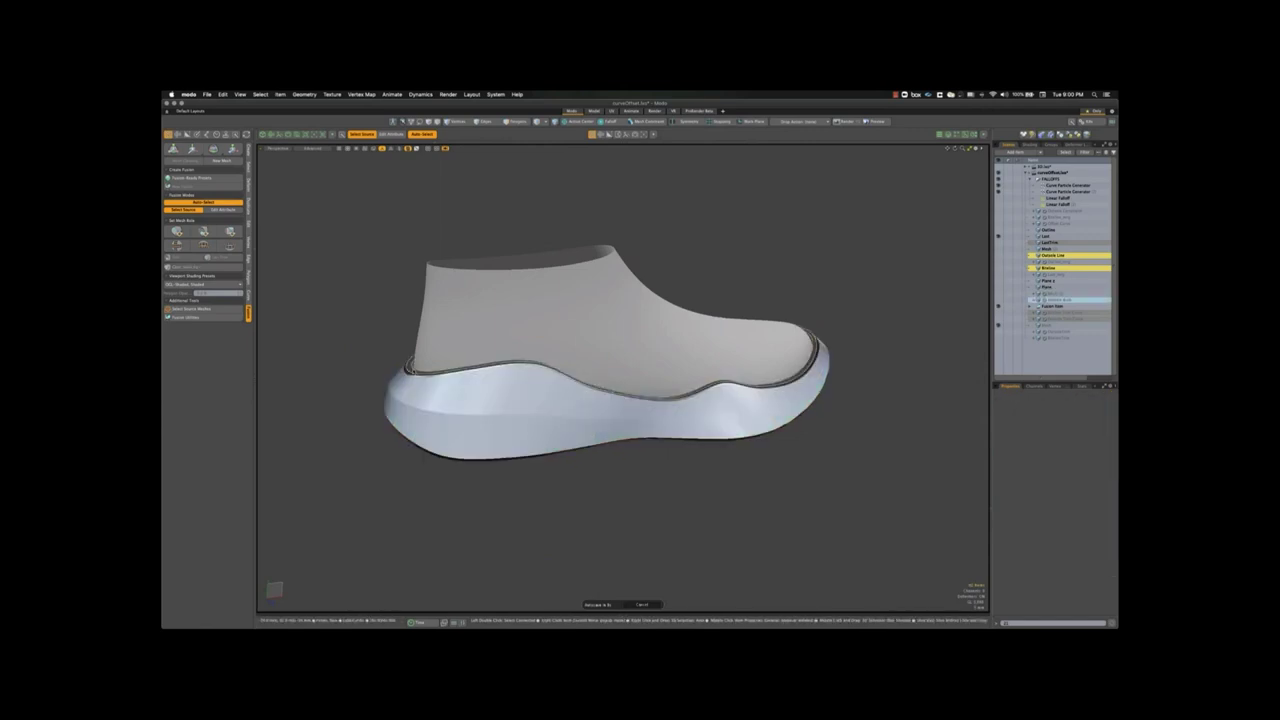
pyautogui.click(411, 371)
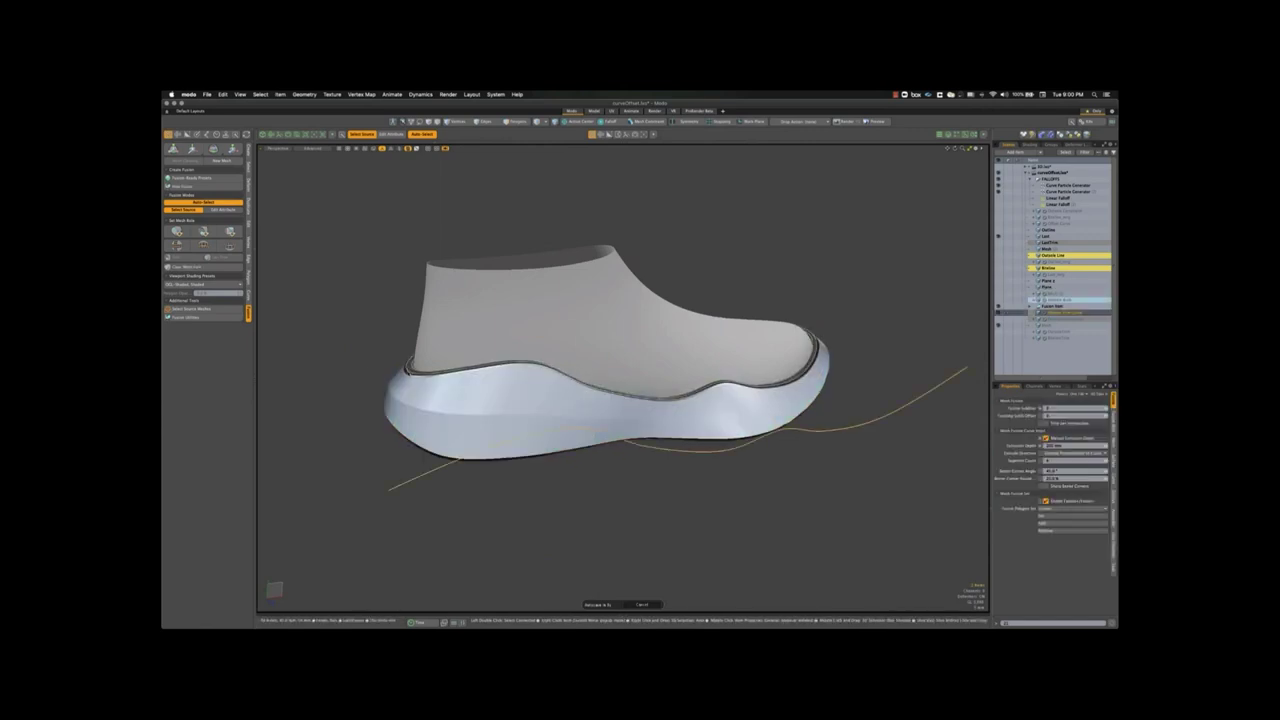
pyautogui.click(342, 348)
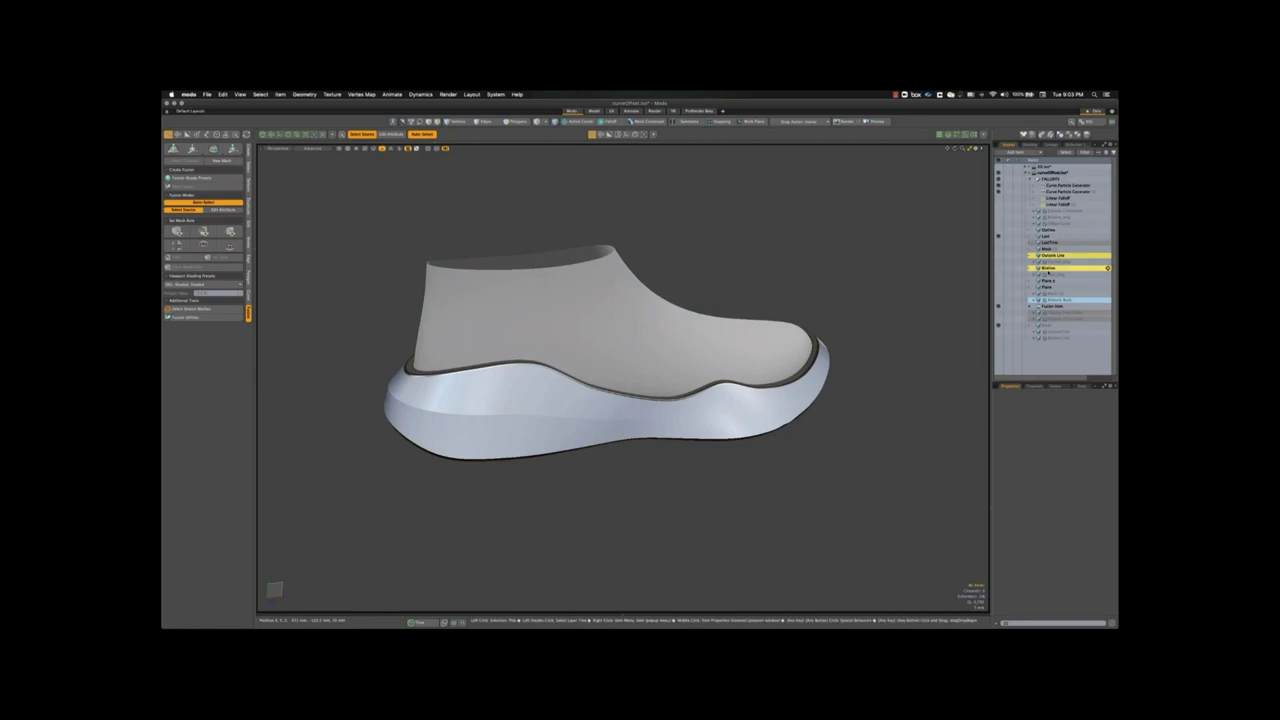
# - Subtract the LastTrim mesh from the Midsole Build mesh using Fusion source selection
pyautogui.click(1030, 179)
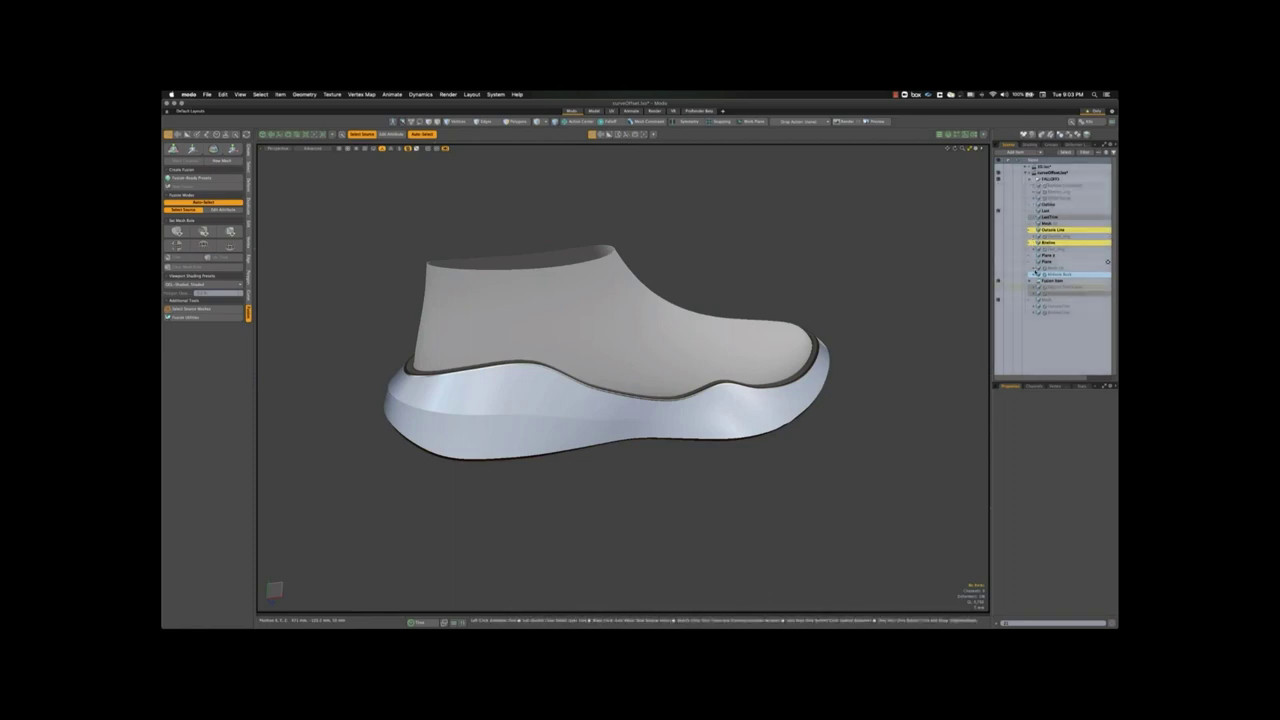
pyautogui.click(1035, 281)
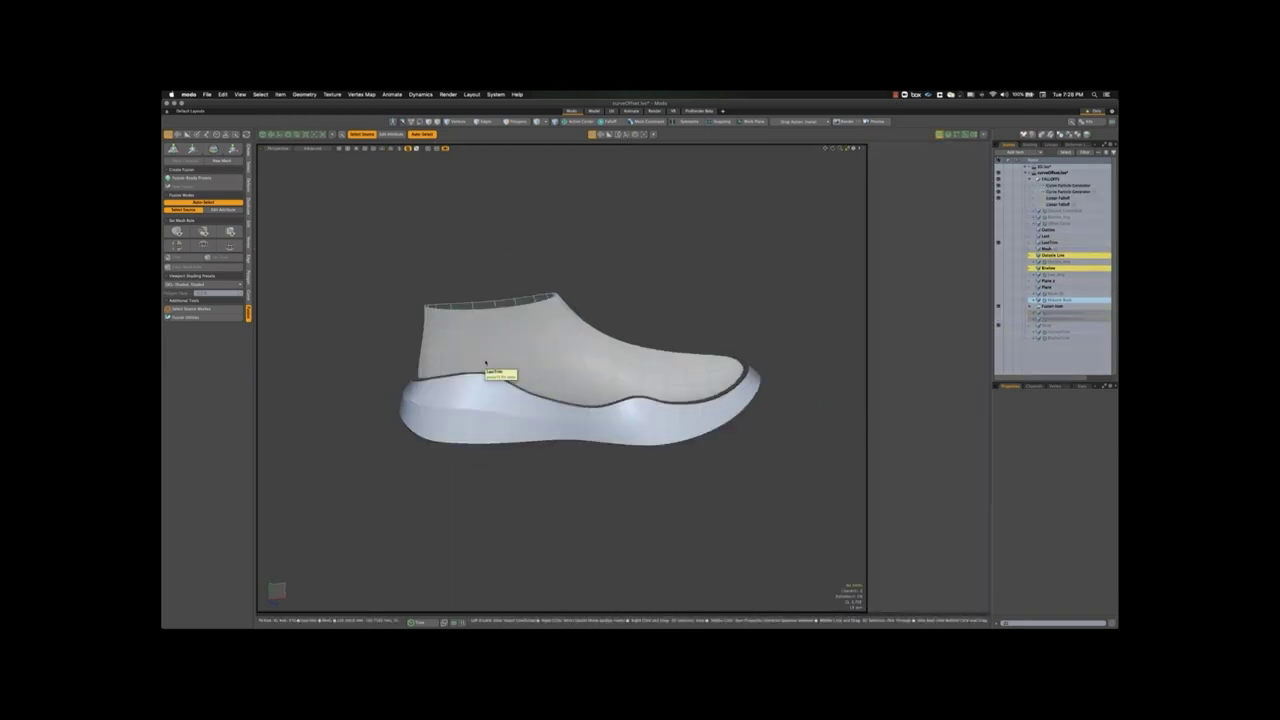
pyautogui.click(486, 363)
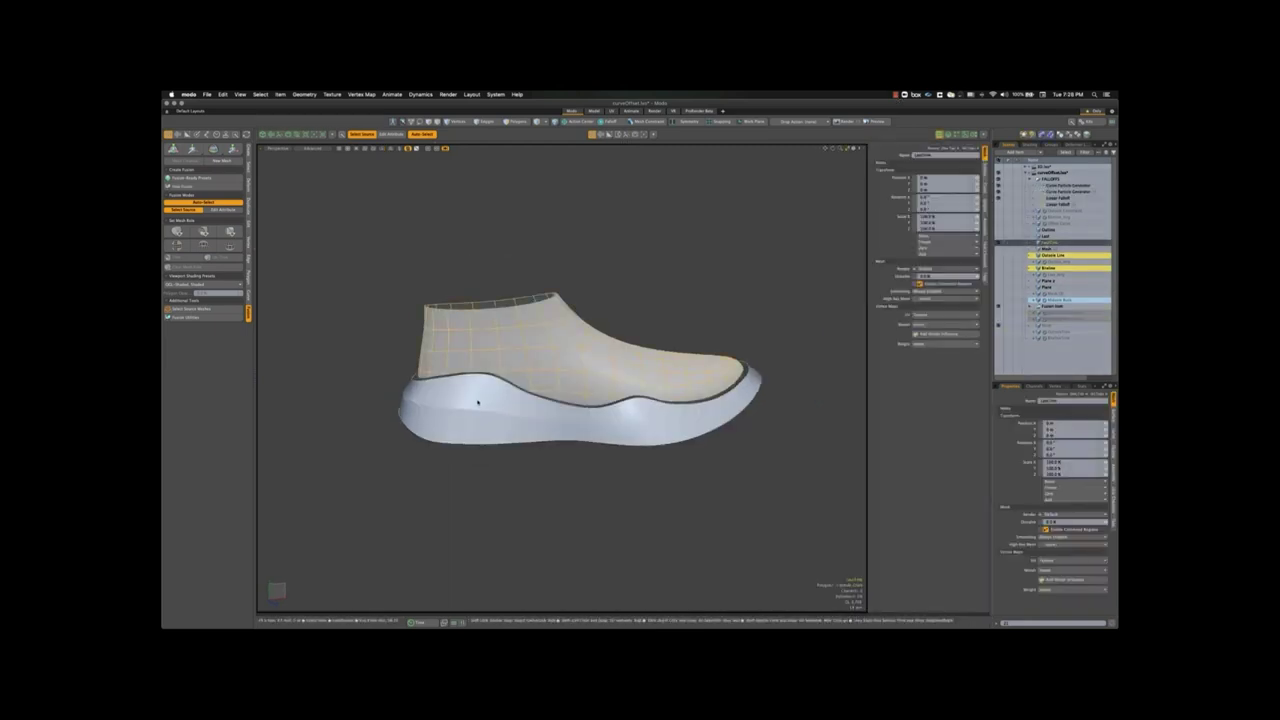
pyautogui.click(477, 402)
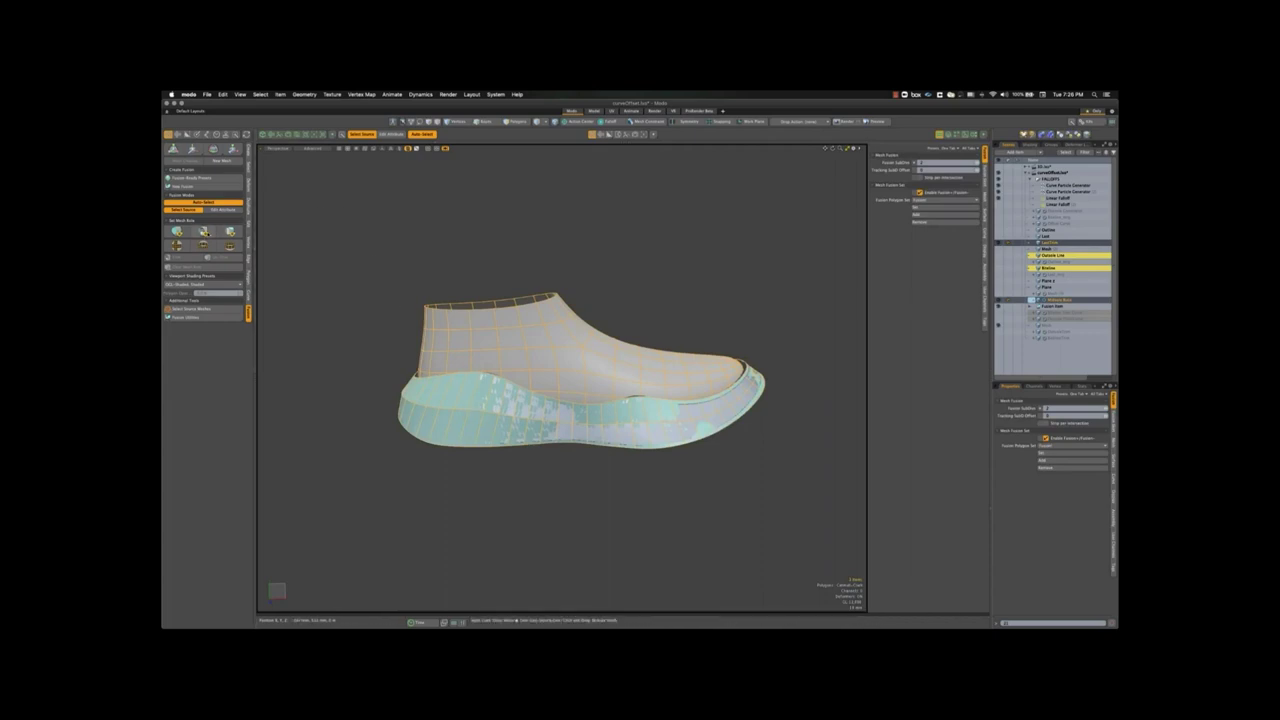
pyautogui.click(205, 232)
pyautogui.click(374, 239)
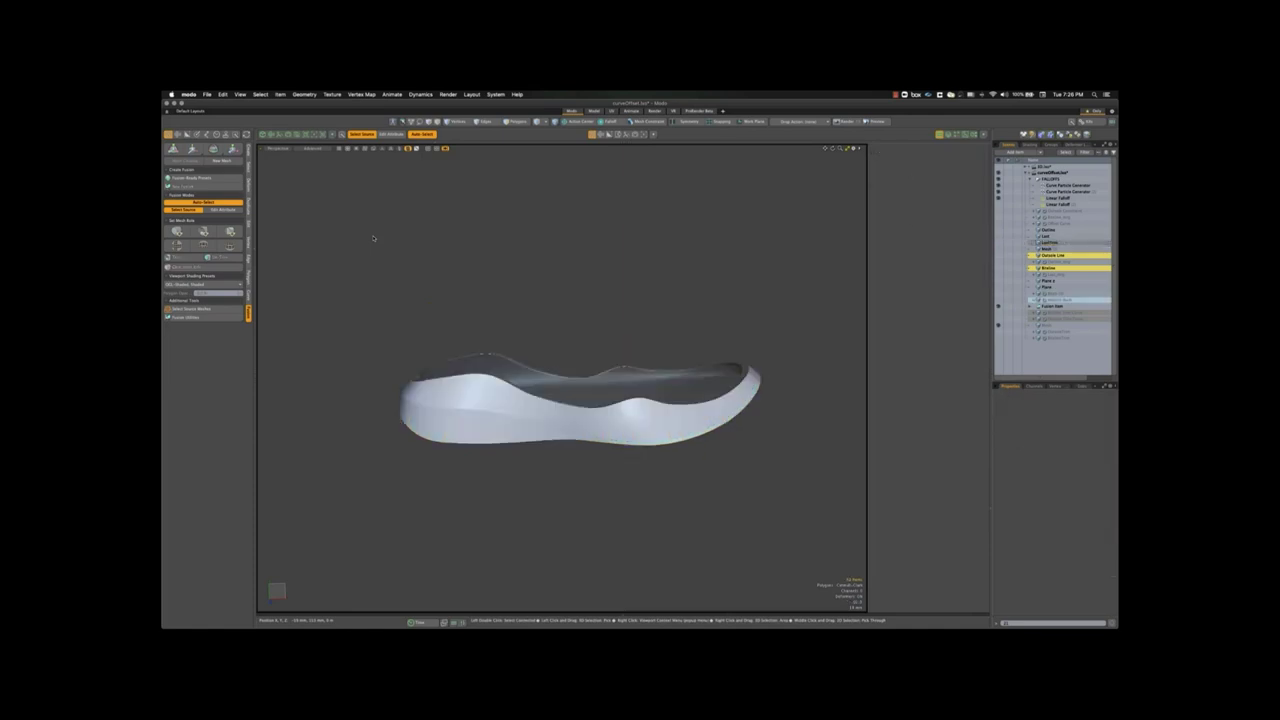
# - Inspect the cavity at the midsole's heel with the last trim mesh restored, and hide that mesh again
pyautogui.keyDown('alt'); pyautogui.moveTo(373, 237); pyautogui.dragTo(608, 460); pyautogui.keyUp('alt')
pyautogui.scroll(5, 474, 429)
pyautogui.keyDown('alt'); pyautogui.moveTo(474, 429); pyautogui.dragTo(479, 393); pyautogui.keyUp('alt')
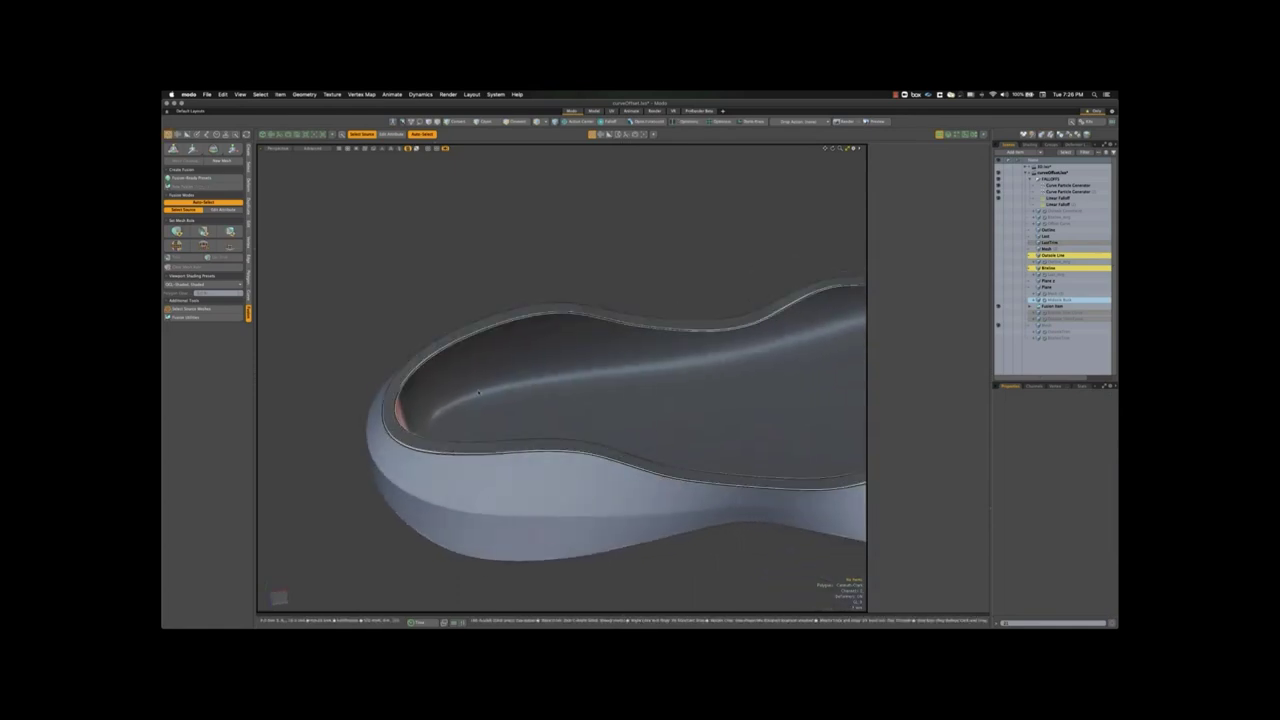
pyautogui.press('super+z')
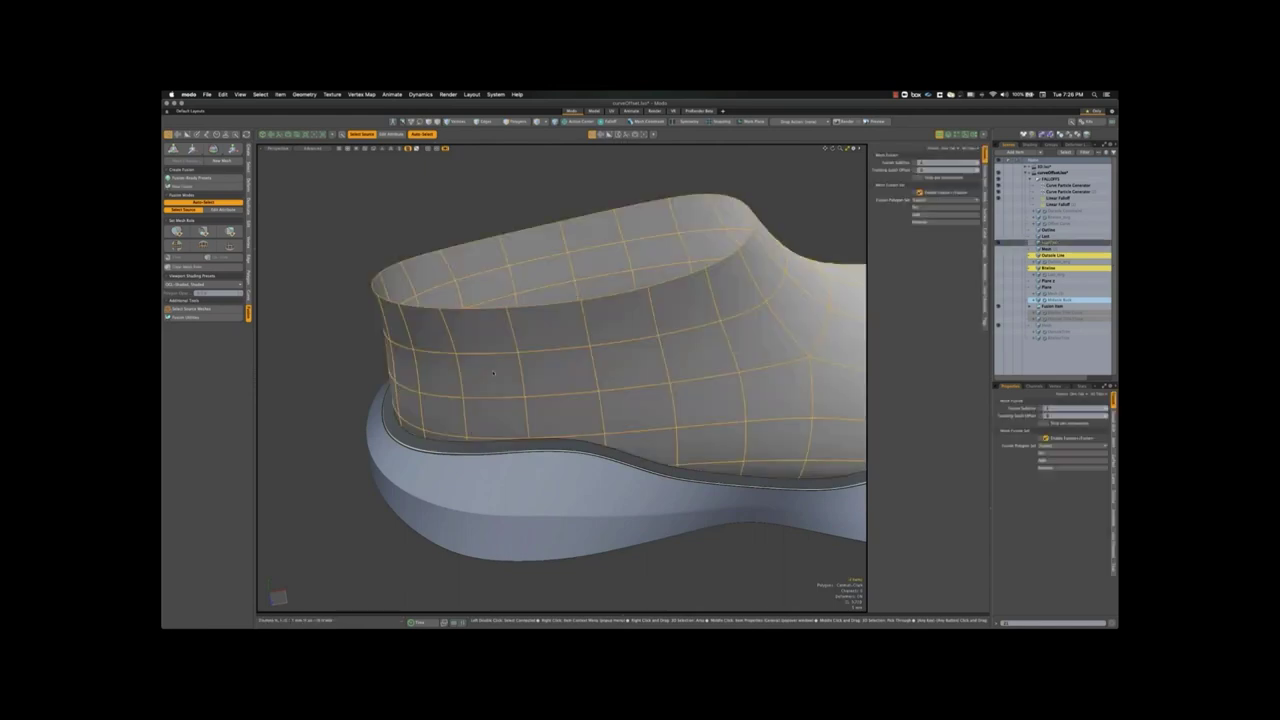
pyautogui.keyDown('alt'); pyautogui.moveTo(493, 373); pyautogui.dragTo(403, 342); pyautogui.keyUp('alt')
pyautogui.press('h')
# - Select the Fusion item and set its default absolute strip width to 5 mm
pyautogui.click(403, 342)
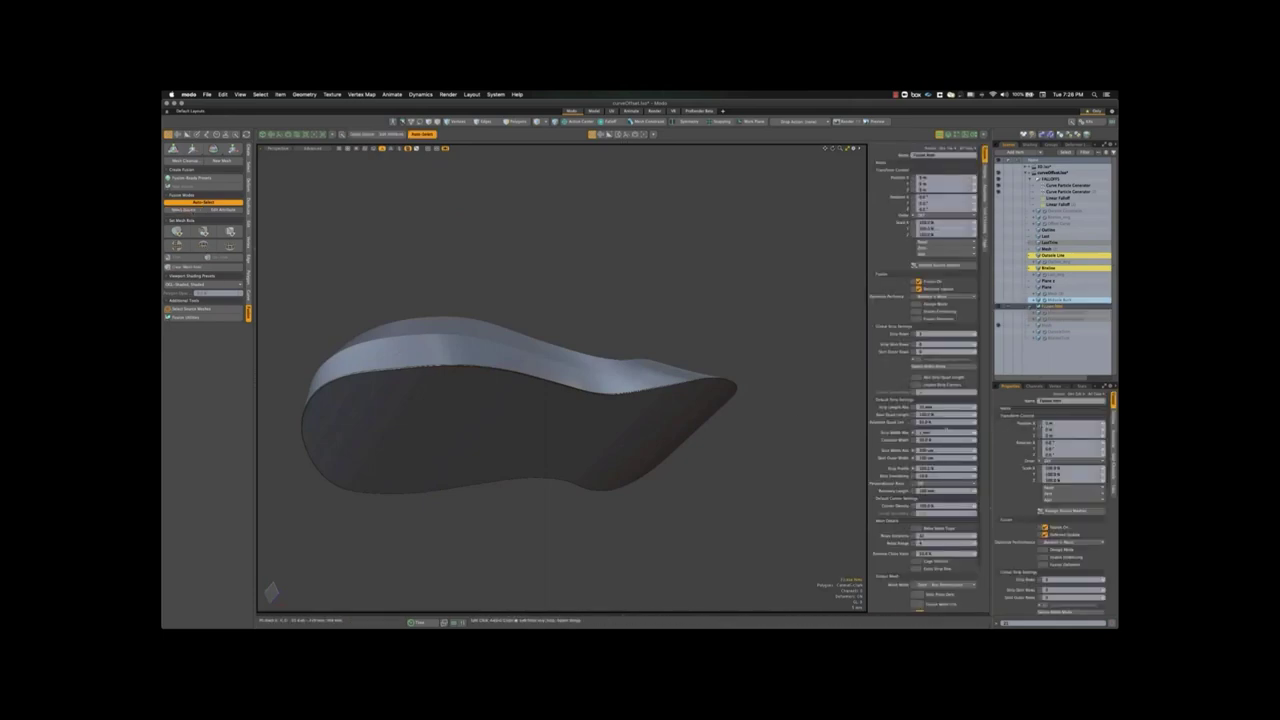
pyautogui.click(946, 432)
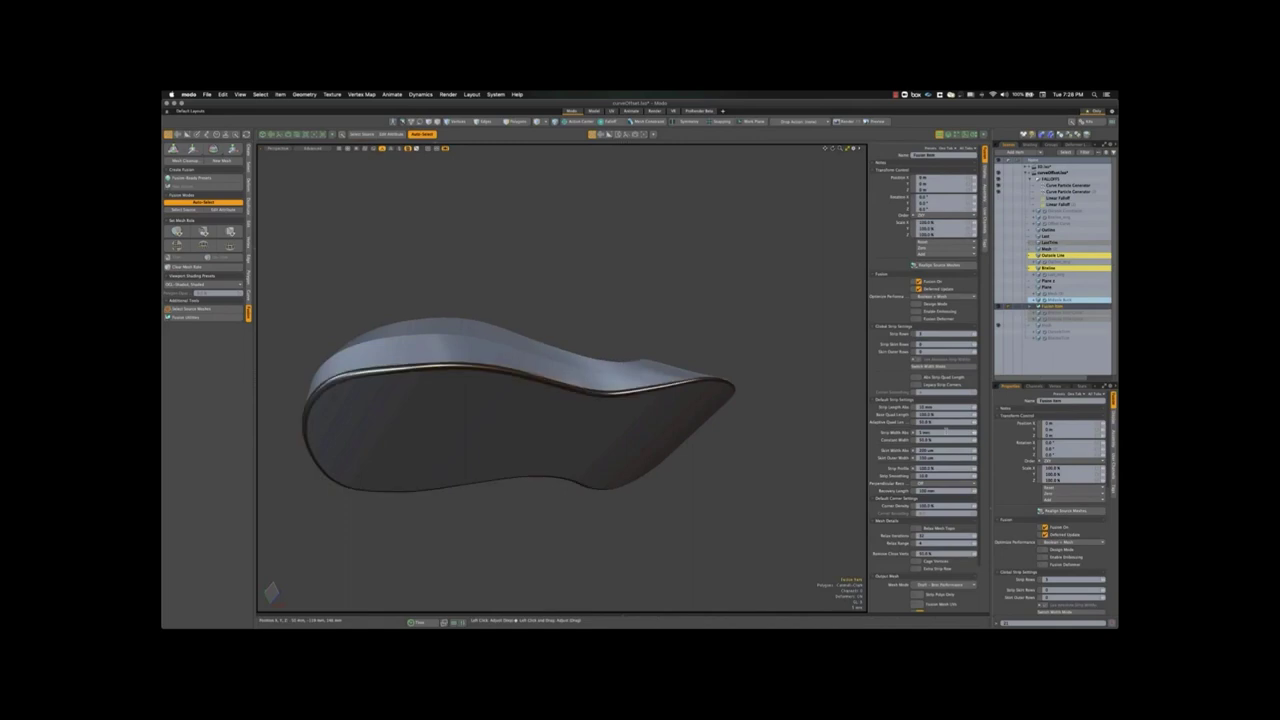
pyautogui.keyDown('alt'); pyautogui.moveTo(608, 340); pyautogui.dragTo(500, 150); pyautogui.keyUp('alt')
pyautogui.keyDown('alt'); pyautogui.moveTo(672, 250); pyautogui.dragTo(678, 232); pyautogui.keyUp('alt')
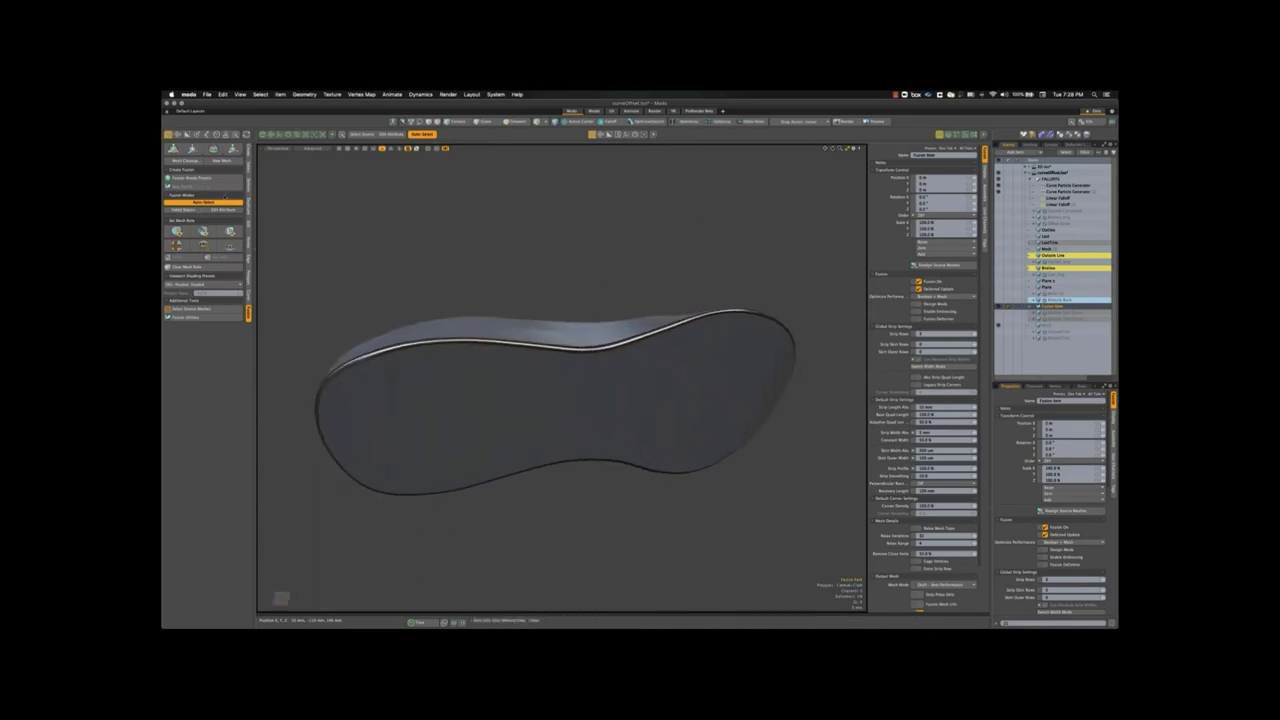
# - Select the outsole trim strip for attribute editing and widen it by overriding its strip width
pyautogui.click(226, 210)
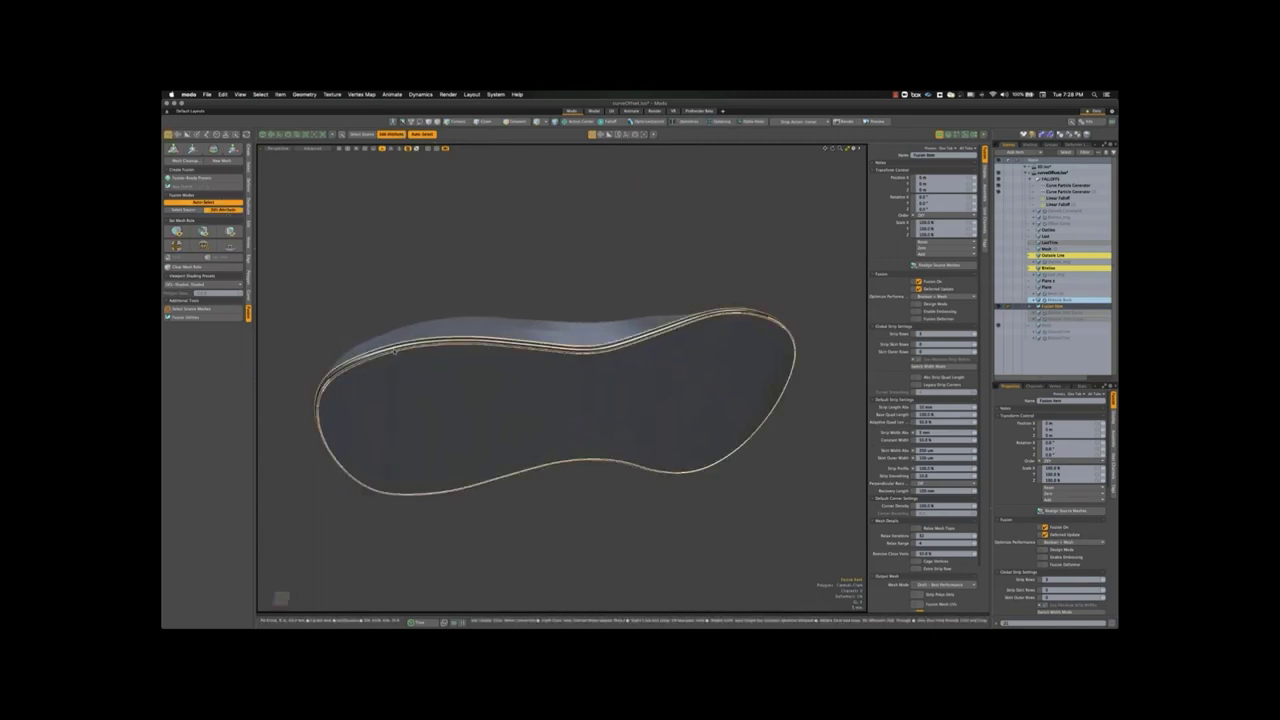
pyautogui.click(394, 350)
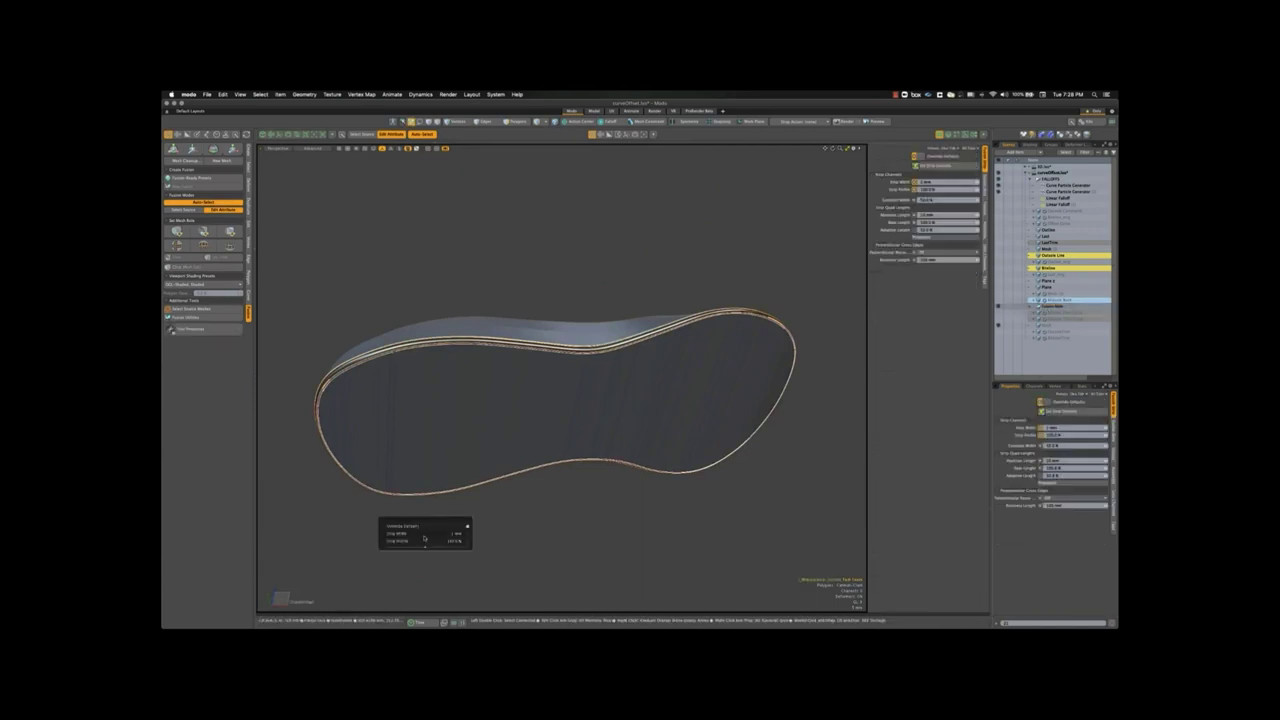
pyautogui.moveTo(426, 522); pyautogui.dragTo(497, 224)
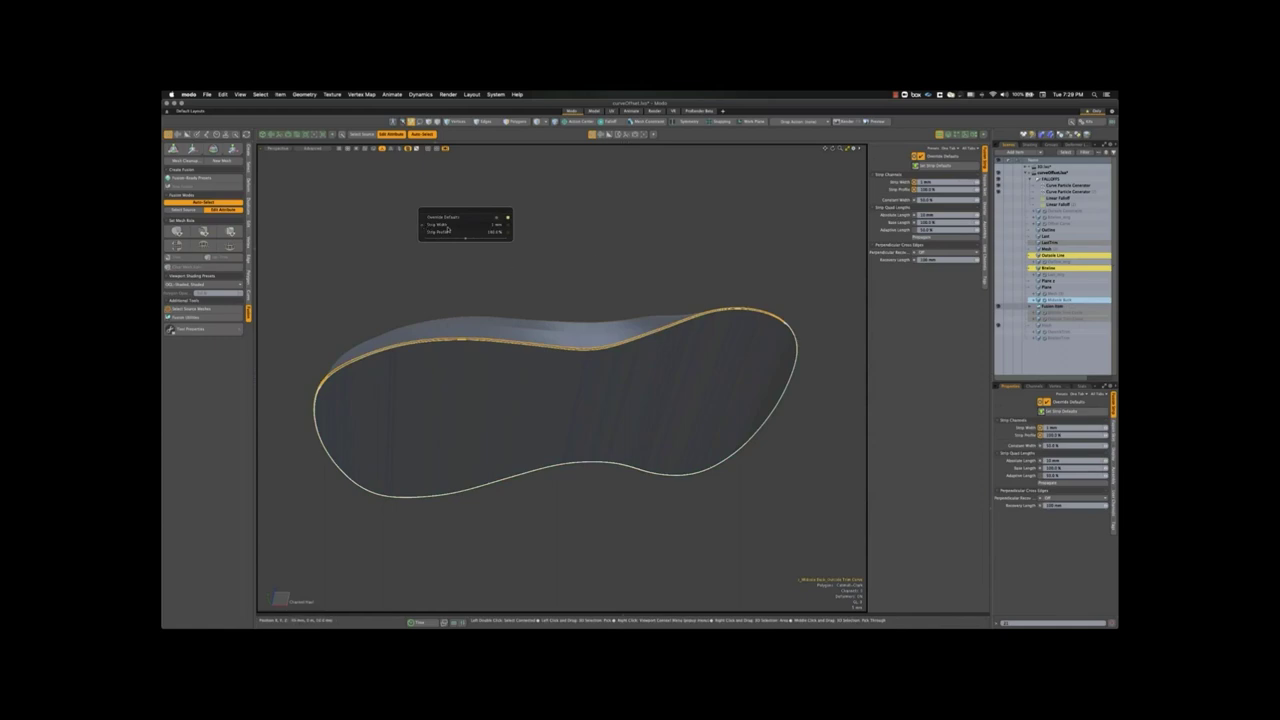
pyautogui.moveTo(494, 224); pyautogui.dragTo(503, 224)
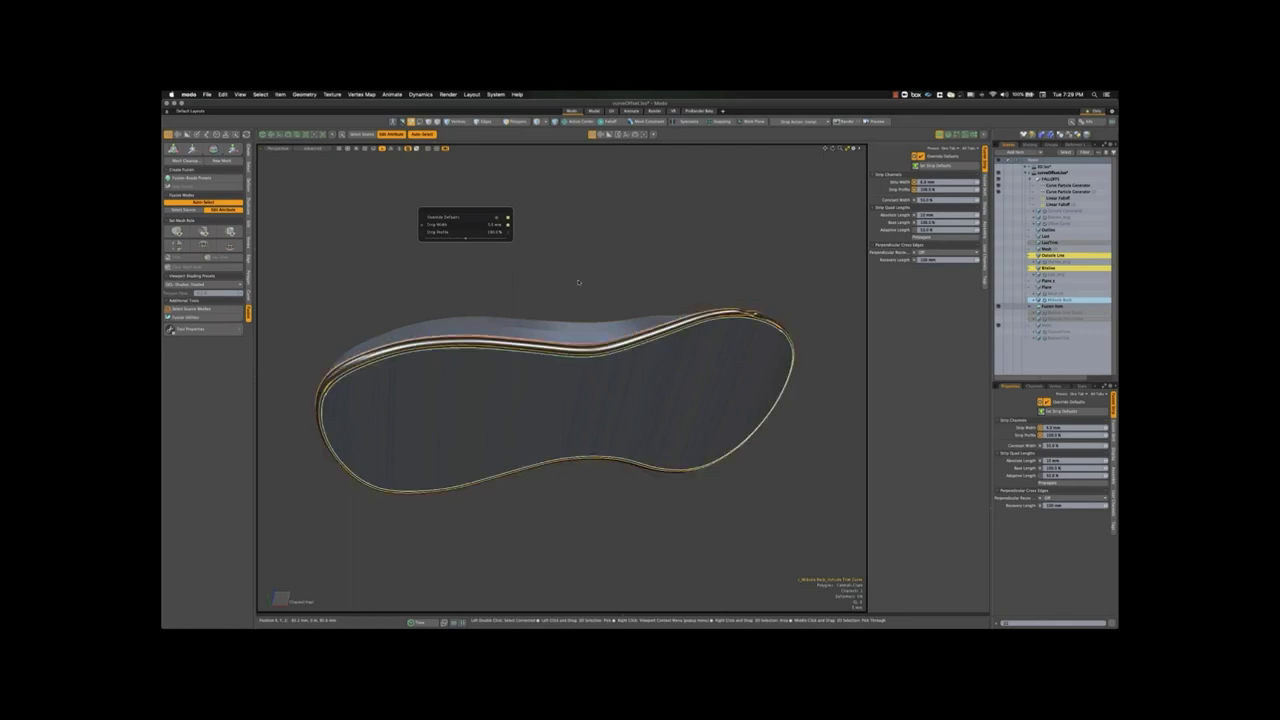
# - Undo the last strip width change and check the rounded edge around the outsole
pyautogui.keyDown('alt'); pyautogui.moveTo(583, 260); pyautogui.dragTo(600, 261); pyautogui.keyUp('alt')
pyautogui.press('super+z')
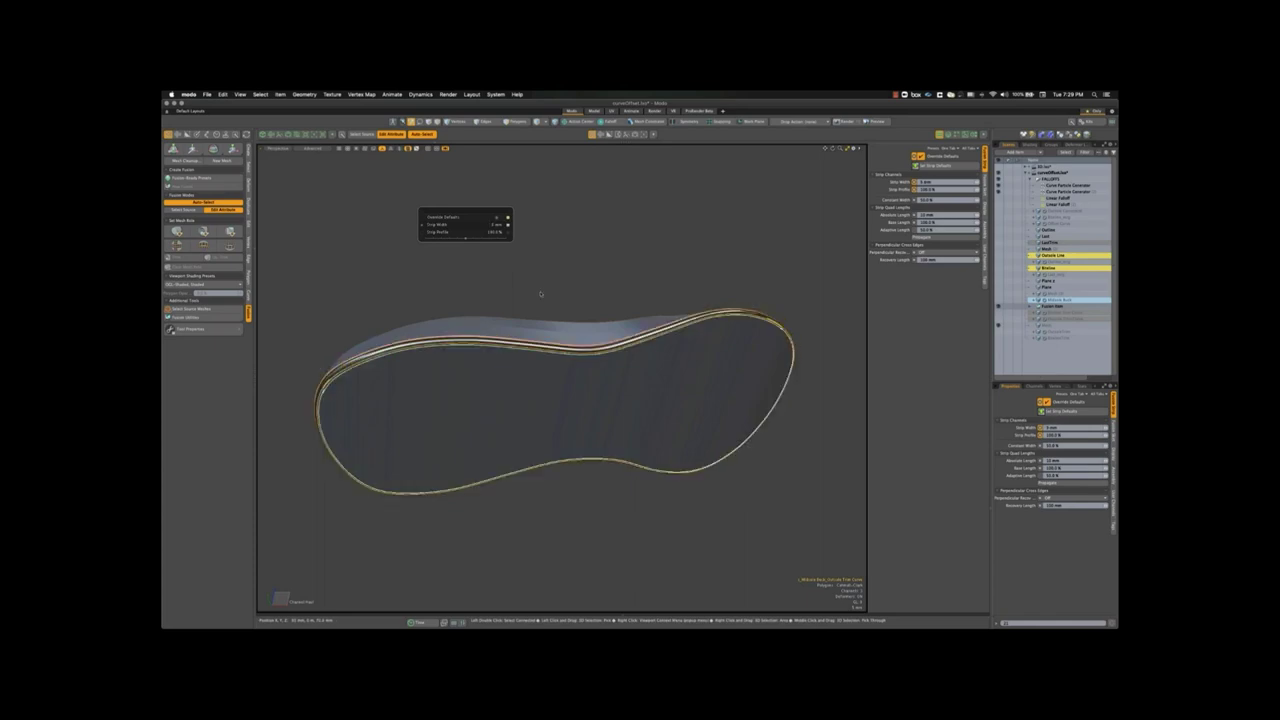
pyautogui.keyDown('alt'); pyautogui.moveTo(521, 297); pyautogui.dragTo(582, 296); pyautogui.keyUp('alt')
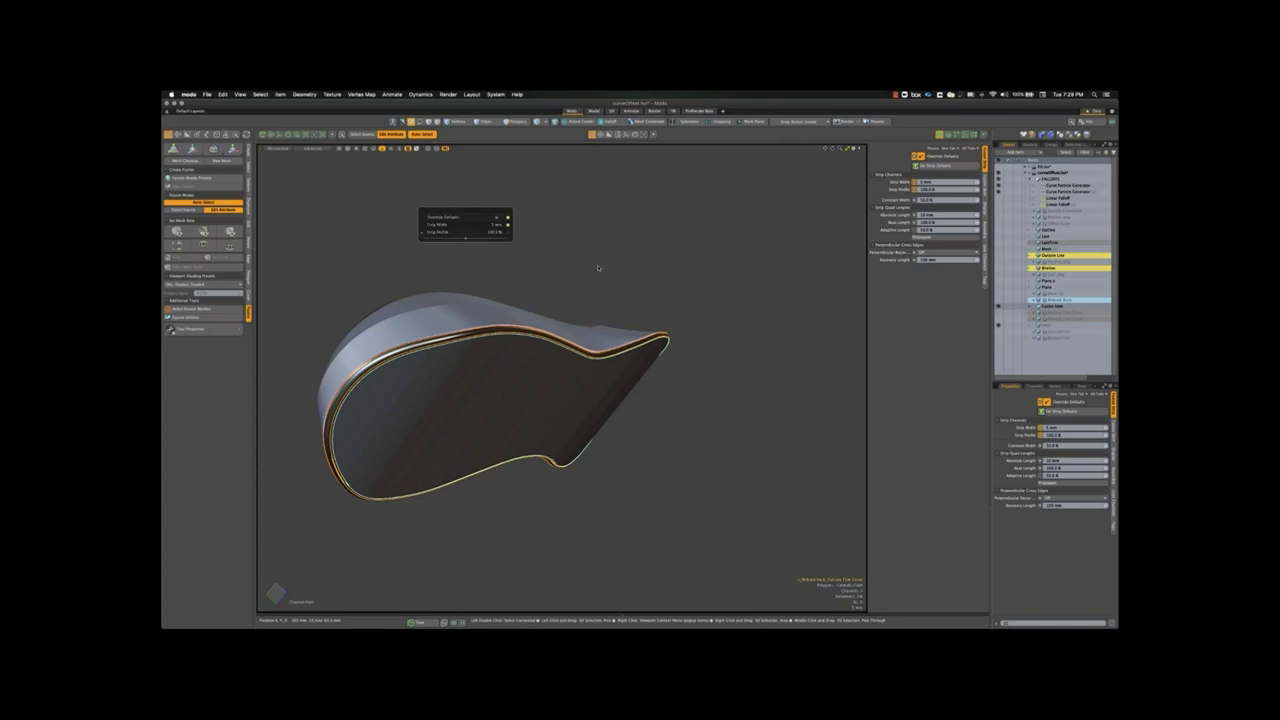
pyautogui.moveTo(599, 268); pyautogui.dragTo(590, 268)
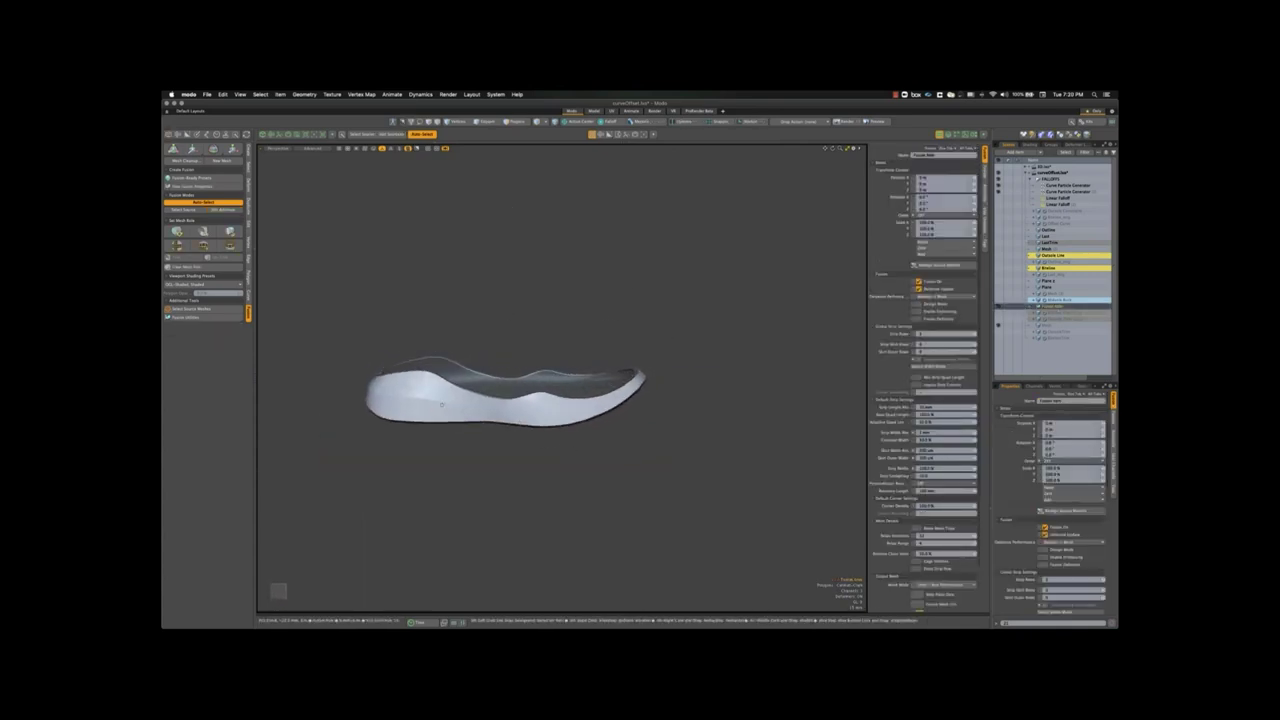
# - Deselect the Fusion item and show the Biteline, Outsole Line and Last items together with the midsole
pyautogui.keyDown('alt'); pyautogui.moveTo(442, 404); pyautogui.dragTo(577, 428); pyautogui.keyUp('alt')
pyautogui.click(631, 449)
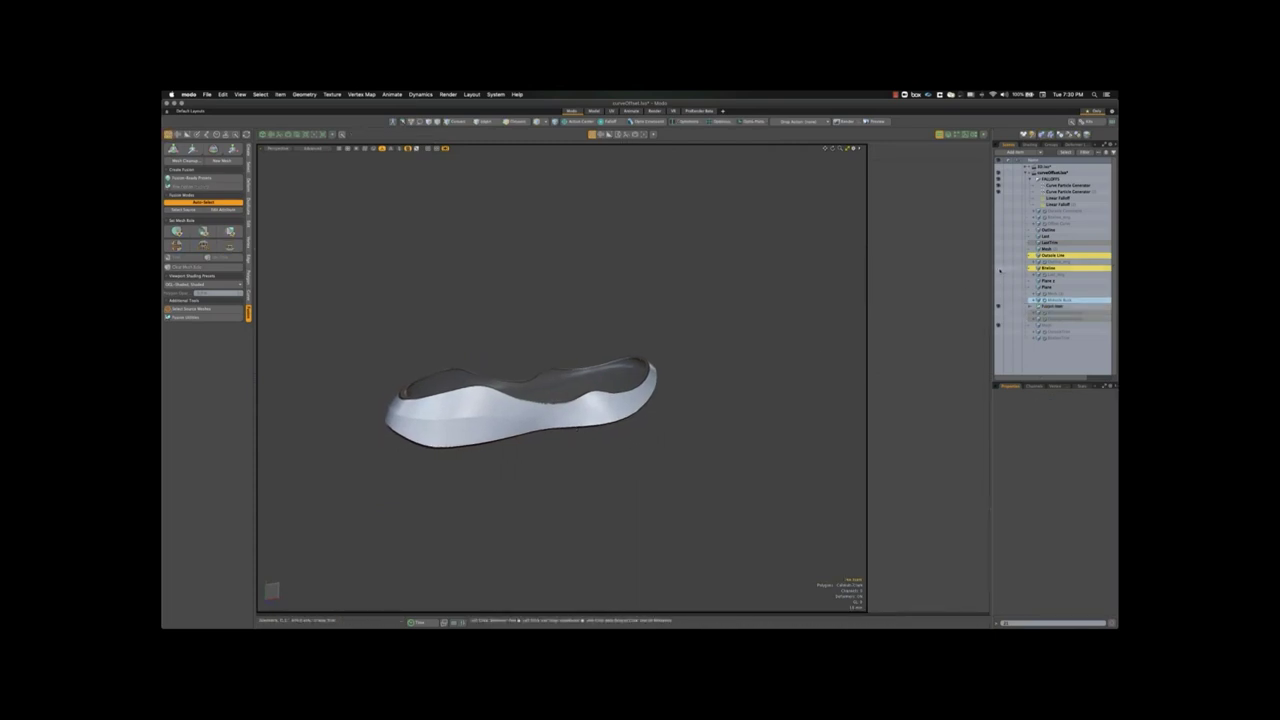
pyautogui.click(998, 269)
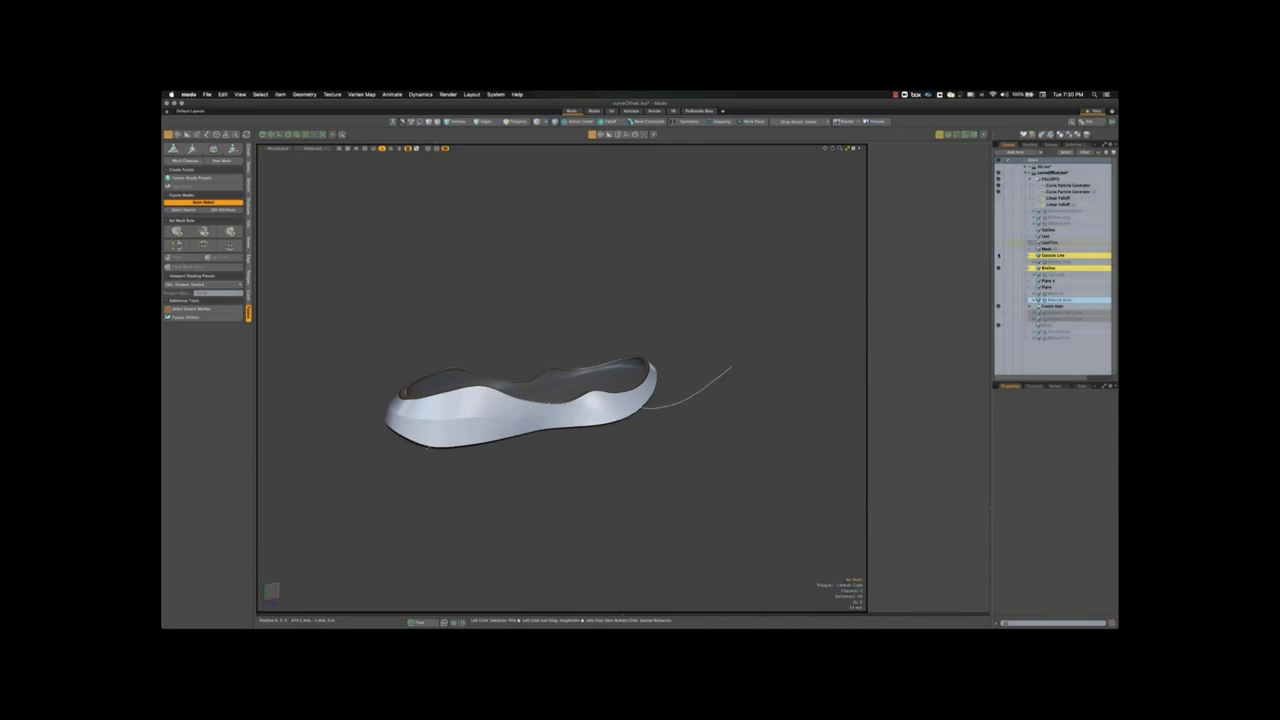
pyautogui.click(999, 256)
pyautogui.click(998, 237)
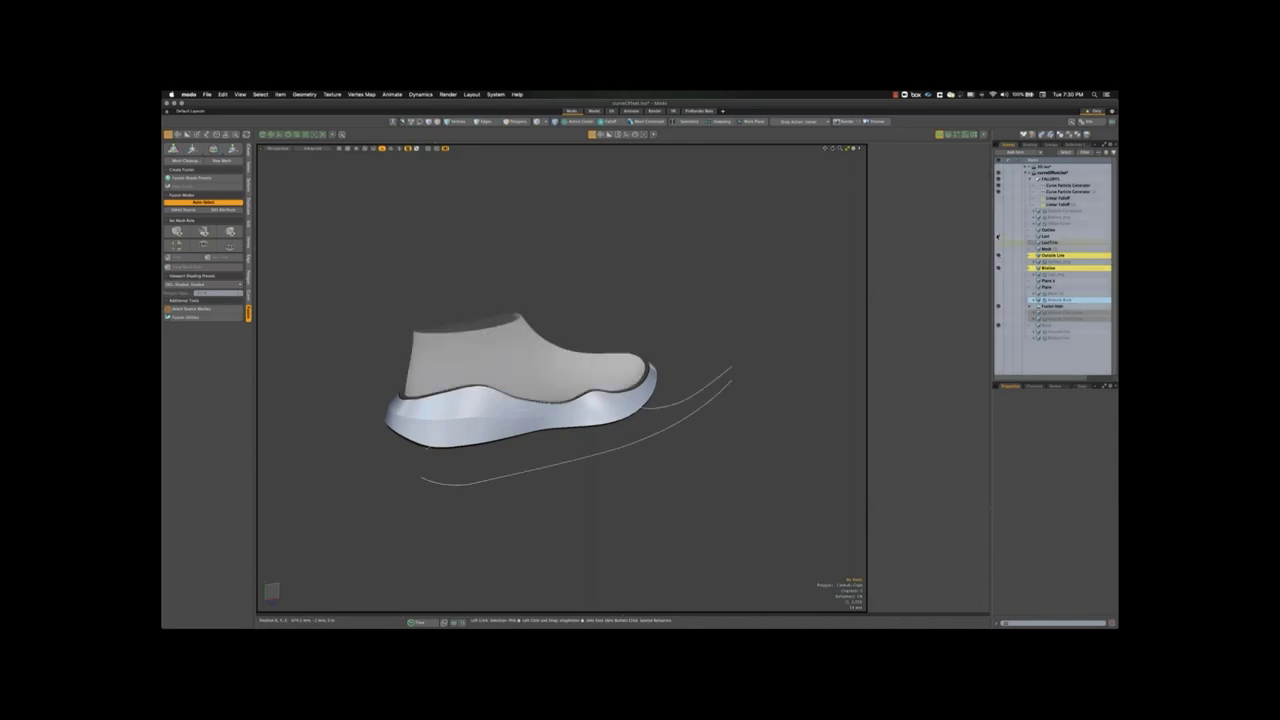
pyautogui.keyDown('alt'); pyautogui.moveTo(472, 455); pyautogui.dragTo(520, 455); pyautogui.keyUp('alt')
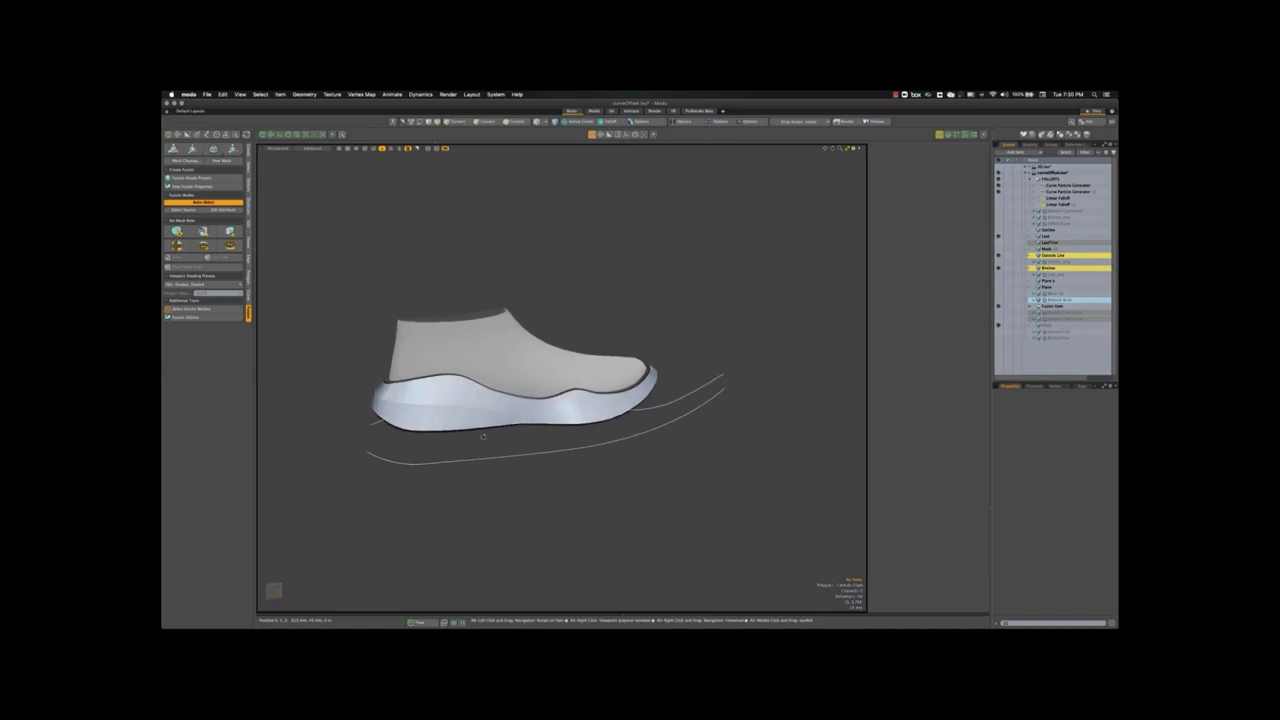
pyautogui.click(896, 94)
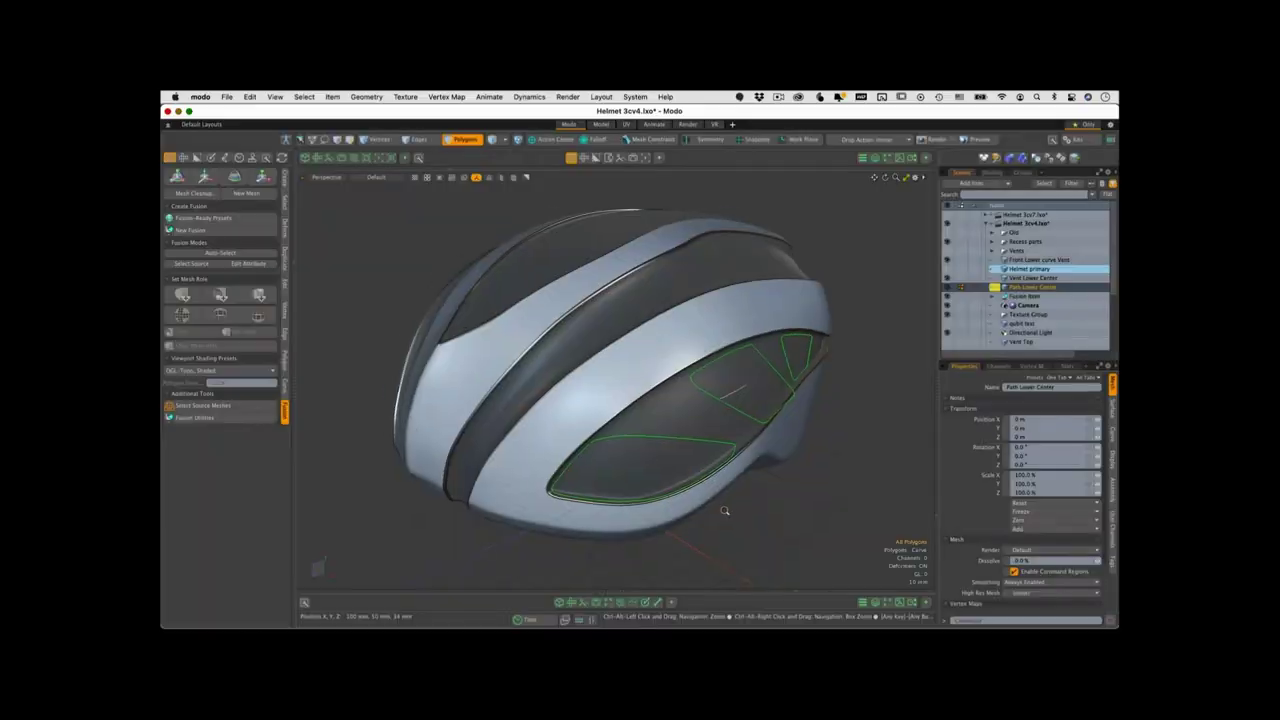
# - In the helmet scene, subtract the Front Lower curve Vent mesh from the Helmet primary mesh
pyautogui.keyDown('alt'); pyautogui.moveTo(723, 514); pyautogui.dragTo(638, 399); pyautogui.keyUp('alt')
pyautogui.press('3')
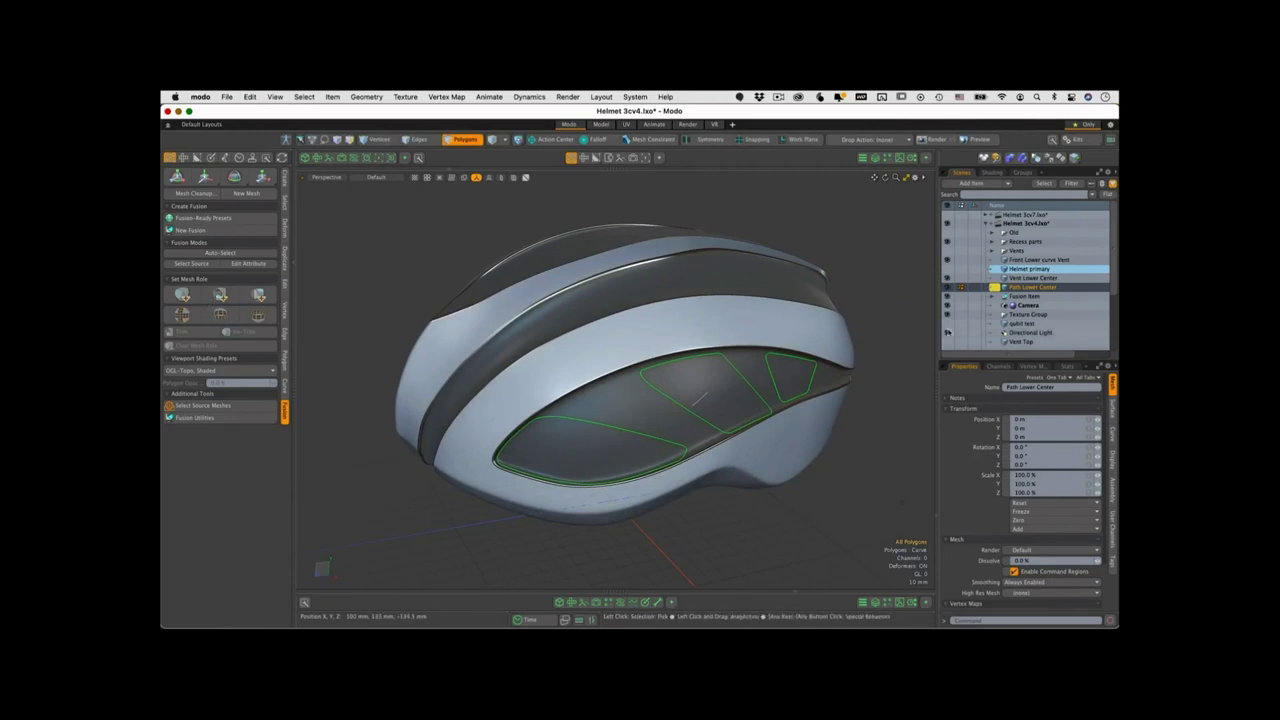
pyautogui.click(1030, 261)
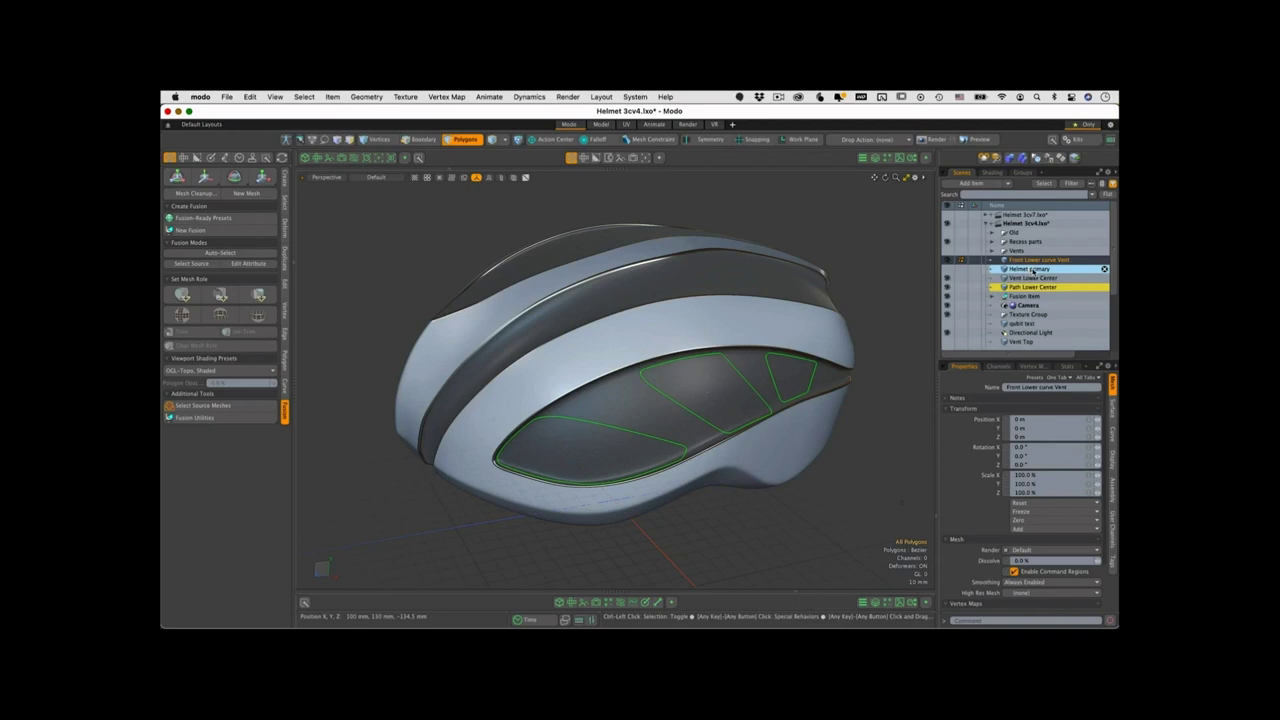
pyautogui.keyDown('ctrl'); pyautogui.click(1032, 271); pyautogui.keyUp('ctrl')
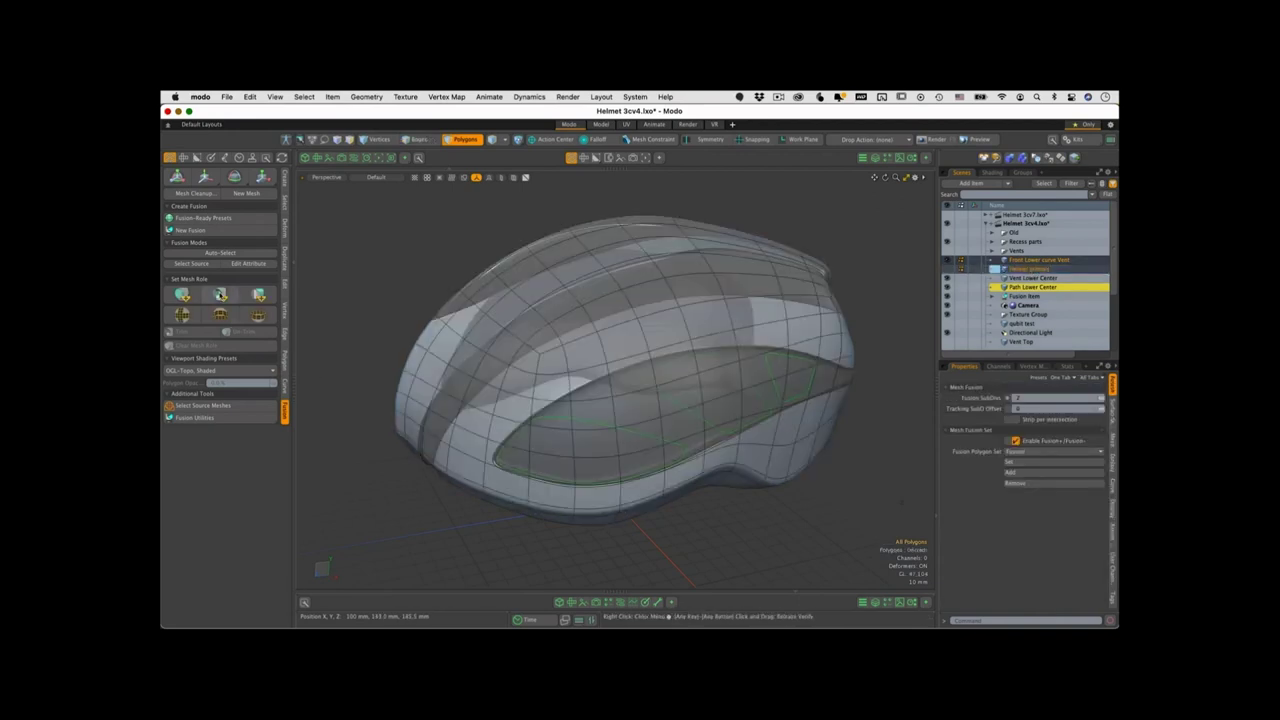
pyautogui.click(221, 294)
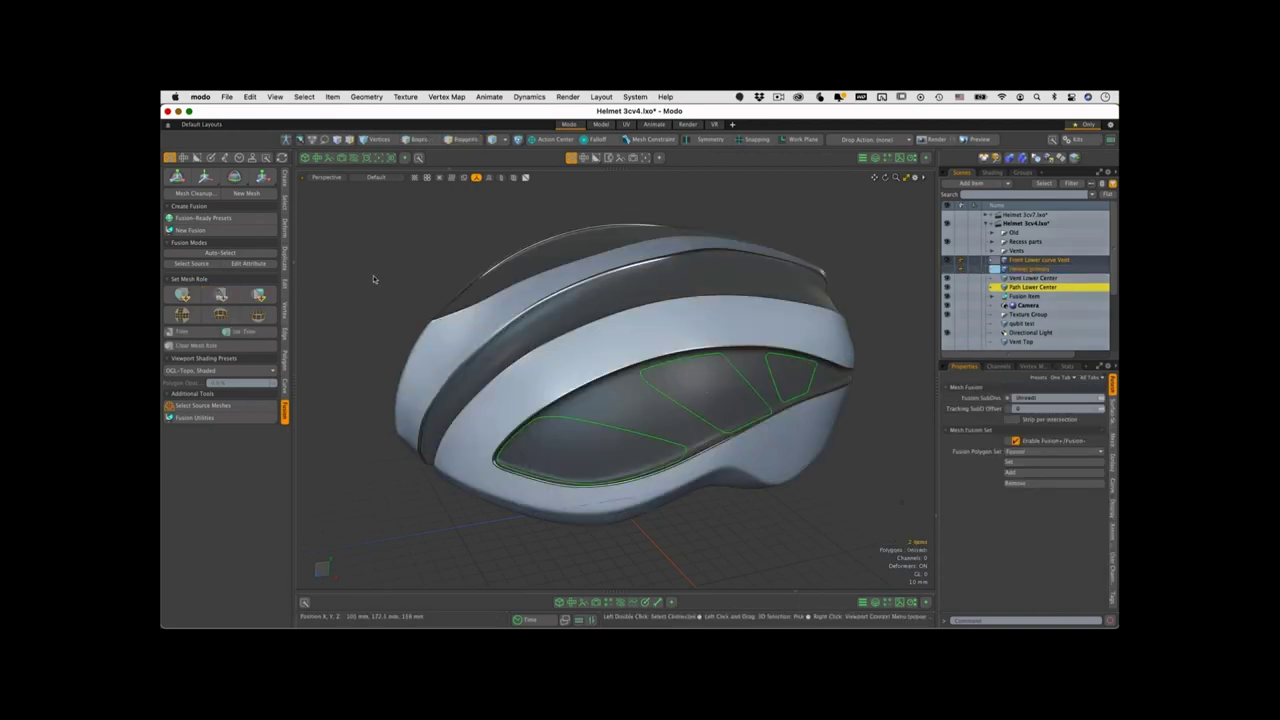
# - Examine the helmet's lower vent and the Vent Lower Center curve sweep along its path curves
pyautogui.scroll(2, 602, 428)
pyautogui.keyDown('alt'); pyautogui.moveTo(609, 426); pyautogui.dragTo(588, 398); pyautogui.keyUp('alt')
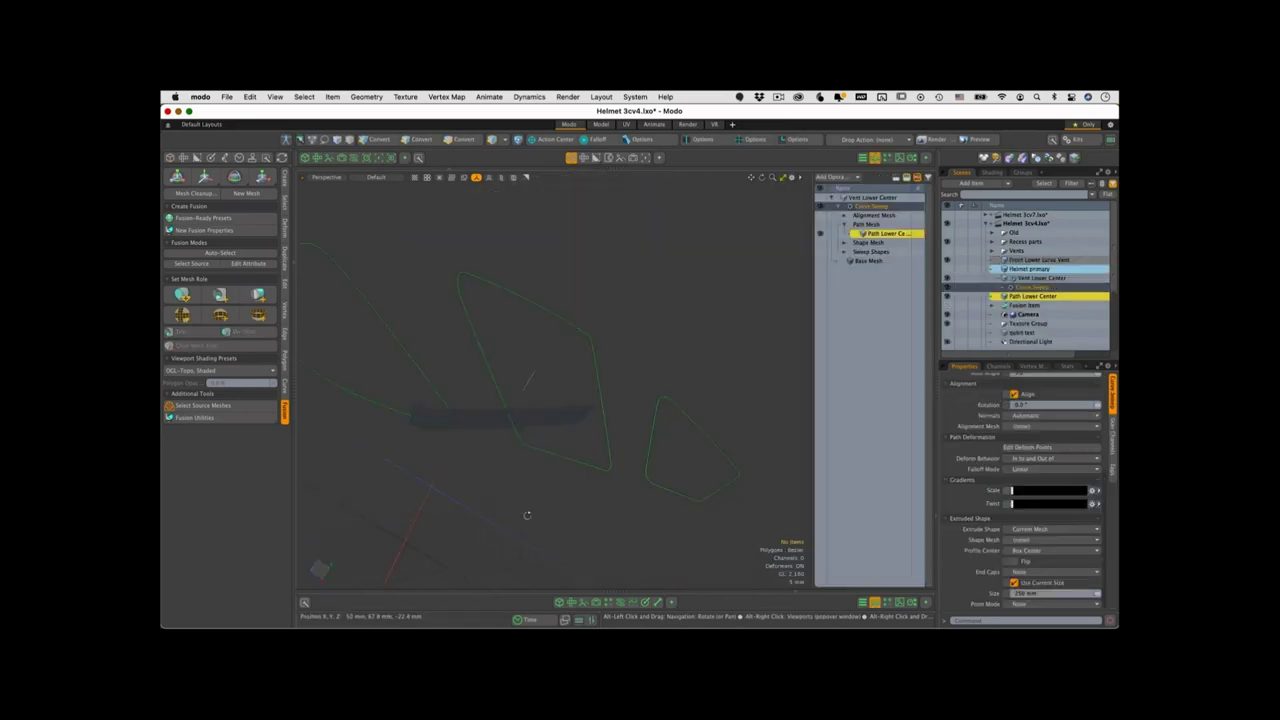
pyautogui.keyDown('alt'); pyautogui.moveTo(527, 515); pyautogui.dragTo(527, 340); pyautogui.keyUp('alt')
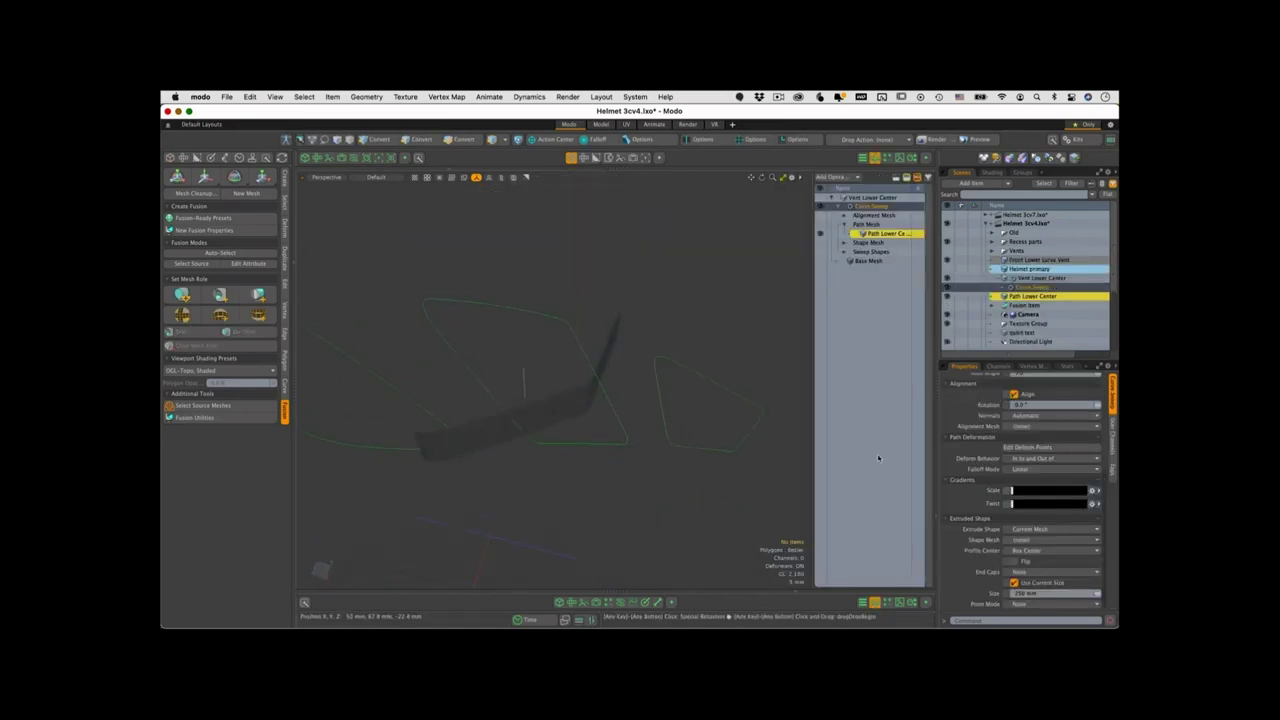
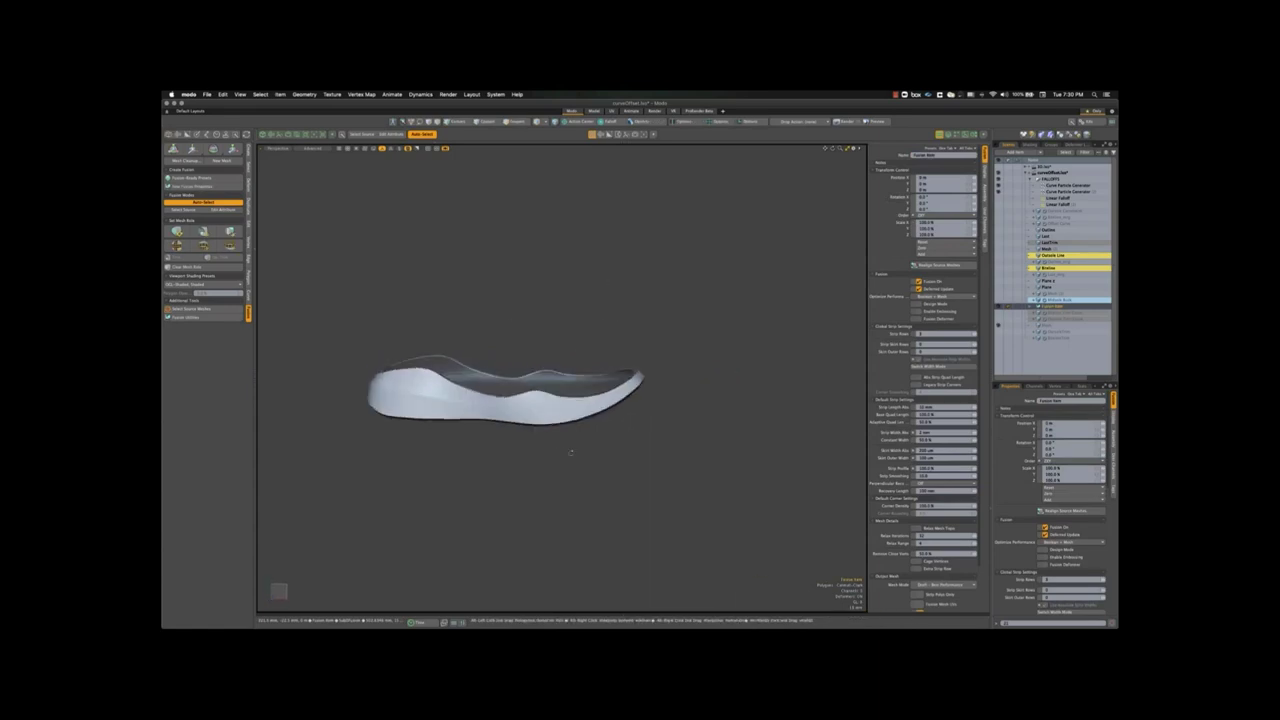
# - In the shoe scene, deselect the Fusion item and show the Biteline, Outsole Line and Last items with the midsole
pyautogui.keyDown('alt'); pyautogui.moveTo(533, 435); pyautogui.dragTo(638, 447); pyautogui.keyUp('alt')
pyautogui.click(631, 451)
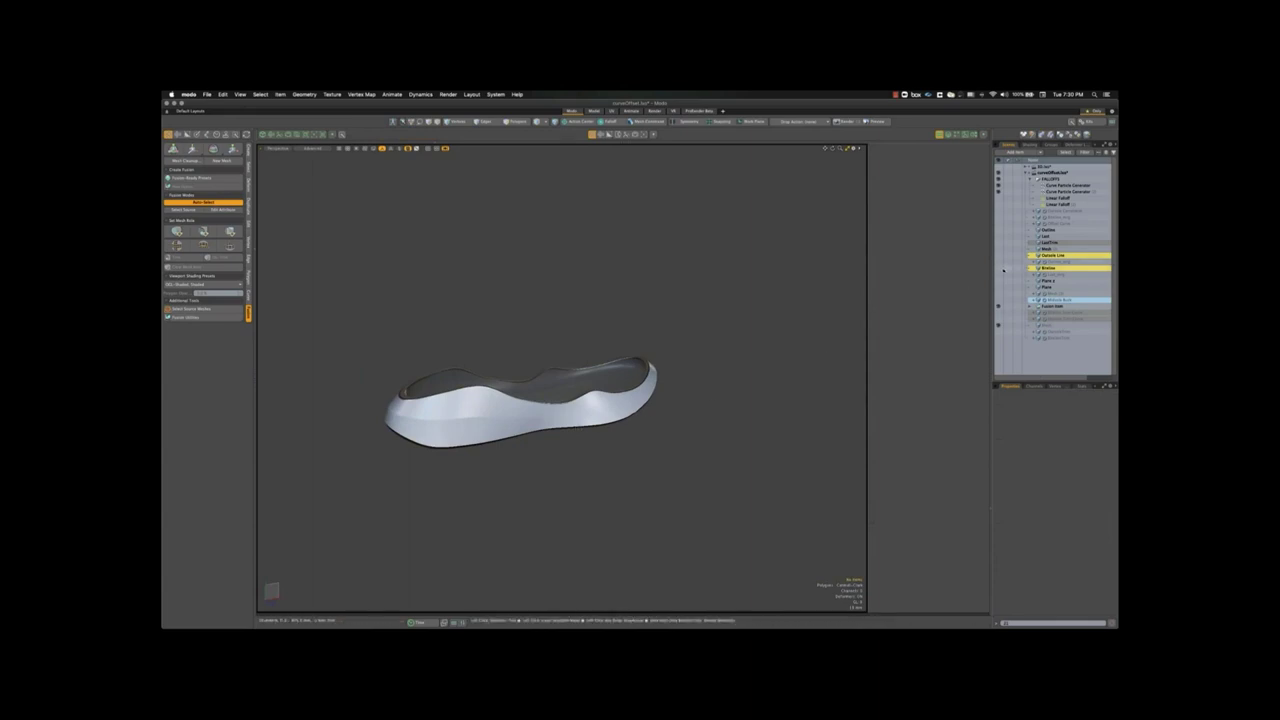
pyautogui.click(998, 257)
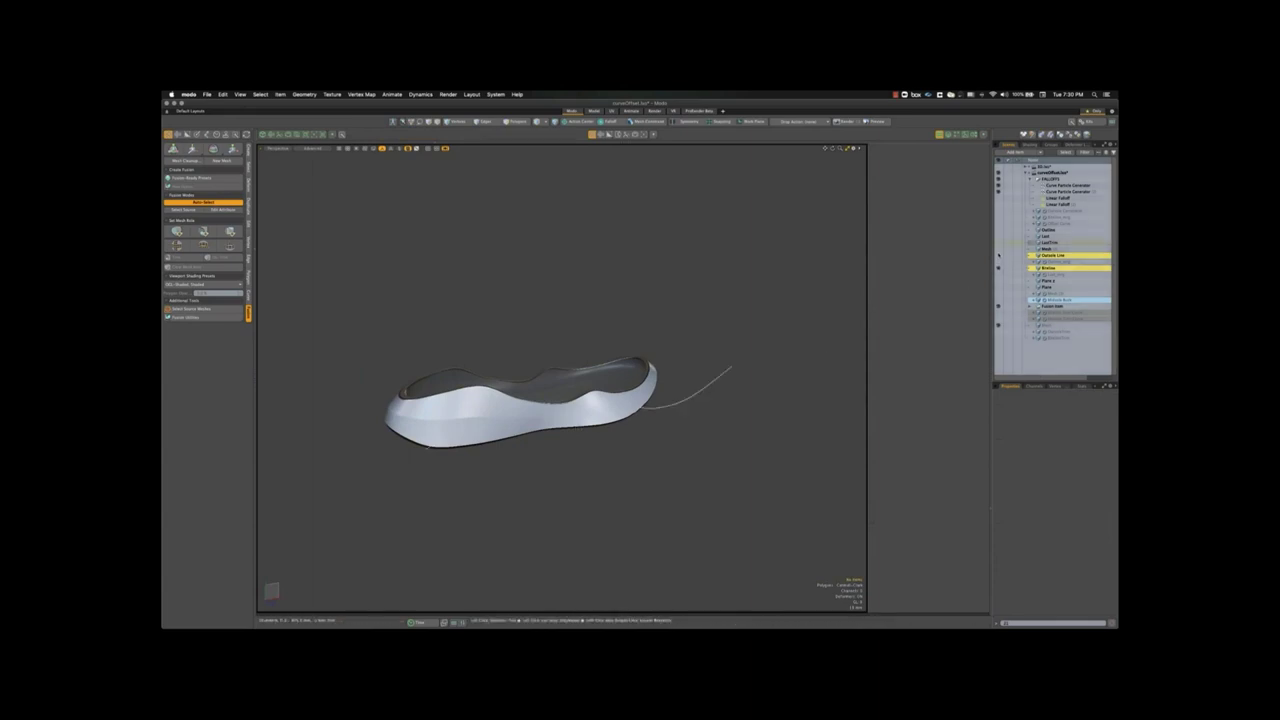
pyautogui.click(998, 255)
pyautogui.click(998, 237)
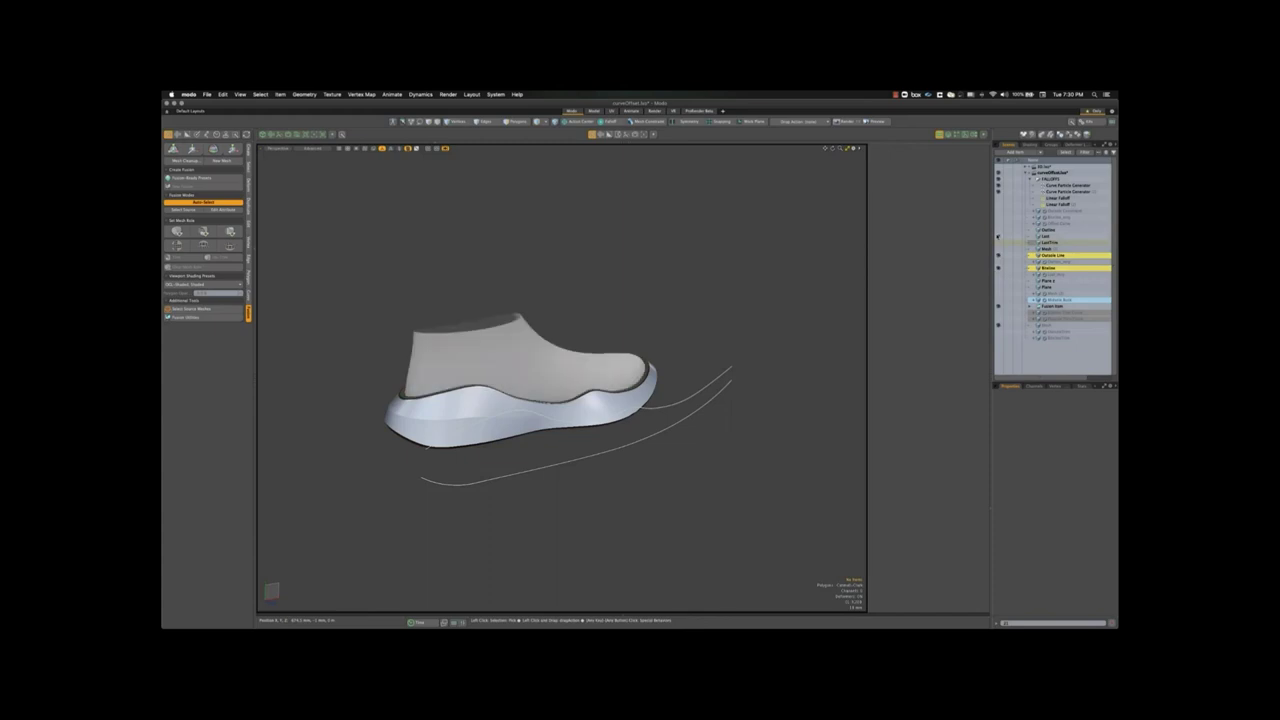
pyautogui.keyDown('alt'); pyautogui.moveTo(606, 459); pyautogui.dragTo(580, 440); pyautogui.keyUp('alt')
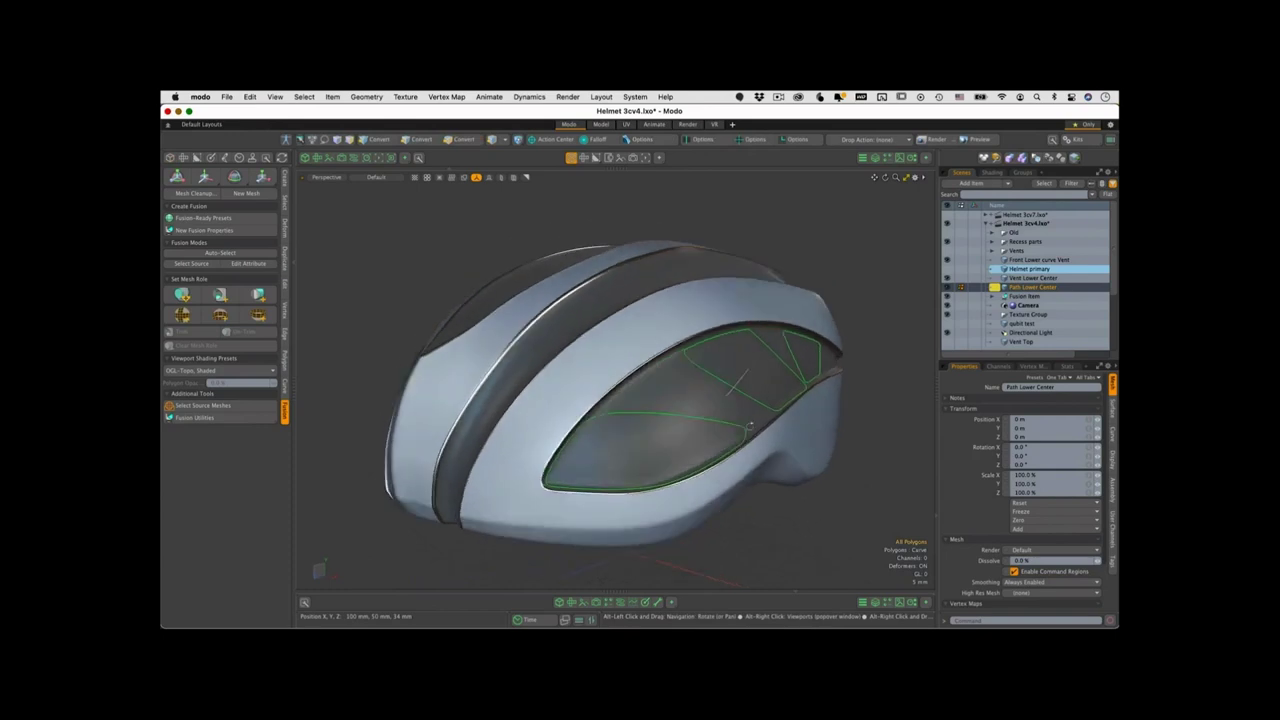
# - In the helmet scene, set the Front Lower curve Vent as a subtractive mesh cutting the Helmet primary mesh
pyautogui.keyDown('alt'); pyautogui.moveTo(748, 426); pyautogui.dragTo(638, 399); pyautogui.keyUp('alt')
pyautogui.press('3')
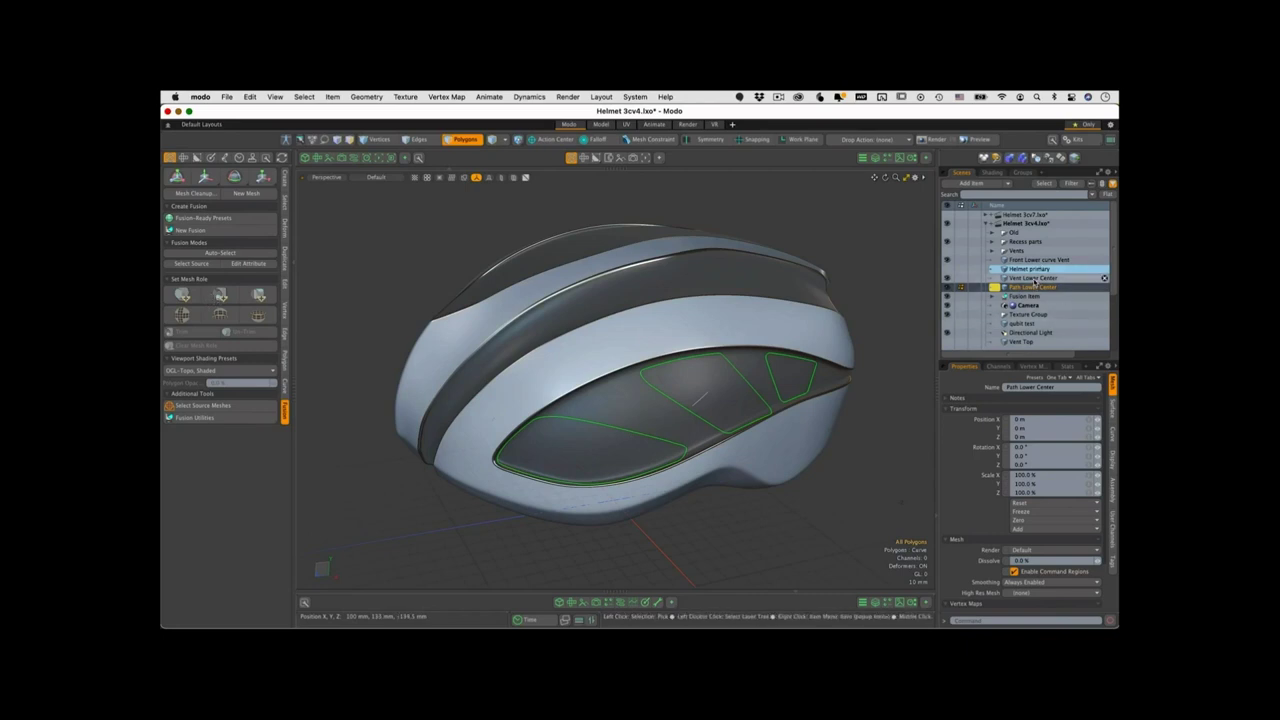
pyautogui.keyDown('ctrl'); pyautogui.click(1032, 260); pyautogui.keyUp('ctrl')
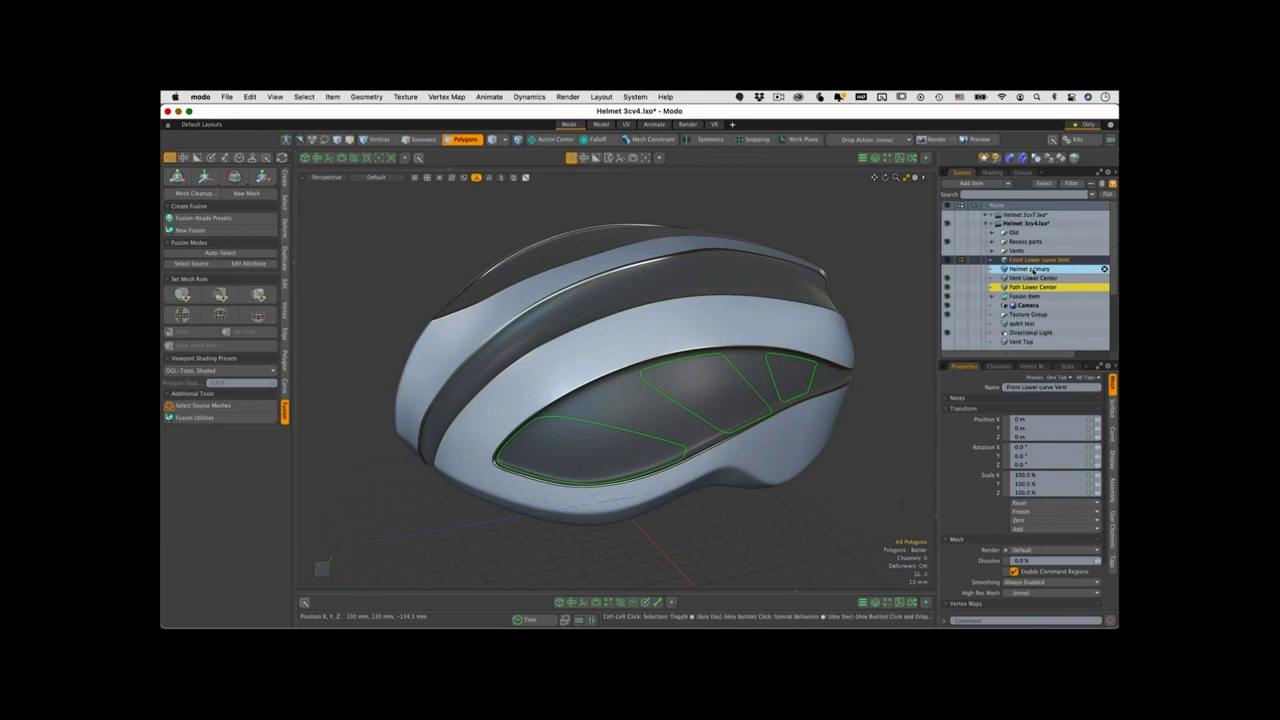
pyautogui.keyDown('ctrl'); pyautogui.click(1032, 270); pyautogui.keyUp('ctrl')
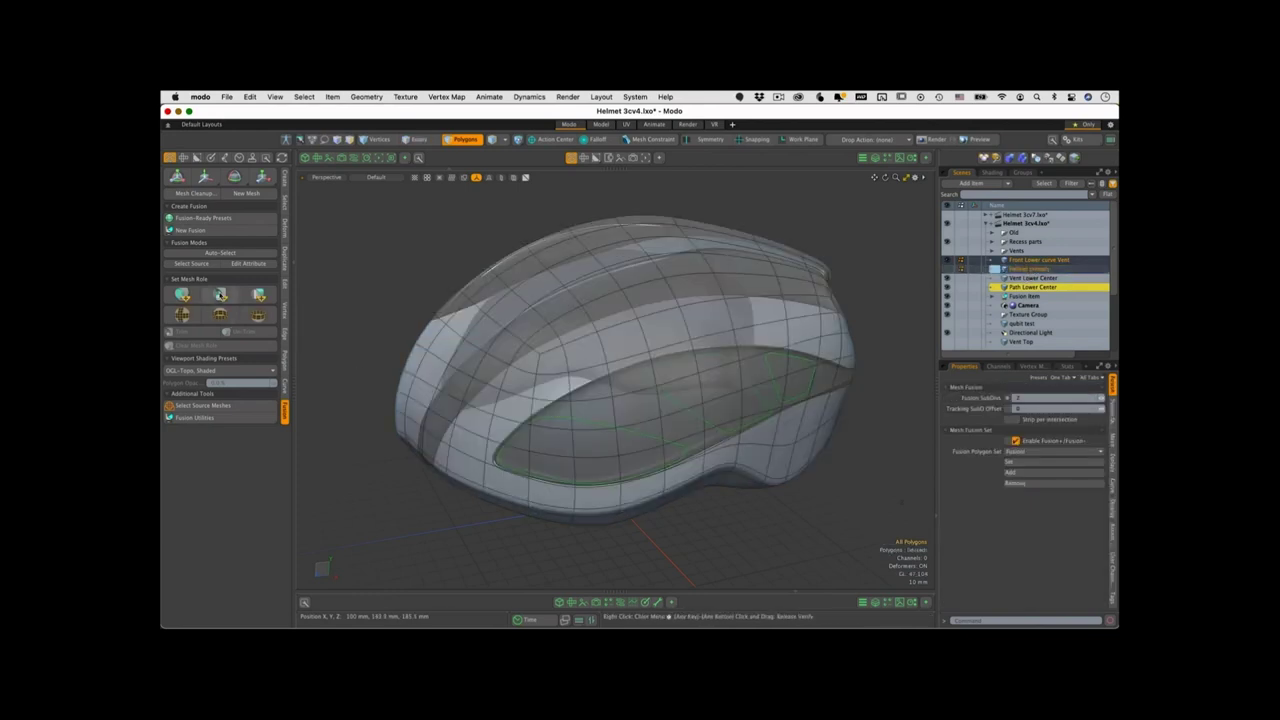
pyautogui.click(220, 294)
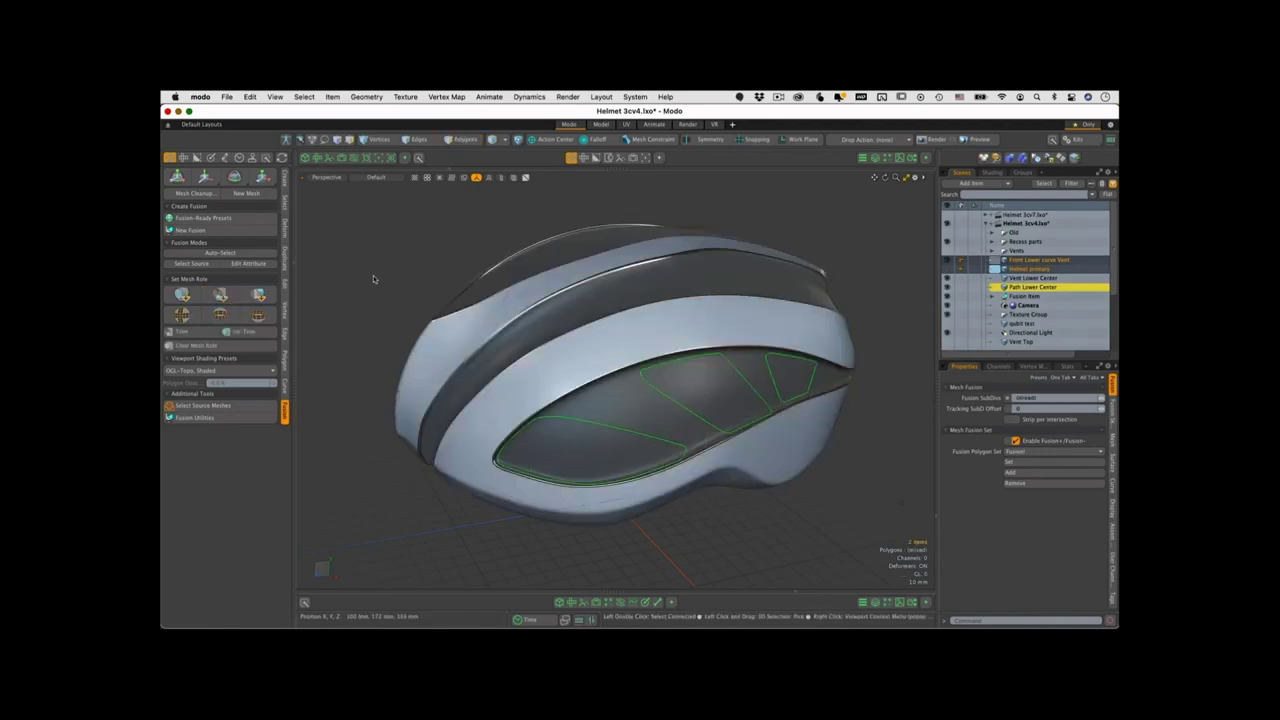
pyautogui.keyDown('alt'); pyautogui.moveTo(600, 432); pyautogui.dragTo(610, 495); pyautogui.keyUp('alt')
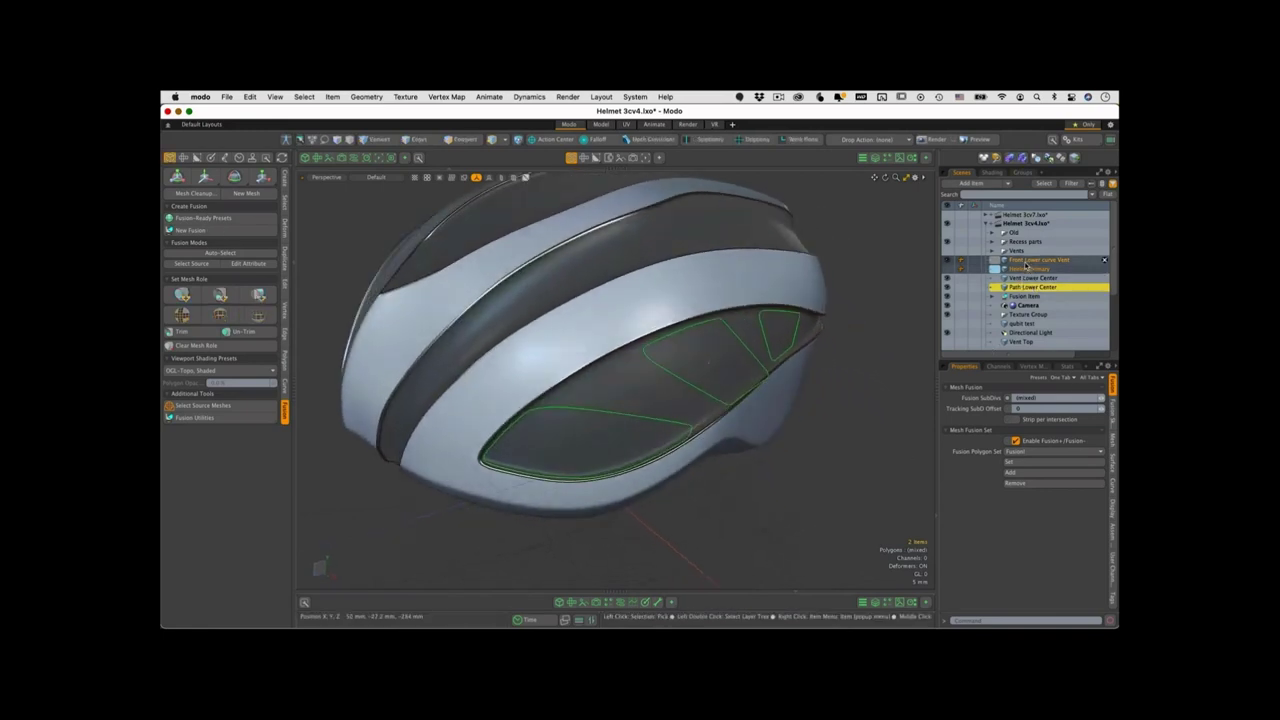
# - Set the extrude direction of the Front Lower curve Vent to Extrude Along Surface Normal
pyautogui.click(1027, 262)
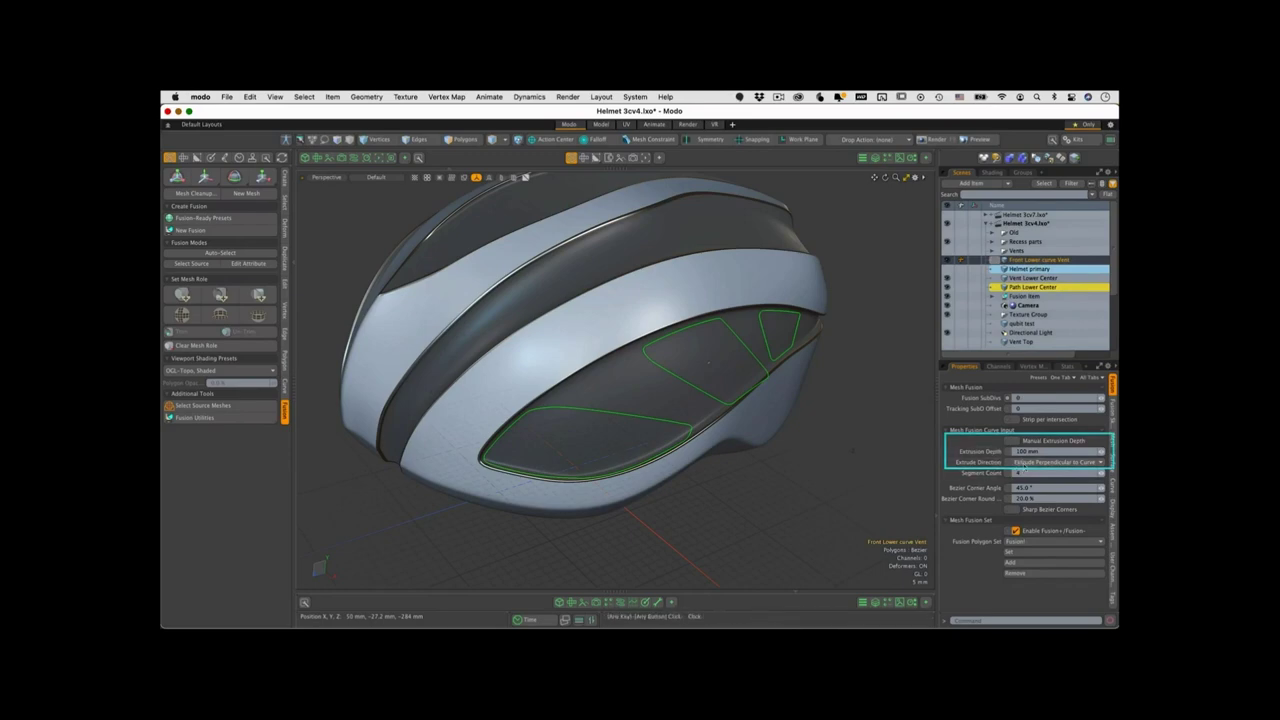
pyautogui.click(1029, 465)
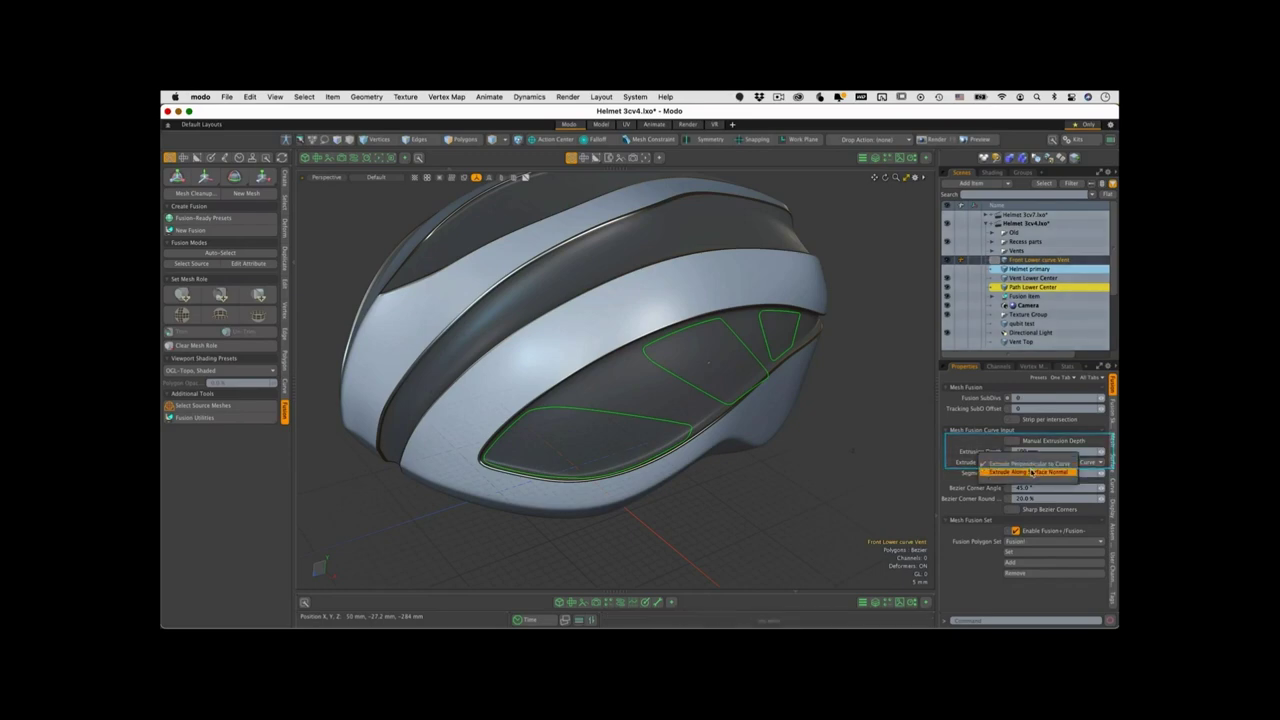
pyautogui.click(1031, 472)
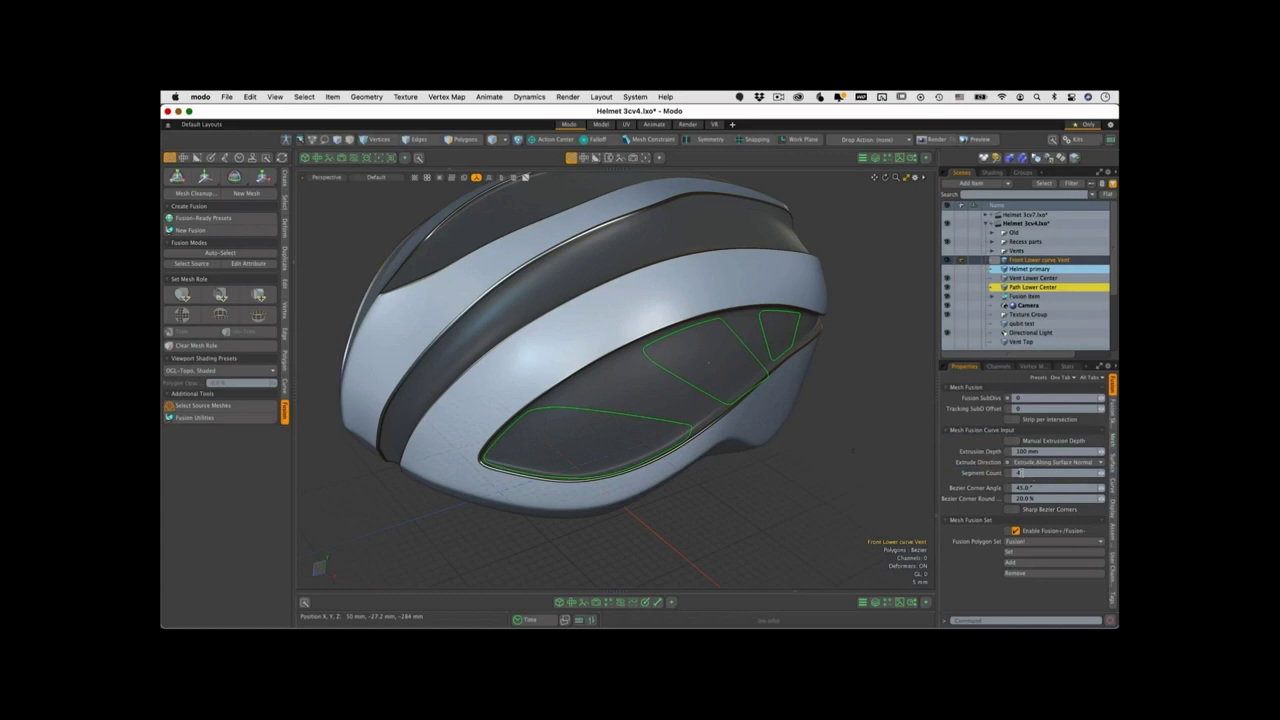
# - Enable Manual Extrusion Depth for the Front Lower curve Vent and check the opening it cuts through the helmet shell
pyautogui.click(1016, 441)
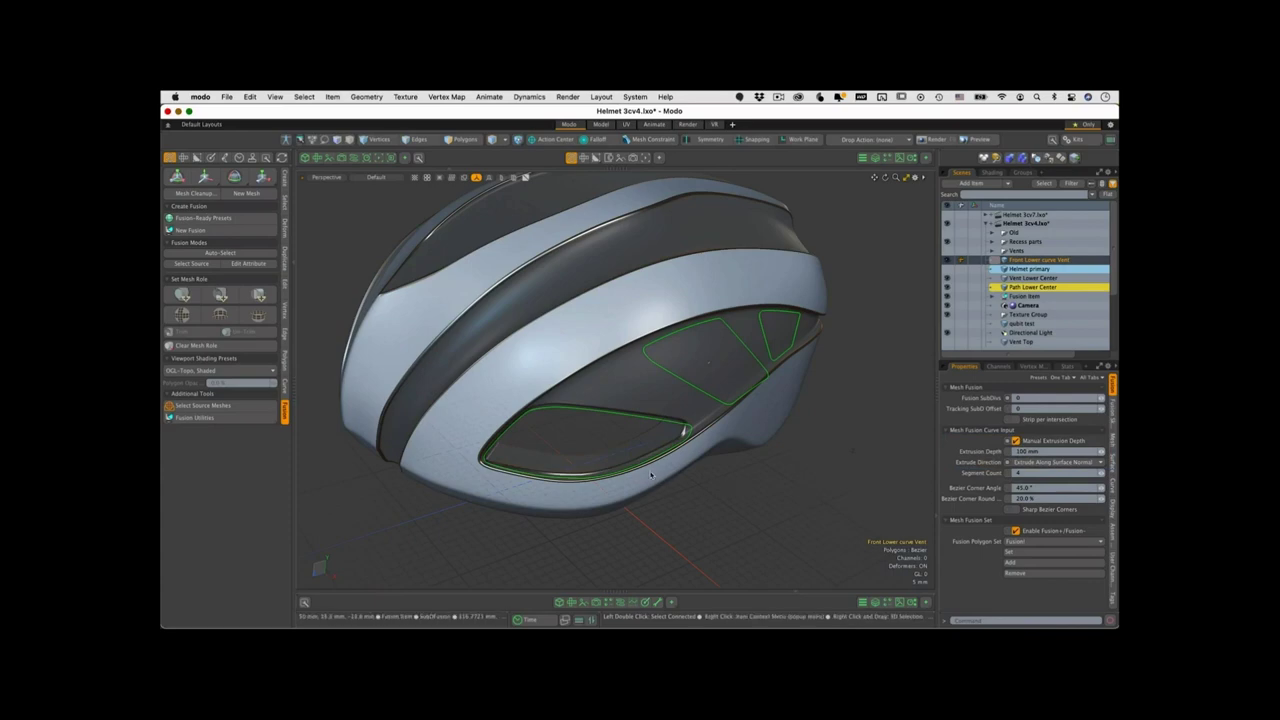
pyautogui.keyDown('ctrl'); pyautogui.keyDown('alt'); pyautogui.moveTo(648, 455); pyautogui.dragTo(734, 417); pyautogui.keyUp('alt'); pyautogui.keyUp('ctrl')
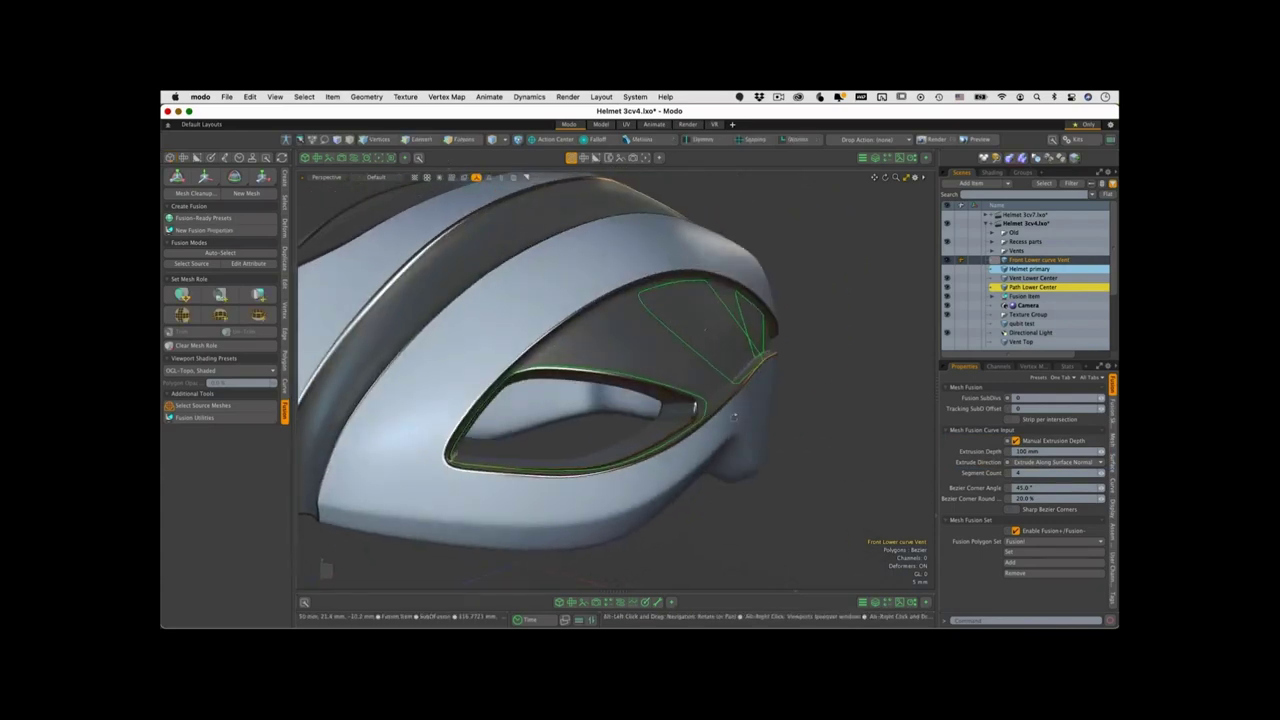
pyautogui.click(1020, 451)
pyautogui.write('50')
pyautogui.press('Return')
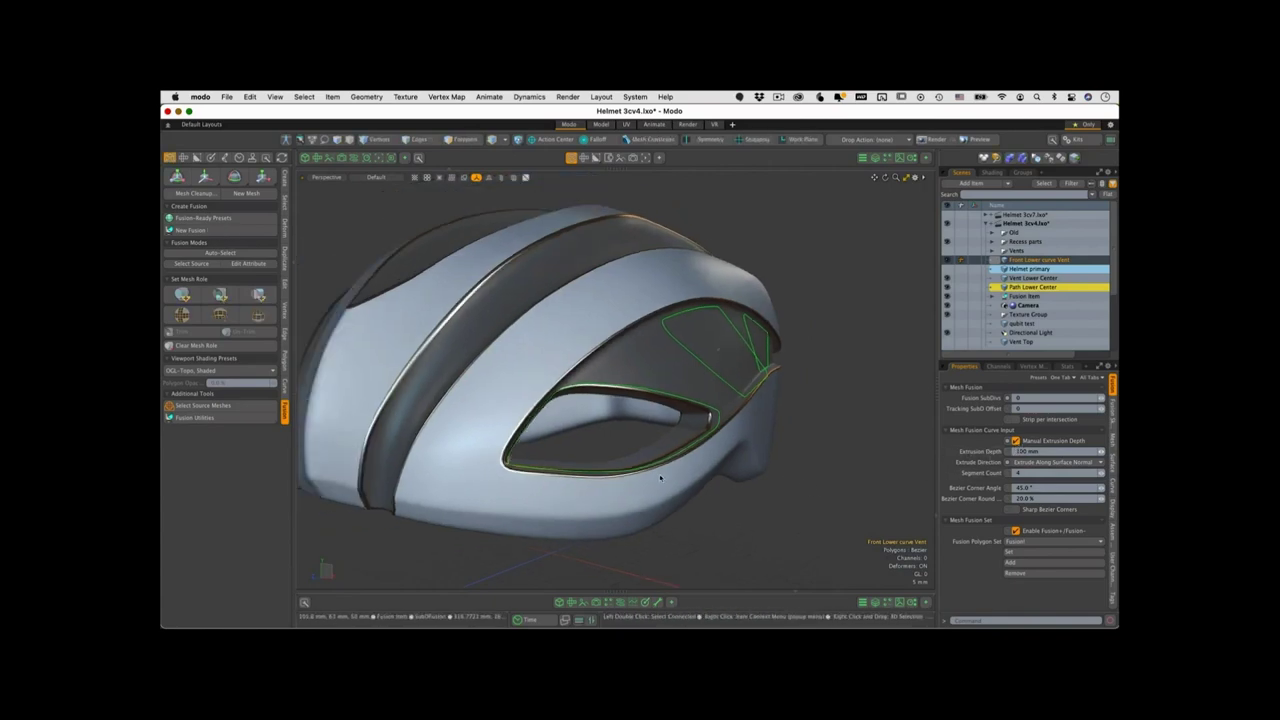
pyautogui.keyDown('alt'); pyautogui.moveTo(660, 479); pyautogui.dragTo(606, 362); pyautogui.keyUp('alt')
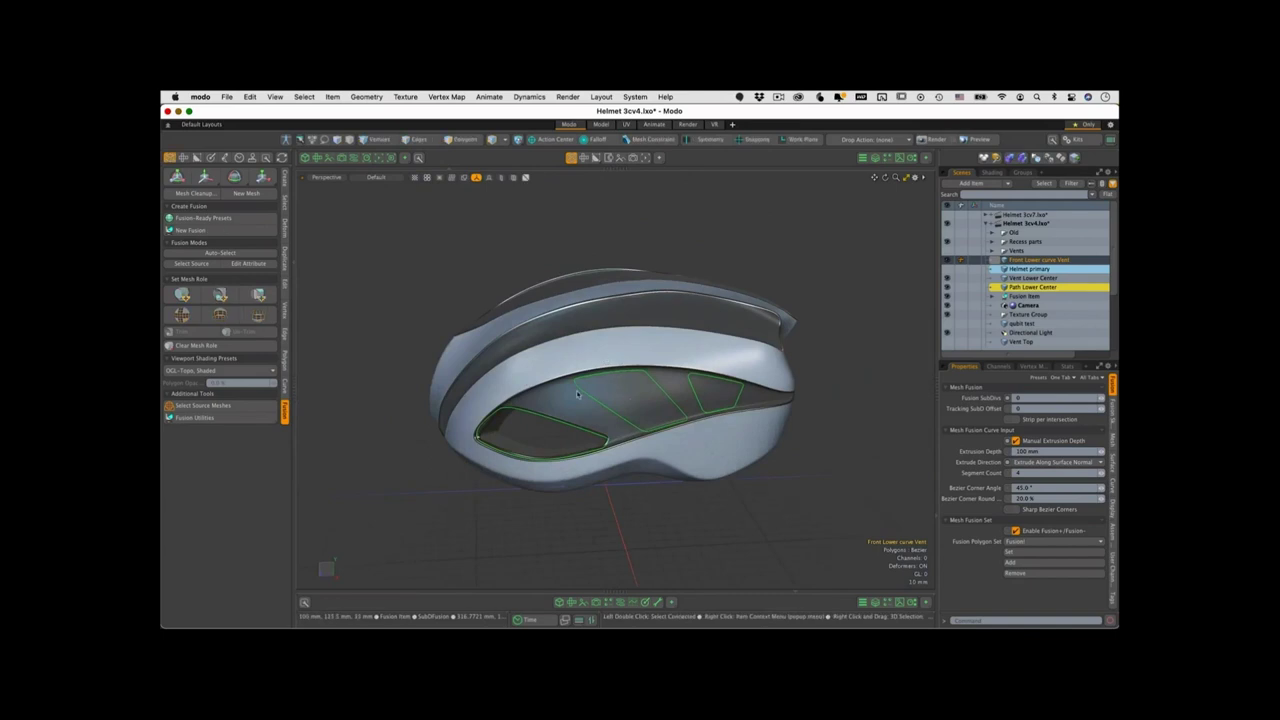
pyautogui.keyDown('ctrl'); pyautogui.keyDown('alt'); pyautogui.moveTo(700, 444); pyautogui.dragTo(595, 416); pyautogui.keyUp('alt'); pyautogui.keyUp('ctrl')
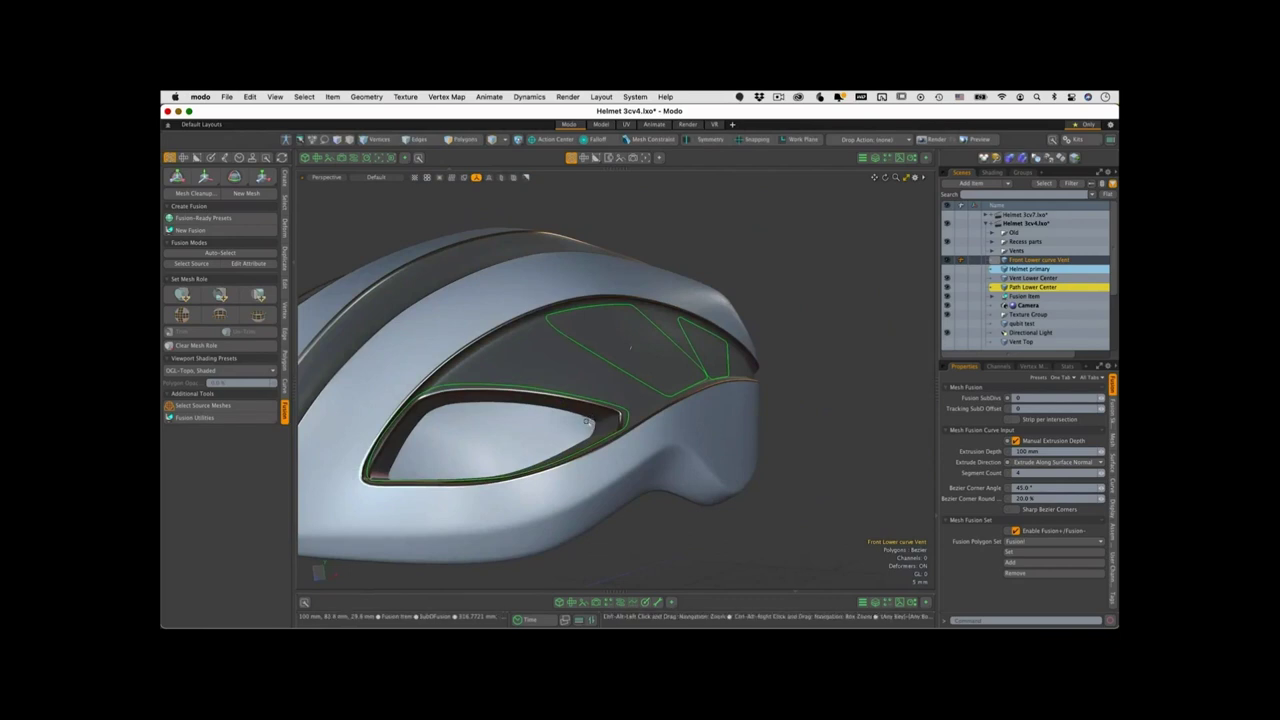
pyautogui.moveTo(572, 421)
pyautogui.keyDown('ctrl'); pyautogui.keyDown('alt'); pyautogui.mouseDown()
pyautogui.moveTo(616, 405)
pyautogui.moveTo(574, 408)
pyautogui.mouseUp(); pyautogui.keyUp('alt'); pyautogui.keyUp('ctrl')
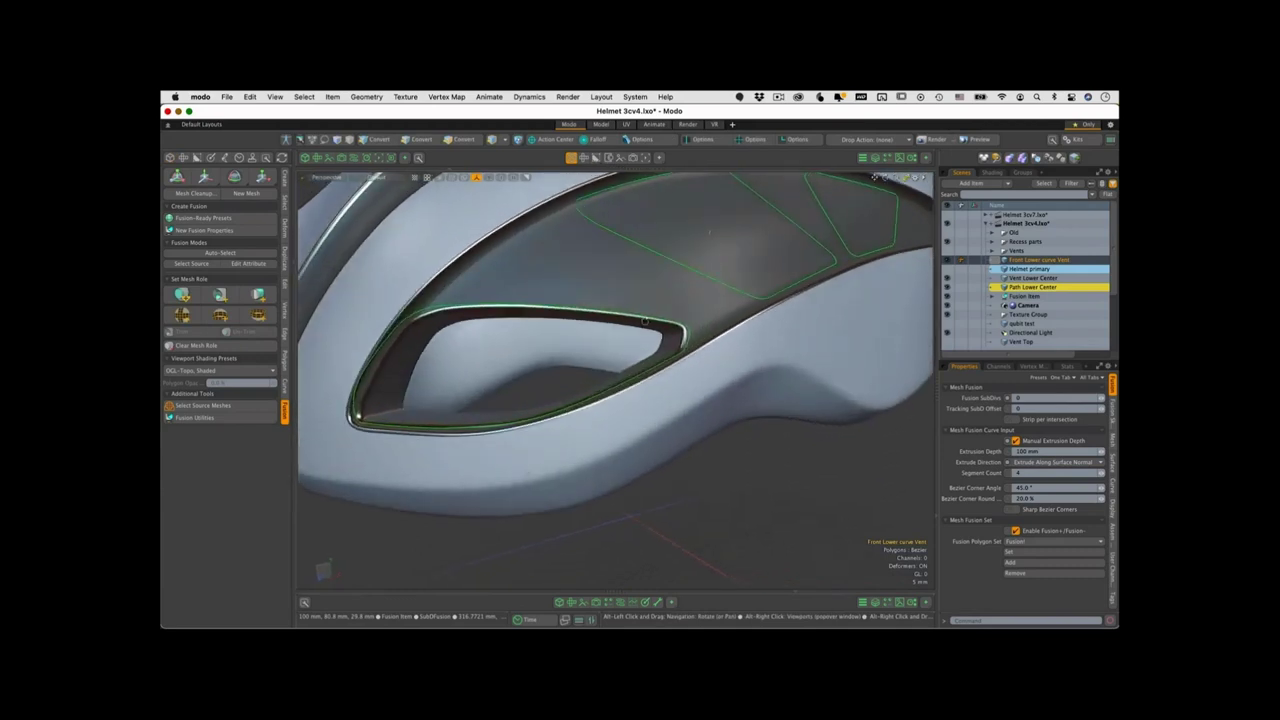
pyautogui.press('1')
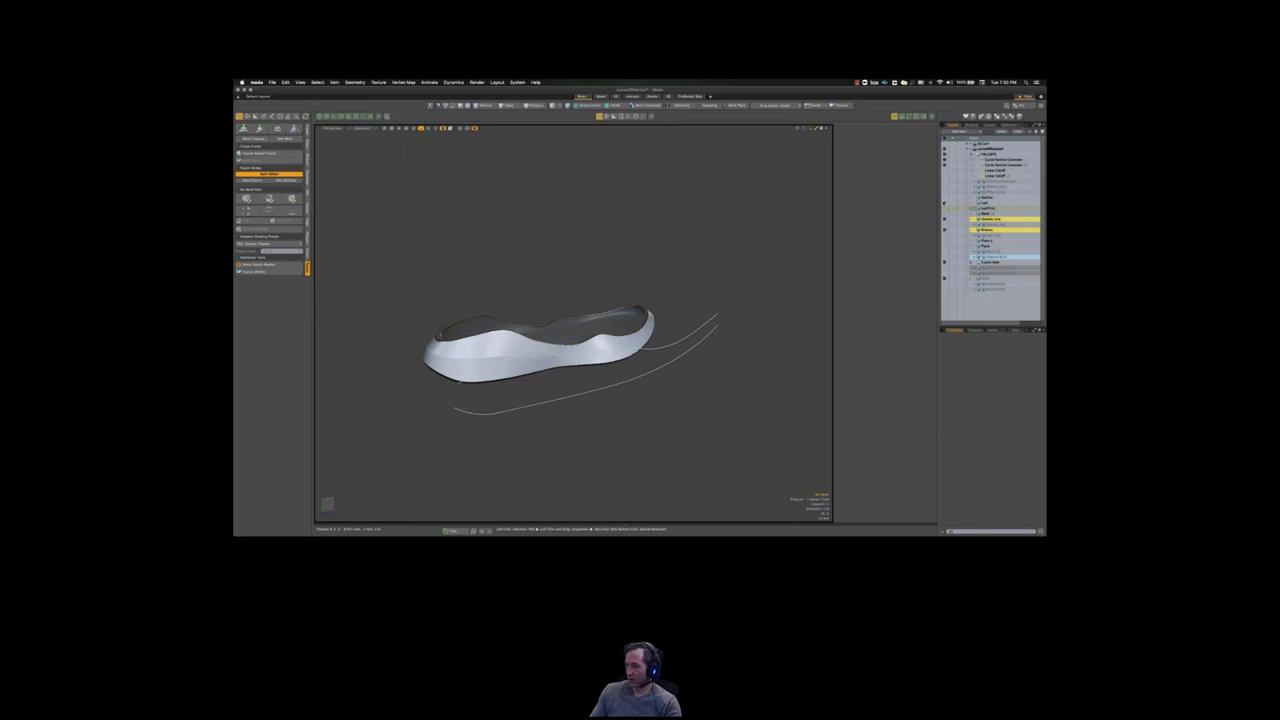
# - In the shoe scene, show the Last item above the midsole and view the shoe from the side
pyautogui.click(944, 203)
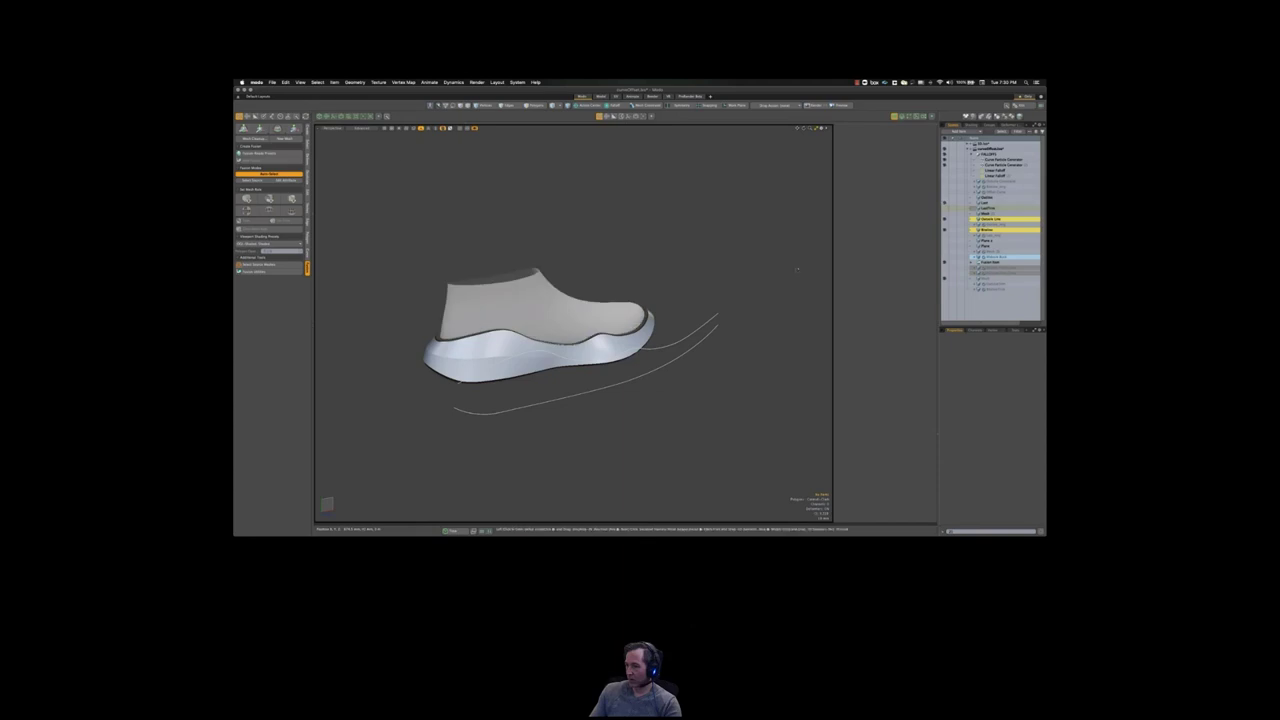
pyautogui.keyDown('alt'); pyautogui.moveTo(567, 386); pyautogui.dragTo(506, 373); pyautogui.keyUp('alt')
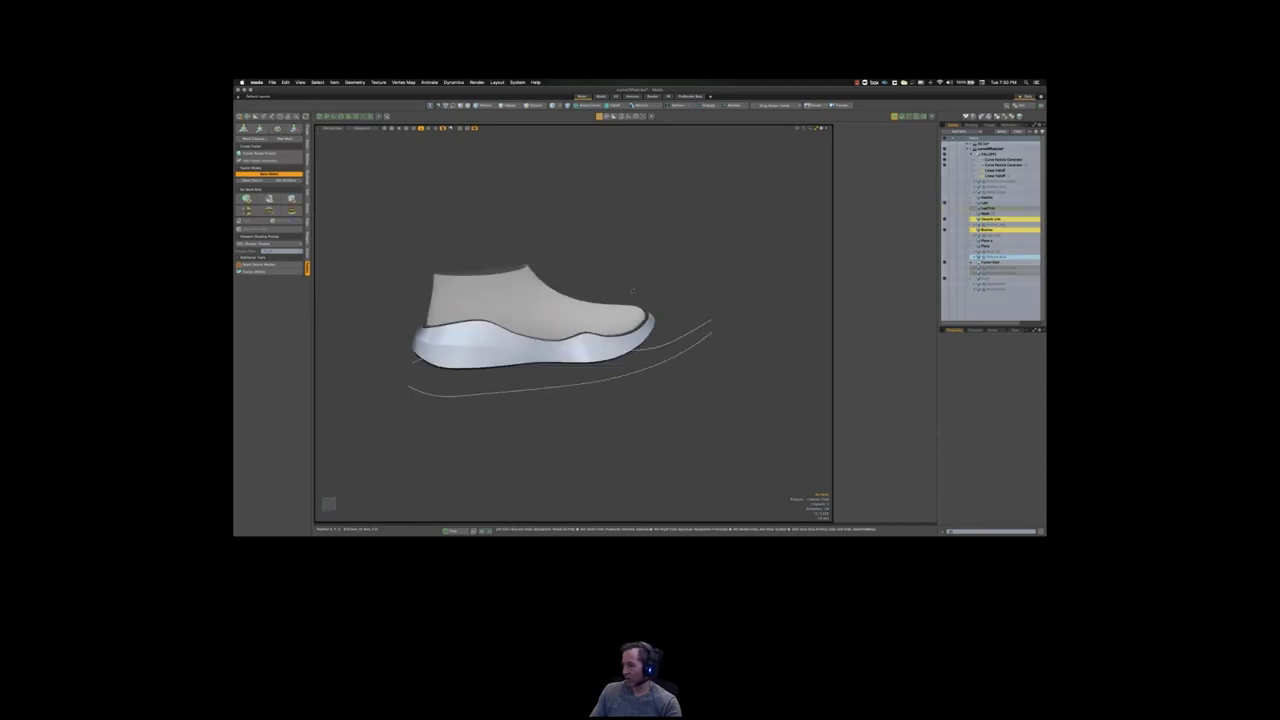
pyautogui.click(857, 82)
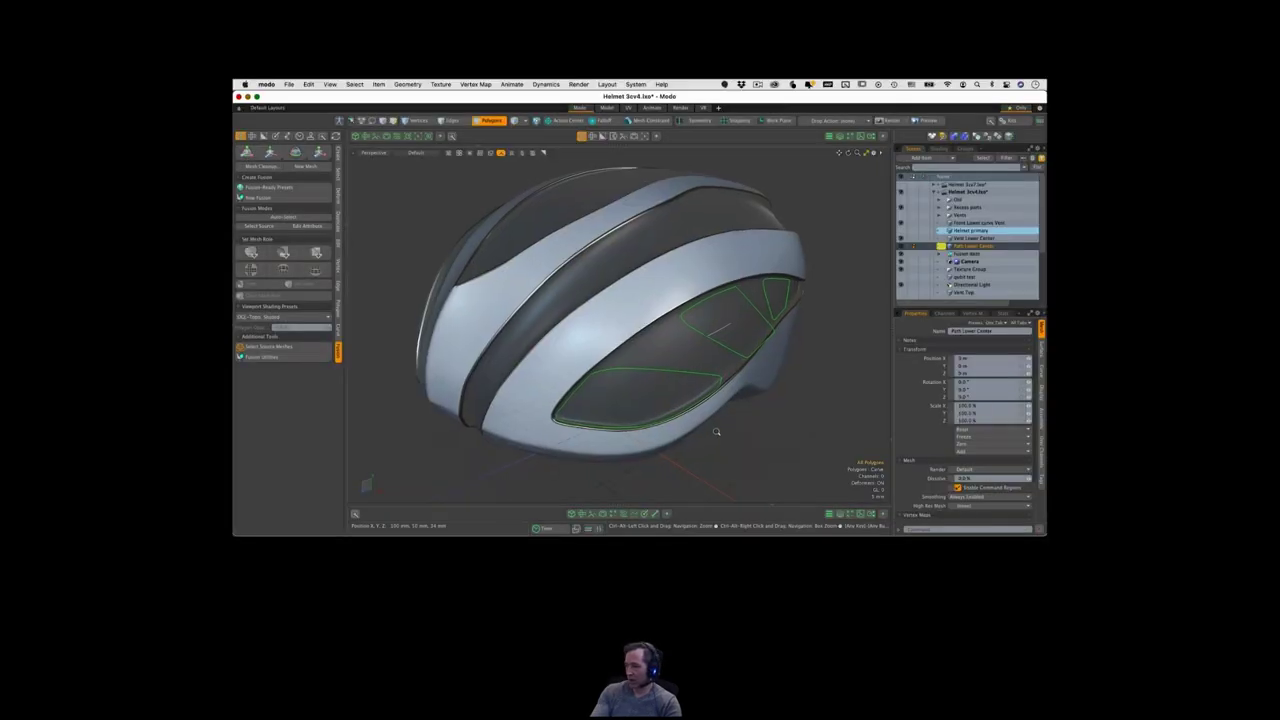
# - In the helmet scene, select the Front Lower curve Vent mesh in polygon mode
pyautogui.keyDown('alt'); pyautogui.moveTo(640, 400); pyautogui.dragTo(639, 341); pyautogui.keyUp('alt')
pyautogui.press('3')
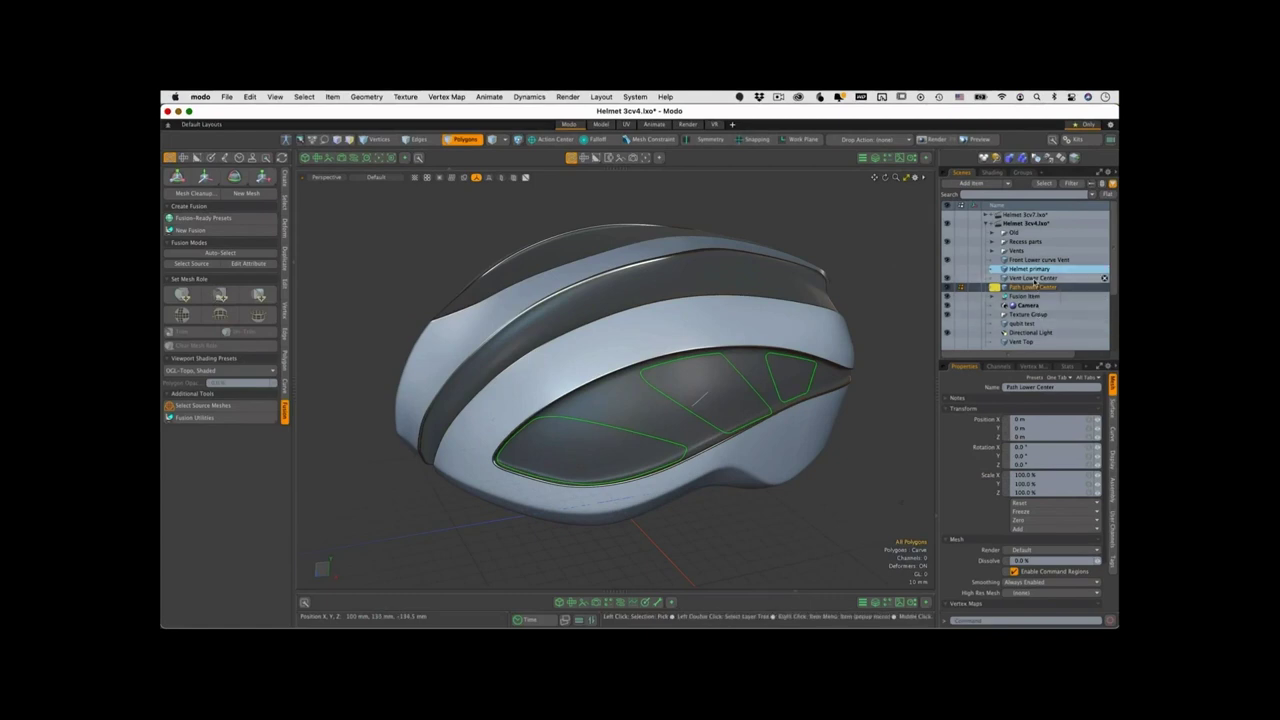
pyautogui.click(1030, 260)
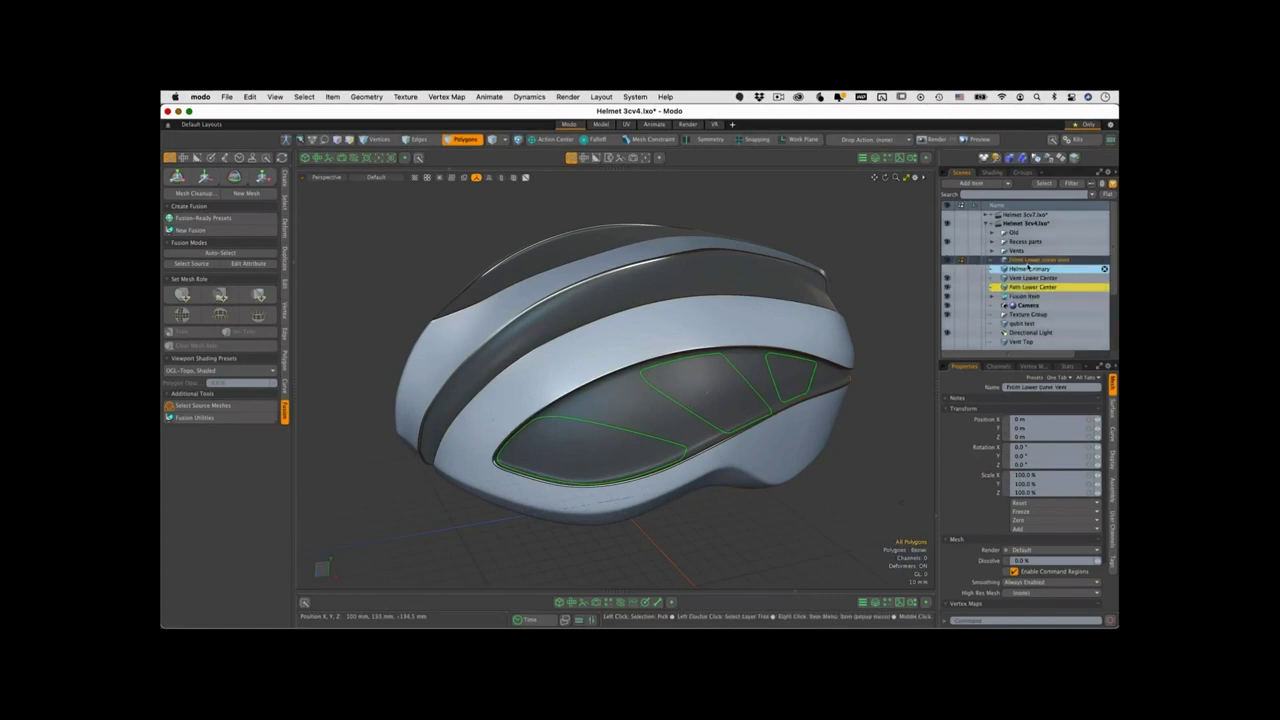
pyautogui.press('ctrl')
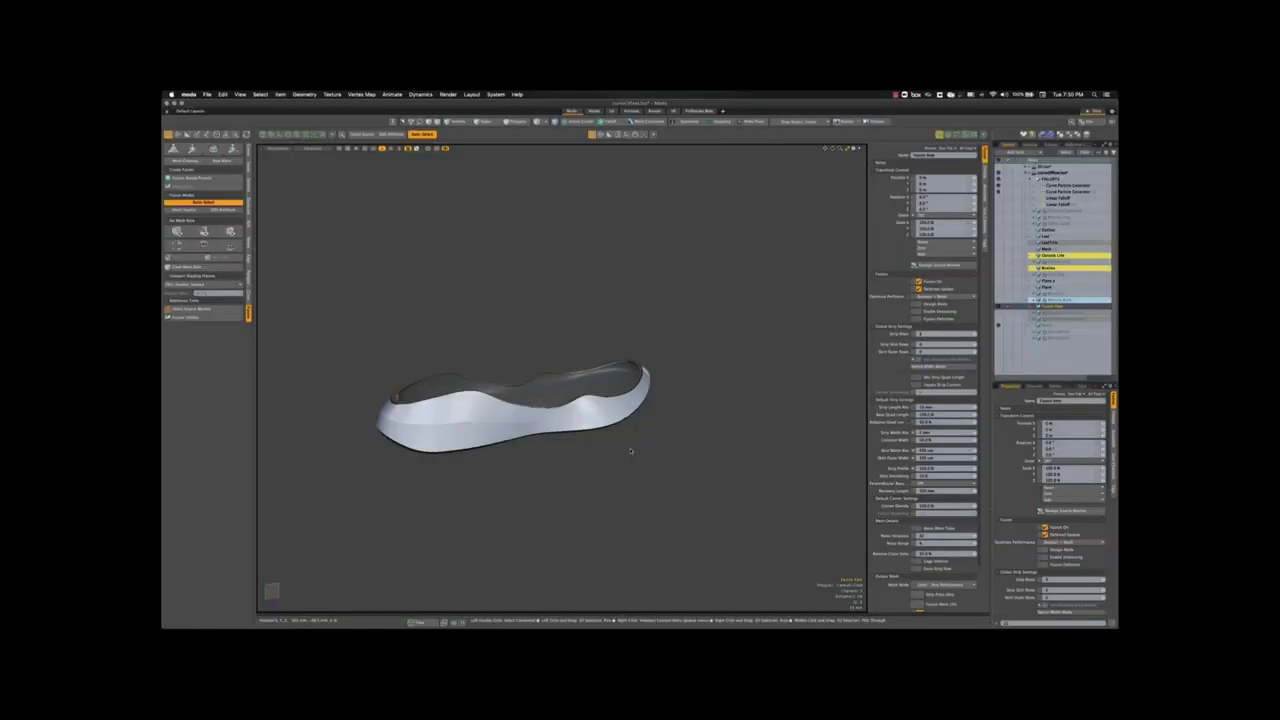
# - Back in the shoe scene, clear the Fusion item selection and turn on visibility of the Biteline, Outsole Line and Last items
pyautogui.click(631, 451)
pyautogui.keyDown('alt'); pyautogui.keyDown('shift'); pyautogui.moveTo(631, 451); pyautogui.dragTo(639, 447); pyautogui.keyUp('shift'); pyautogui.keyUp('alt')
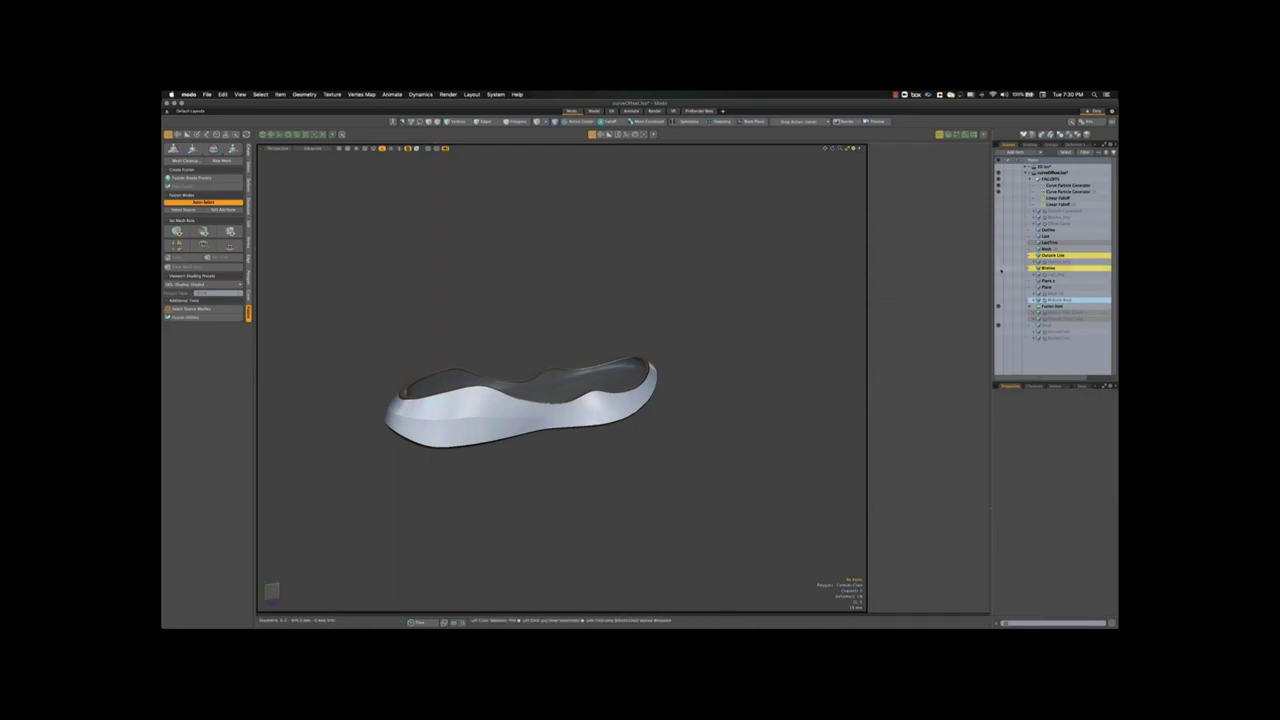
pyautogui.click(999, 256)
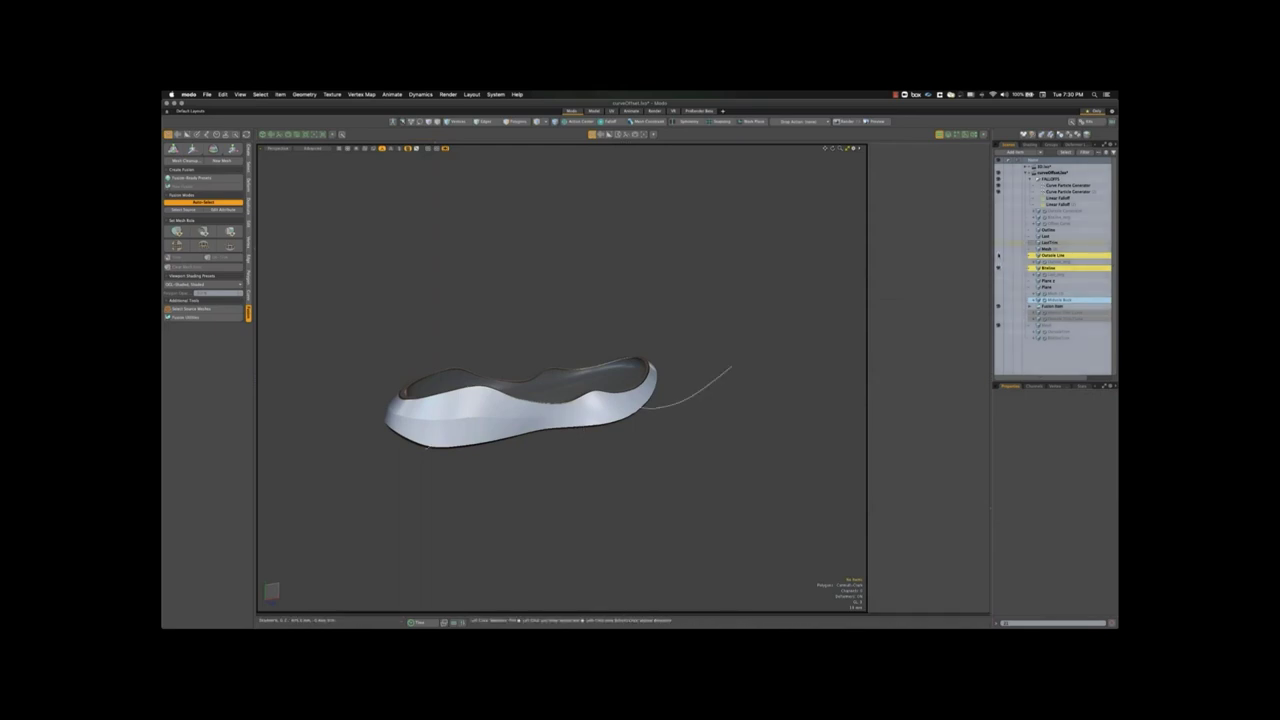
pyautogui.click(999, 256)
pyautogui.click(997, 236)
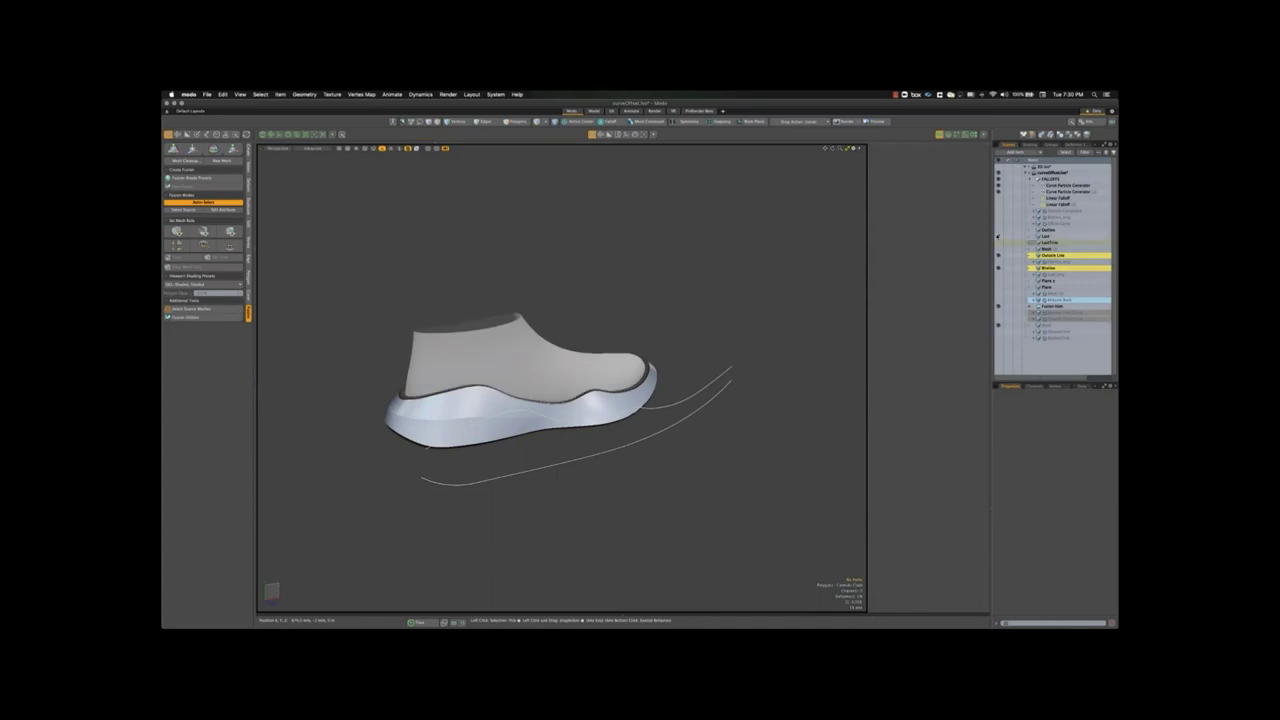
pyautogui.moveTo(560, 455)
pyautogui.keyDown('alt'); pyautogui.mouseDown()
pyautogui.moveTo(672, 449)
pyautogui.moveTo(575, 465)
pyautogui.mouseUp(); pyautogui.keyUp('alt')
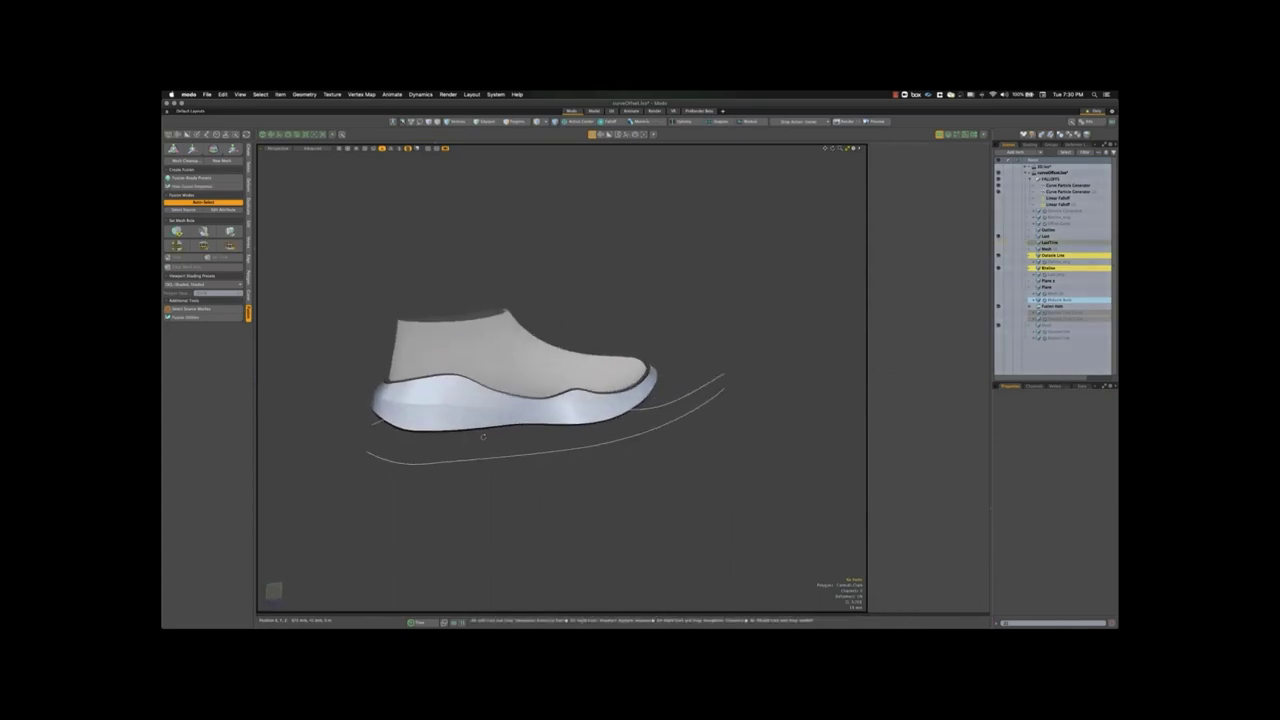
pyautogui.click(896, 94)
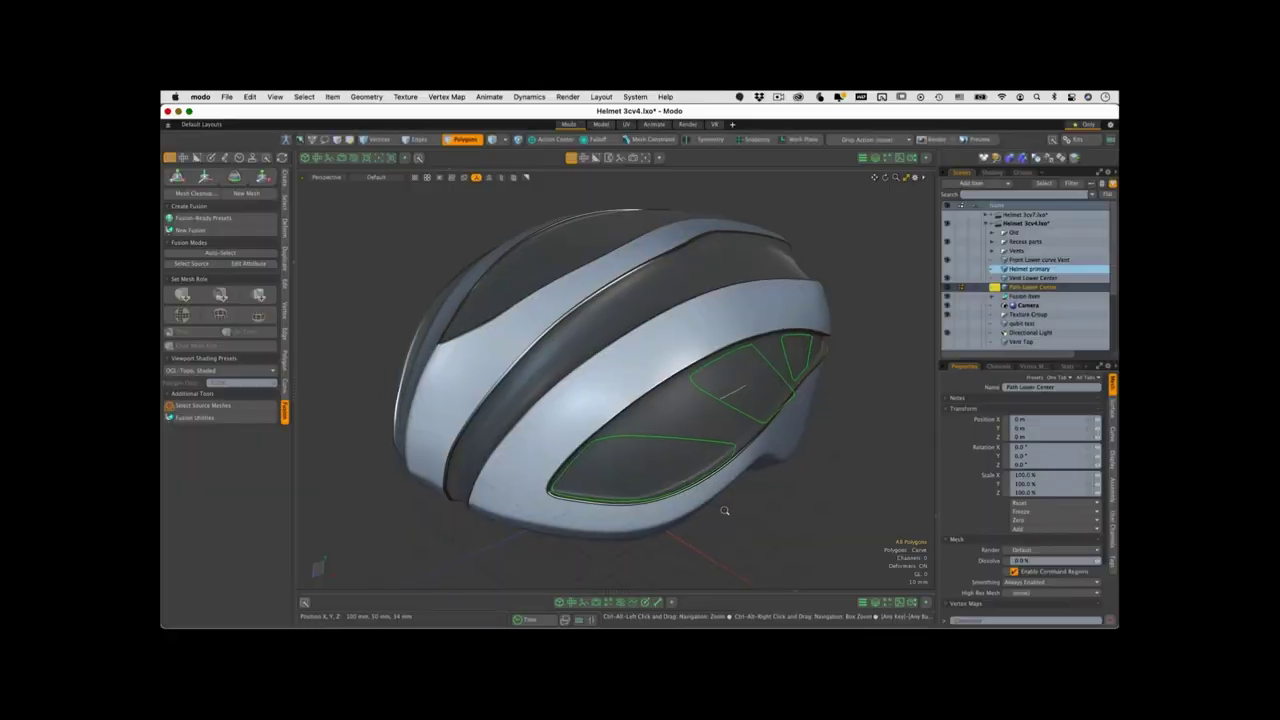
# - In the helmet scene, select Front Lower curve Vent and Helmet primary and subtract the vent curve from the helmet
pyautogui.keyDown('alt'); pyautogui.moveTo(723, 514); pyautogui.dragTo(638, 399); pyautogui.keyUp('alt')
pyautogui.press('3')
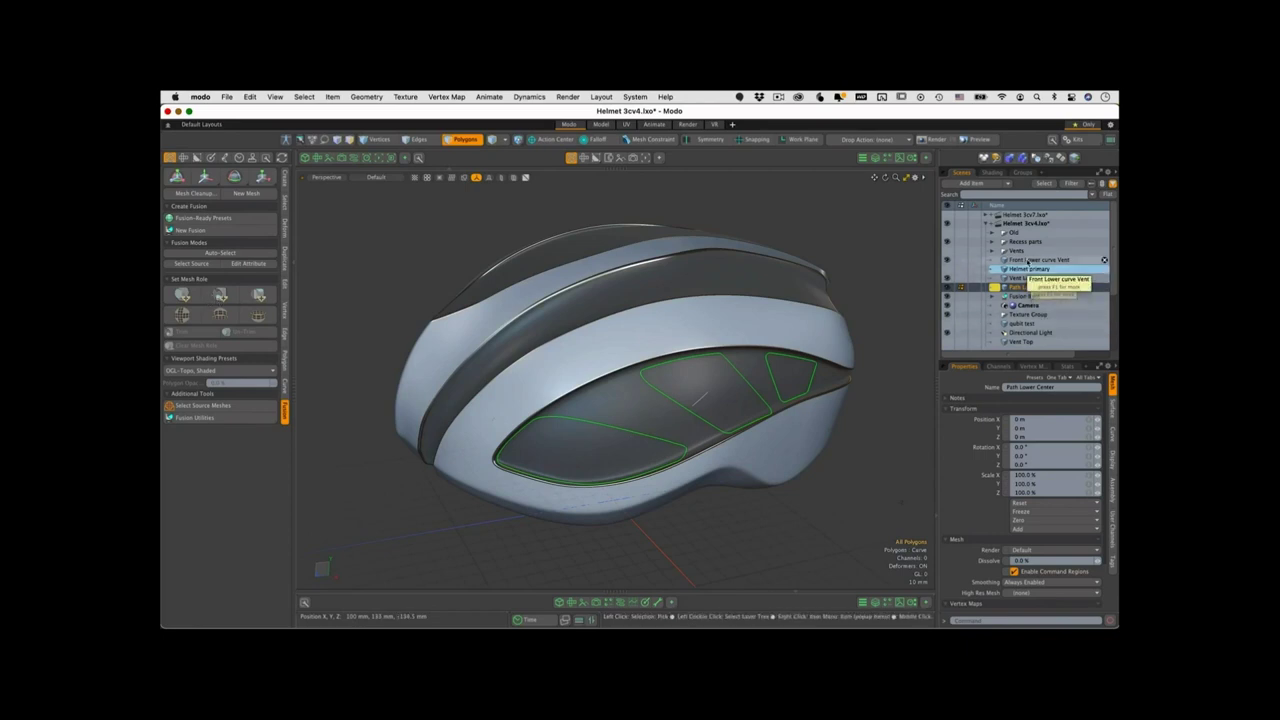
pyautogui.click(1030, 261)
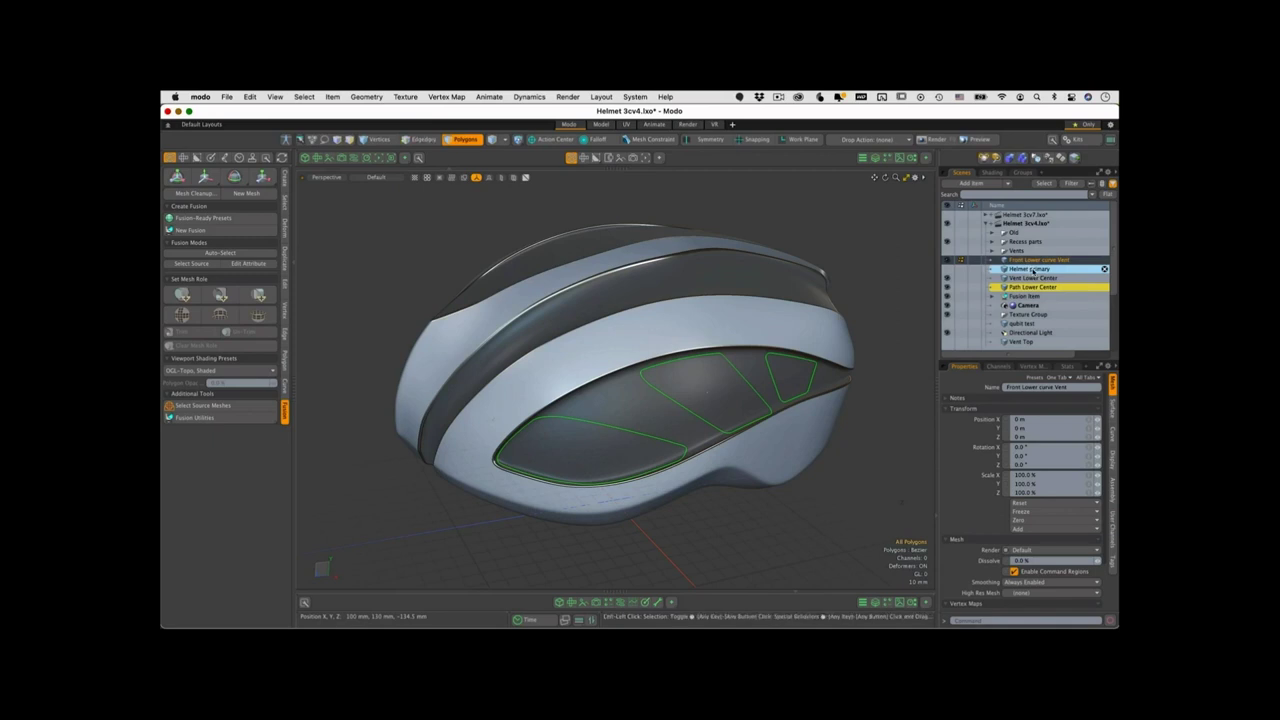
pyautogui.click(1032, 270)
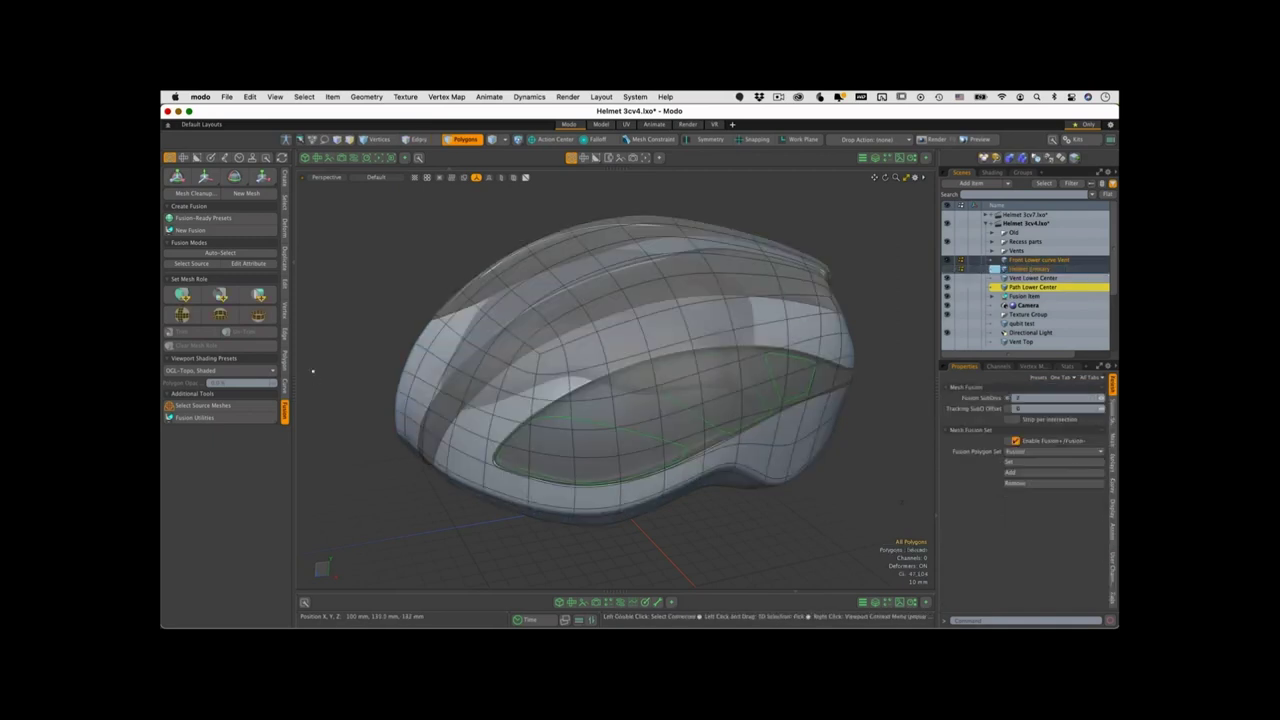
pyautogui.click(220, 294)
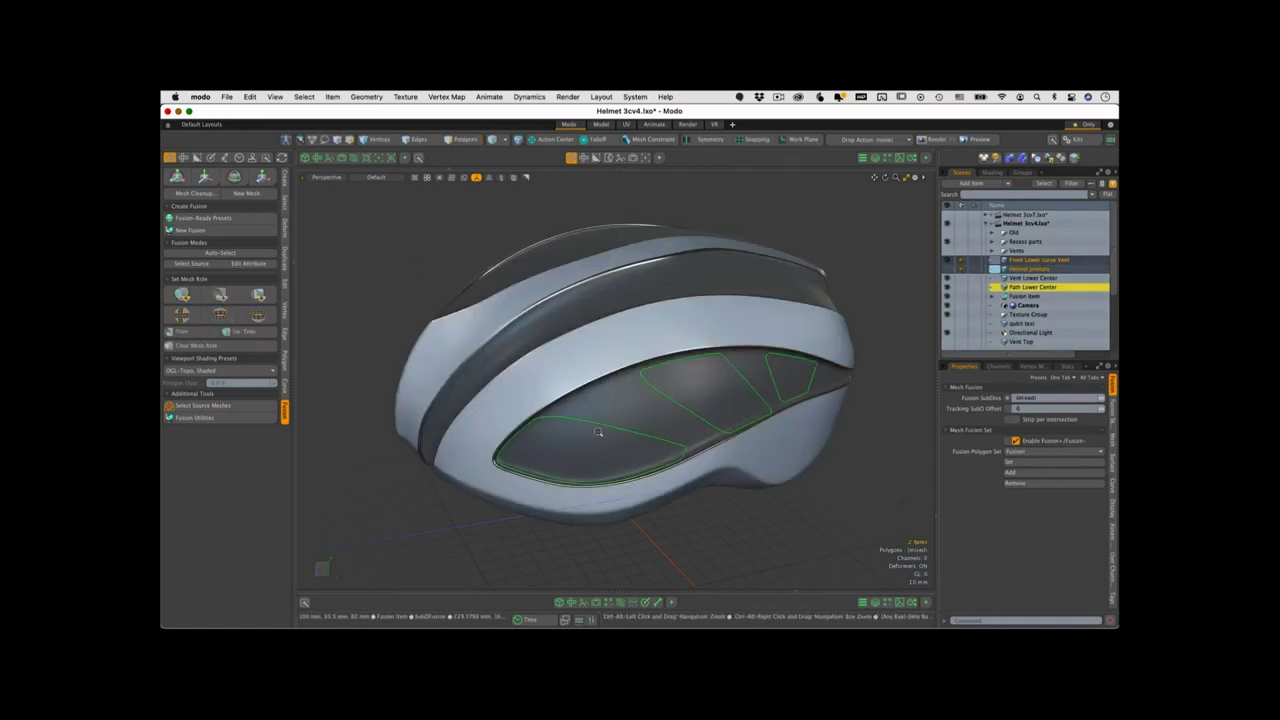
pyautogui.keyDown('alt'); pyautogui.moveTo(597, 432); pyautogui.dragTo(676, 492); pyautogui.keyUp('alt')
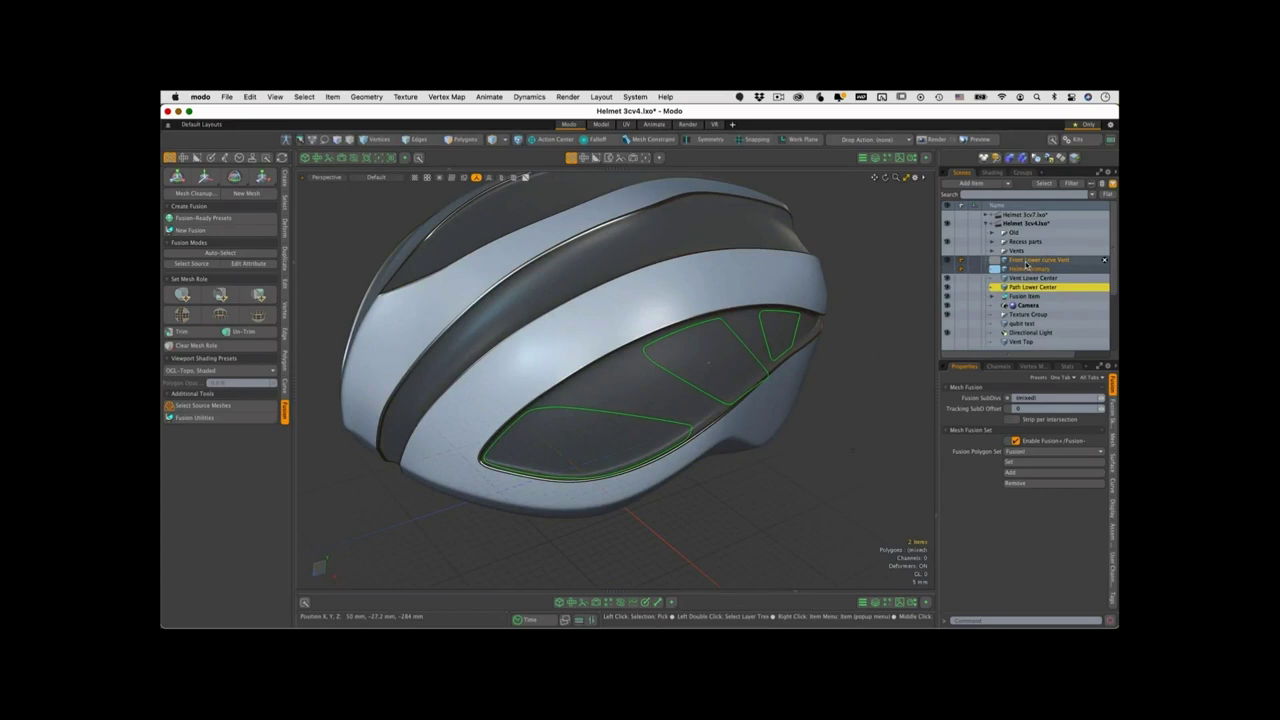
# - Set Front Lower curve Vent to extrude along the surface normal and enable its manual extrusion depth
pyautogui.click(1025, 262)
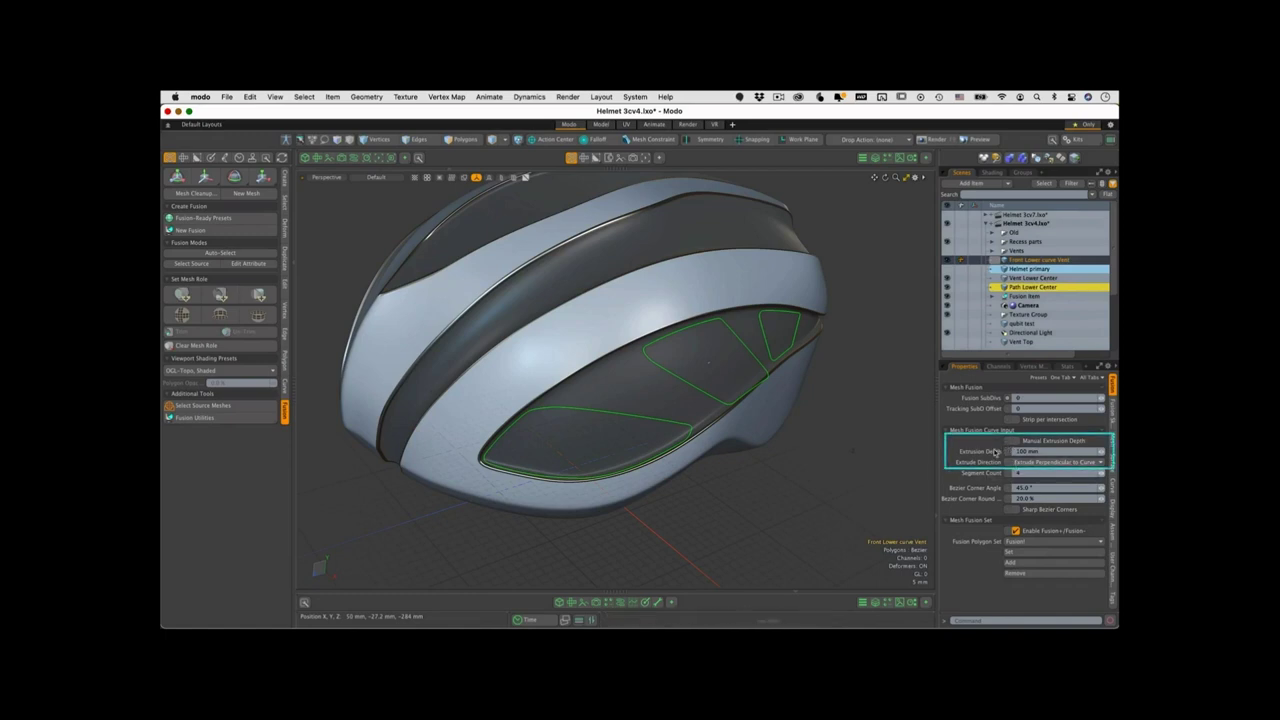
pyautogui.click(1028, 462)
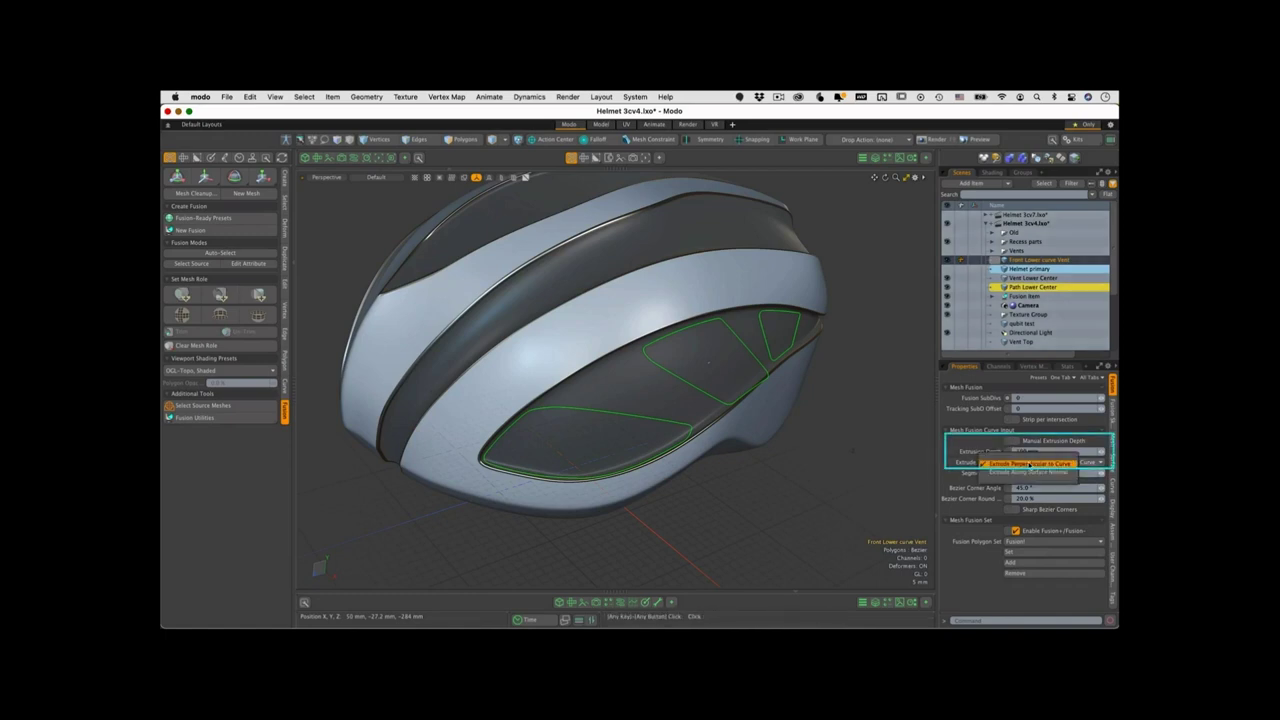
pyautogui.click(1032, 472)
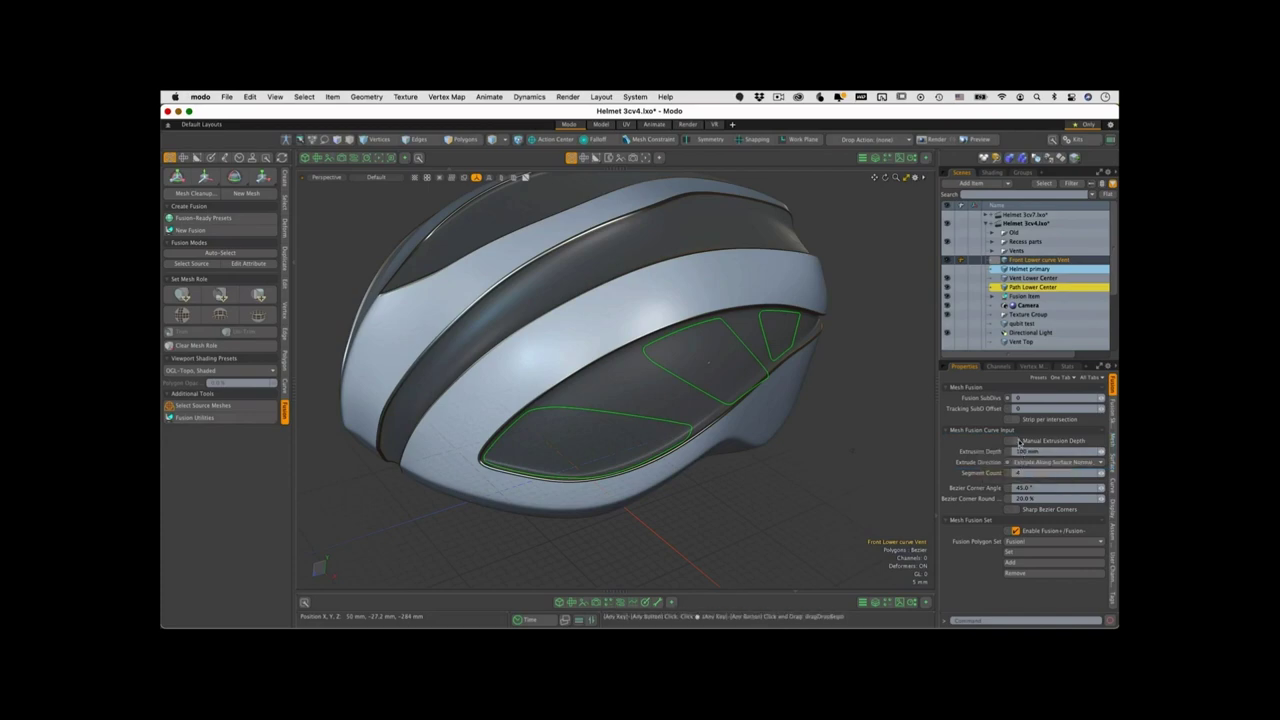
pyautogui.click(1017, 441)
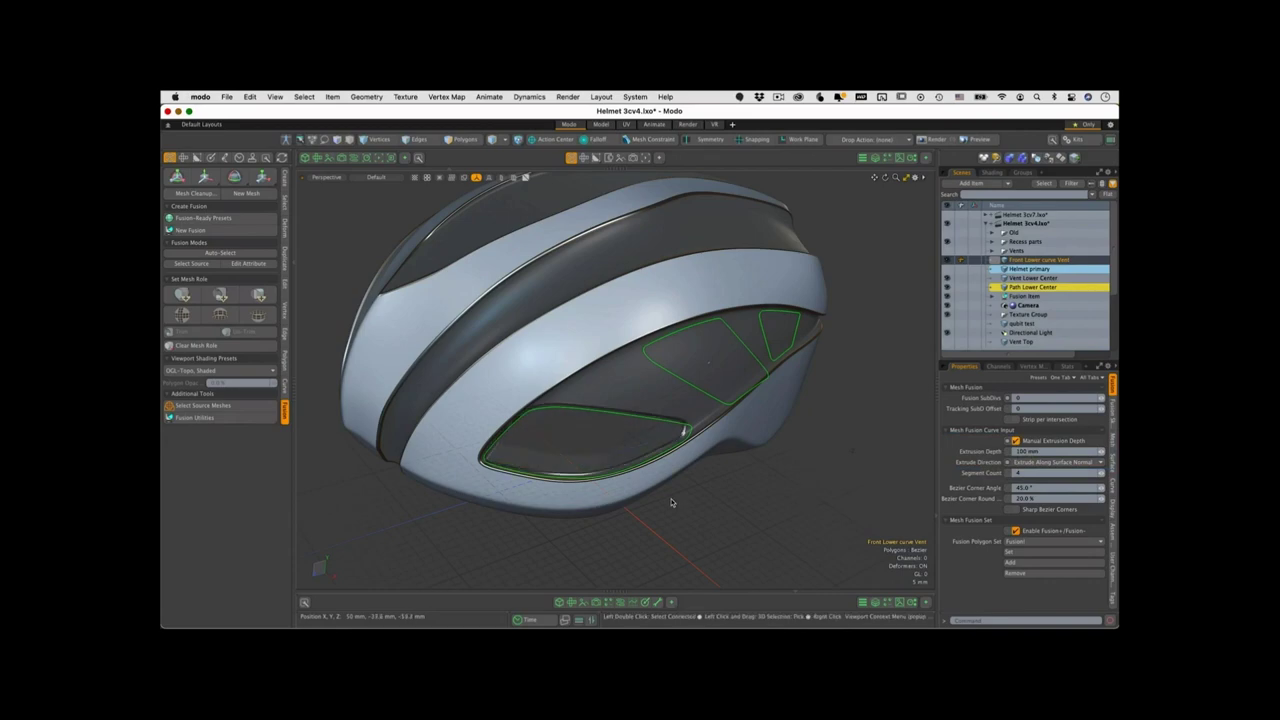
# - Inspect the front vent cutout in the helmet from several angles, close up and from the side
pyautogui.scroll(3, 704, 467)
pyautogui.keyDown('alt'); pyautogui.moveTo(706, 466); pyautogui.dragTo(706, 332); pyautogui.keyUp('alt')
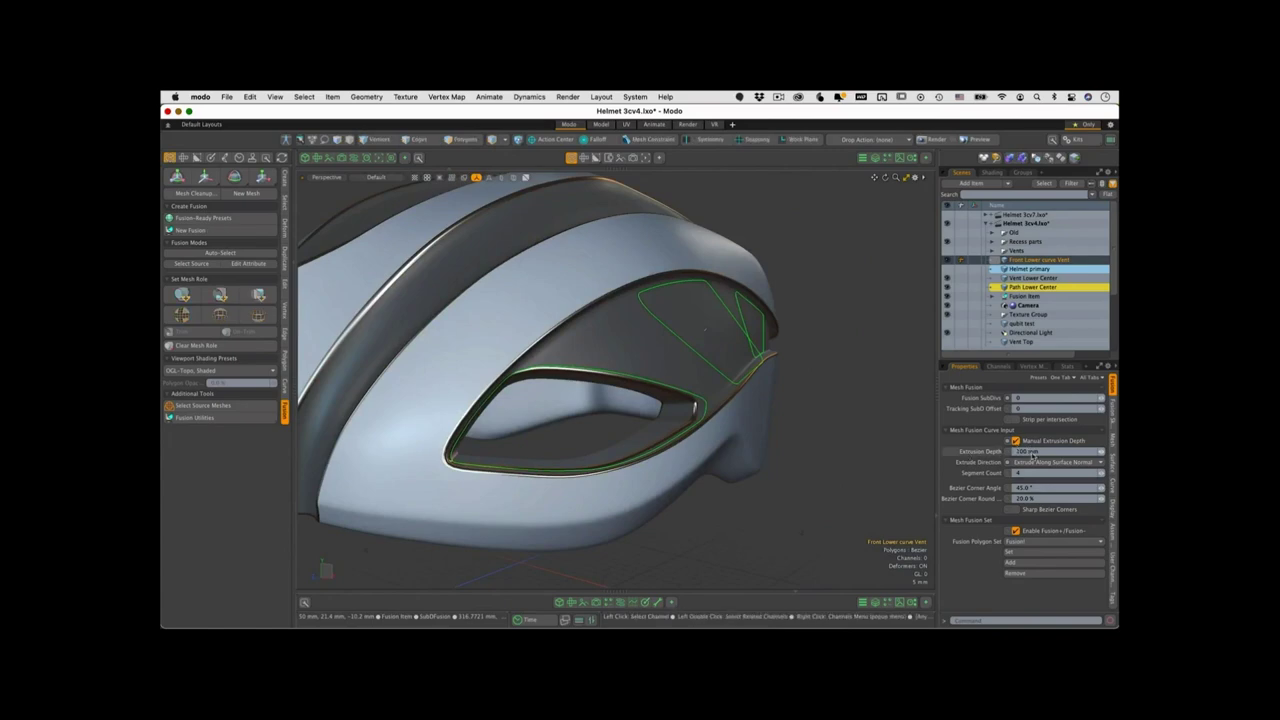
pyautogui.scroll(-2, 802, 478)
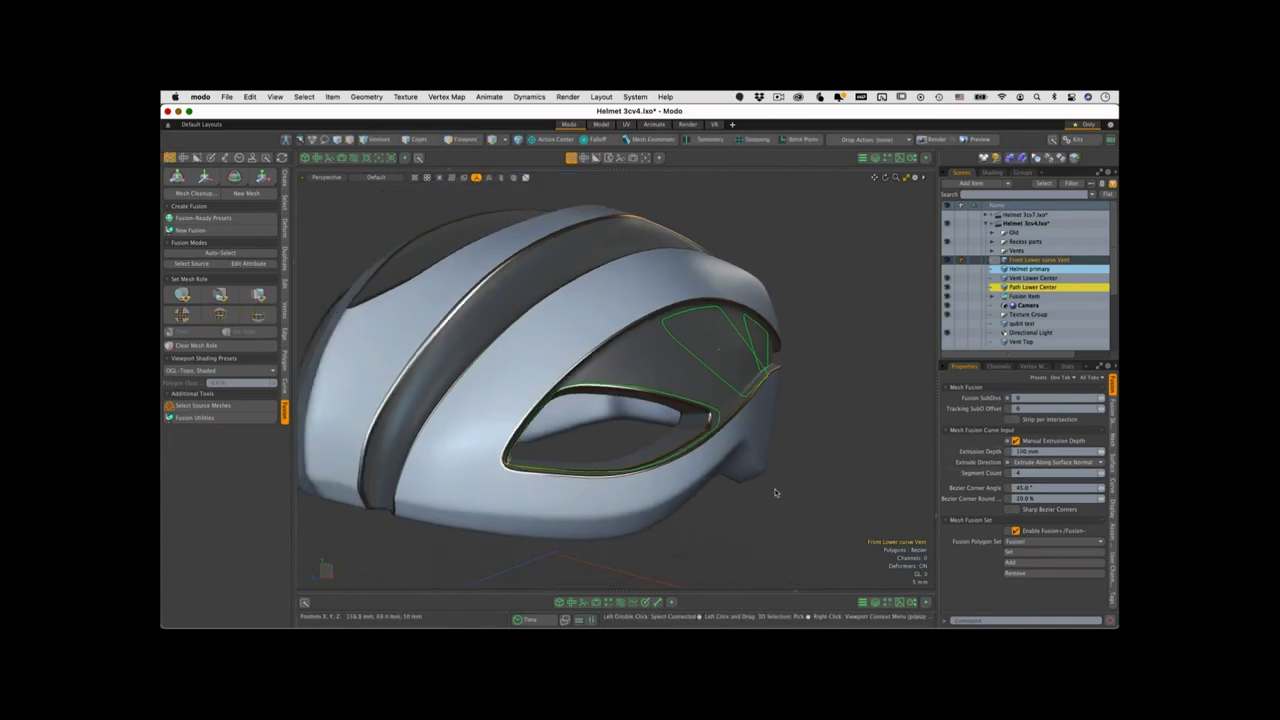
pyautogui.keyDown('alt'); pyautogui.moveTo(775, 492); pyautogui.dragTo(618, 369); pyautogui.keyUp('alt')
pyautogui.scroll(5, 688, 455)
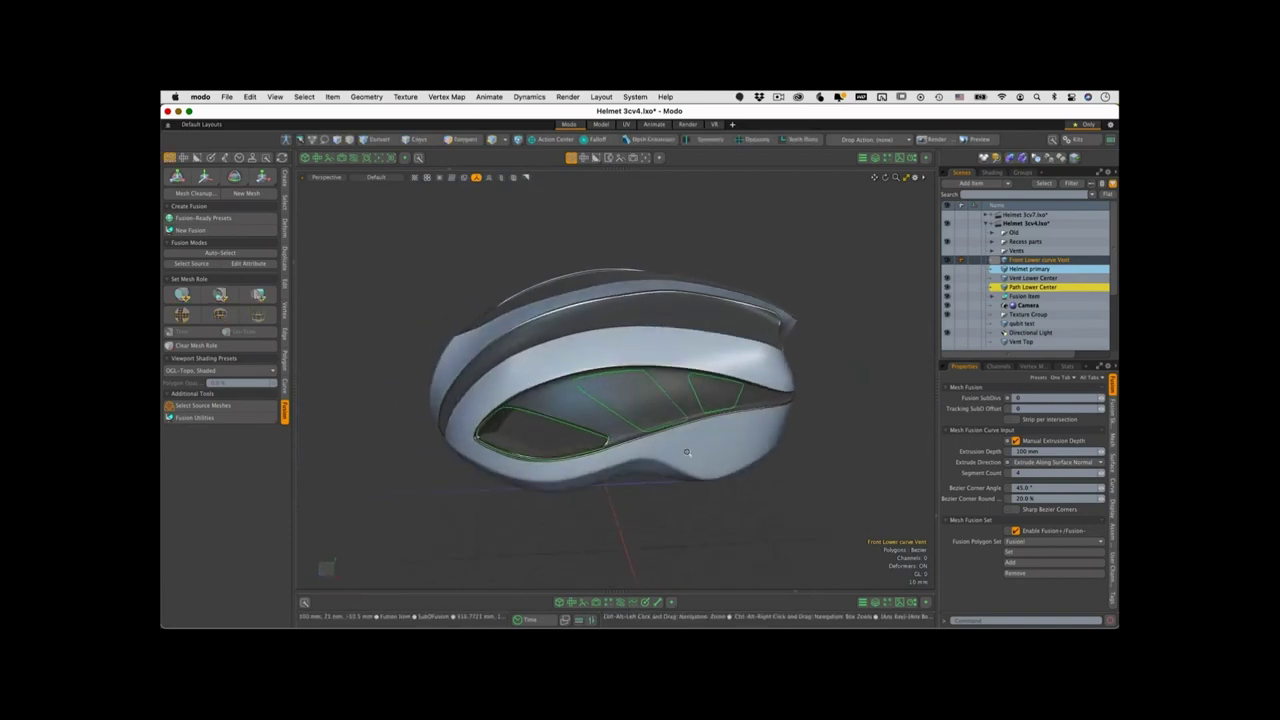
pyautogui.keyDown('alt'); pyautogui.moveTo(688, 461); pyautogui.dragTo(582, 415); pyautogui.keyUp('alt')
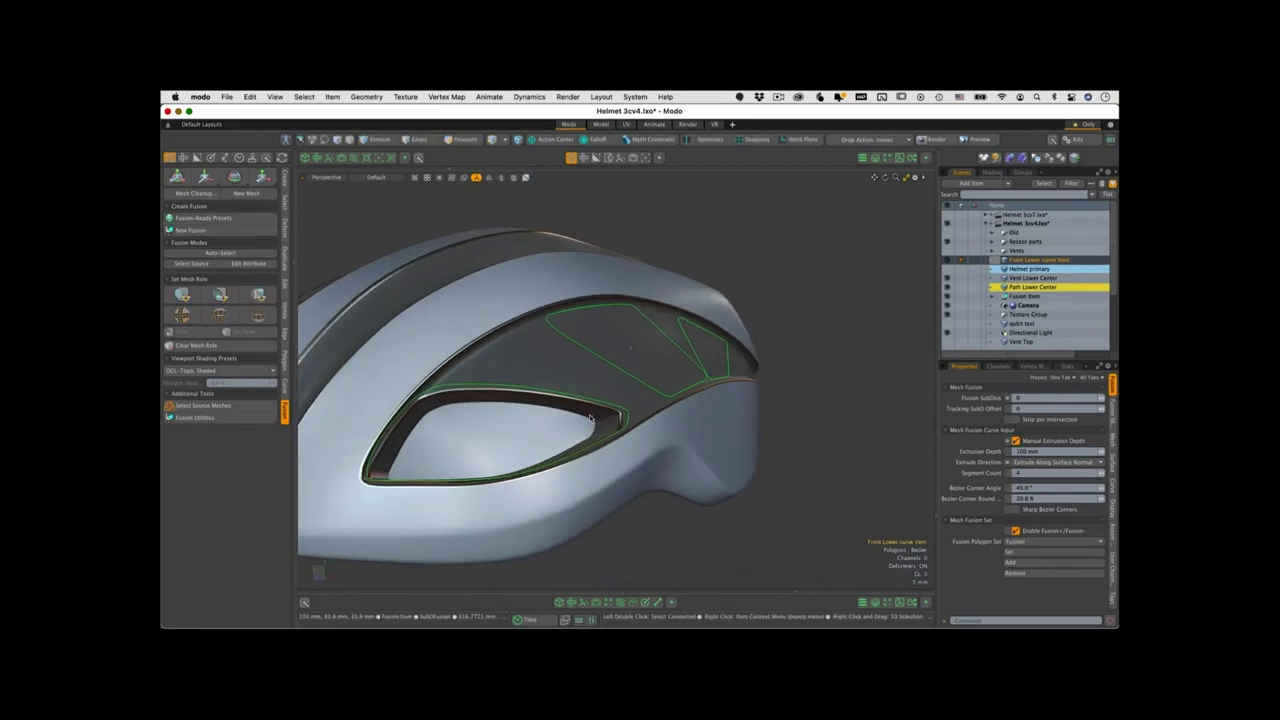
pyautogui.scroll(3, 590, 419)
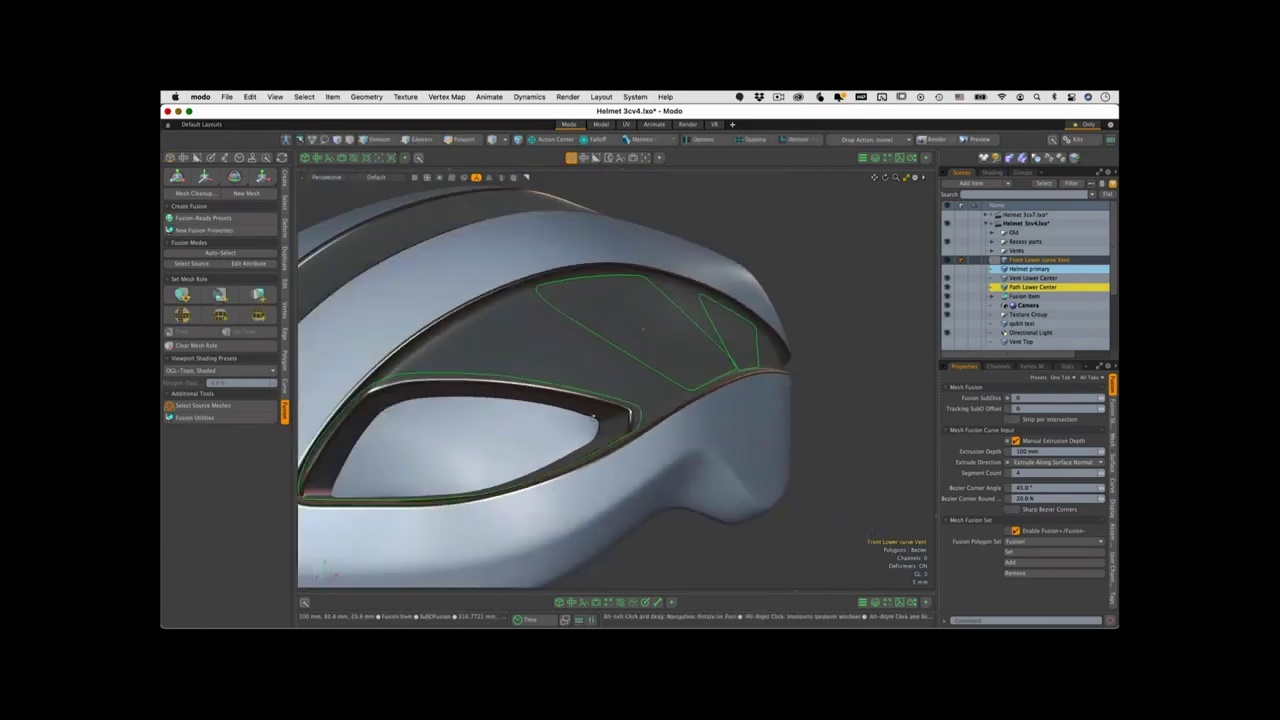
pyautogui.keyDown('alt'); pyautogui.moveTo(594, 415); pyautogui.dragTo(567, 411); pyautogui.keyUp('alt')
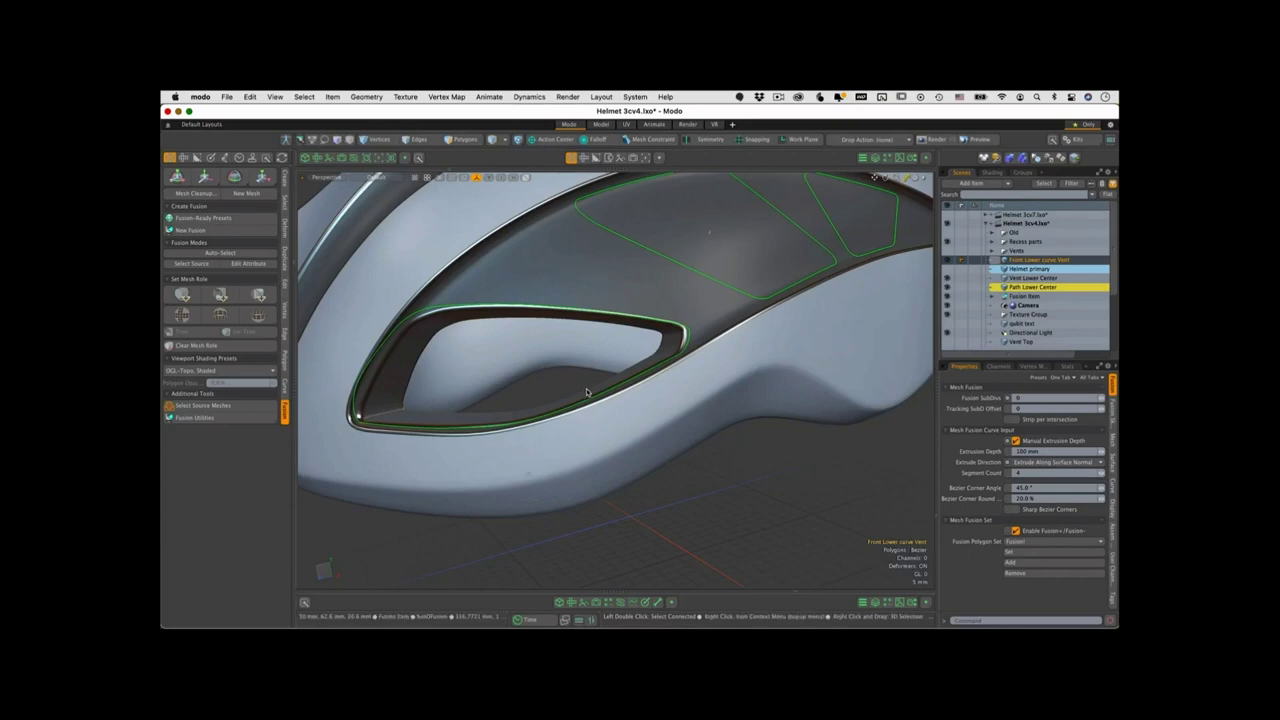
pyautogui.moveTo(587, 388)
pyautogui.keyDown('ctrl'); pyautogui.keyDown('alt'); pyautogui.mouseDown()
pyautogui.moveTo(608, 384)
pyautogui.moveTo(567, 446)
pyautogui.moveTo(595, 407)
pyautogui.mouseUp(); pyautogui.keyUp('alt'); pyautogui.keyUp('ctrl')
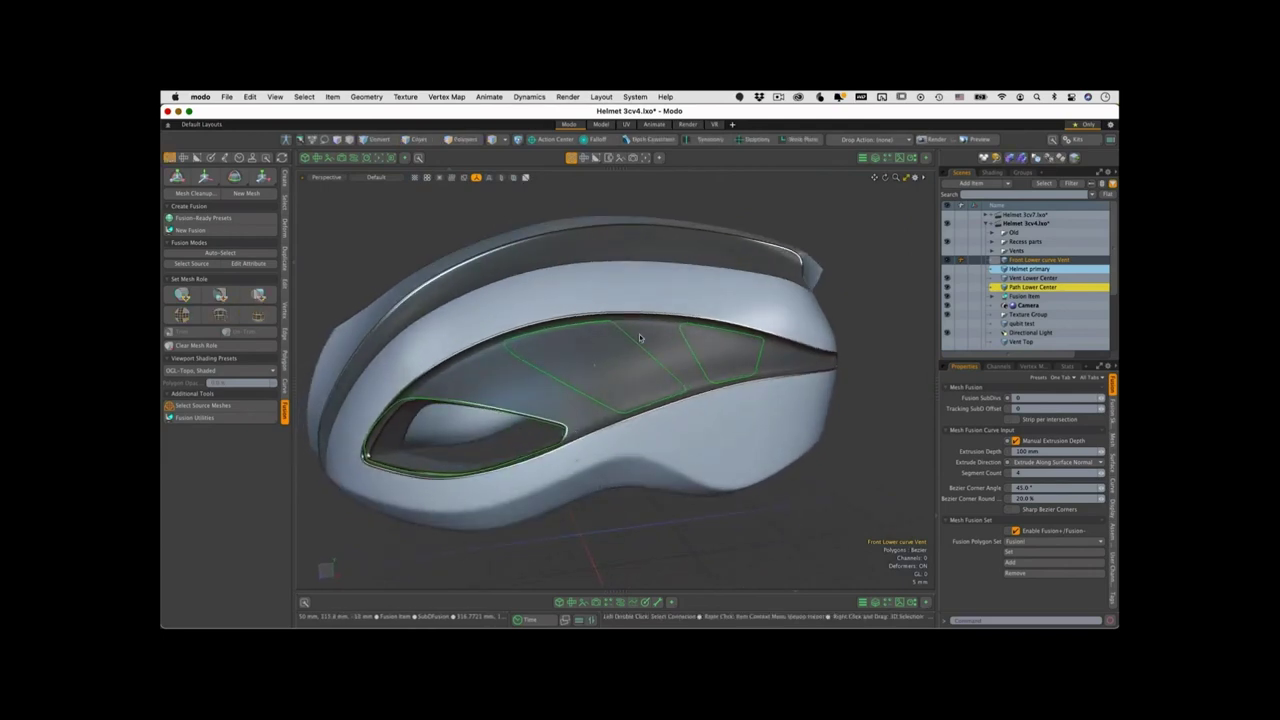
pyautogui.keyDown('alt'); pyautogui.moveTo(641, 338); pyautogui.dragTo(641, 378); pyautogui.keyUp('alt')
pyautogui.scroll(4, 647, 399)
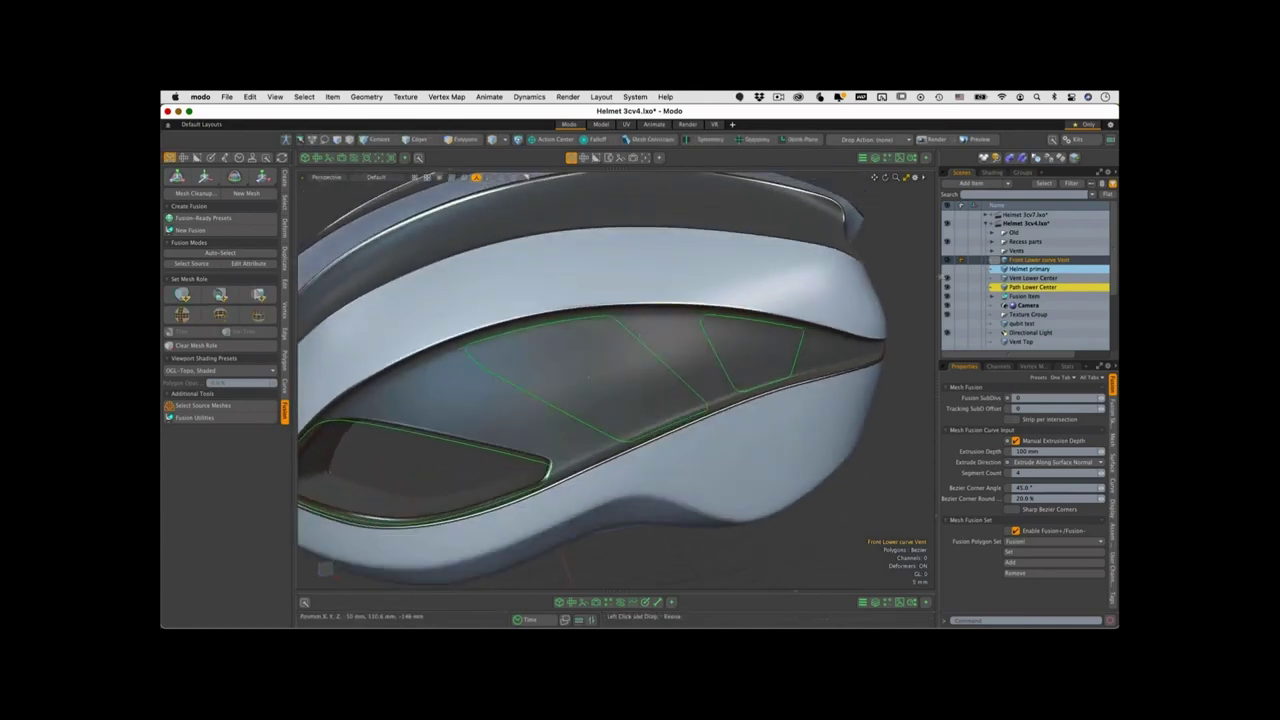
# - Select the Vent Lower Center mesh and show its mesh operations list
pyautogui.click(1015, 278)
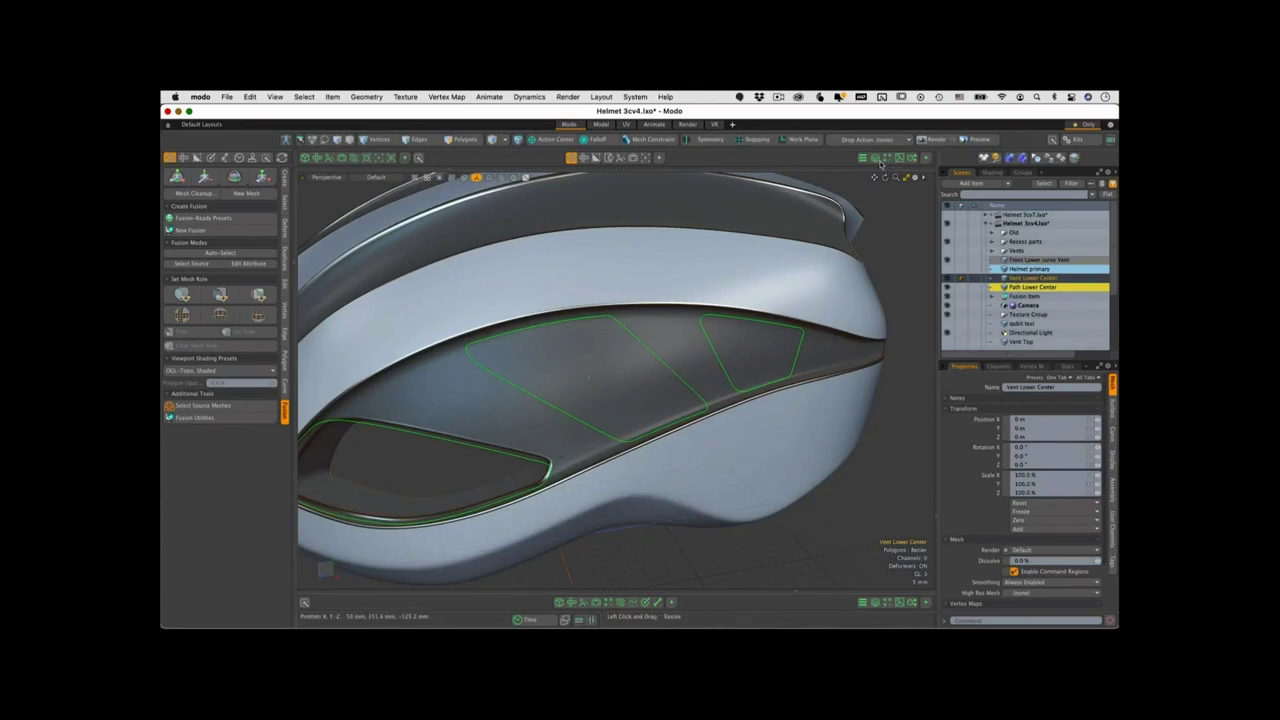
pyautogui.click(876, 159)
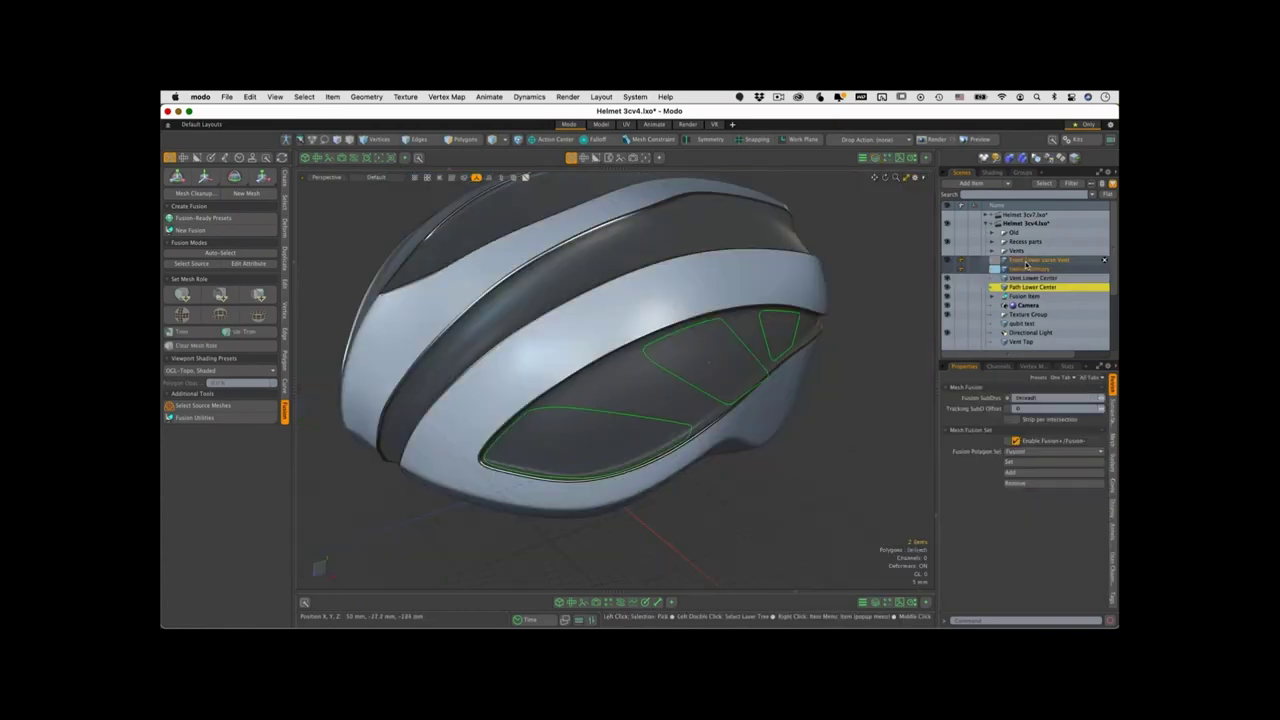
# - Select only Front Lower curve Vent, set its extrude direction to Extrude Along Surface Normal and enable Manual Extrusion Depth
pyautogui.click(1026, 262)
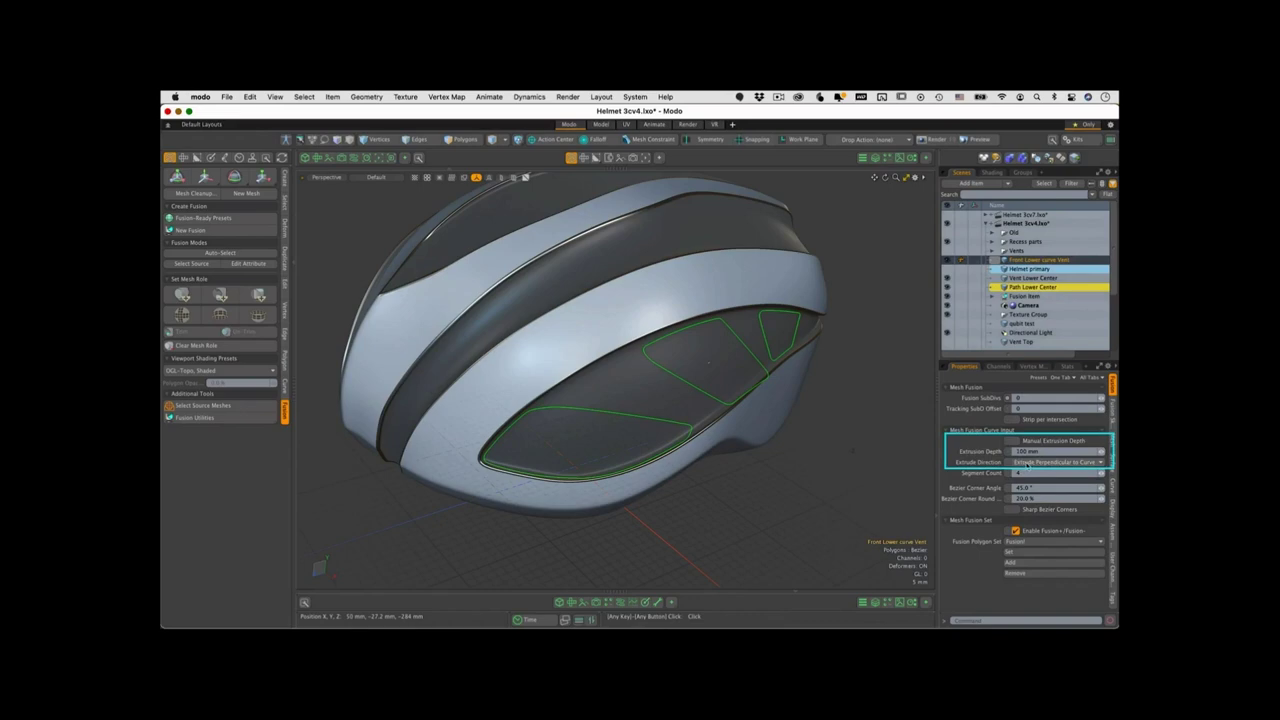
pyautogui.click(1027, 464)
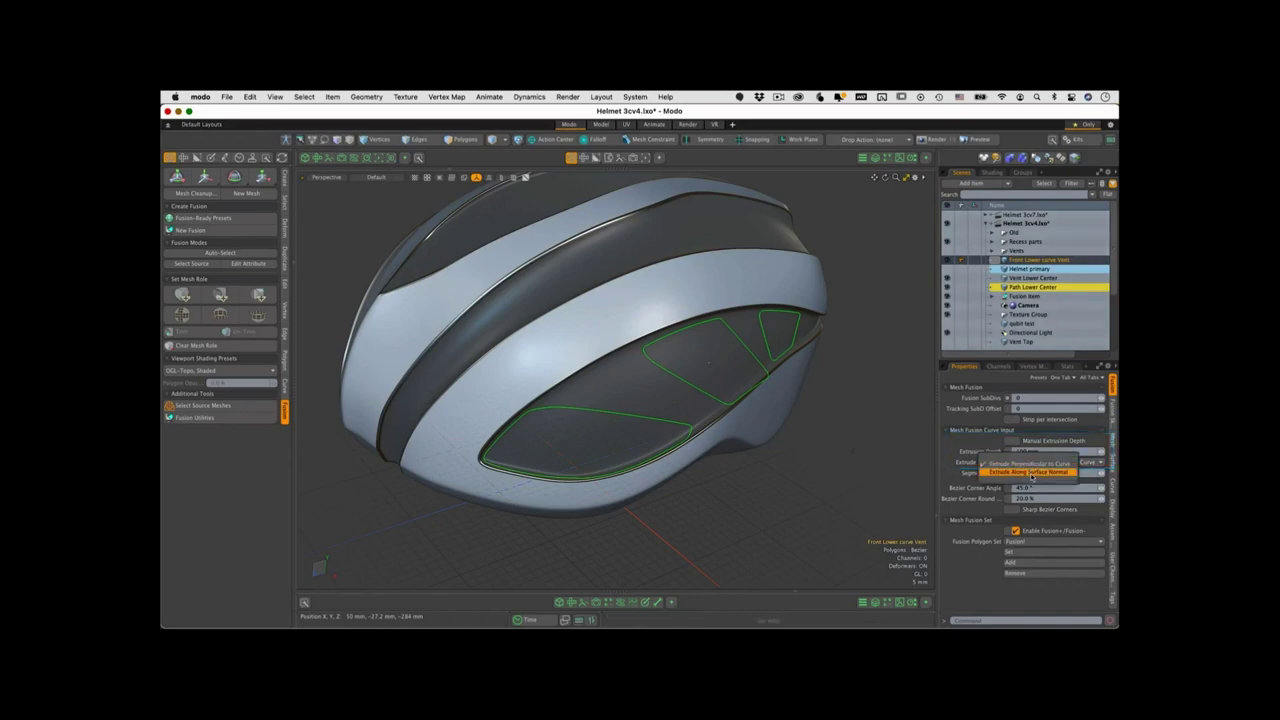
pyautogui.click(1031, 472)
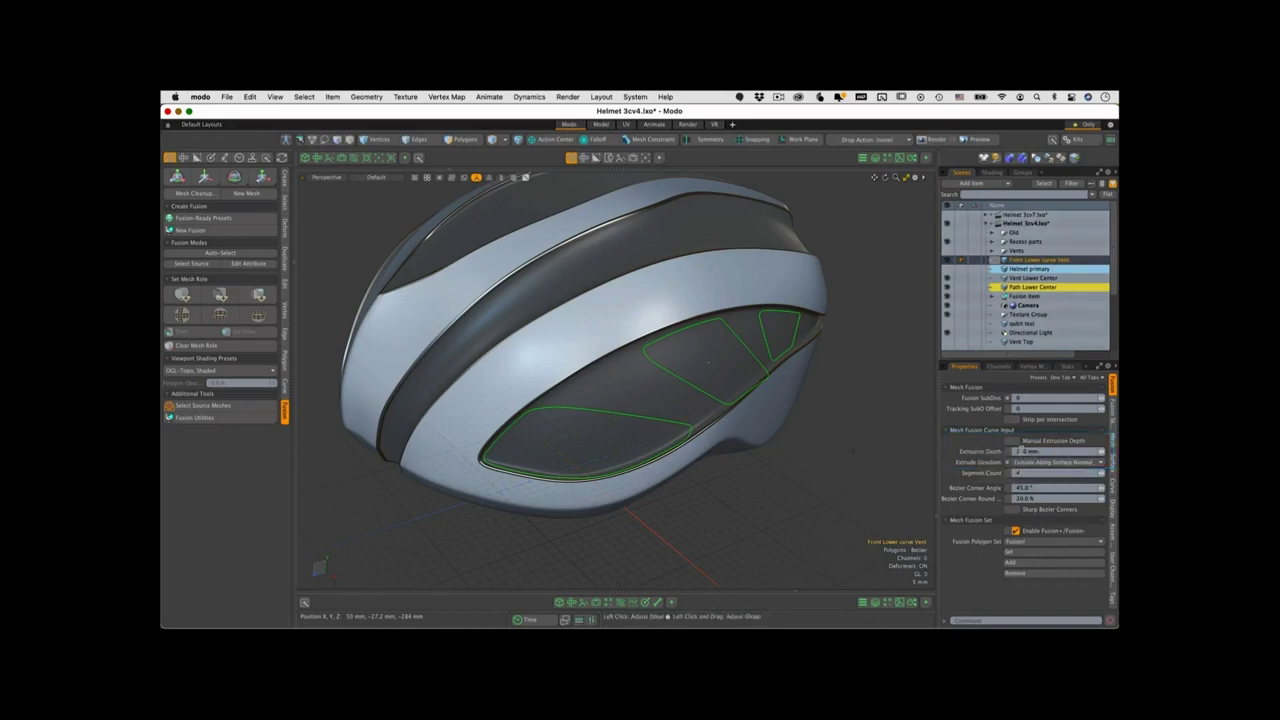
pyautogui.click(1017, 441)
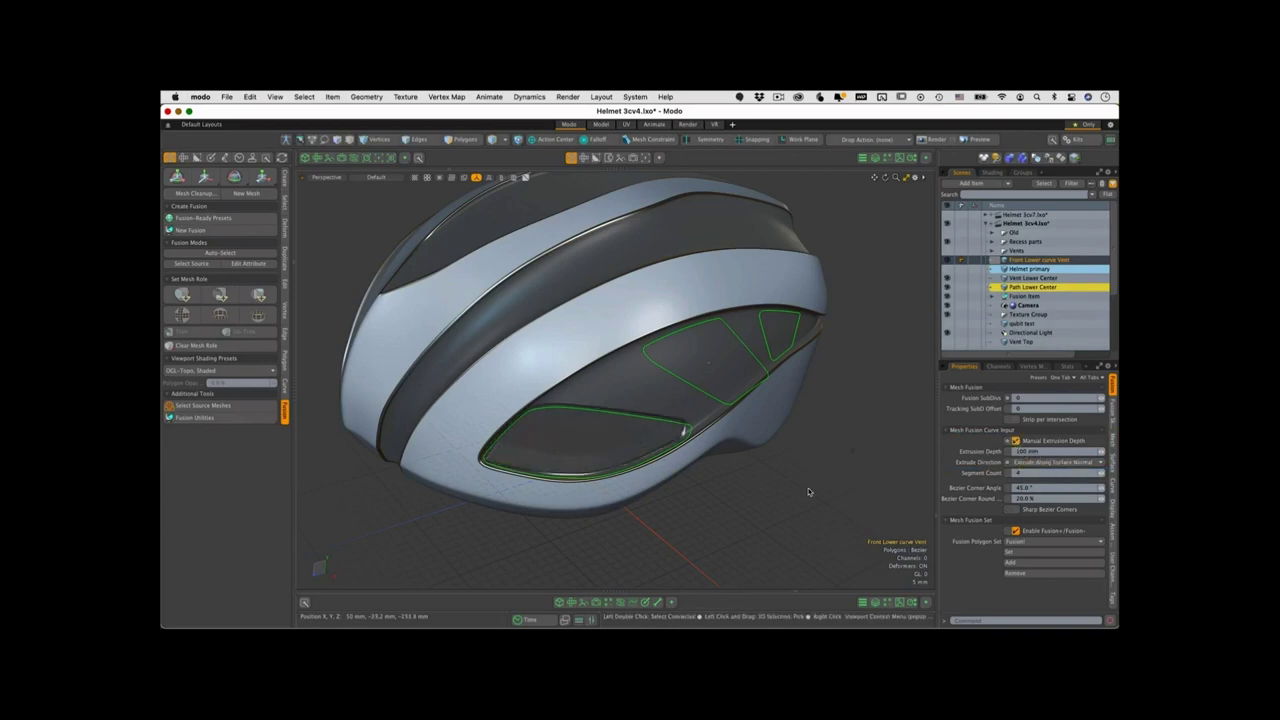
# - Examine the front vent's inner walls and opening around the helmet, including the neighbouring lower vent curves
pyautogui.keyDown('alt'); pyautogui.moveTo(745, 491); pyautogui.dragTo(850, 345); pyautogui.keyUp('alt')
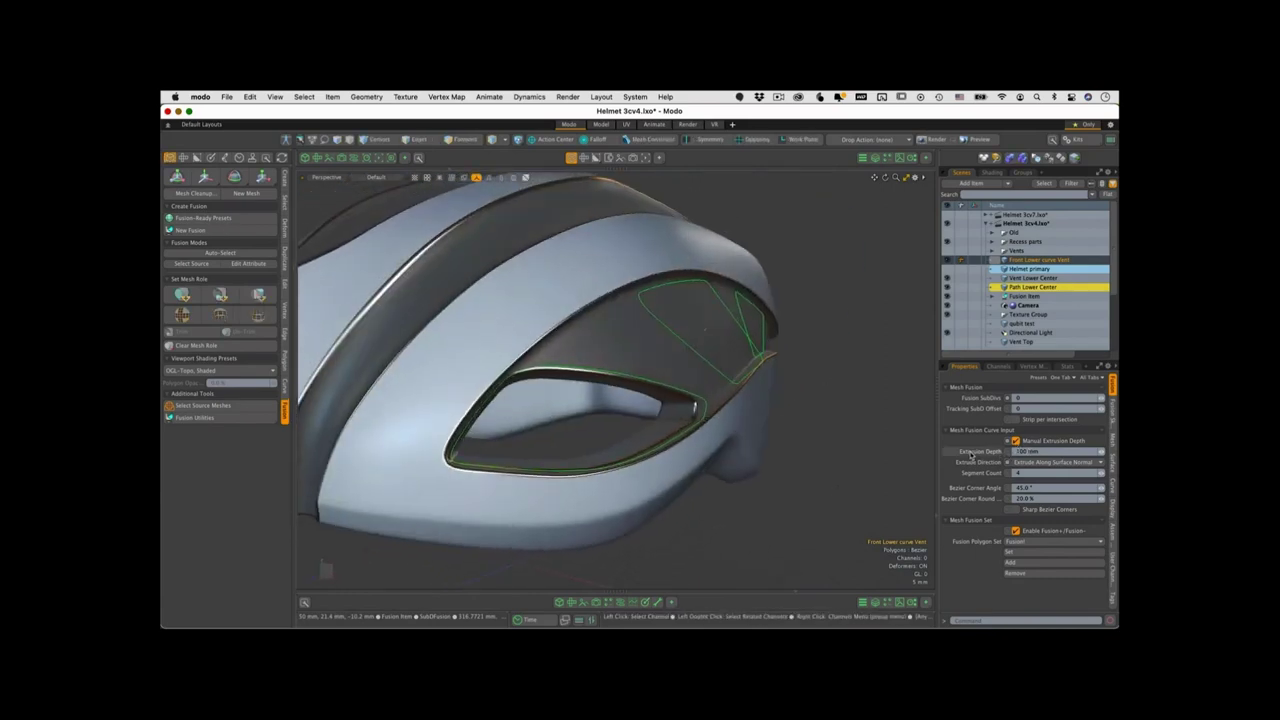
pyautogui.scroll(-2, 791, 479)
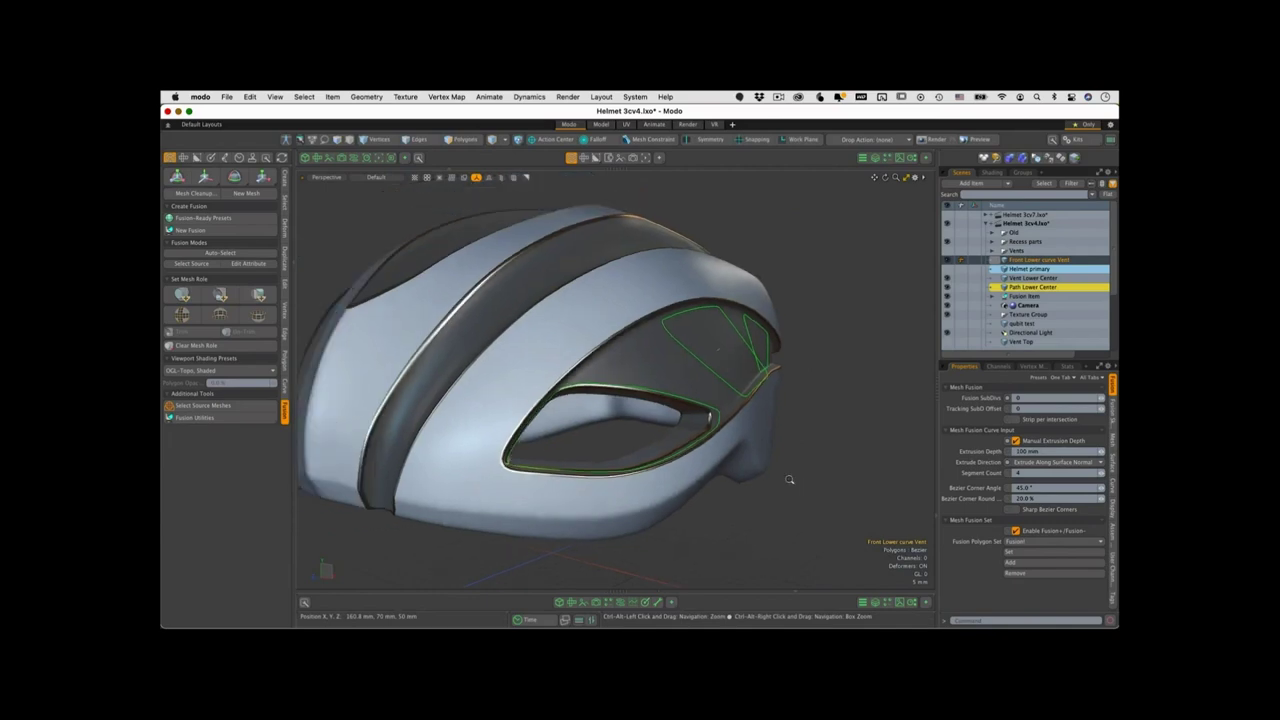
pyautogui.scroll(3, 690, 464)
pyautogui.keyDown('alt'); pyautogui.moveTo(690, 464); pyautogui.dragTo(577, 394); pyautogui.keyUp('alt')
pyautogui.scroll(-5, 590, 430)
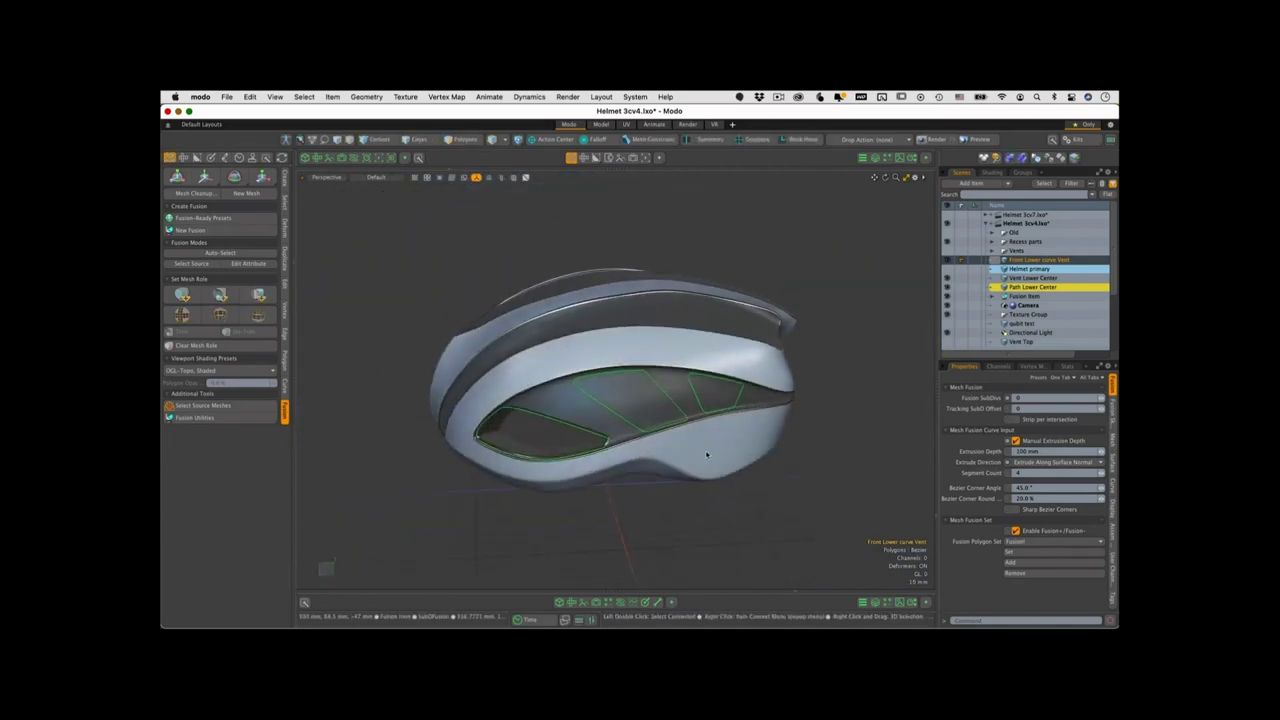
pyautogui.scroll(4, 702, 453)
pyautogui.keyDown('alt'); pyautogui.moveTo(703, 452); pyautogui.dragTo(607, 410); pyautogui.keyUp('alt')
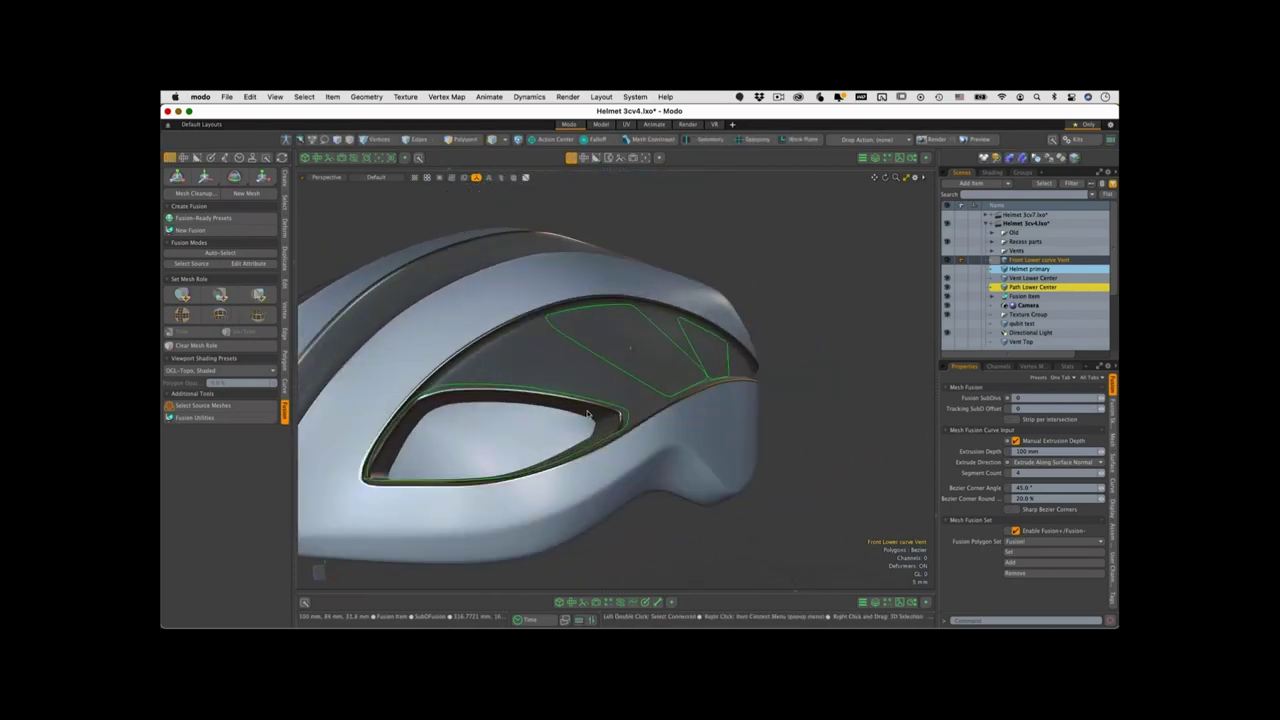
pyautogui.scroll(5, 583, 421)
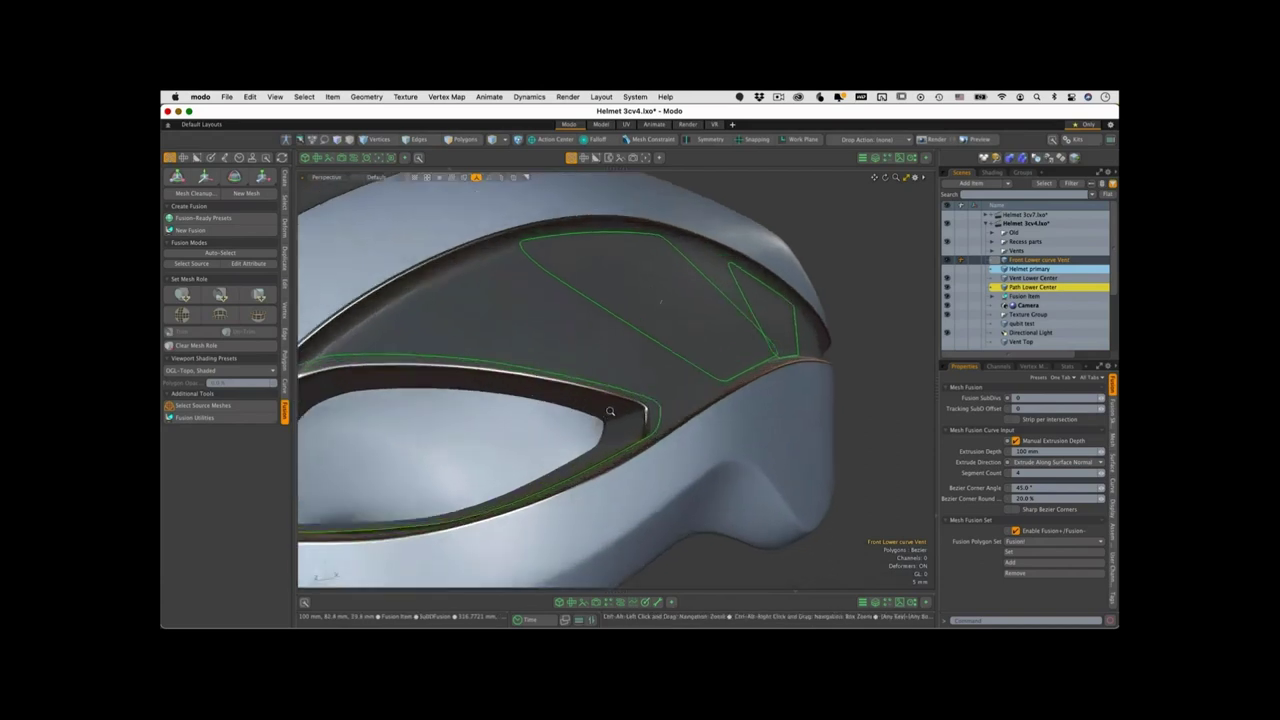
pyautogui.scroll(-4, 606, 410)
pyautogui.moveTo(606, 408)
pyautogui.keyDown('alt'); pyautogui.keyDown('shift'); pyautogui.mouseDown()
pyautogui.moveTo(623, 395)
pyautogui.moveTo(568, 412)
pyautogui.moveTo(586, 399)
pyautogui.mouseUp(); pyautogui.keyUp('shift'); pyautogui.keyUp('alt')
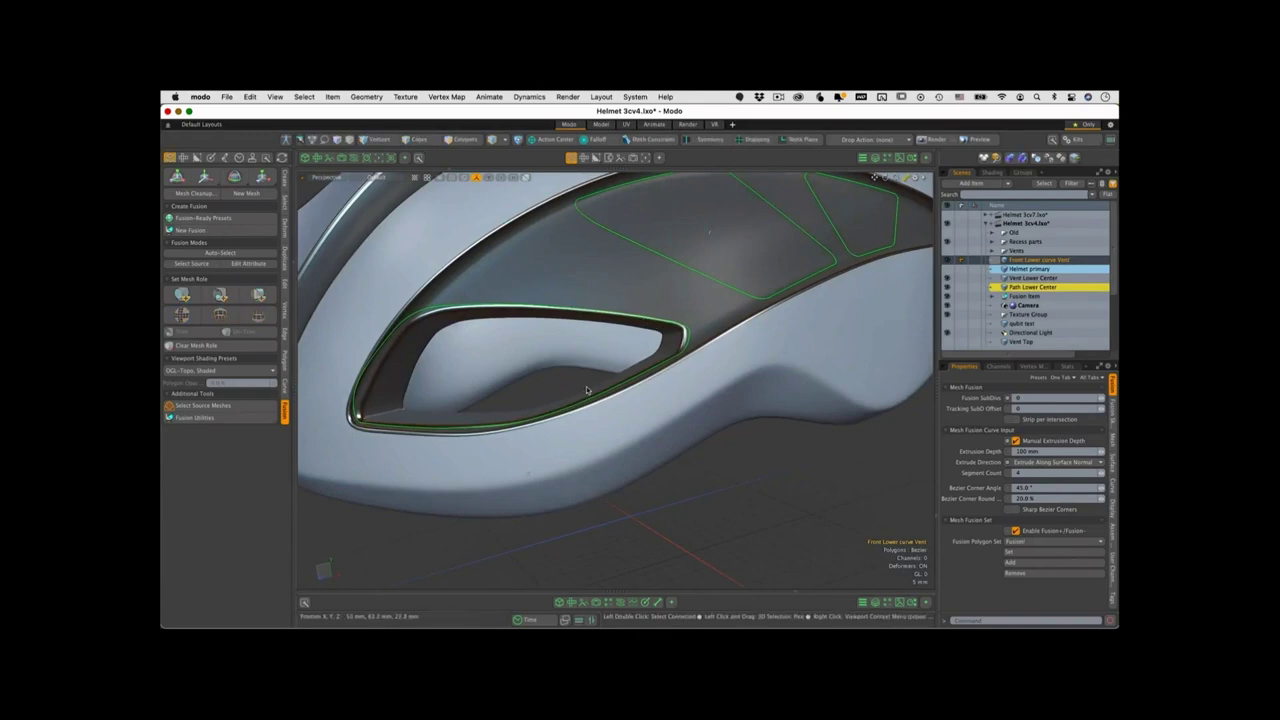
pyautogui.scroll(-5, 586, 388)
pyautogui.keyDown('alt'); pyautogui.keyDown('shift'); pyautogui.moveTo(586, 388); pyautogui.dragTo(582, 345); pyautogui.keyUp('shift'); pyautogui.keyUp('alt')
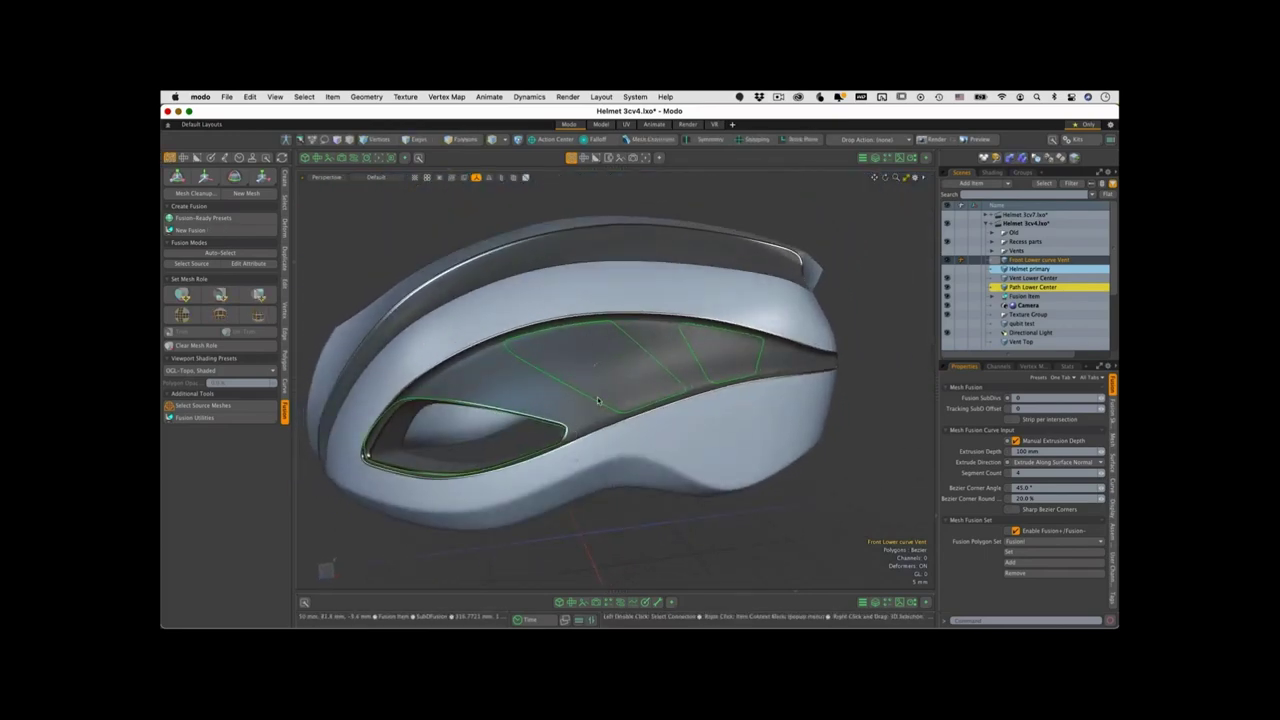
pyautogui.keyDown('alt'); pyautogui.moveTo(605, 357); pyautogui.dragTo(647, 333); pyautogui.keyUp('alt')
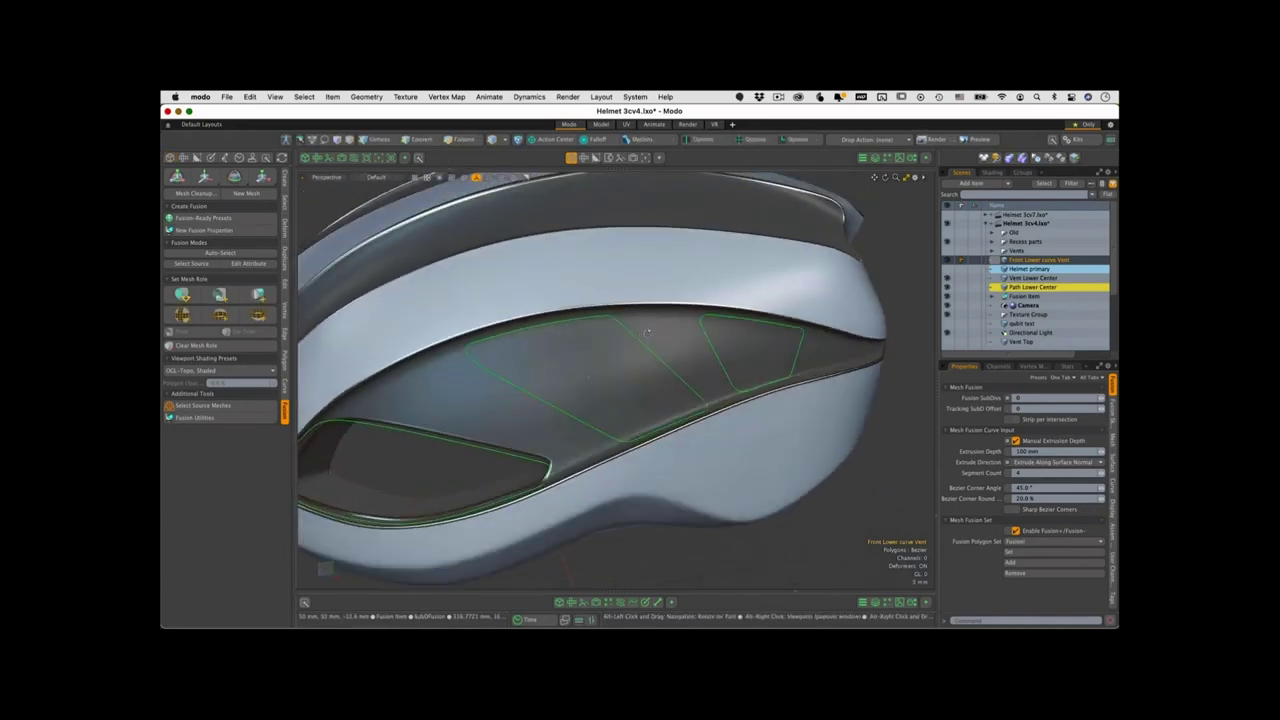
# - Add a Curve Sweep mesh operation to Vent Lower Center and expand its input entries
pyautogui.click(1015, 278)
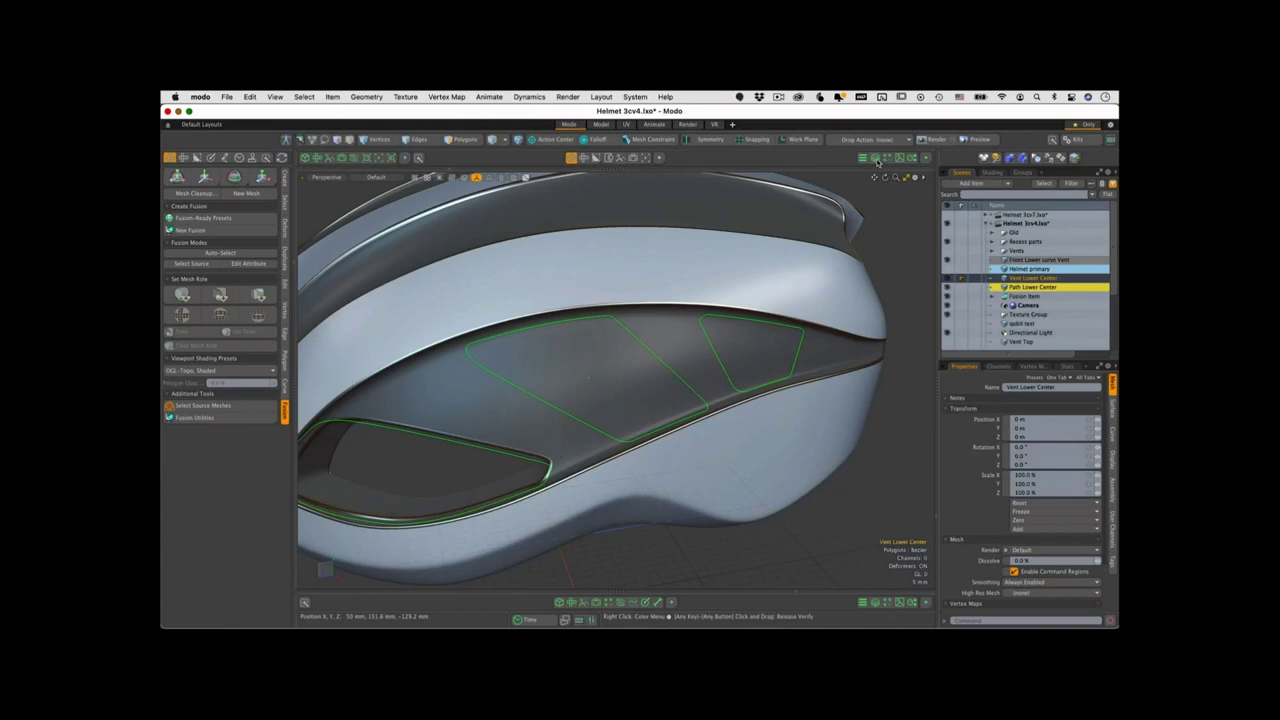
pyautogui.click(876, 159)
pyautogui.click(859, 179)
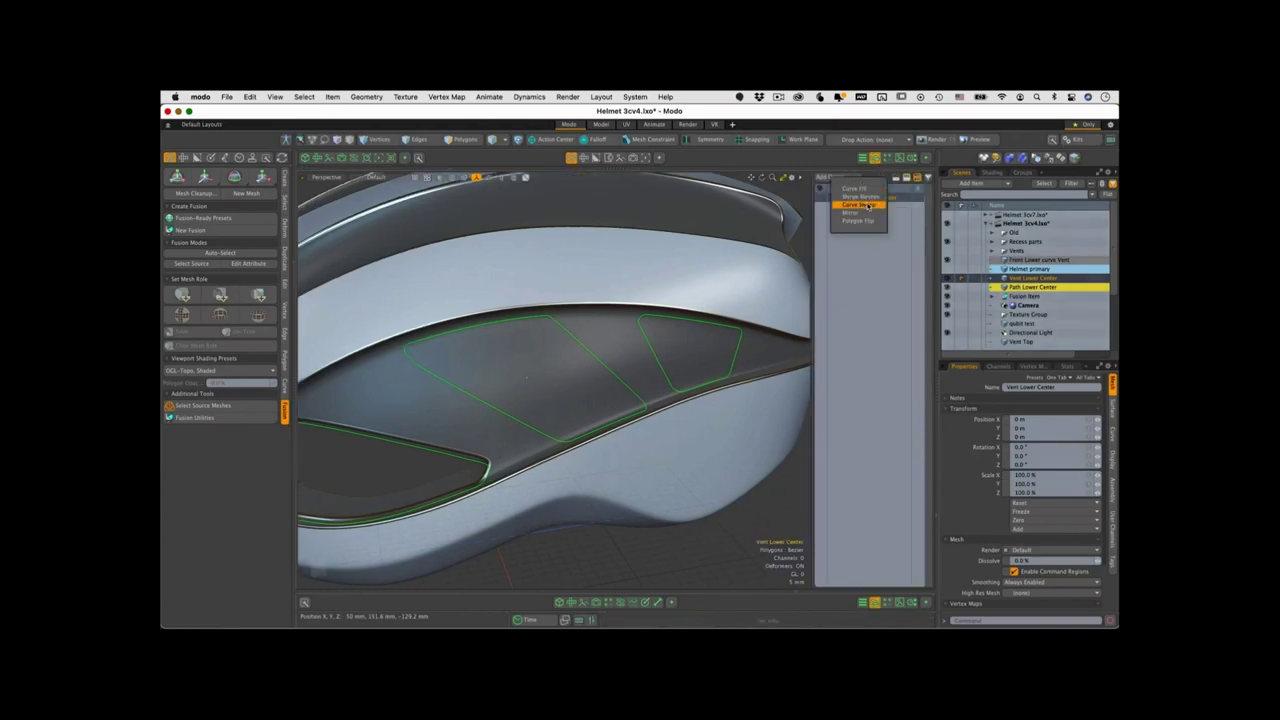
pyautogui.click(859, 205)
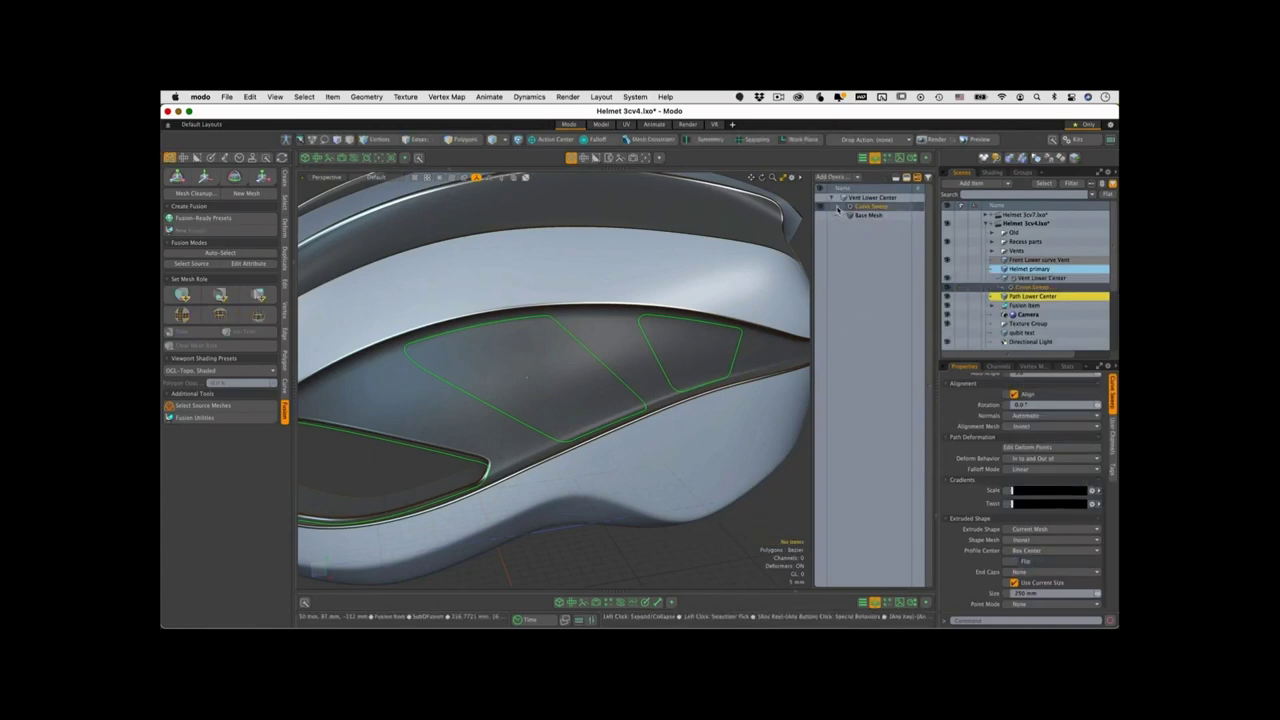
pyautogui.click(838, 207)
# - Hide the Fusion Item so only the vent curves and the sweep path are displayed
pyautogui.moveTo(612, 398)
pyautogui.keyDown('alt'); pyautogui.mouseDown()
pyautogui.moveTo(523, 289)
pyautogui.moveTo(543, 211)
pyautogui.moveTo(586, 286)
pyautogui.moveTo(541, 422)
pyautogui.moveTo(521, 346)
pyautogui.moveTo(594, 343)
pyautogui.moveTo(527, 377)
pyautogui.moveTo(620, 381)
pyautogui.mouseUp(); pyautogui.keyUp('alt')
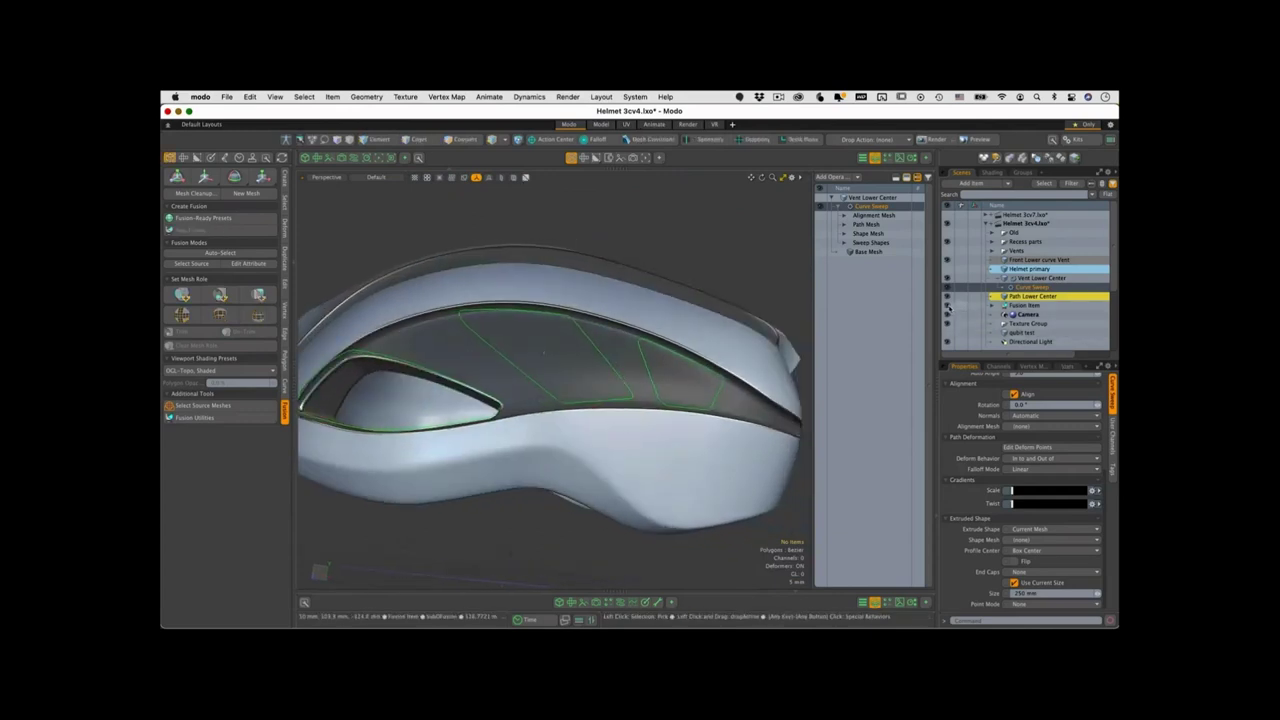
pyautogui.click(947, 307)
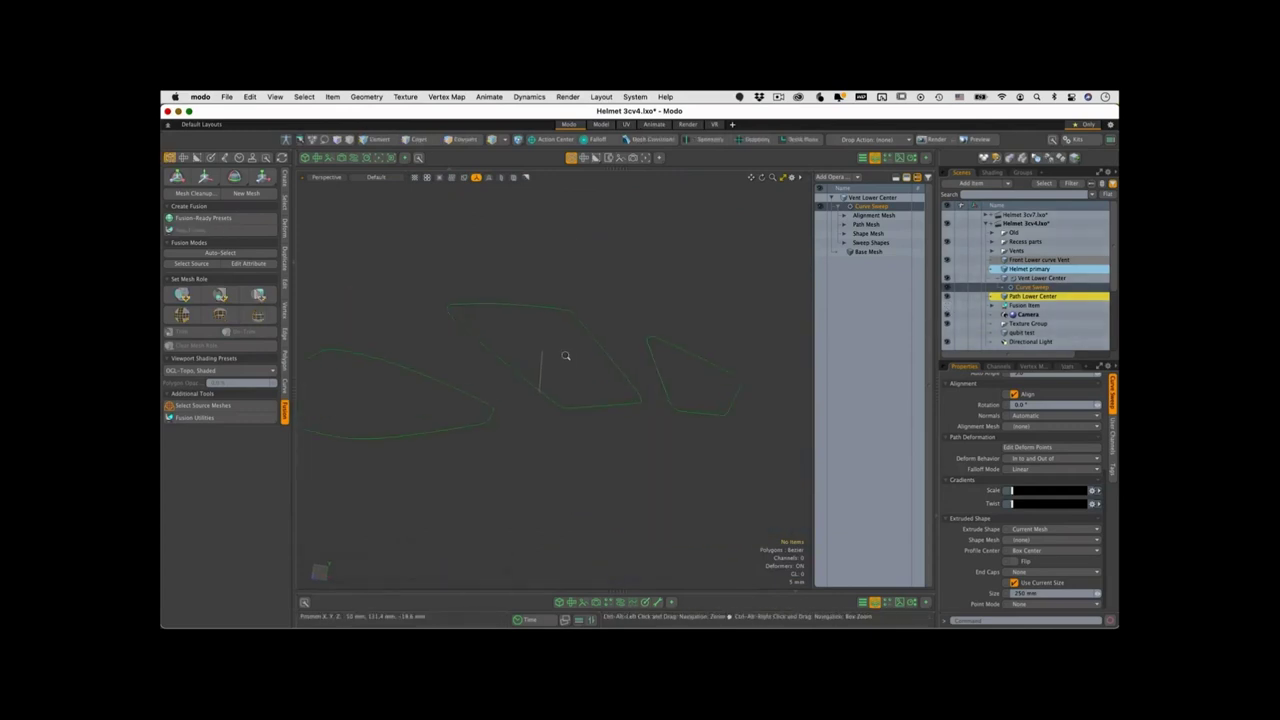
pyautogui.keyDown('alt'); pyautogui.moveTo(563, 357); pyautogui.dragTo(609, 292); pyautogui.keyUp('alt')
pyautogui.keyDown('alt'); pyautogui.moveTo(542, 339); pyautogui.dragTo(537, 345); pyautogui.keyUp('alt')
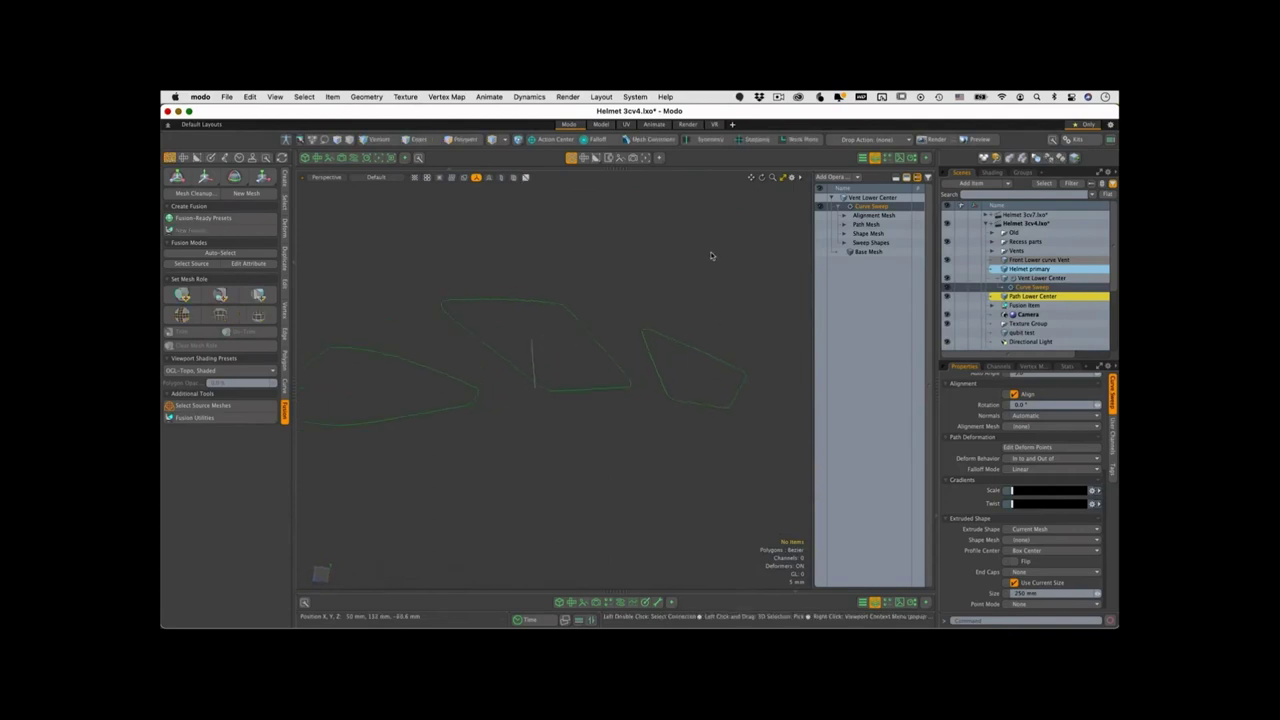
# - Assign Path Lower Center as the path mesh of the Curve Sweep on Vent Lower Center
pyautogui.click(843, 225)
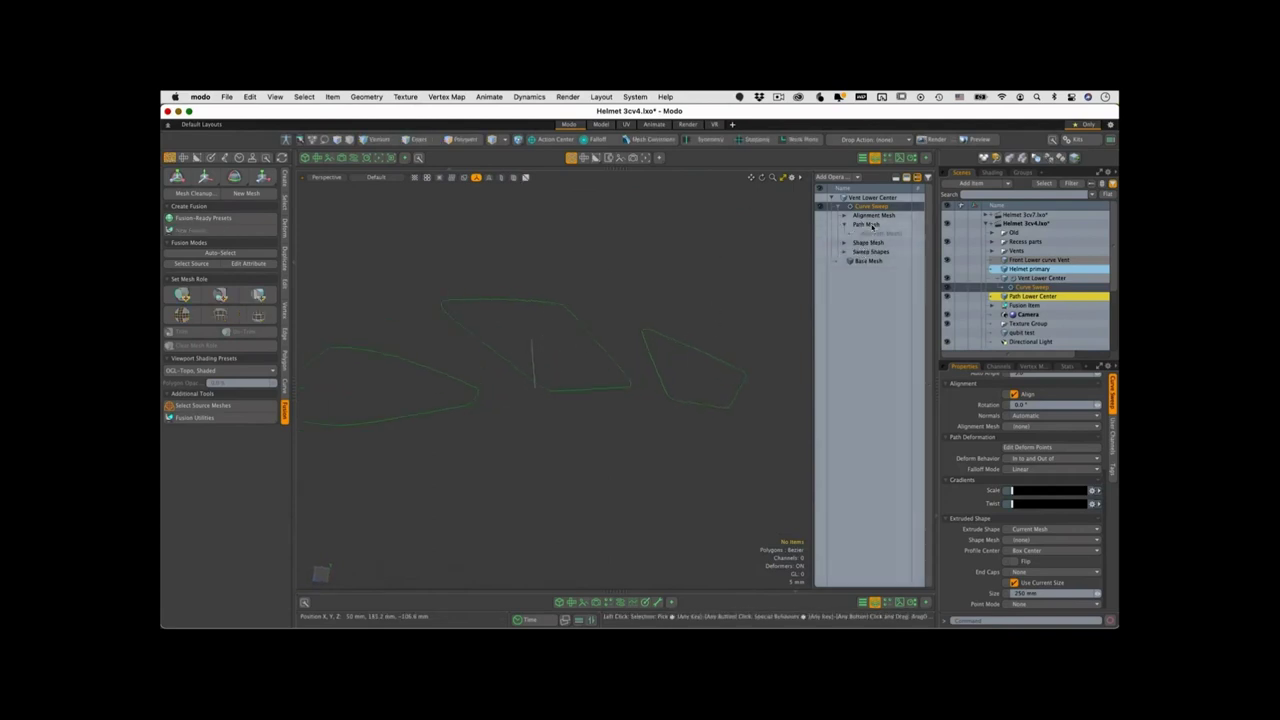
pyautogui.click(874, 234)
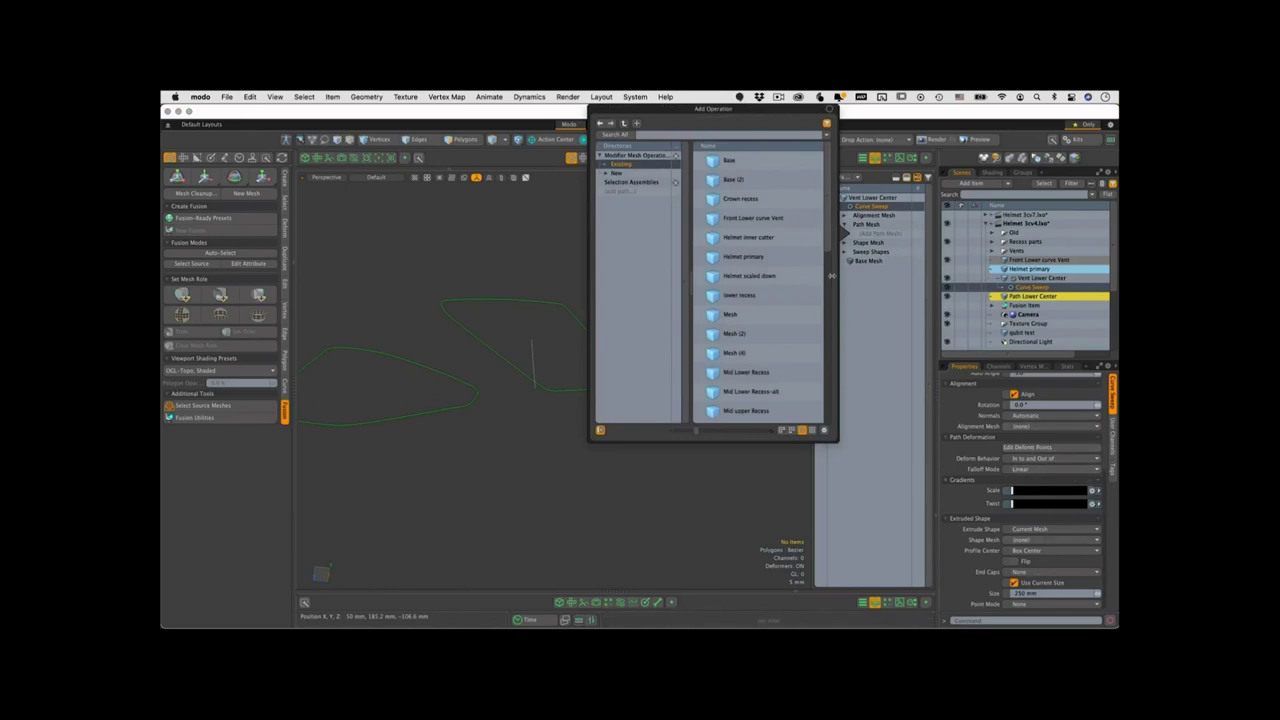
pyautogui.moveTo(829, 235); pyautogui.dragTo(830, 282)
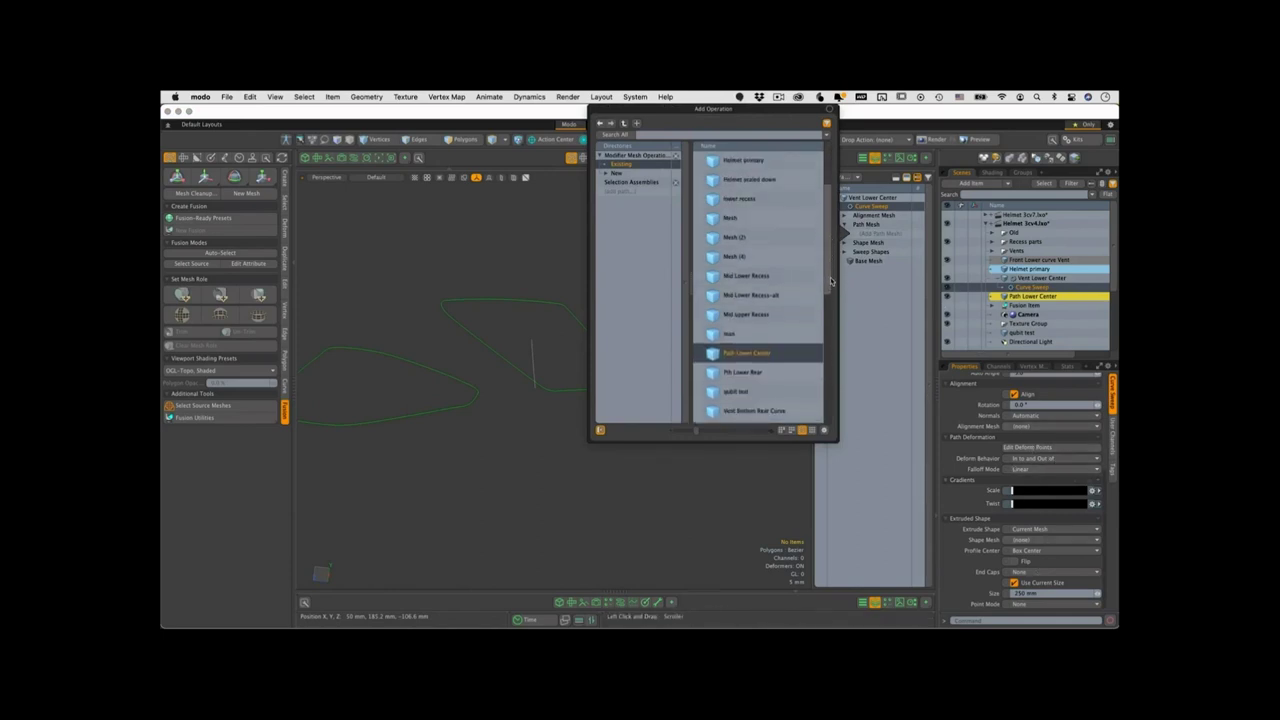
pyautogui.doubleClick(745, 354)
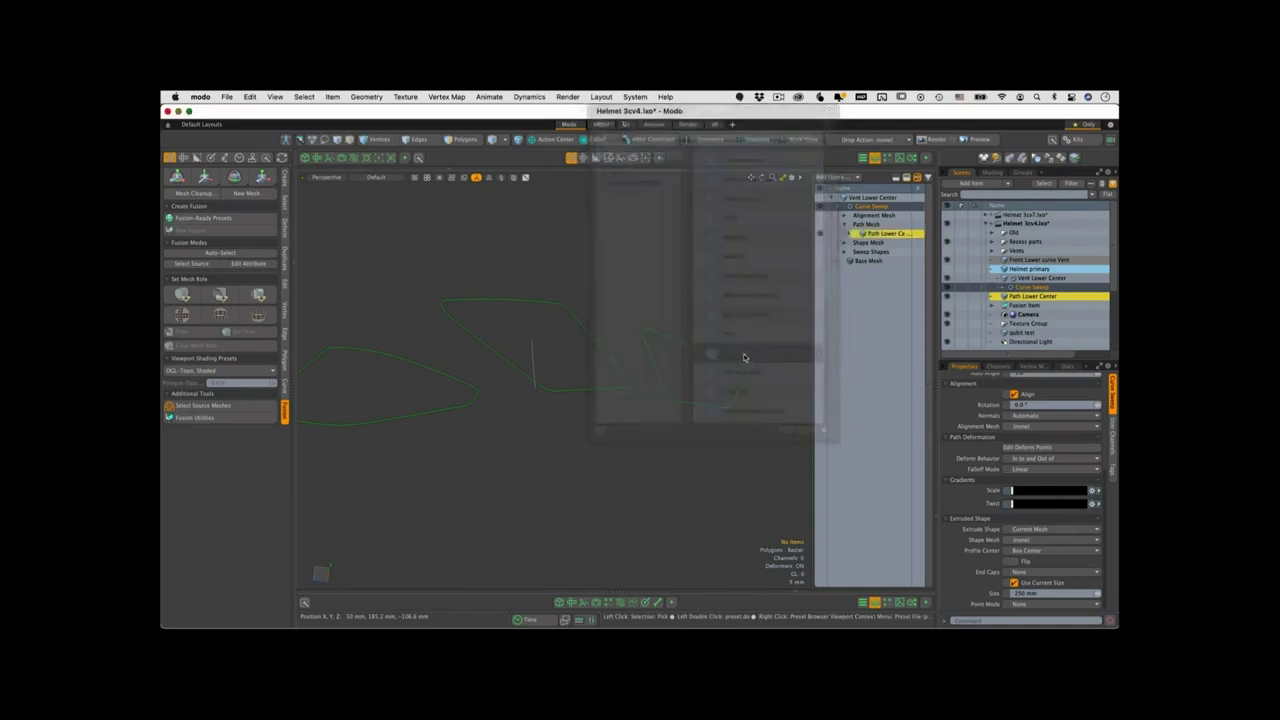
pyautogui.keyDown('alt'); pyautogui.moveTo(616, 398); pyautogui.dragTo(567, 492); pyautogui.keyUp('alt')
pyautogui.keyDown('alt'); pyautogui.moveTo(433, 481); pyautogui.dragTo(528, 448); pyautogui.keyUp('alt')
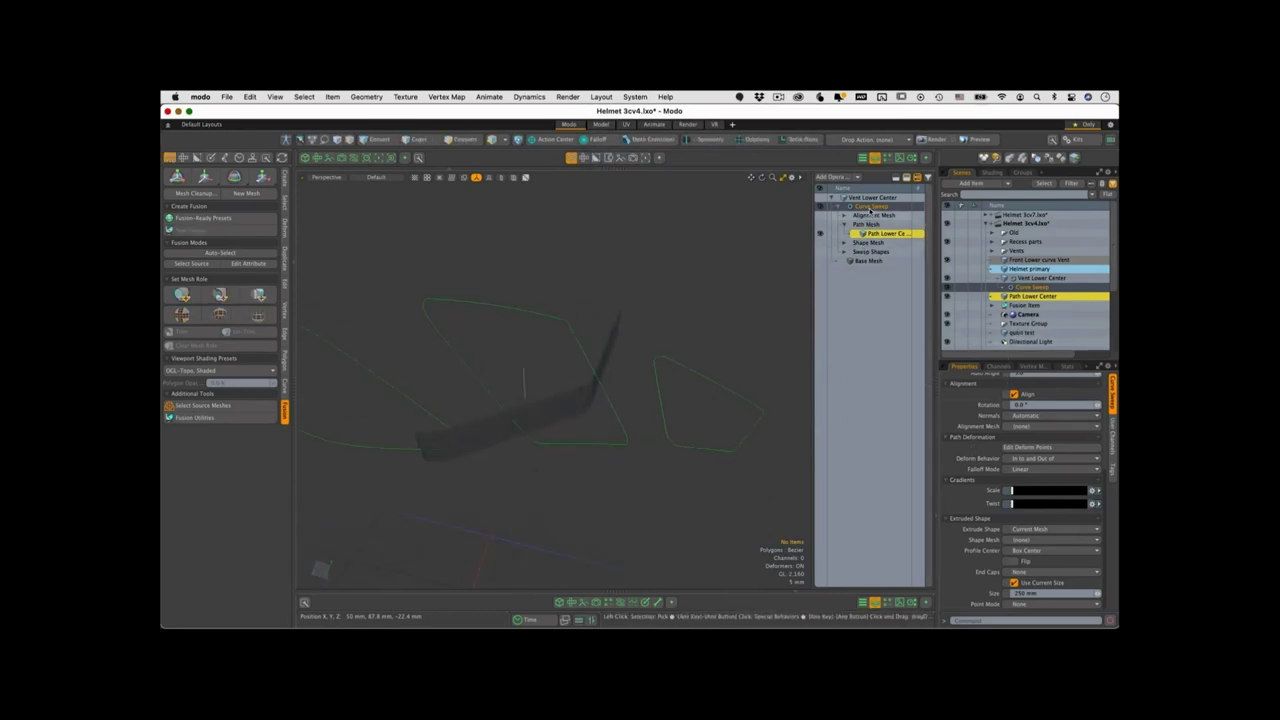
# - Turn off Align for the Curve Sweep and inspect the swept vent walls from several angles
pyautogui.click(871, 207)
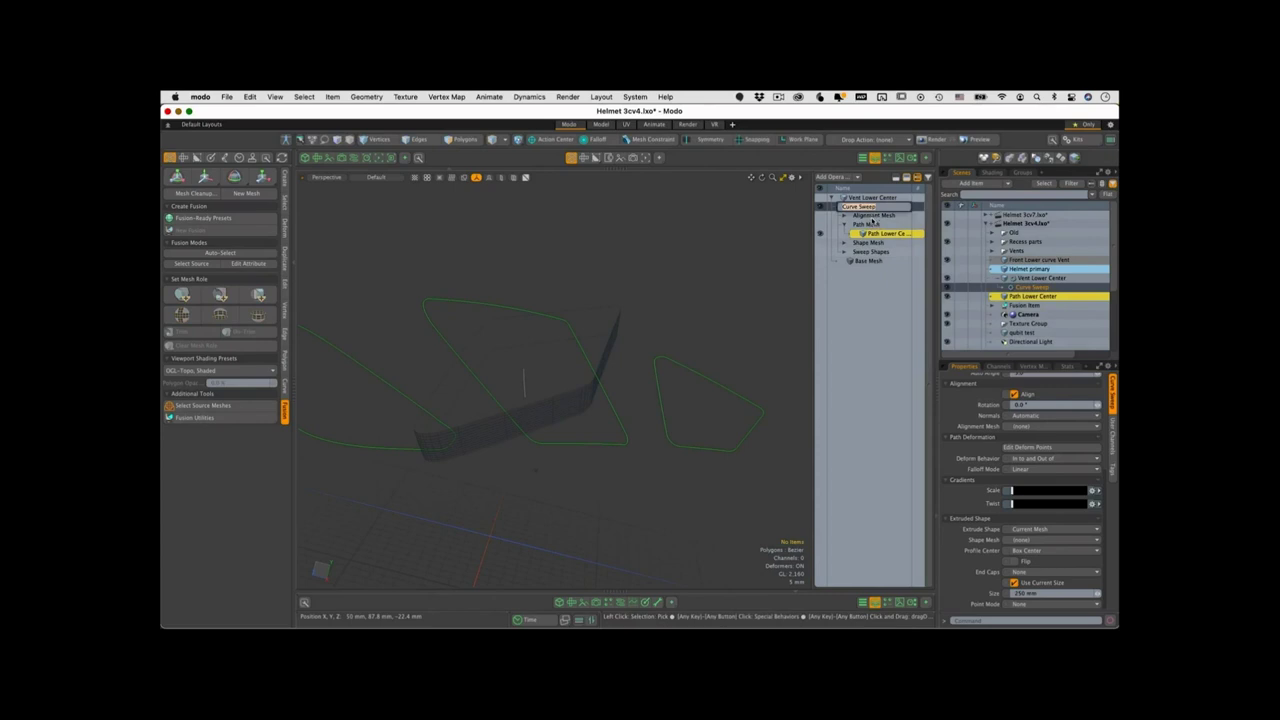
pyautogui.press('Escape')
pyautogui.scroll(5, 1058, 460)
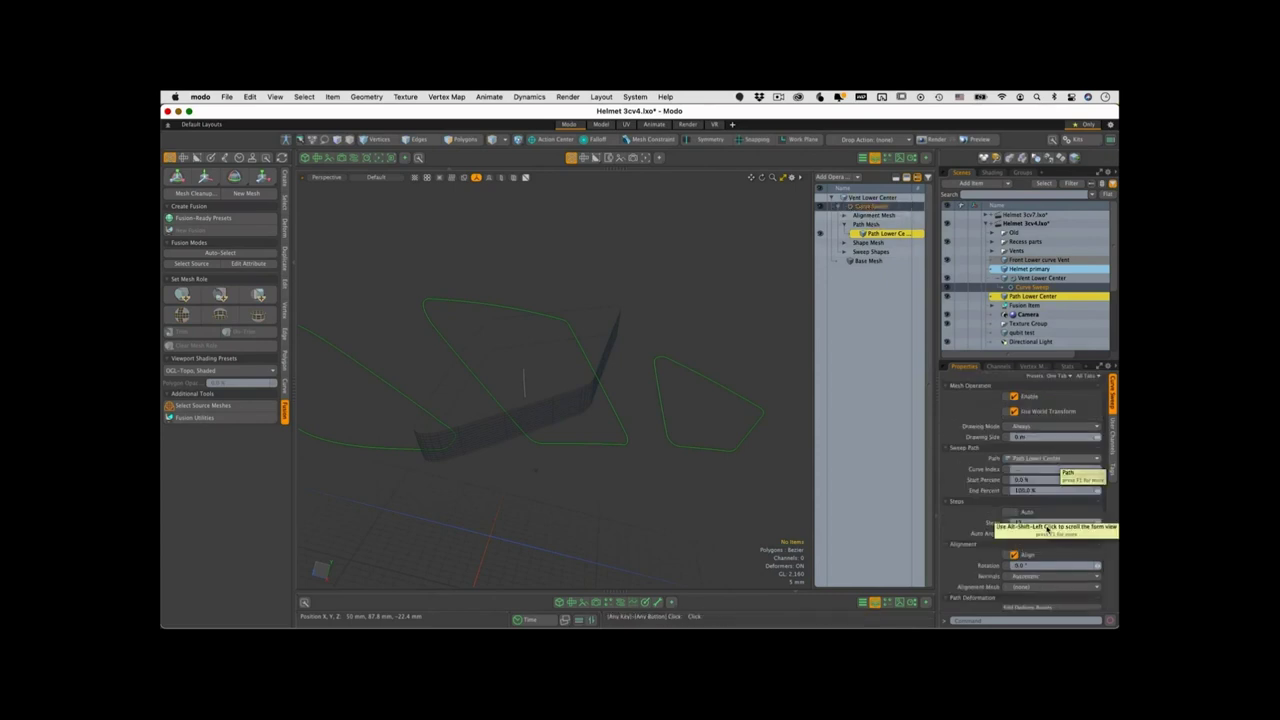
pyautogui.click(1016, 556)
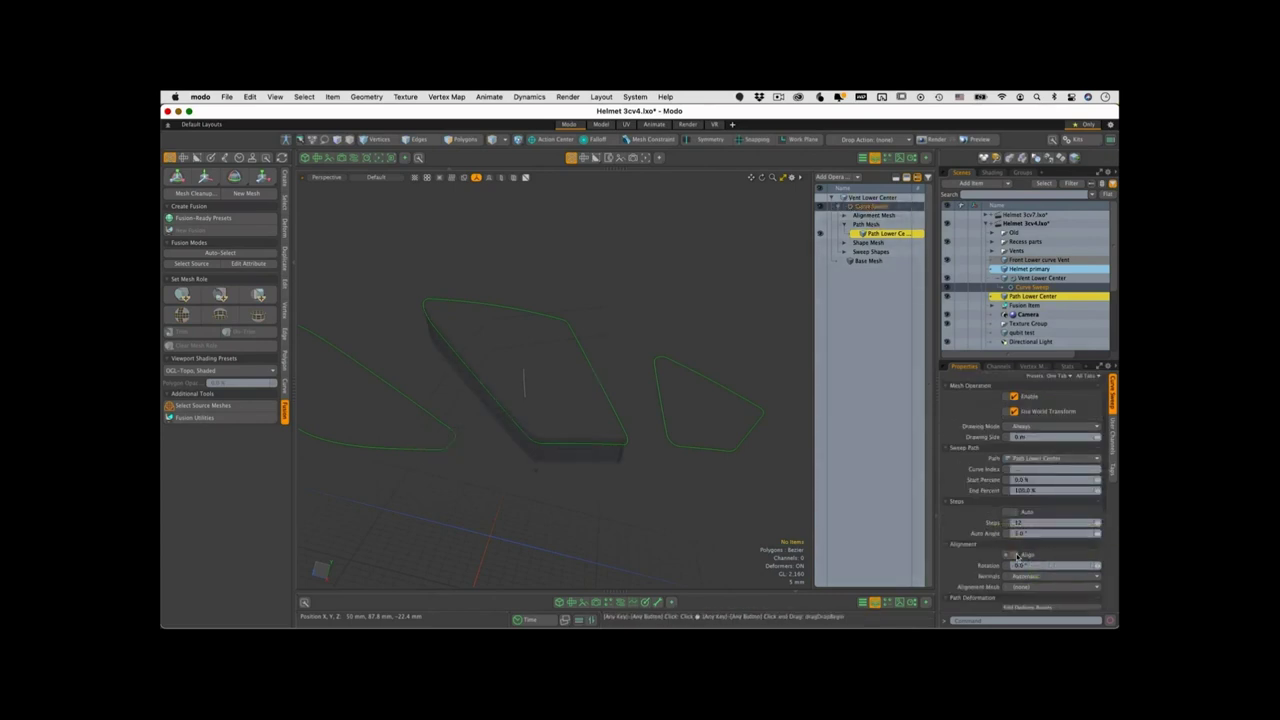
pyautogui.keyDown('alt'); pyautogui.moveTo(534, 417); pyautogui.dragTo(492, 241); pyautogui.keyUp('alt')
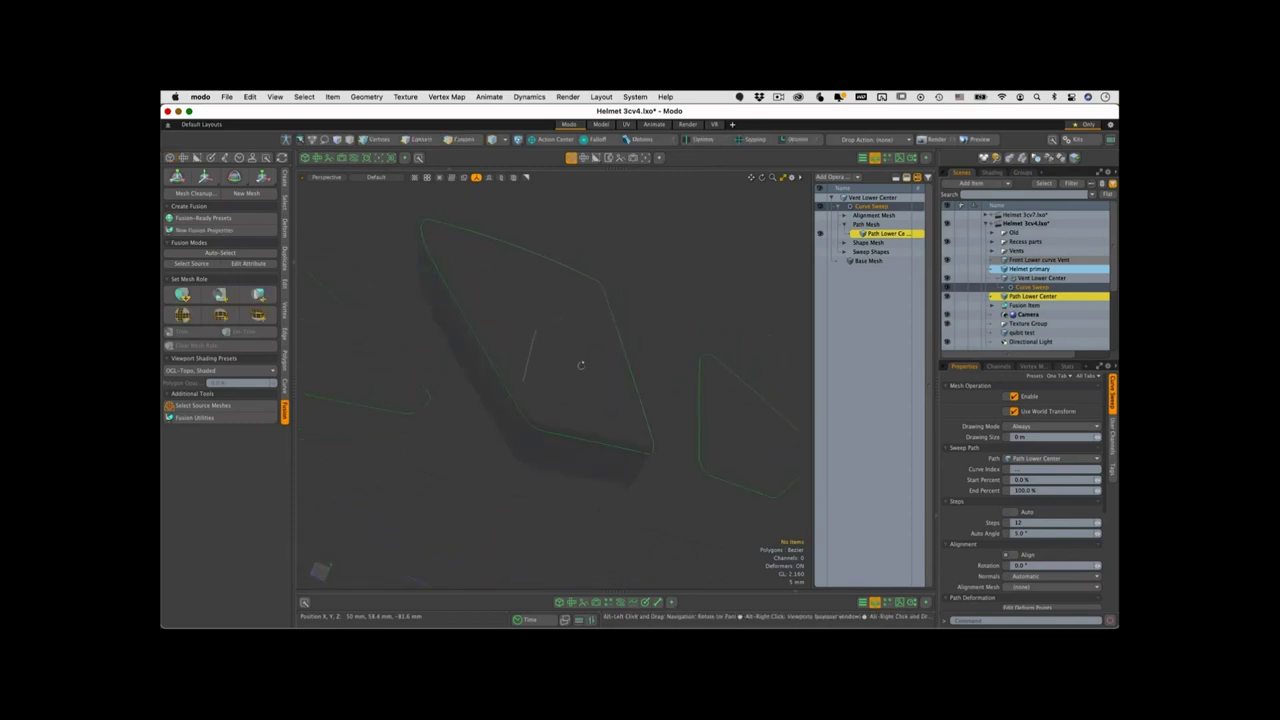
pyautogui.keyDown('alt'); pyautogui.moveTo(580, 365); pyautogui.dragTo(510, 448); pyautogui.keyUp('alt')
pyautogui.keyDown('alt'); pyautogui.moveTo(588, 505); pyautogui.dragTo(589, 429); pyautogui.keyUp('alt')
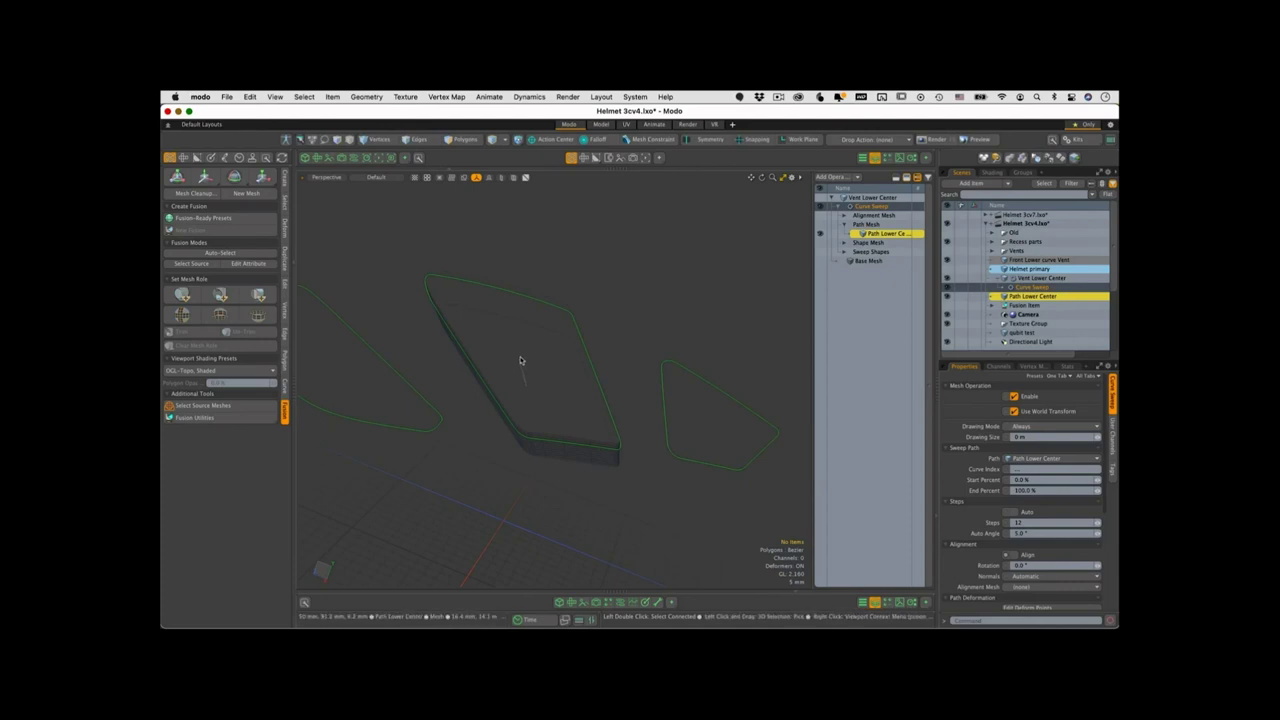
pyautogui.keyDown('alt'); pyautogui.moveTo(520, 360); pyautogui.dragTo(508, 318); pyautogui.keyUp('alt')
# - Try to reshape the sweep by moving the lower end point of the Path Lower Center curve
pyautogui.click(483, 226)
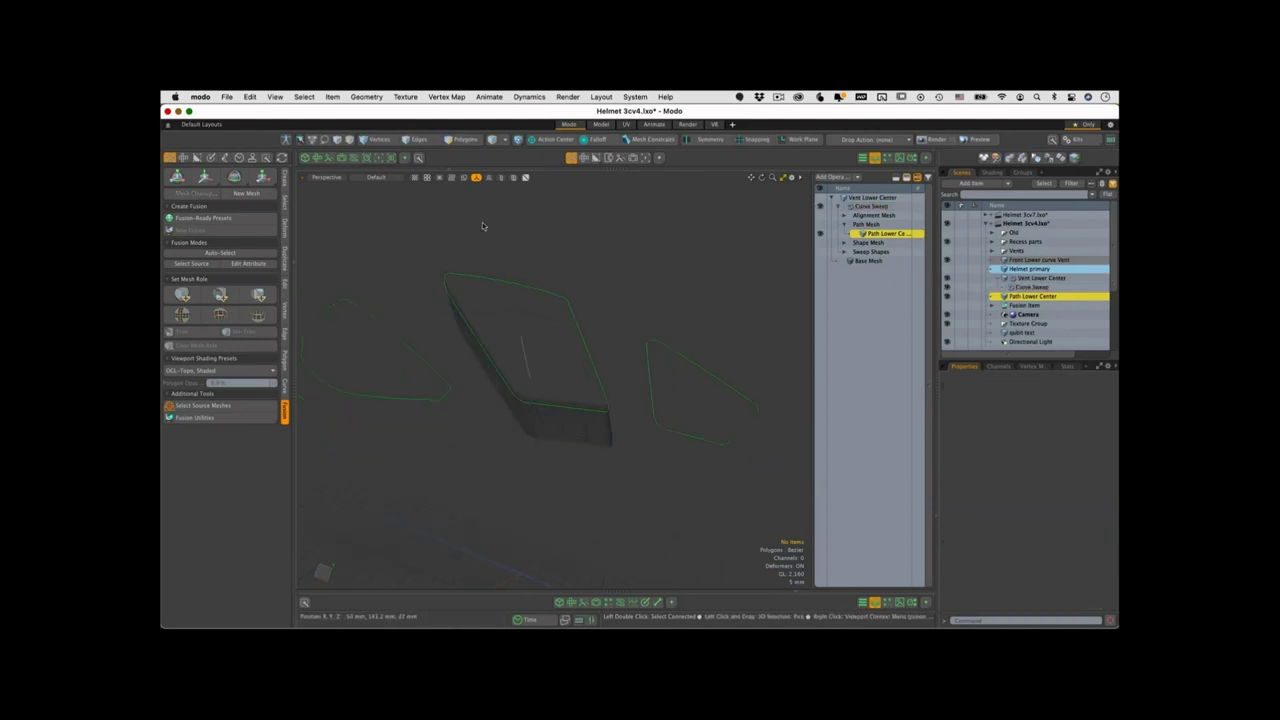
pyautogui.click(1036, 297)
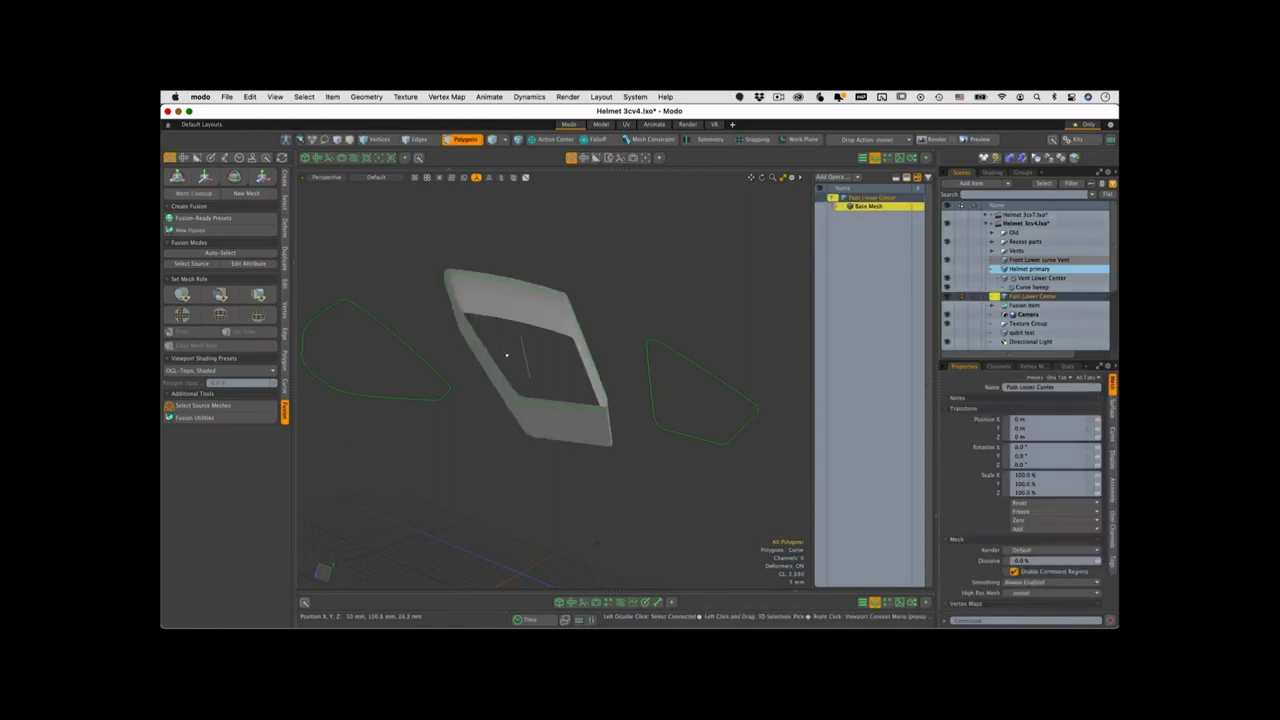
pyautogui.click(532, 380)
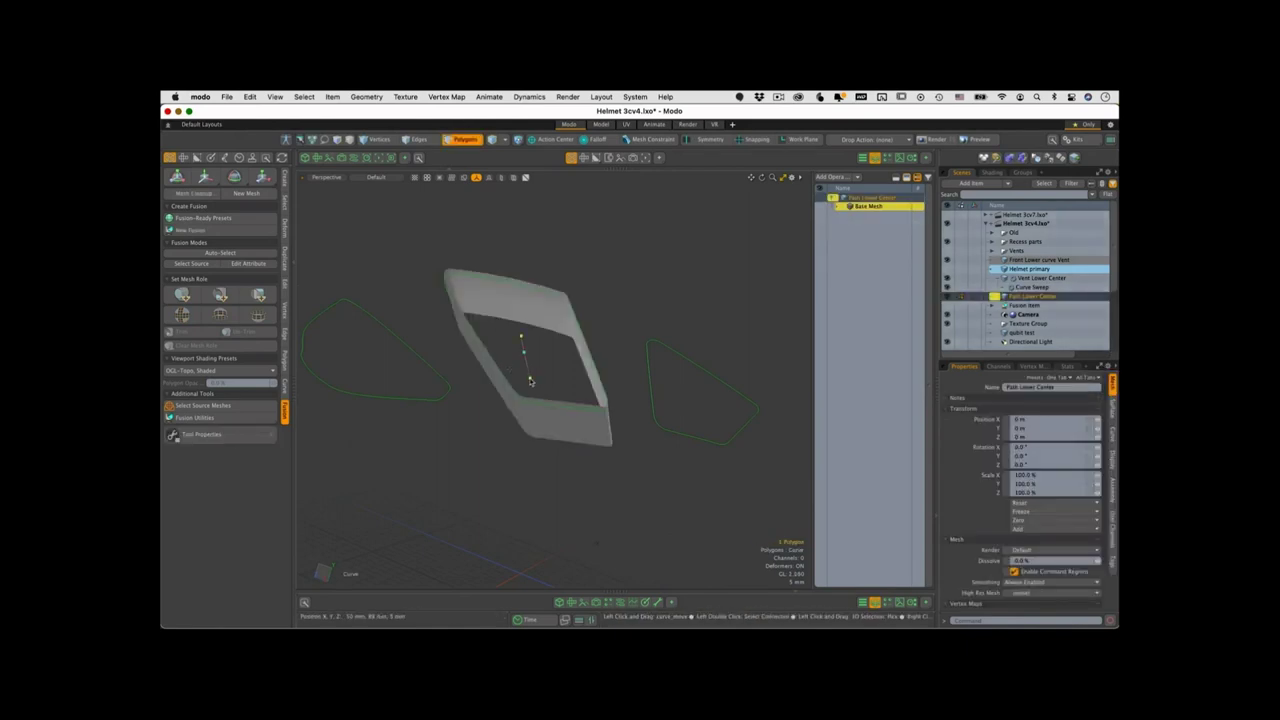
pyautogui.moveTo(530, 381); pyautogui.dragTo(517, 377)
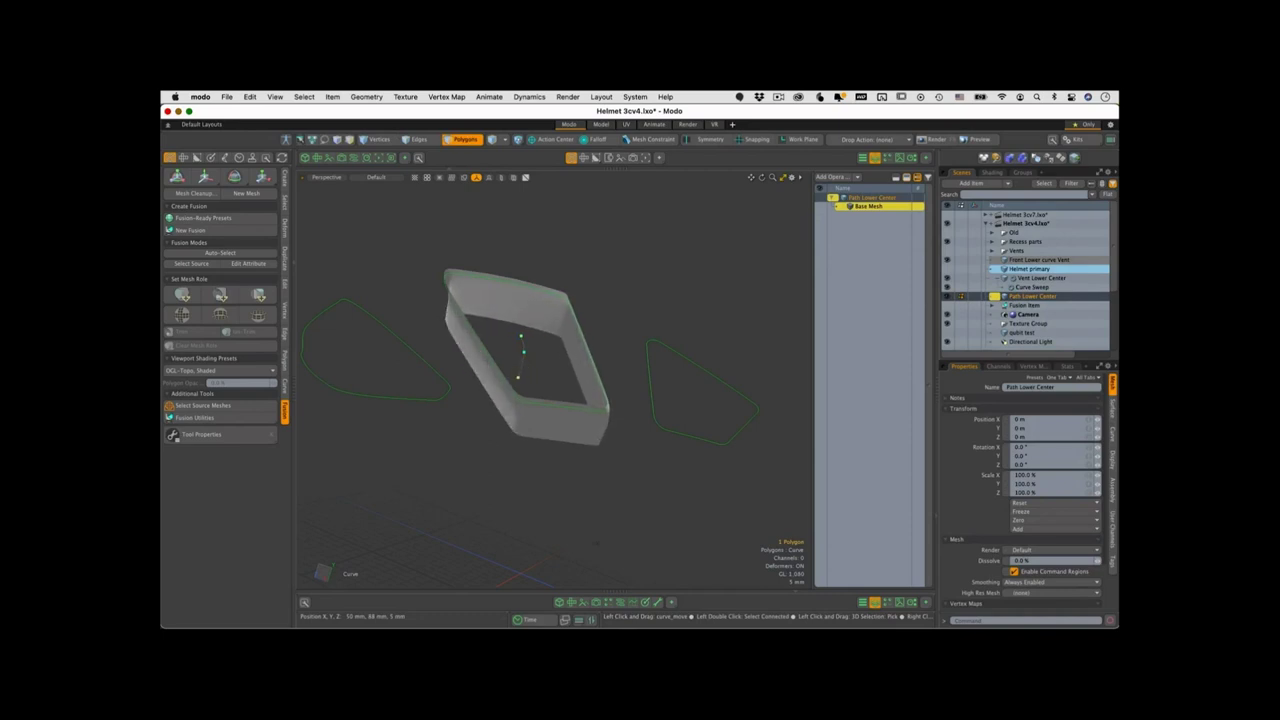
pyautogui.click(1048, 297)
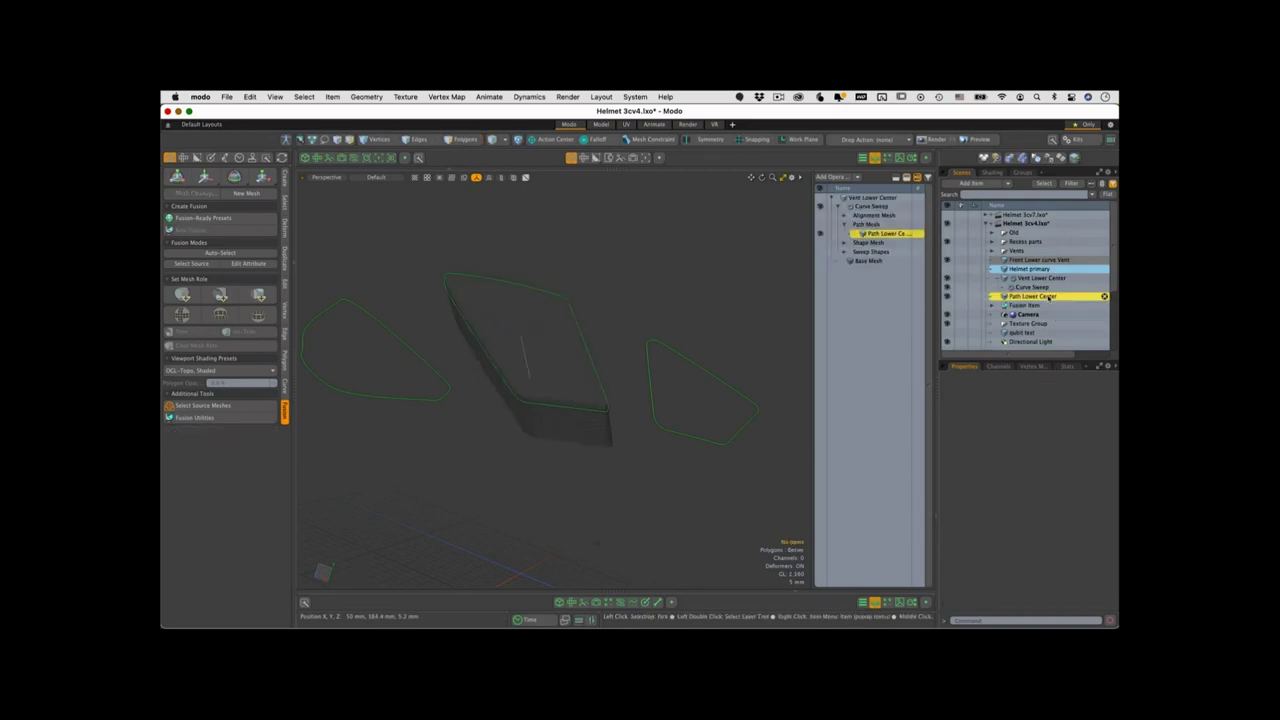
# - Bend the Path Lower Center curve into an arc by repositioning its control points, so the vent sweep curves inward
pyautogui.click(461, 141)
pyautogui.click(530, 380)
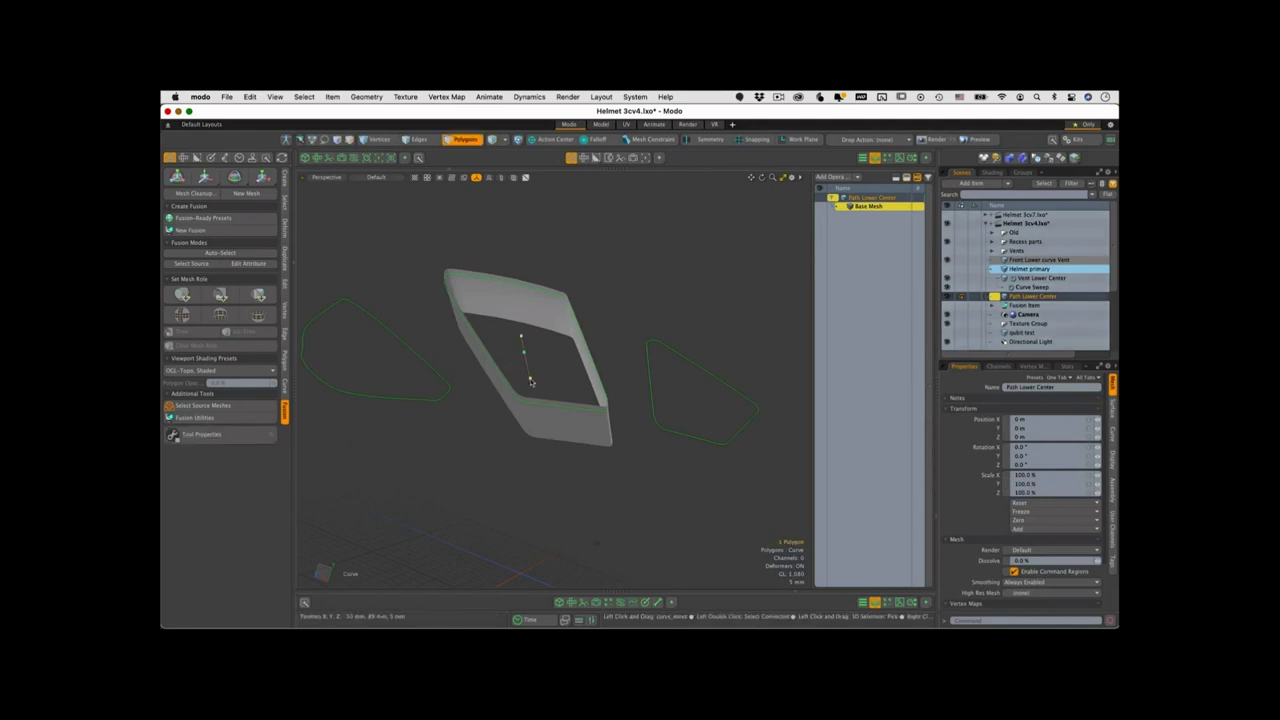
pyautogui.moveTo(530, 378); pyautogui.dragTo(509, 259)
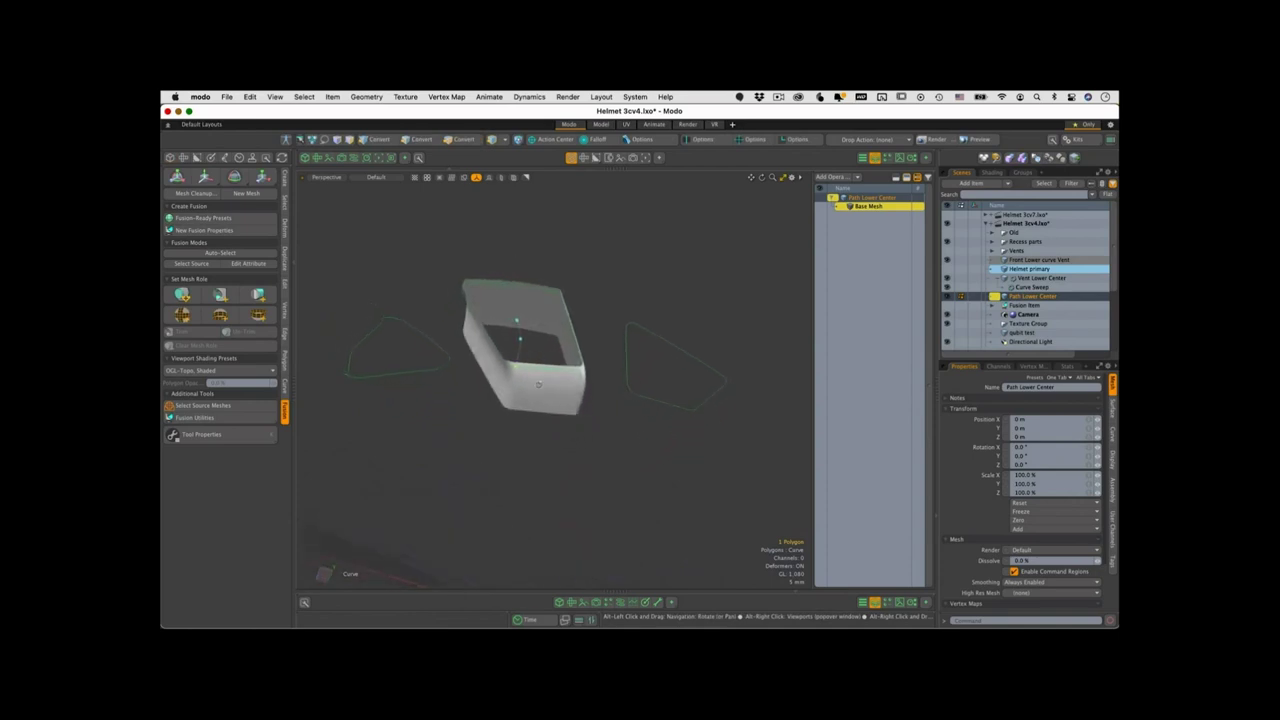
pyautogui.scroll(-3, 538, 380)
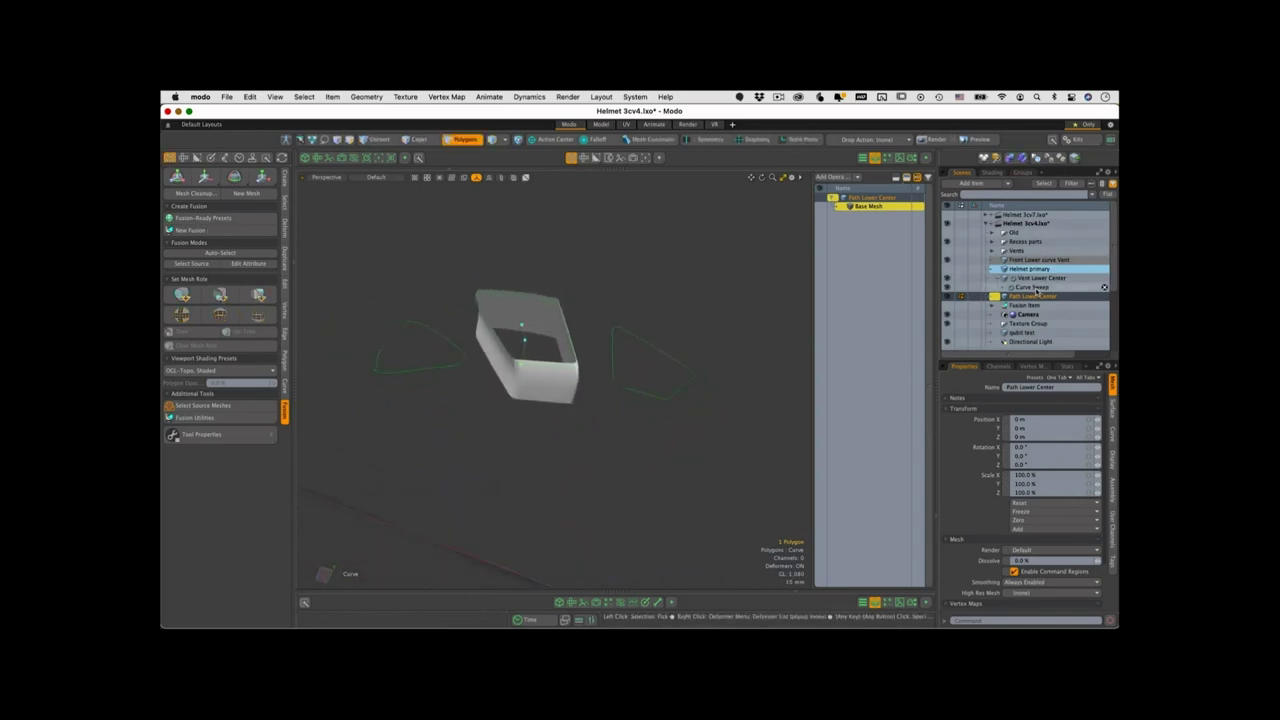
# - Show the Curve Sweep's scaleGradient channel in the Graph Editor and add a second key at about 100%
pyautogui.click(1033, 287)
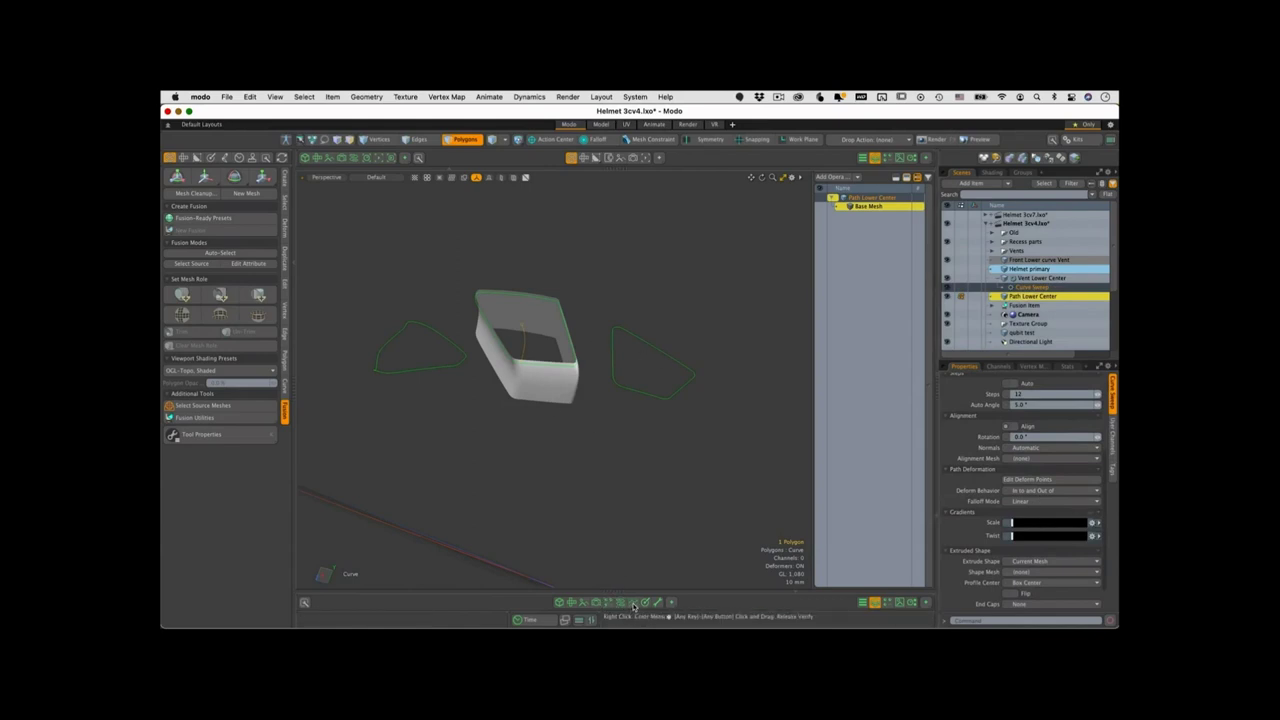
pyautogui.click(634, 604)
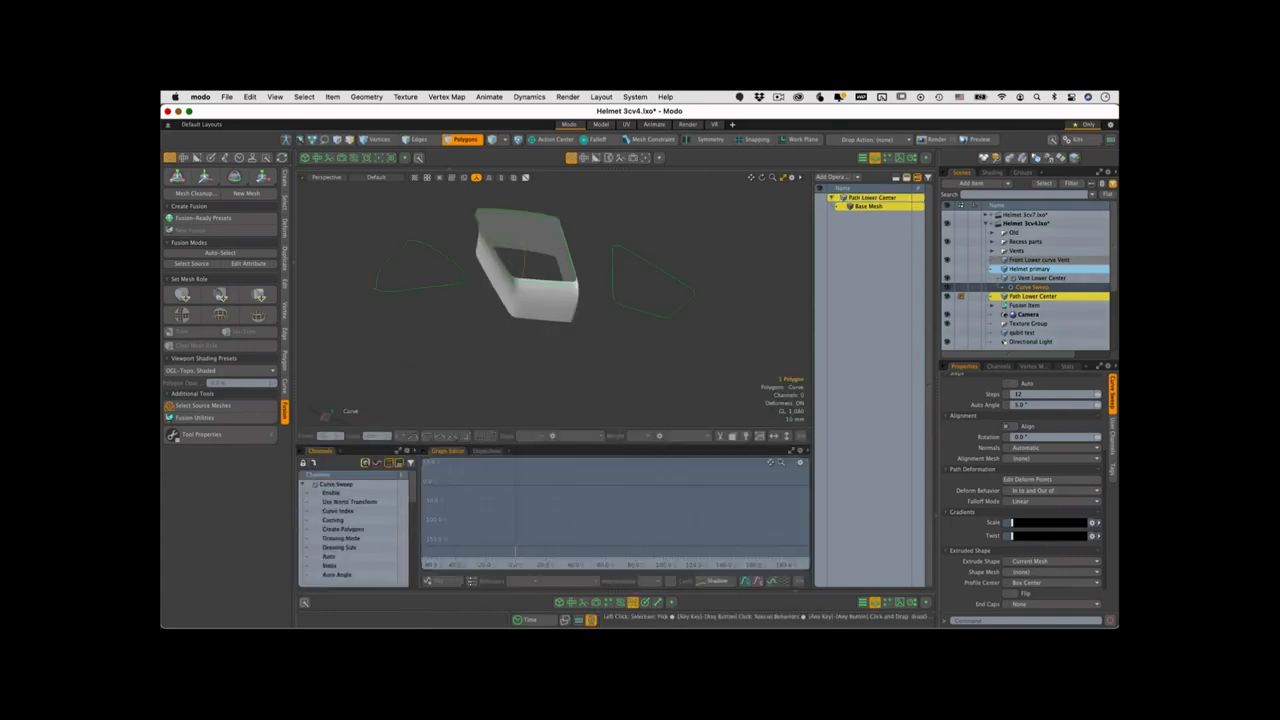
pyautogui.scroll(-5, 361, 530)
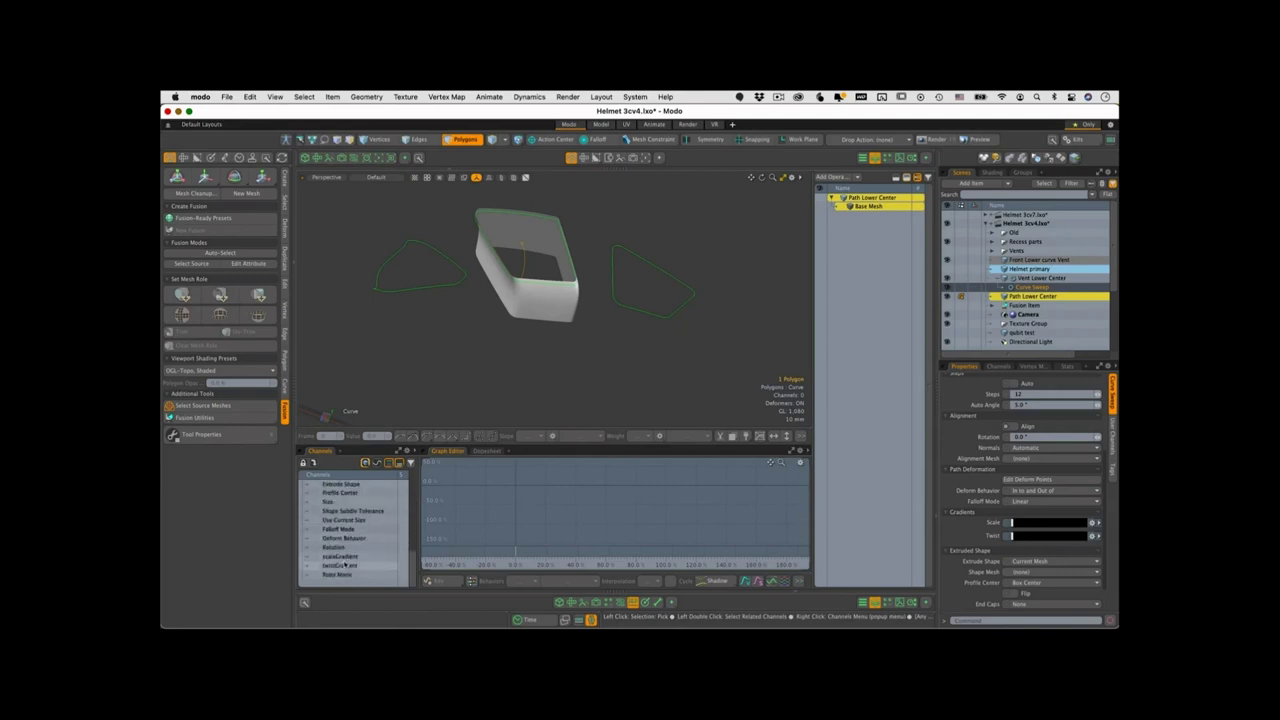
pyautogui.click(345, 557)
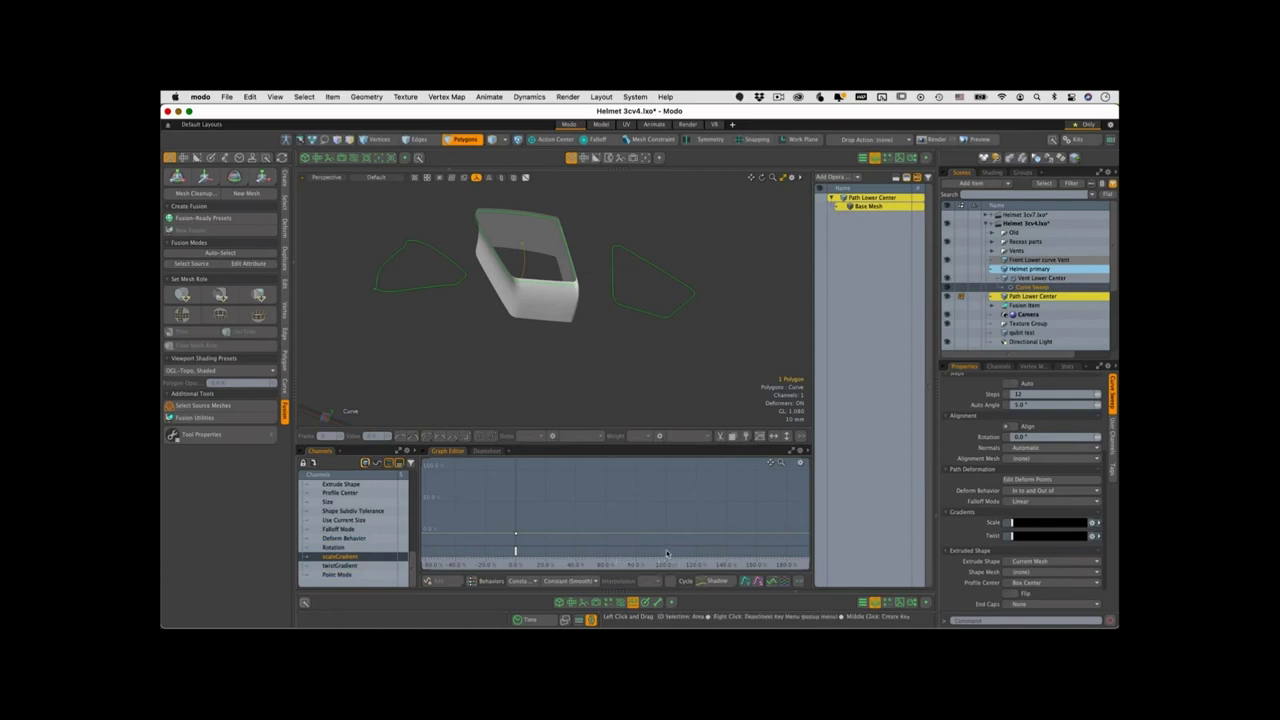
pyautogui.middleClick(668, 553)
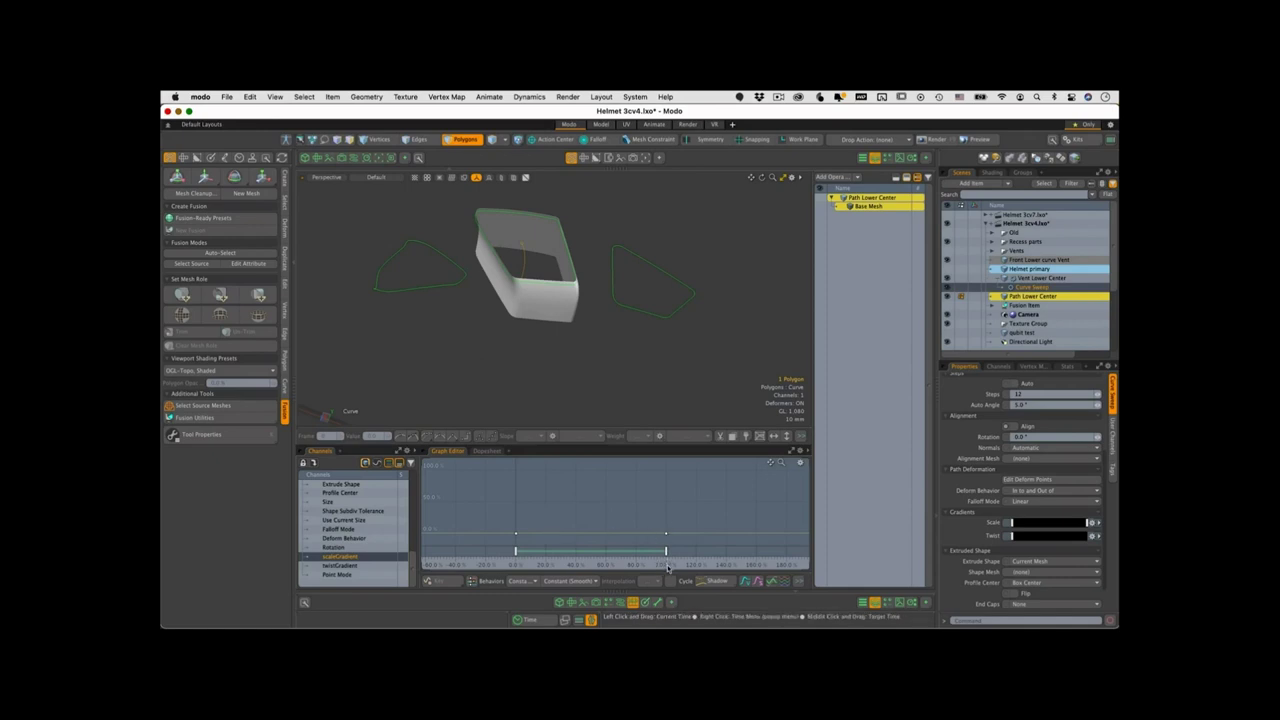
# - Lower the scaleGradient's end key to about -34% so the vent sweep tapers along its path
pyautogui.scroll(-3, 643, 527)
pyautogui.moveTo(628, 532)
pyautogui.keyDown('alt'); pyautogui.keyDown('shift'); pyautogui.mouseDown()
pyautogui.moveTo(623, 497)
pyautogui.moveTo(629, 525)
pyautogui.mouseUp(); pyautogui.keyUp('shift'); pyautogui.keyUp('alt')
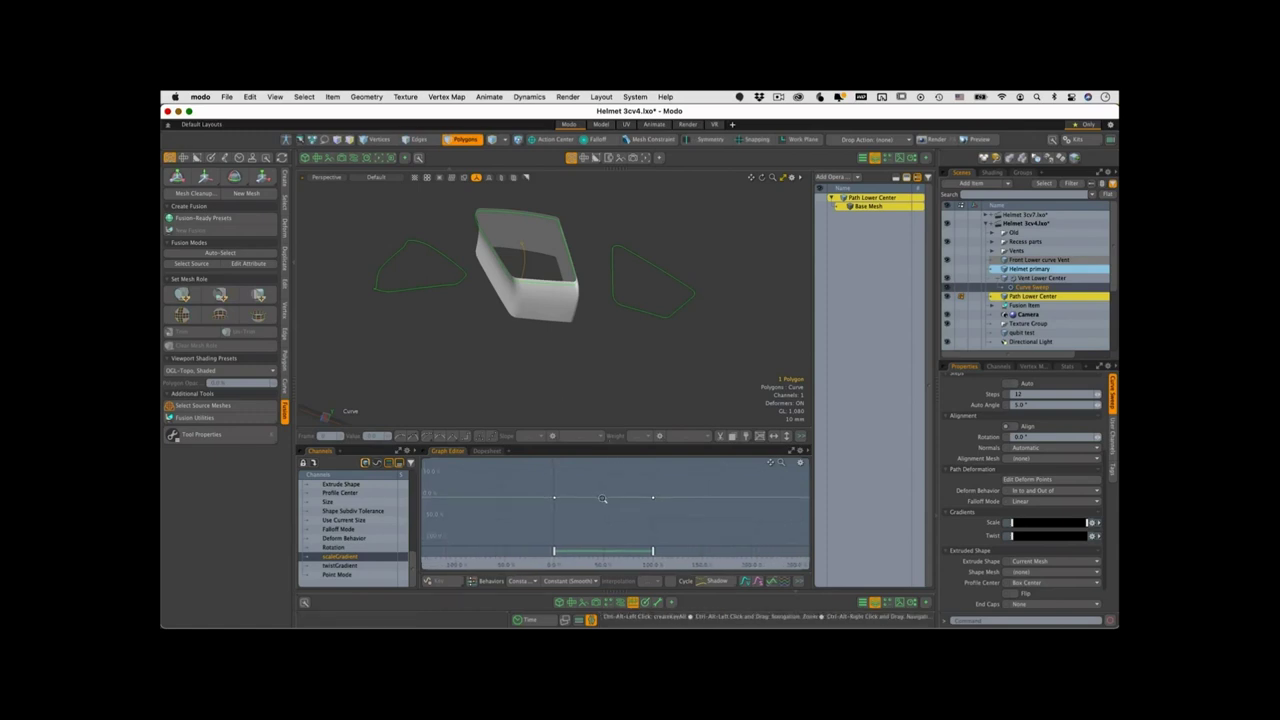
pyautogui.keyDown('alt'); pyautogui.keyDown('shift'); pyautogui.moveTo(621, 517); pyautogui.dragTo(604, 512); pyautogui.keyUp('shift'); pyautogui.keyUp('alt')
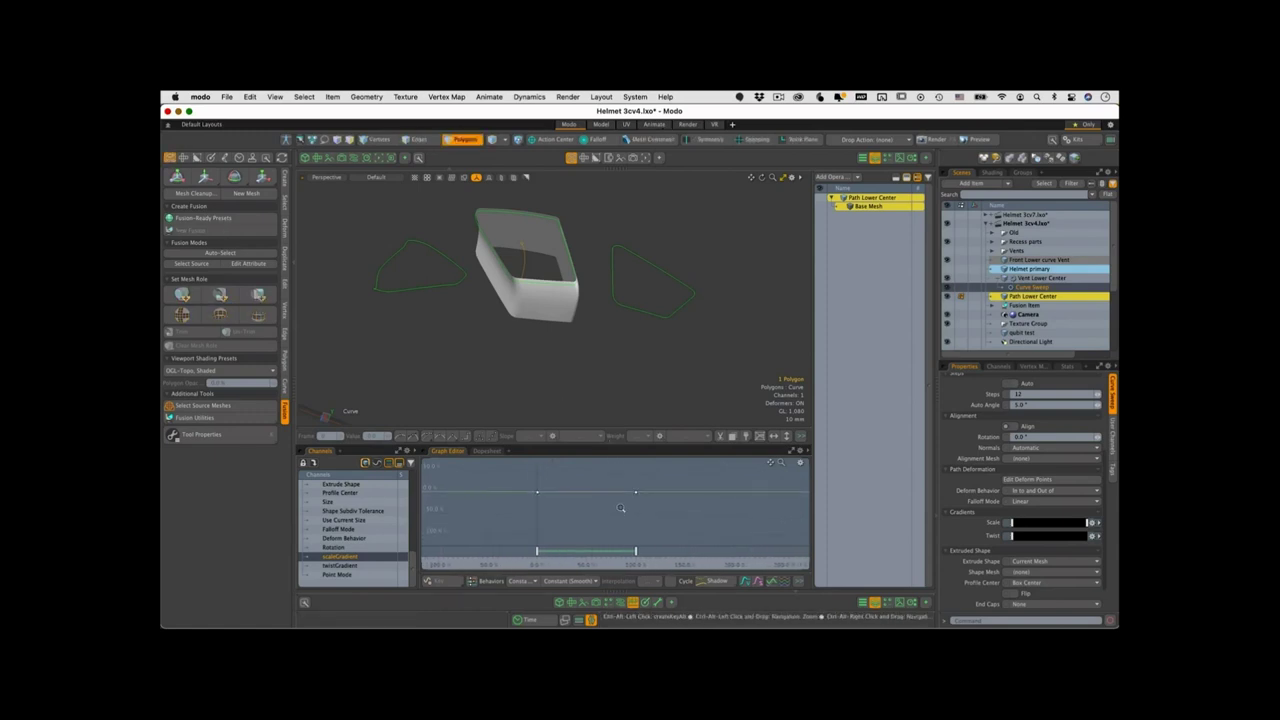
pyautogui.moveTo(631, 501); pyautogui.dragTo(635, 514, button='middle')
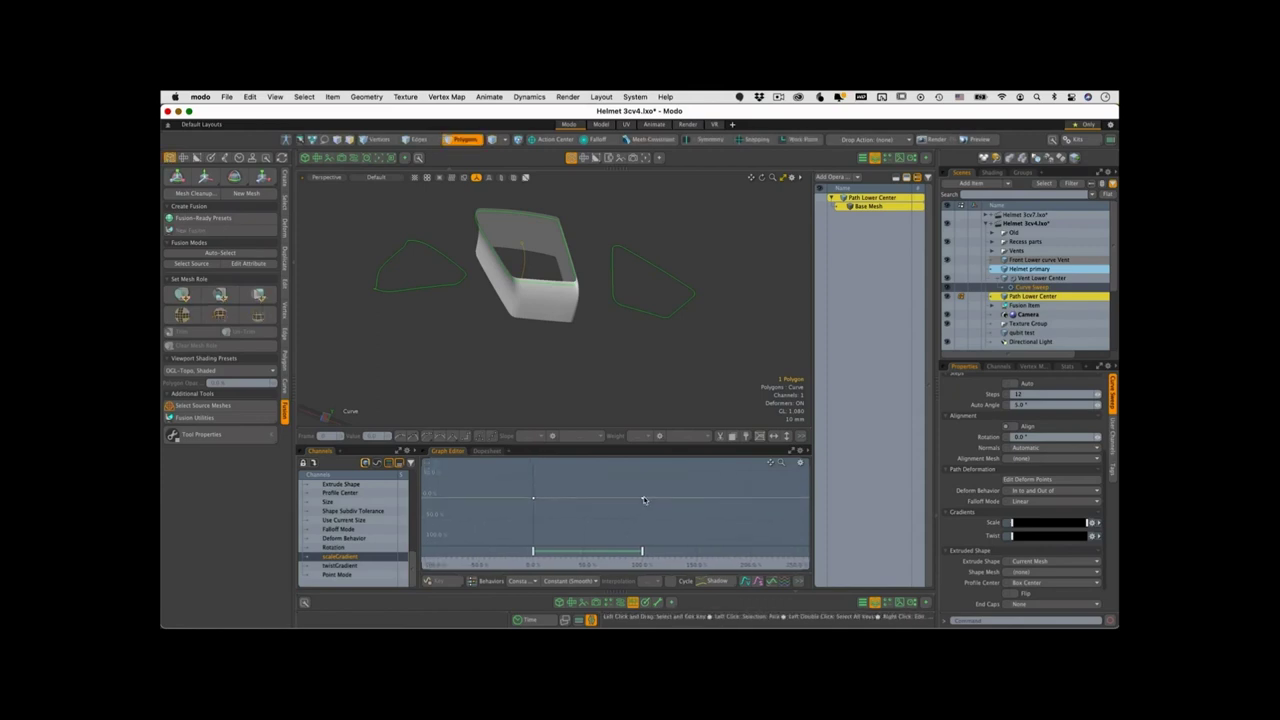
pyautogui.moveTo(642, 498); pyautogui.dragTo(642, 513)
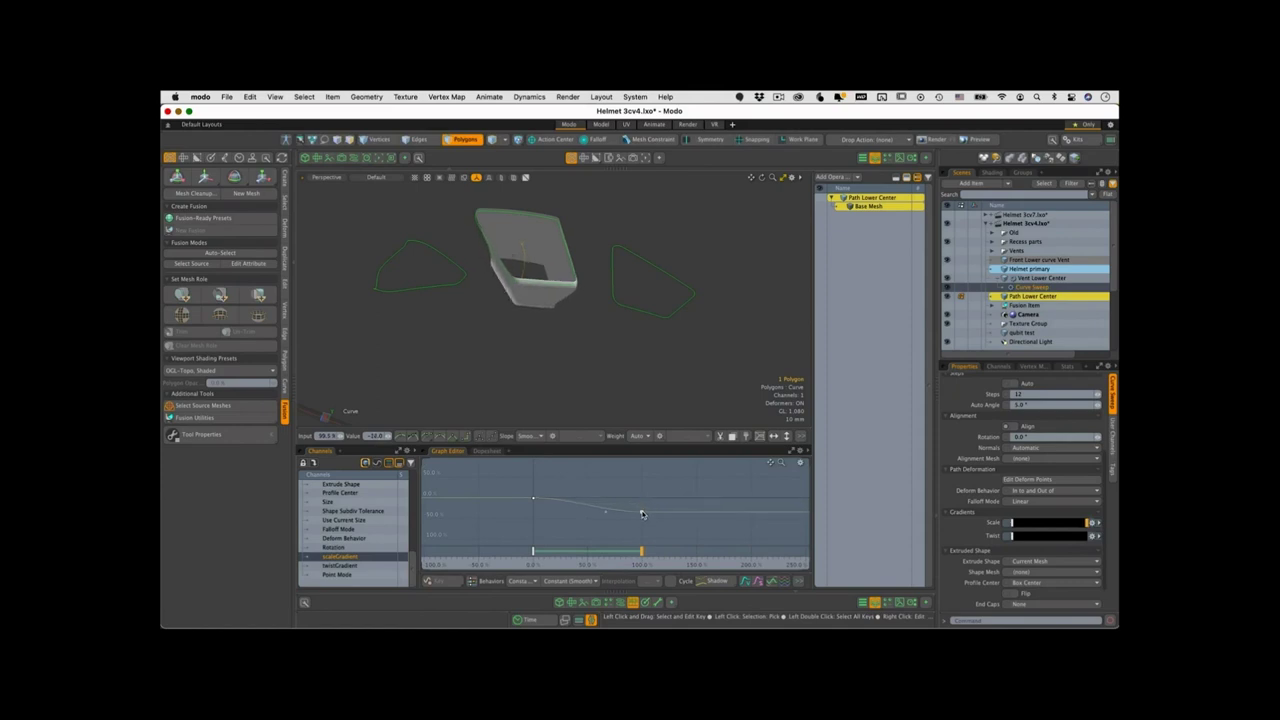
pyautogui.keyDown('alt'); pyautogui.moveTo(603, 370); pyautogui.dragTo(637, 270); pyautogui.keyUp('alt')
pyautogui.press('3')
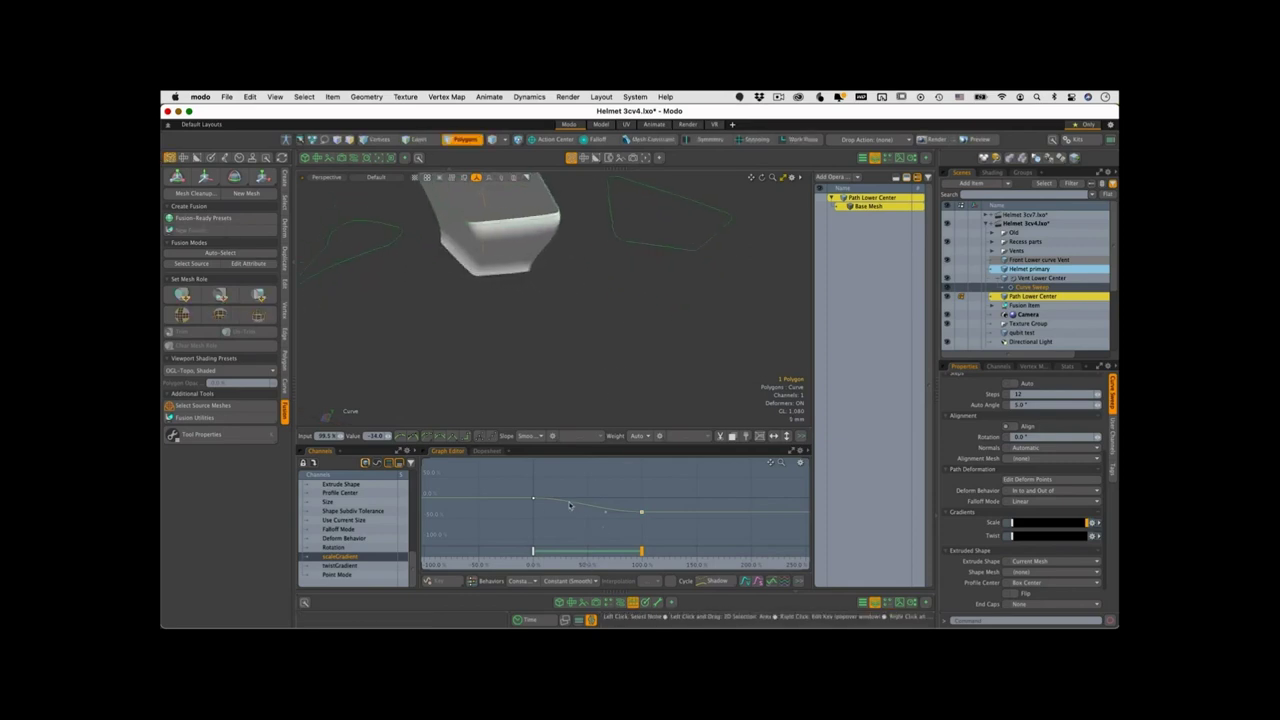
# - Adjust the start key's tangent on the scaleGradient curve so the taper sets in sooner
pyautogui.click(533, 498)
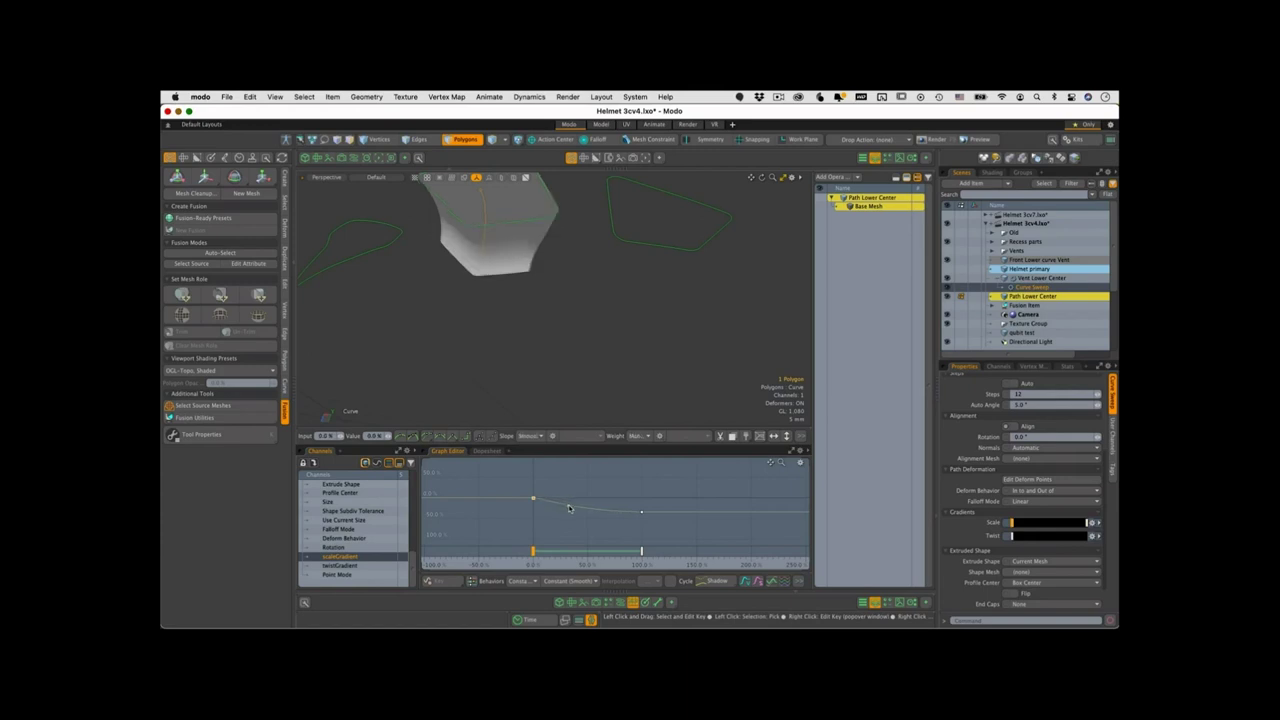
pyautogui.moveTo(571, 323)
pyautogui.keyDown('alt'); pyautogui.mouseDown()
pyautogui.moveTo(583, 340)
pyautogui.moveTo(557, 376)
pyautogui.moveTo(547, 331)
pyautogui.mouseUp(); pyautogui.keyUp('alt')
pyautogui.press('3')
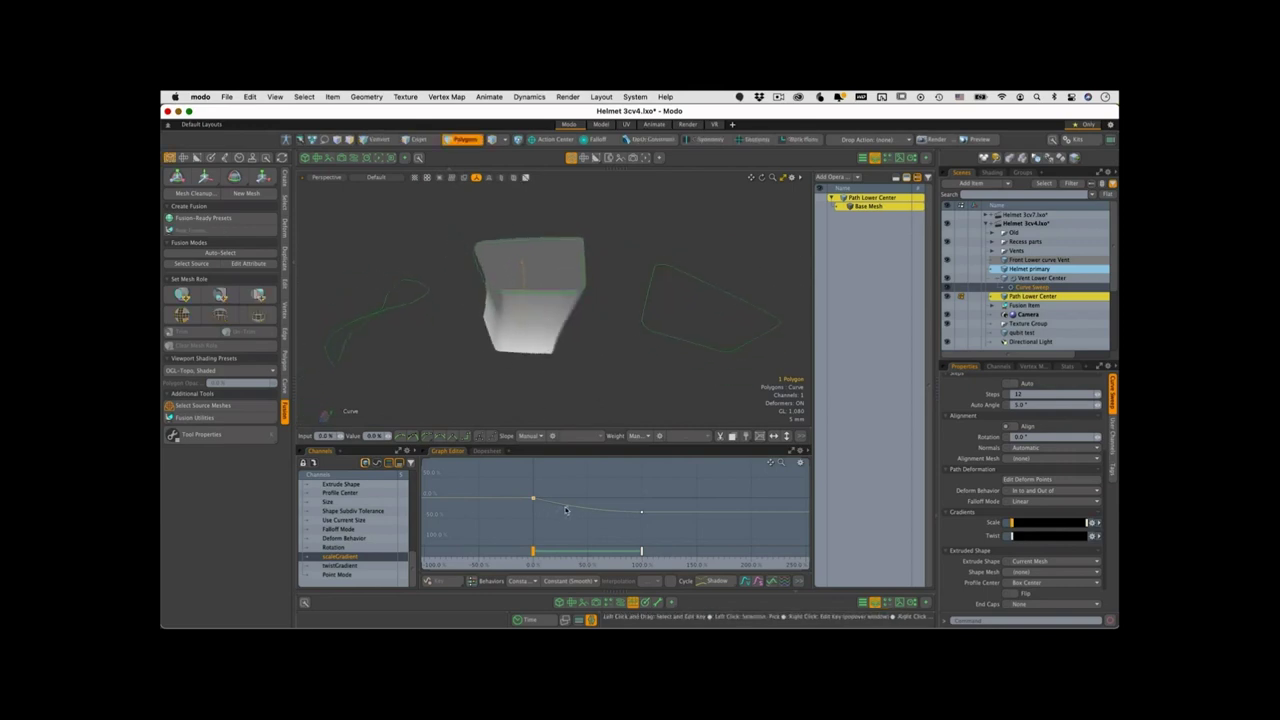
pyautogui.moveTo(567, 507); pyautogui.dragTo(566, 509)
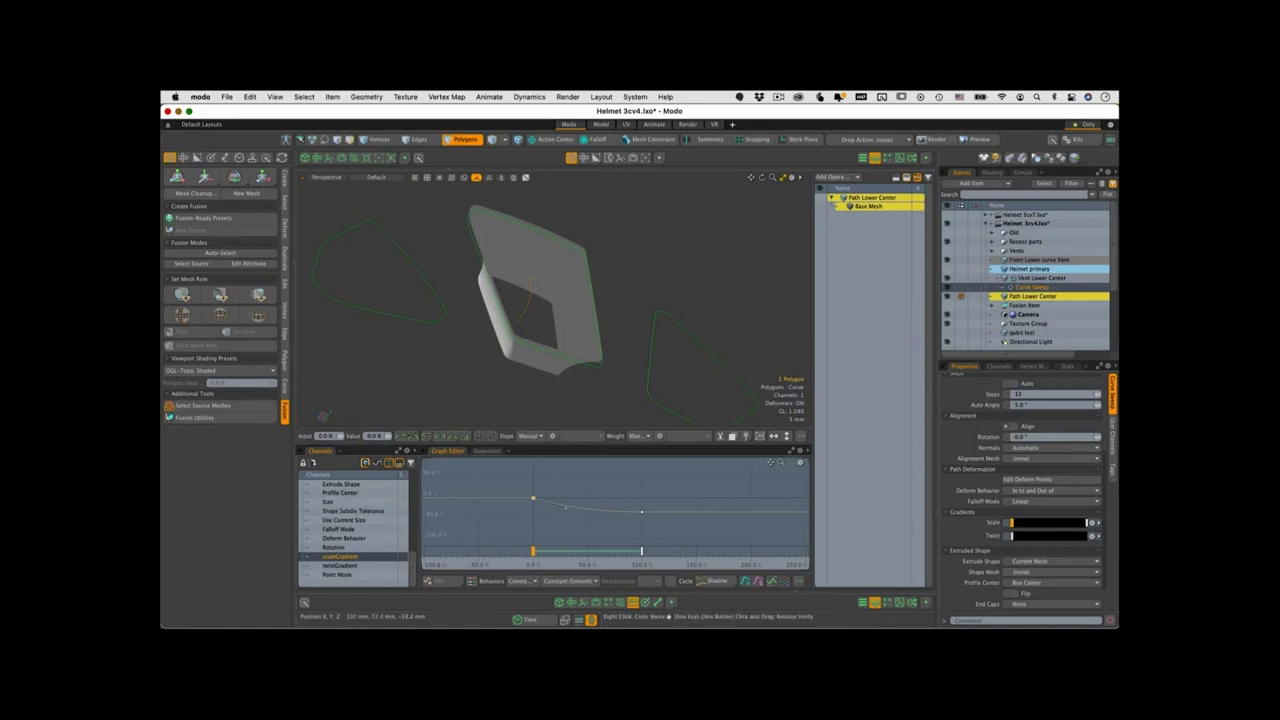
# - Close the Graph Editor and show the Fusion Item again to view the tapered sweep inside the helmet
pyautogui.click(590, 620)
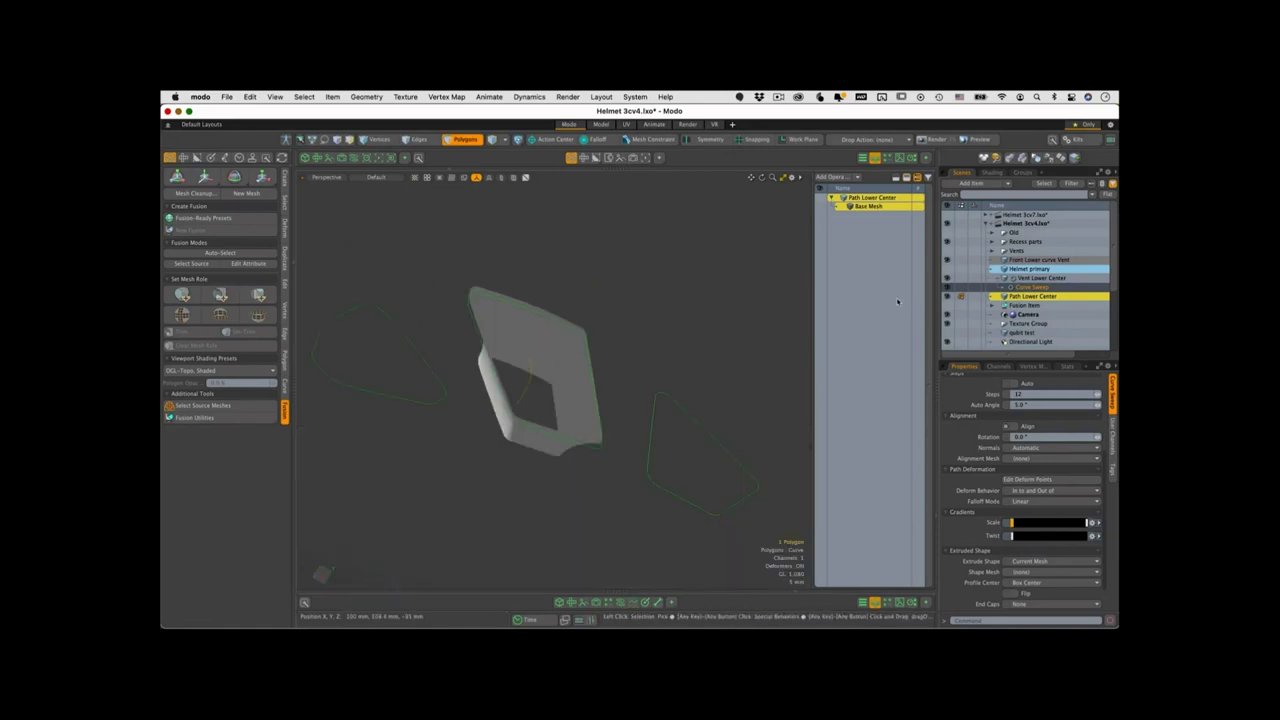
pyautogui.click(948, 306)
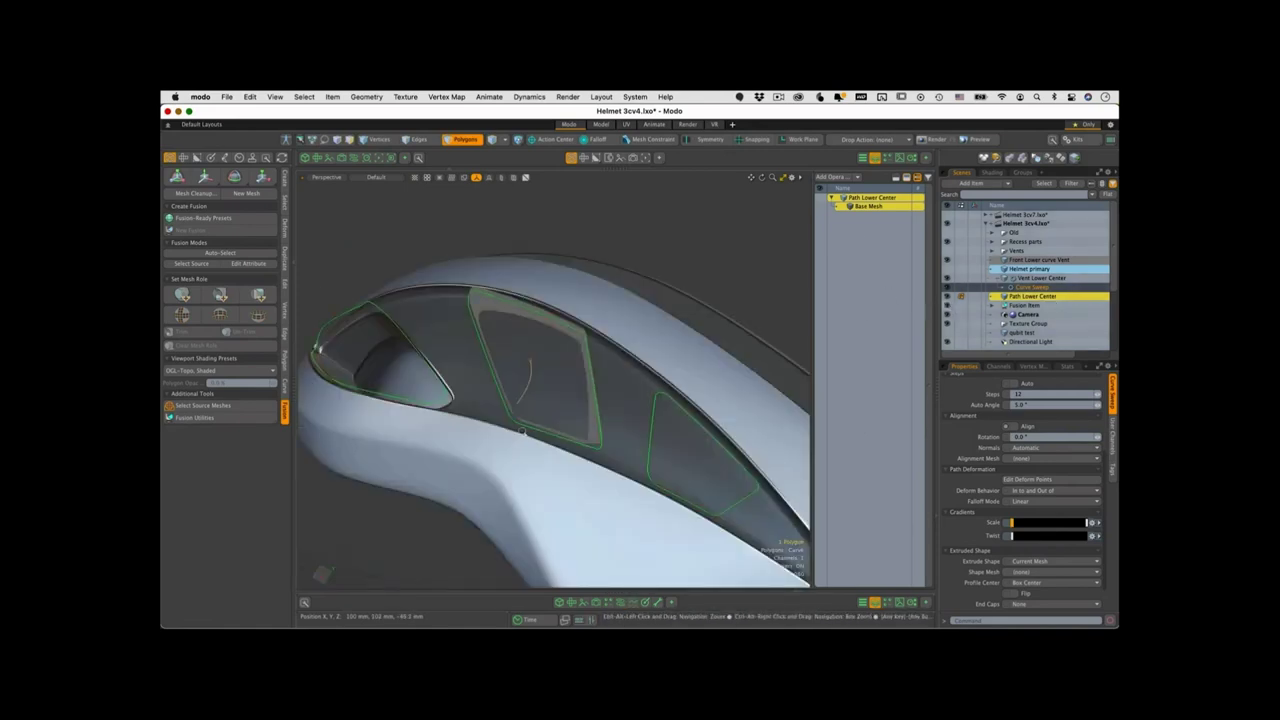
pyautogui.moveTo(600, 440)
pyautogui.keyDown('alt'); pyautogui.mouseDown()
pyautogui.moveTo(566, 537)
pyautogui.moveTo(614, 454)
pyautogui.mouseUp(); pyautogui.keyUp('alt')
pyautogui.press('3')
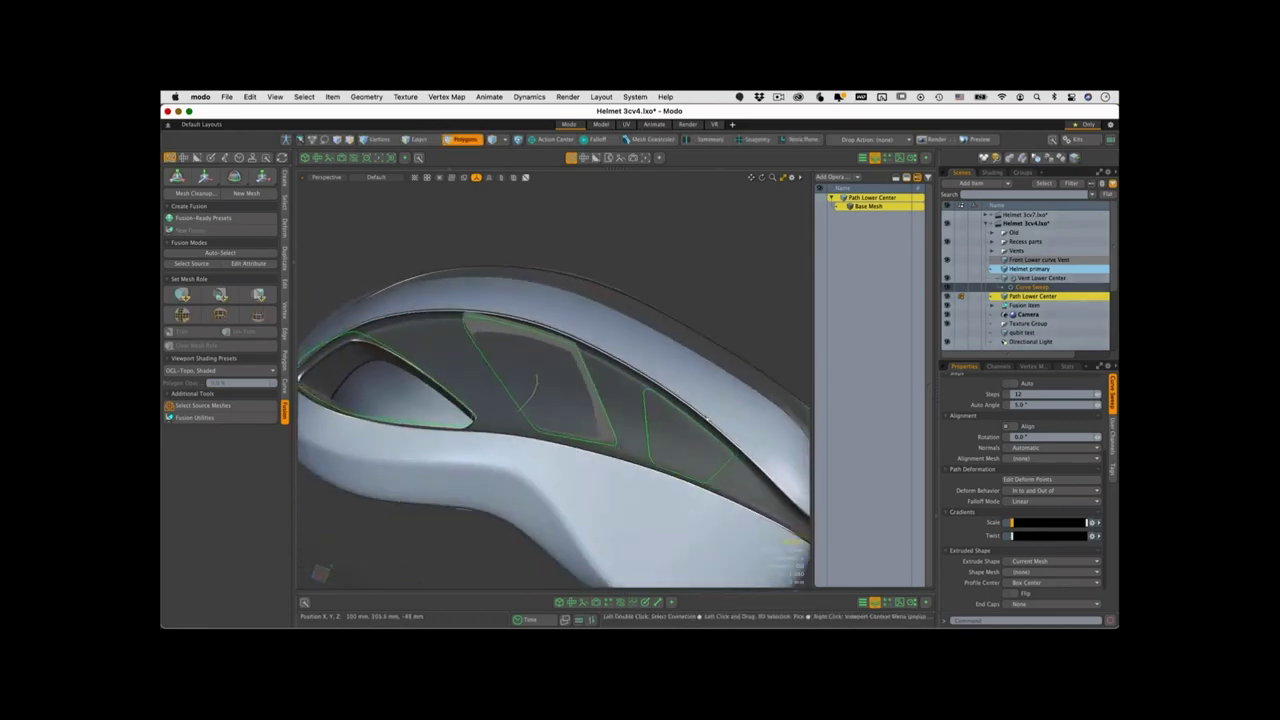
# - Subtract Vent Lower Center from Helmet primary so the tapered sweep cuts the lower centre vent opening
pyautogui.click(1038, 279)
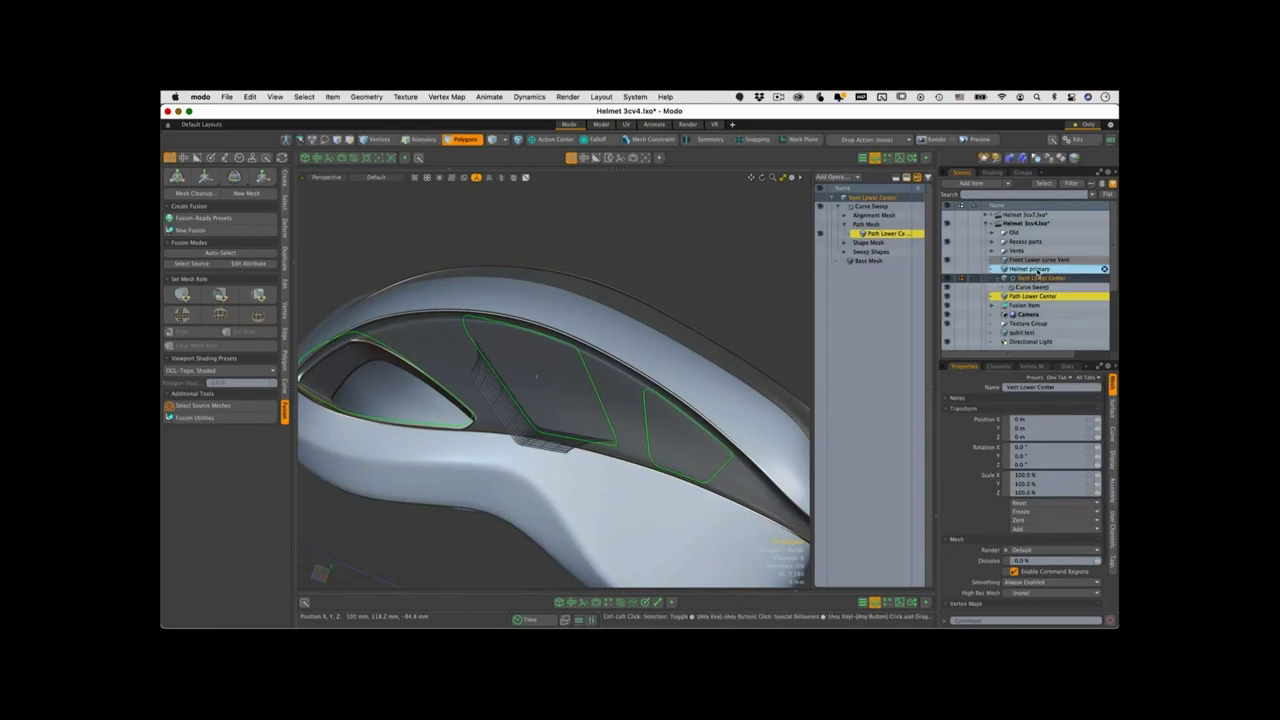
pyautogui.keyDown('ctrl'); pyautogui.click(1040, 270); pyautogui.keyUp('ctrl')
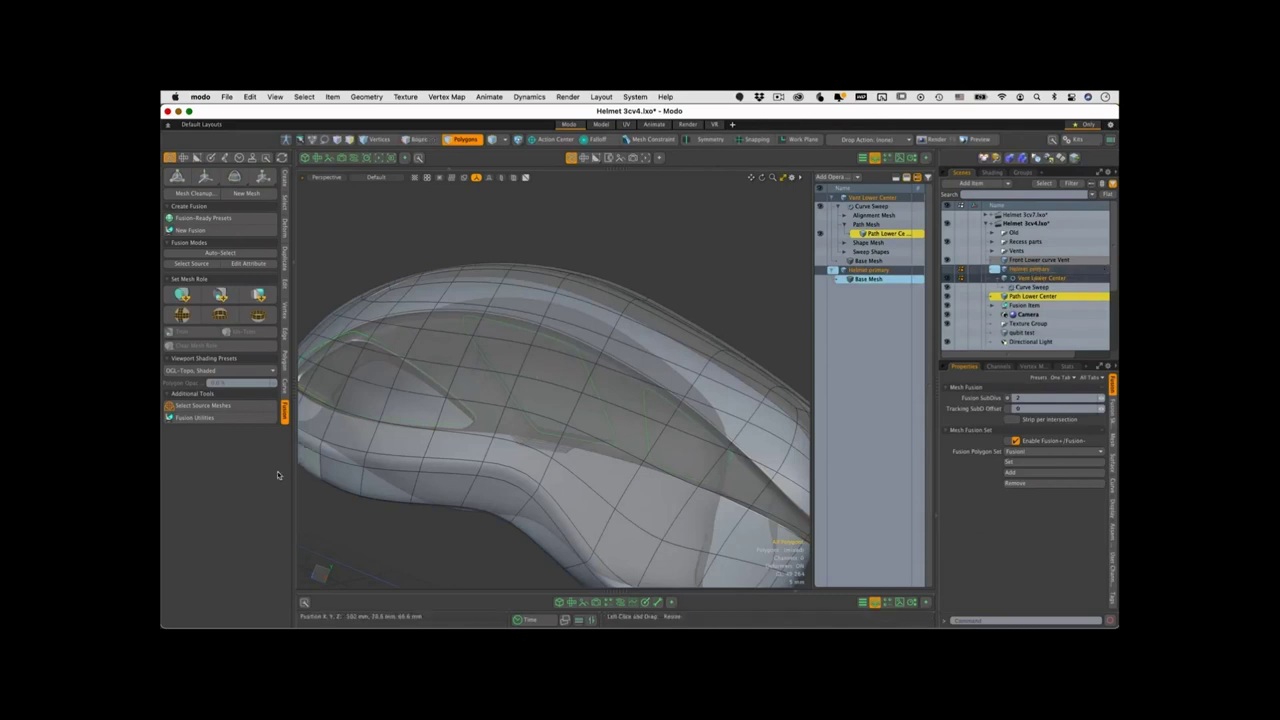
pyautogui.click(221, 294)
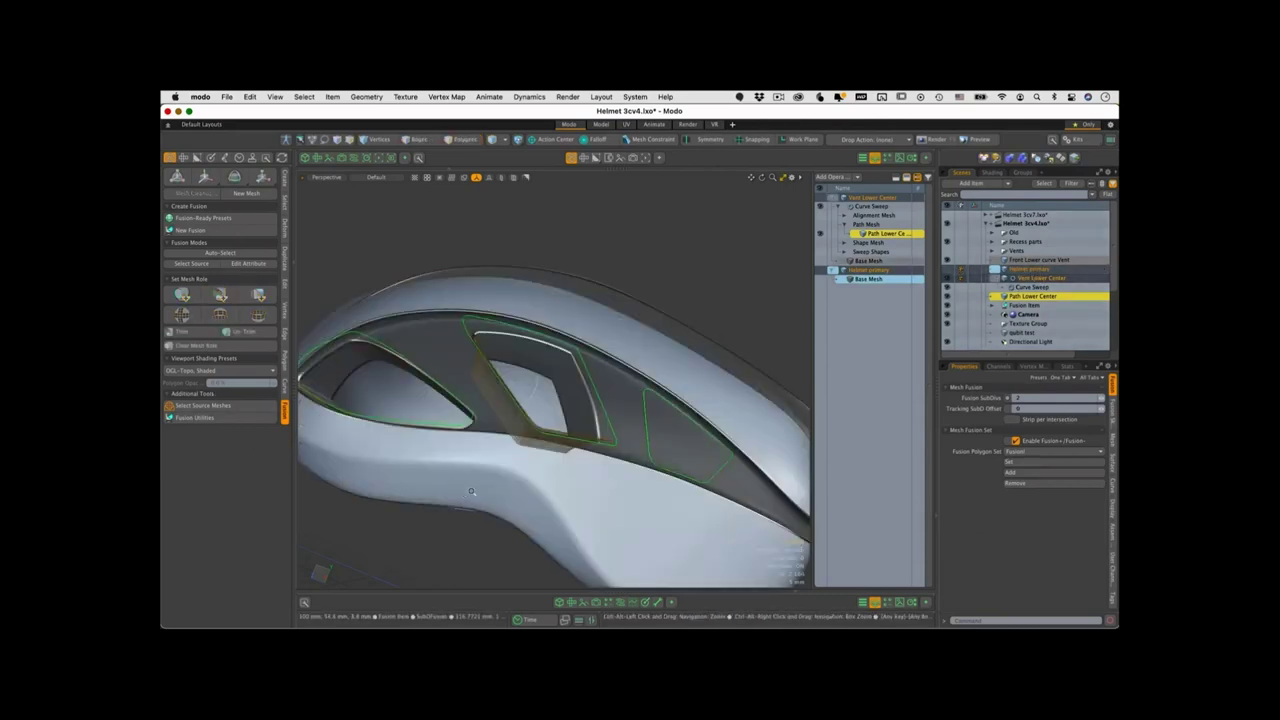
pyautogui.keyDown('alt'); pyautogui.moveTo(471, 491); pyautogui.dragTo(545, 368); pyautogui.keyUp('alt')
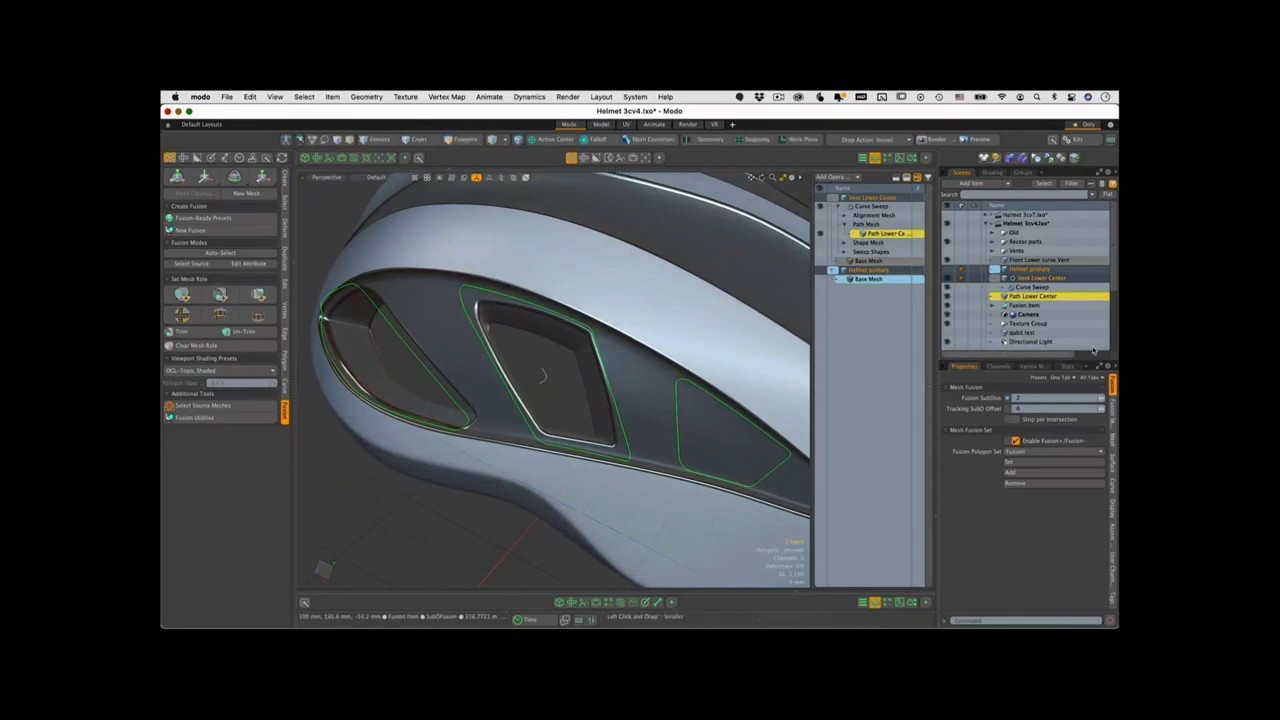
# - Select the curve in Path Lower Center and move it to redirect the vent sweep through the helmet
pyautogui.click(1035, 296)
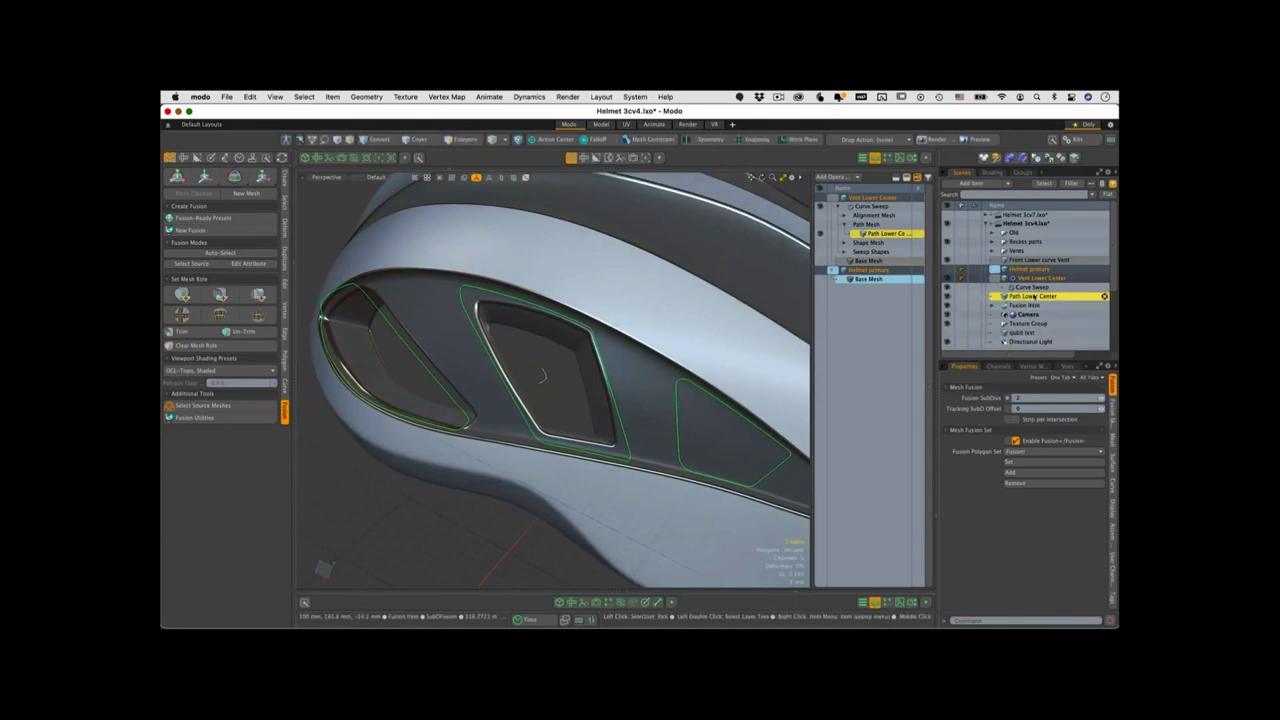
pyautogui.click(468, 140)
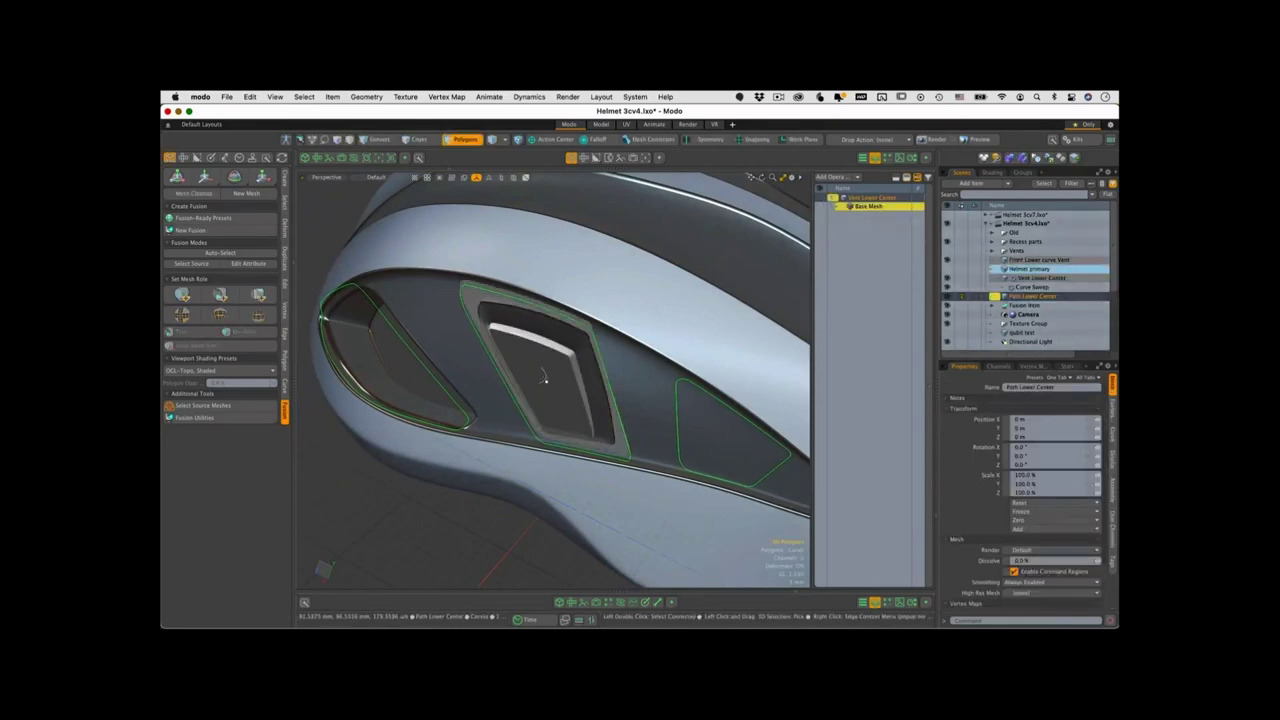
pyautogui.click(545, 380)
pyautogui.press('w')
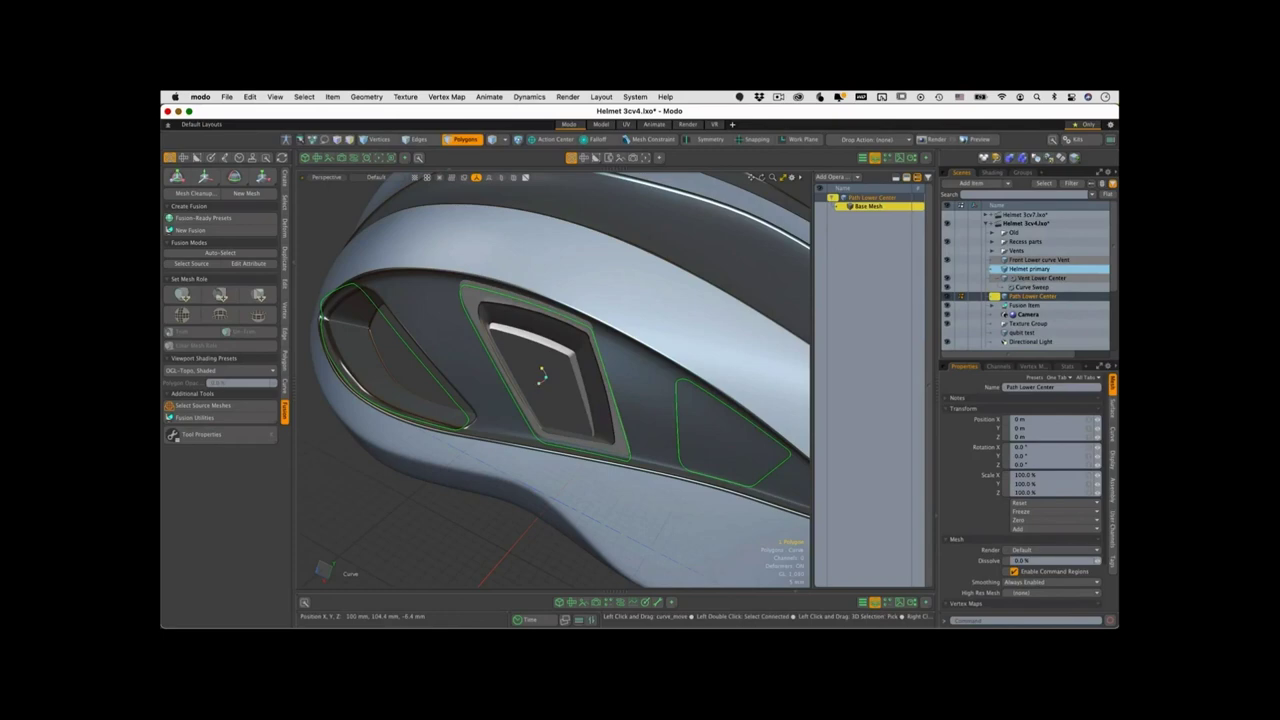
pyautogui.moveTo(540, 376); pyautogui.dragTo(556, 352)
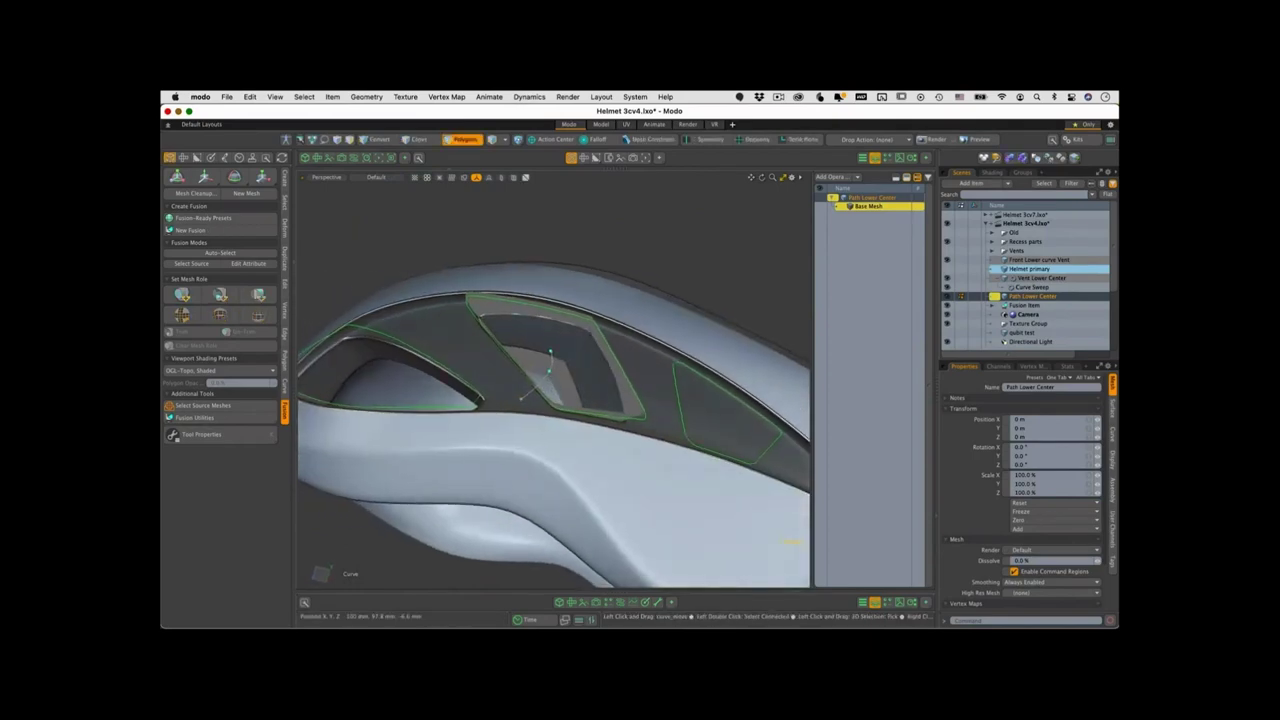
pyautogui.moveTo(546, 371); pyautogui.dragTo(541, 537)
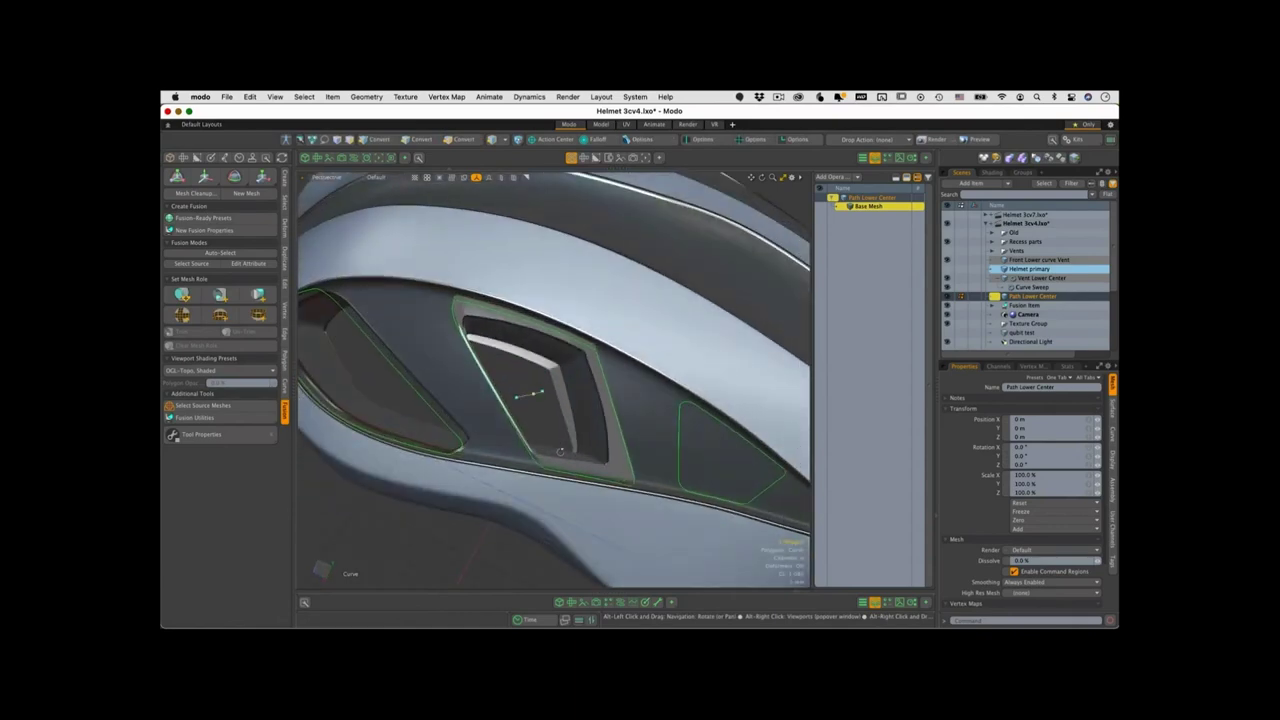
pyautogui.keyDown('alt'); pyautogui.moveTo(560, 451); pyautogui.dragTo(540, 420); pyautogui.keyUp('alt')
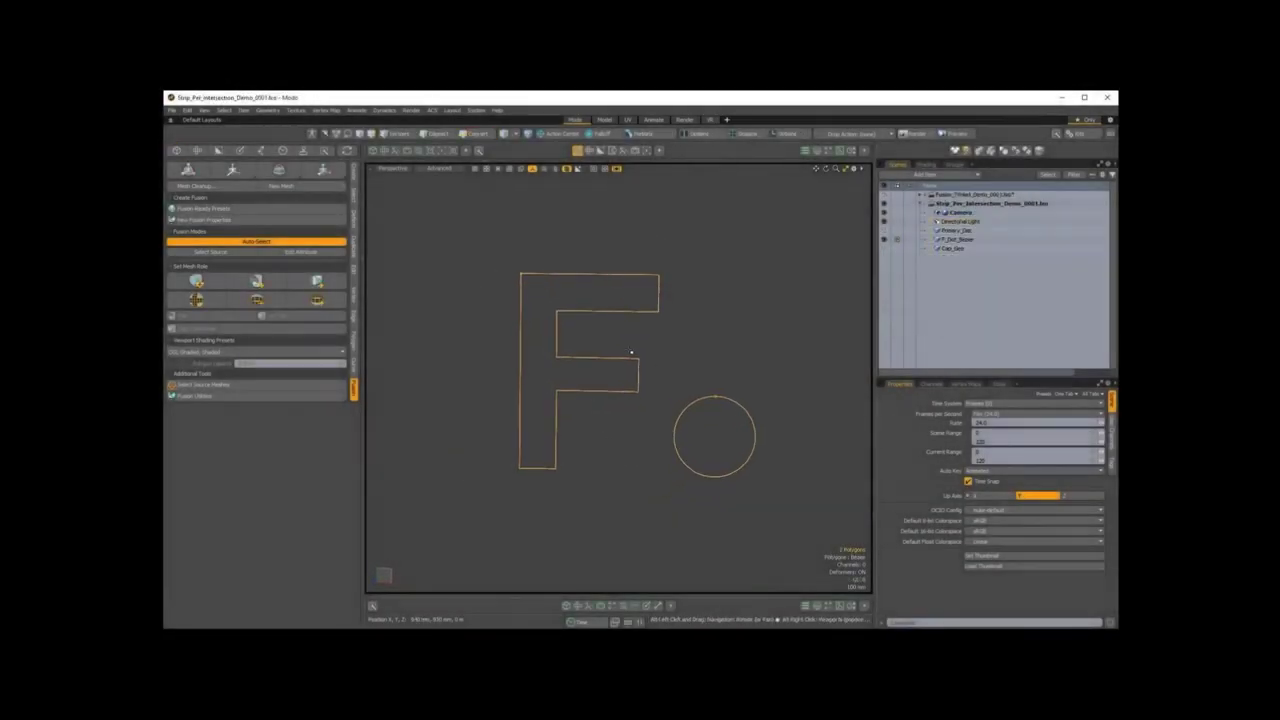
# - Examine the F and dot outlines of the Bezier mesh, with only the dot's curve selected
pyautogui.moveTo(616, 358)
pyautogui.keyDown('alt'); pyautogui.mouseDown()
pyautogui.moveTo(663, 403)
pyautogui.moveTo(707, 377)
pyautogui.moveTo(637, 343)
pyautogui.moveTo(637, 317)
pyautogui.moveTo(666, 306)
pyautogui.mouseUp(); pyautogui.keyUp('alt')
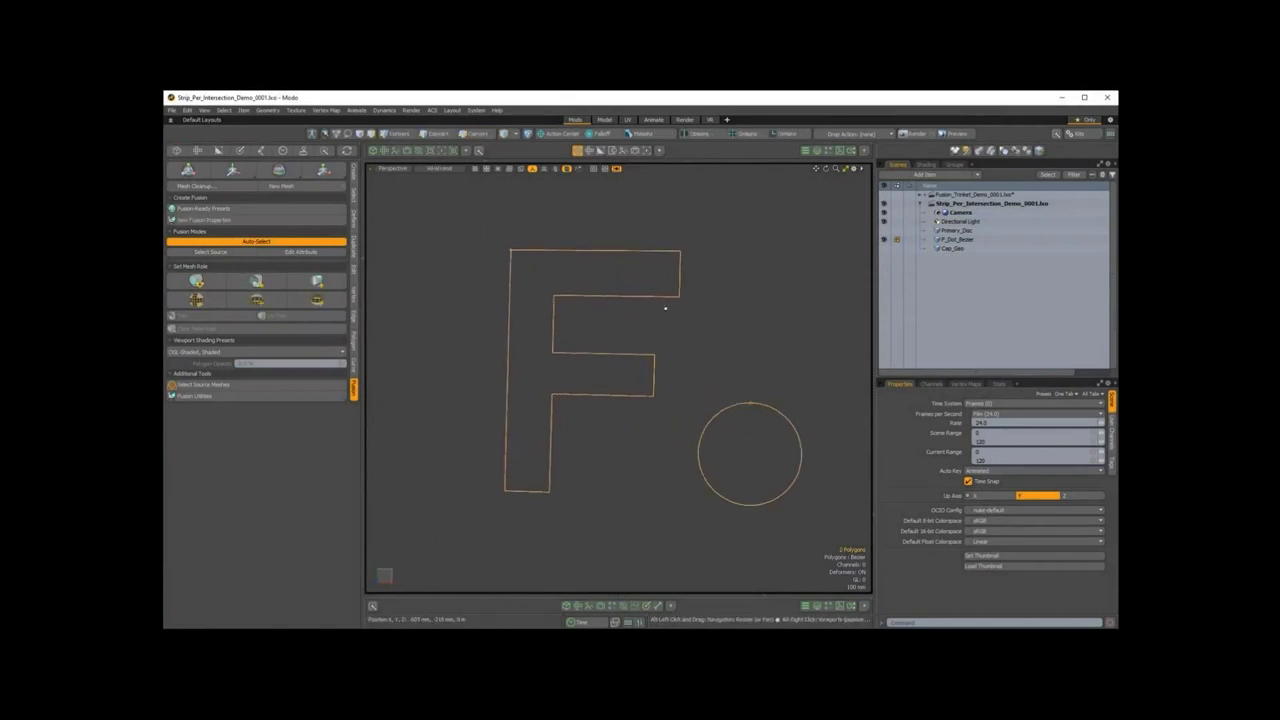
pyautogui.moveTo(676, 304); pyautogui.dragTo(693, 305, button='right')
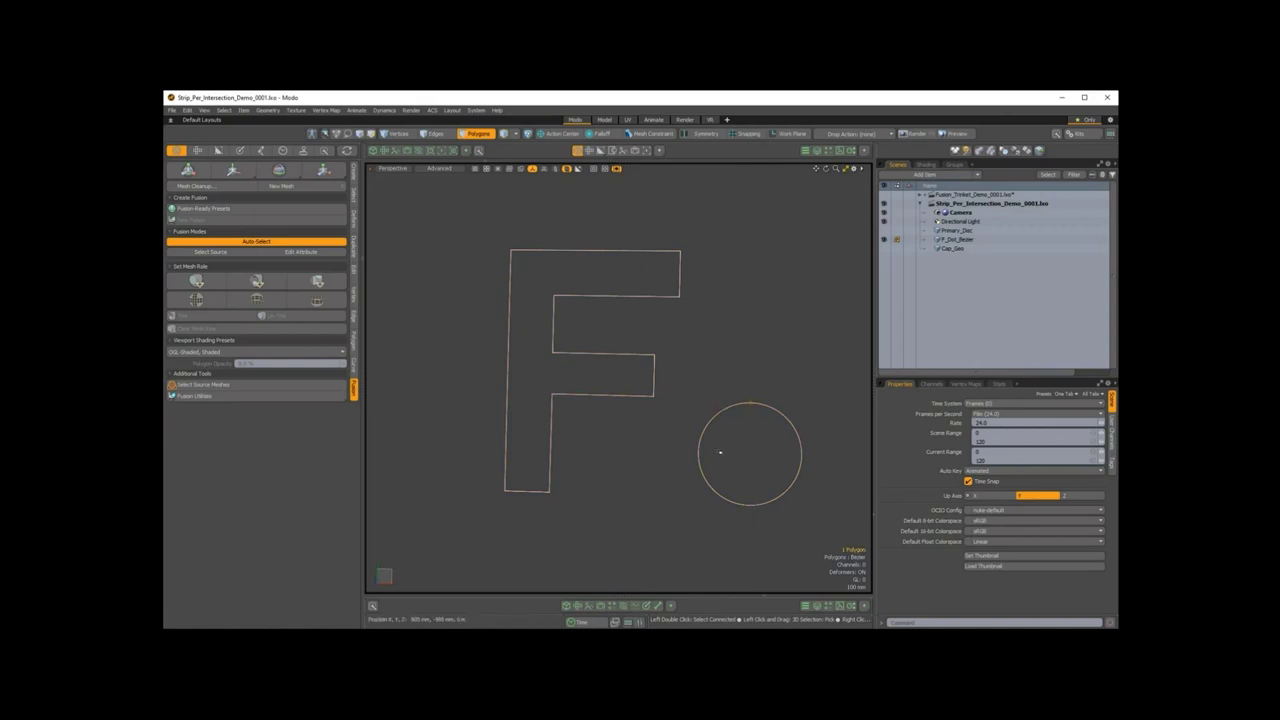
pyautogui.keyDown('alt'); pyautogui.moveTo(714, 412); pyautogui.dragTo(666, 402); pyautogui.keyUp('alt')
pyautogui.press('3')
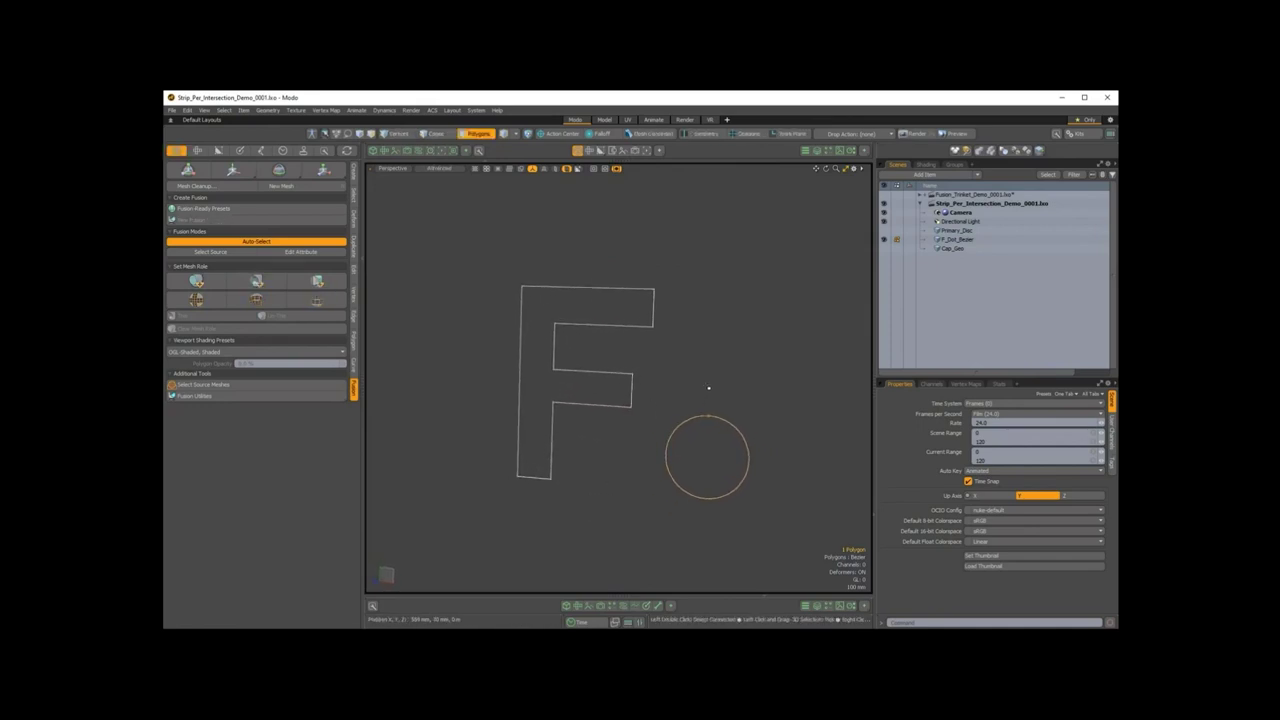
pyautogui.keyDown('alt'); pyautogui.moveTo(737, 380); pyautogui.dragTo(731, 374); pyautogui.keyUp('alt')
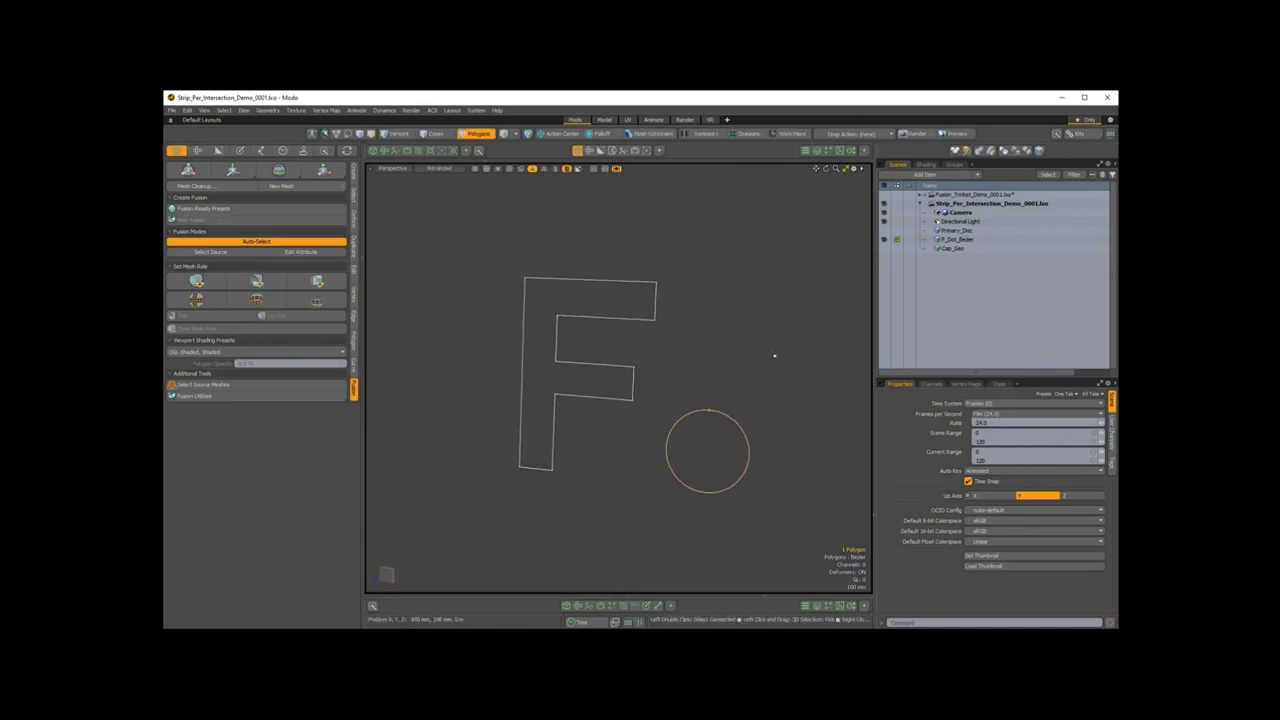
pyautogui.keyDown('alt'); pyautogui.moveTo(764, 374); pyautogui.dragTo(763, 320); pyautogui.keyUp('alt')
# - Make the Primary_Disc mesh visible together with the F and dot curves, and clear the selection
pyautogui.click(945, 232)
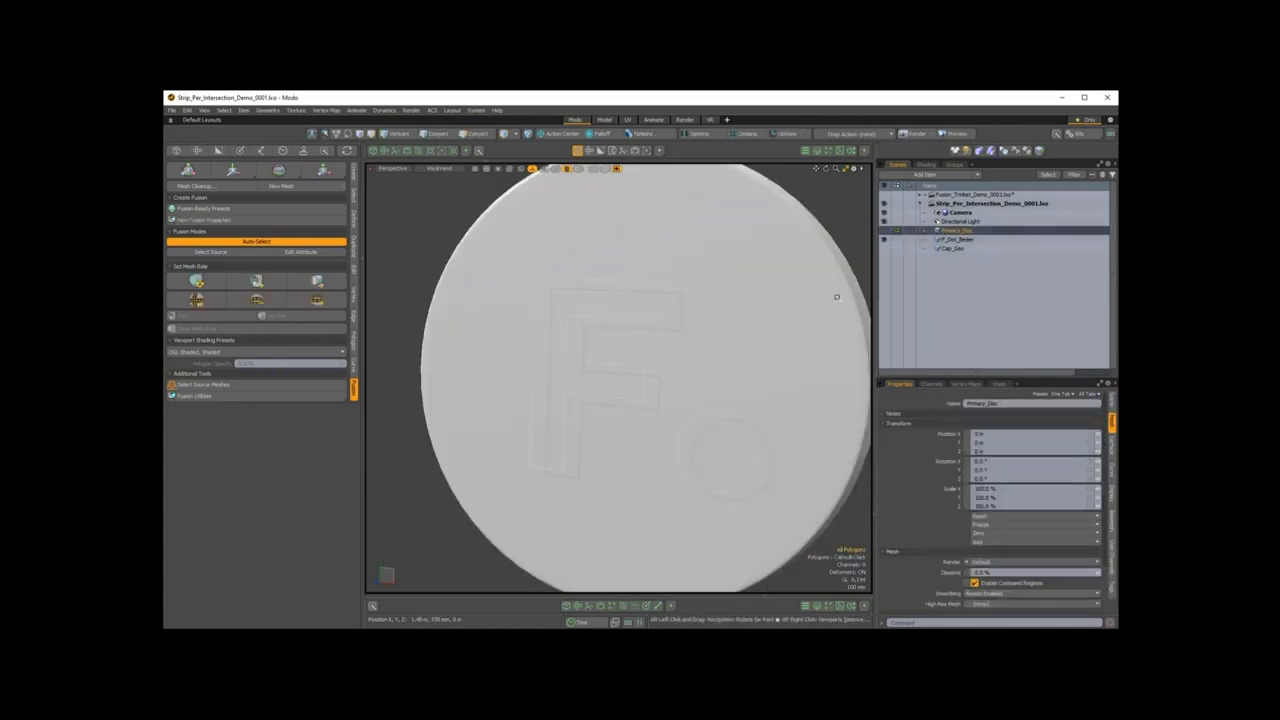
pyautogui.scroll(-4, 837, 295)
pyautogui.keyDown('alt'); pyautogui.keyDown('shift'); pyautogui.moveTo(689, 383); pyautogui.dragTo(664, 334); pyautogui.keyUp('shift'); pyautogui.keyUp('alt')
pyautogui.scroll(1, 631, 329)
pyautogui.press('3')
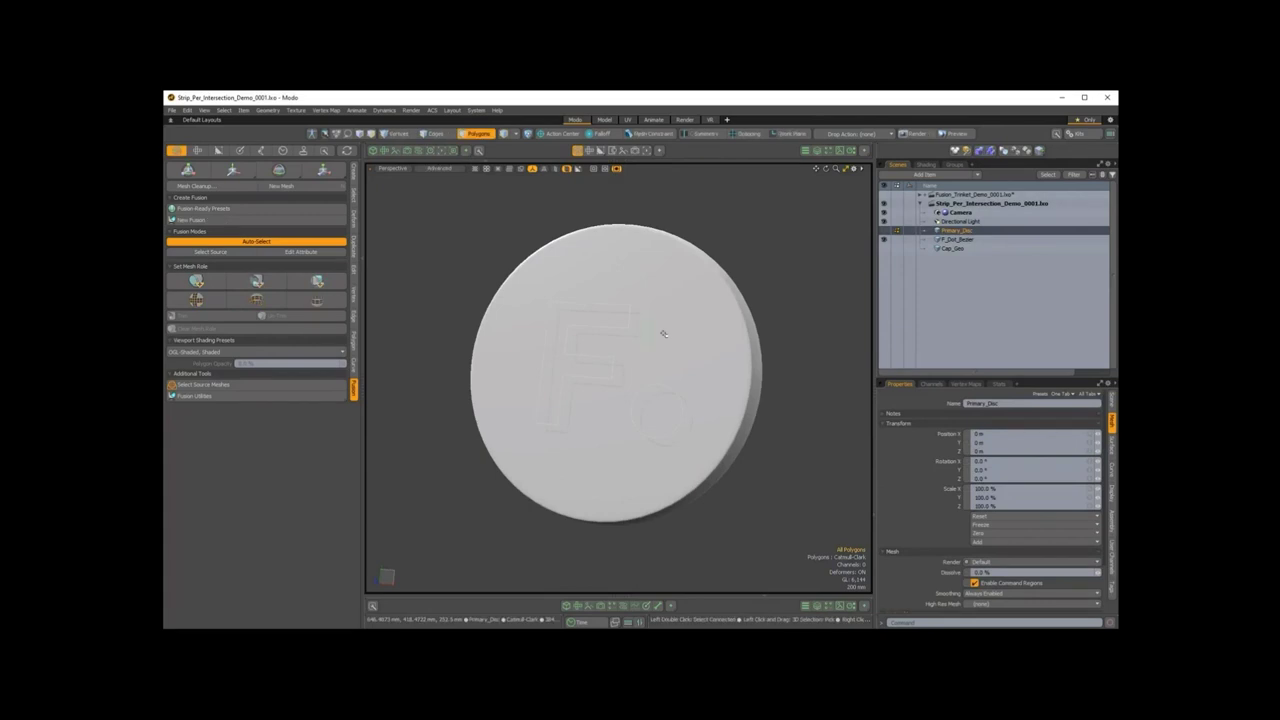
pyautogui.press('5')
pyautogui.click(677, 329)
pyautogui.click(884, 231)
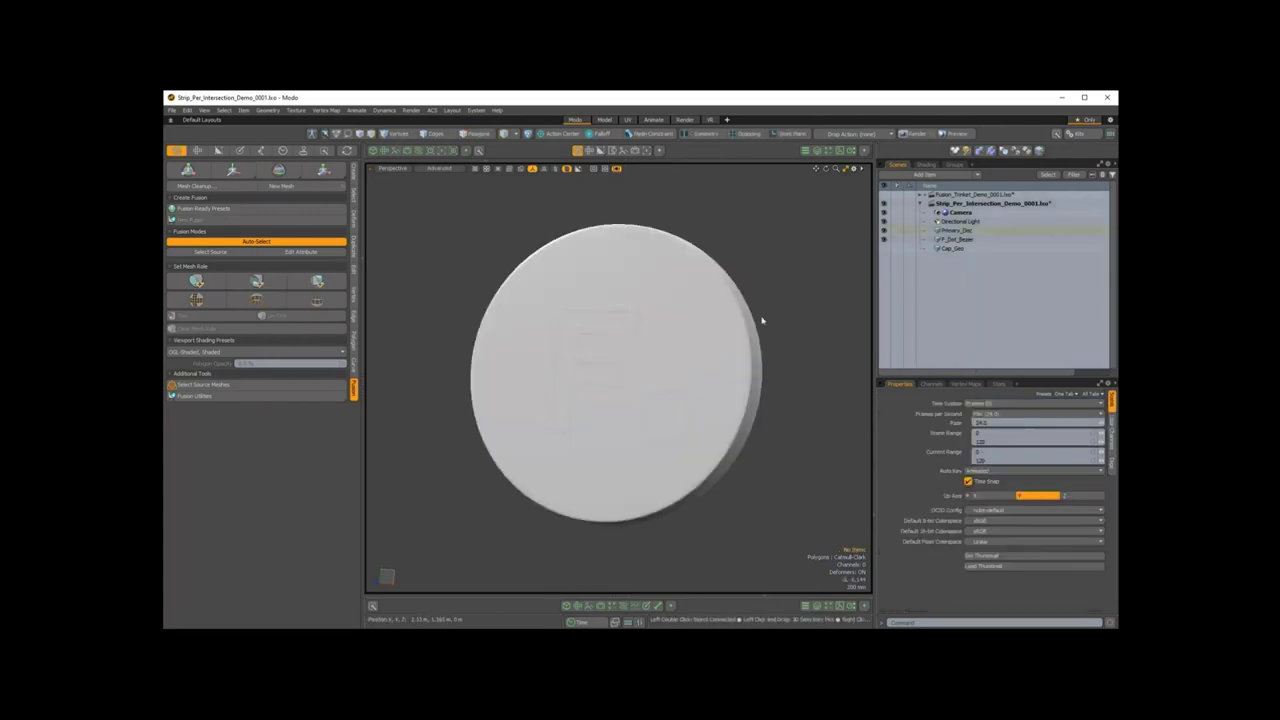
# - Create a new fusion from Primary_Disc and place F_Dot_Bezier above the Fusion Item in the item order
pyautogui.click(733, 324)
pyautogui.keyDown('alt'); pyautogui.moveTo(682, 346); pyautogui.dragTo(711, 327); pyautogui.keyUp('alt')
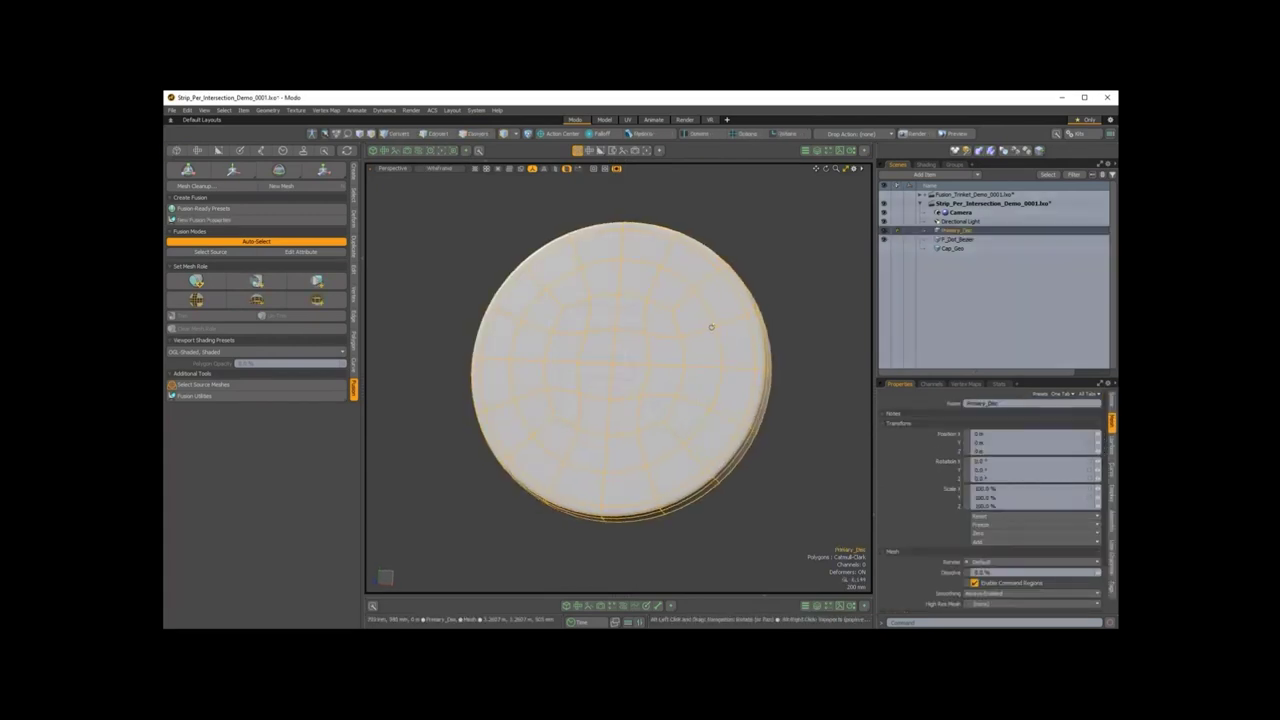
pyautogui.click(229, 222)
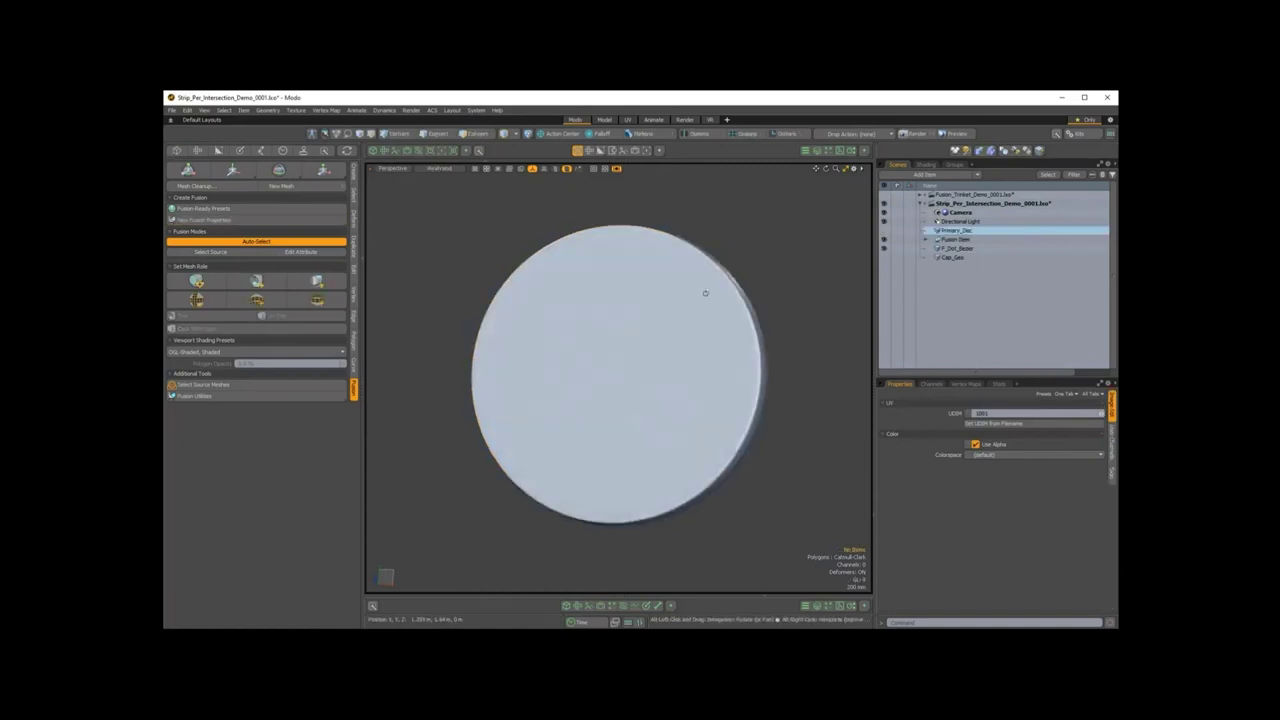
pyautogui.moveTo(963, 249); pyautogui.dragTo(965, 238)
pyautogui.keyDown('alt'); pyautogui.moveTo(610, 392); pyautogui.dragTo(666, 309); pyautogui.keyUp('alt')
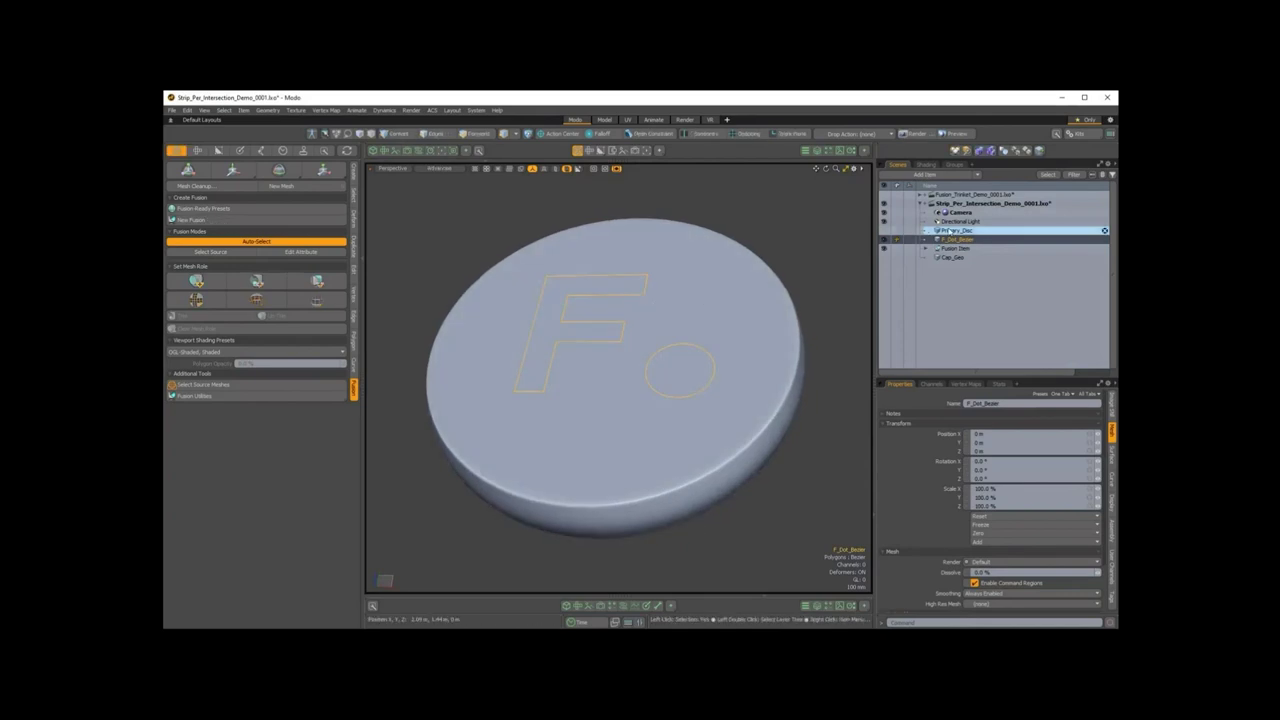
# - Add F_Dot_Bezier to the disc's fusion as another primary, using the source mesh selection mode
pyautogui.click(950, 249)
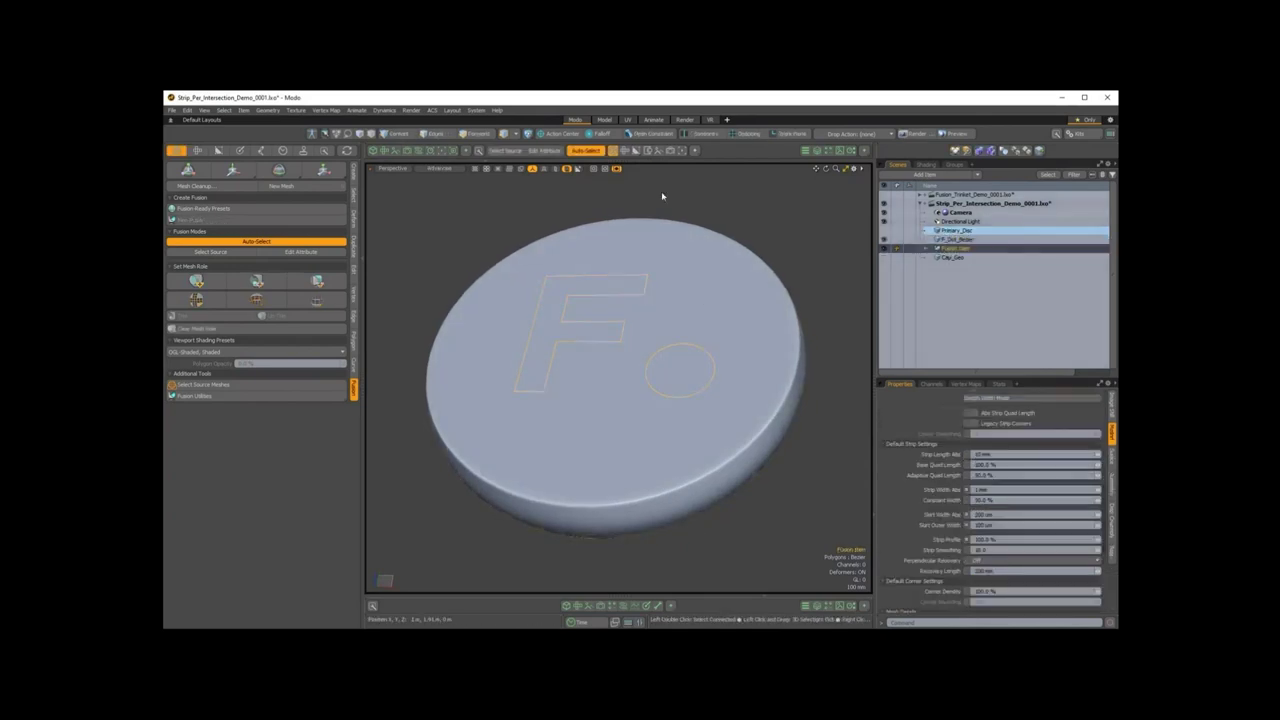
pyautogui.click(504, 151)
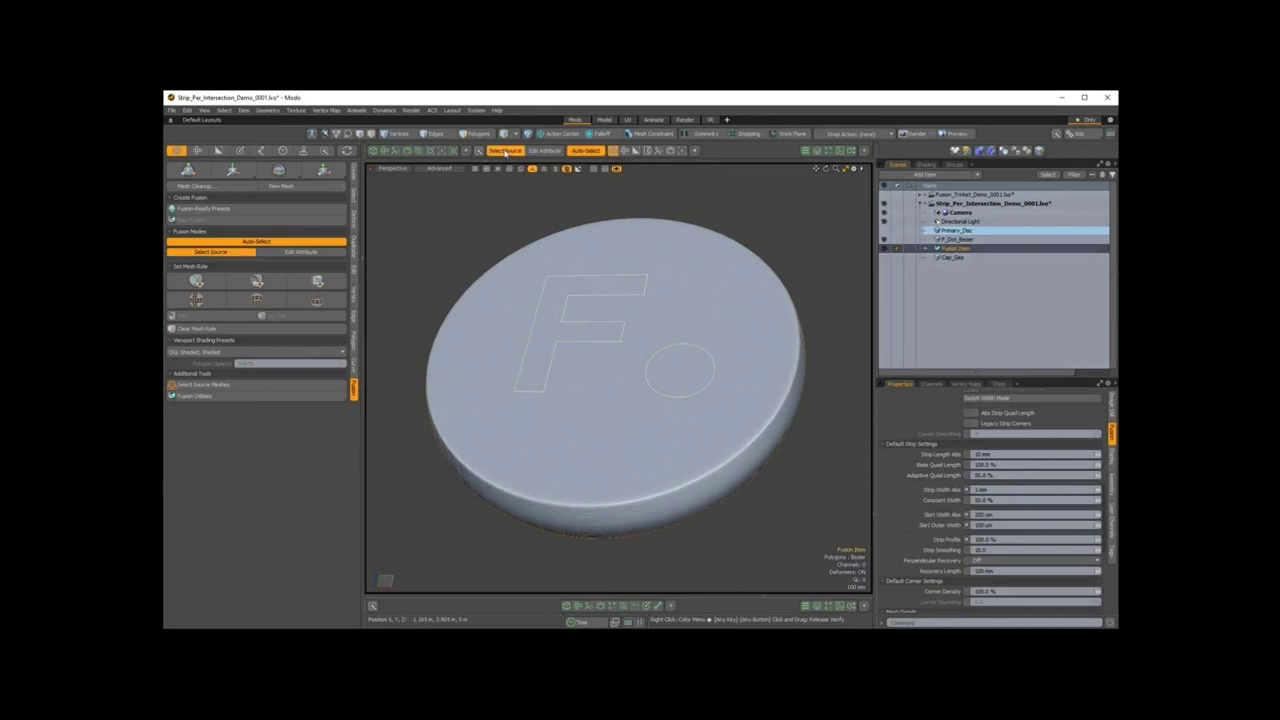
pyautogui.click(709, 315)
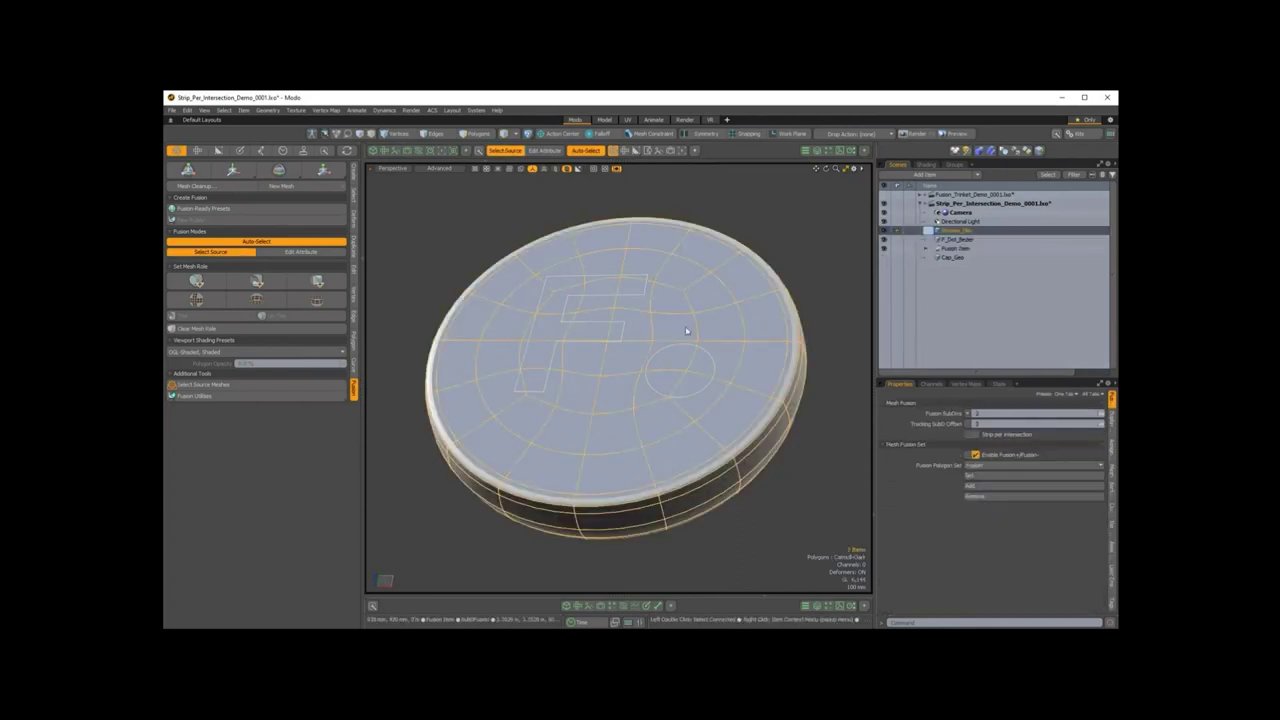
pyautogui.keyDown('ctrl'); pyautogui.click(955, 240); pyautogui.keyUp('ctrl')
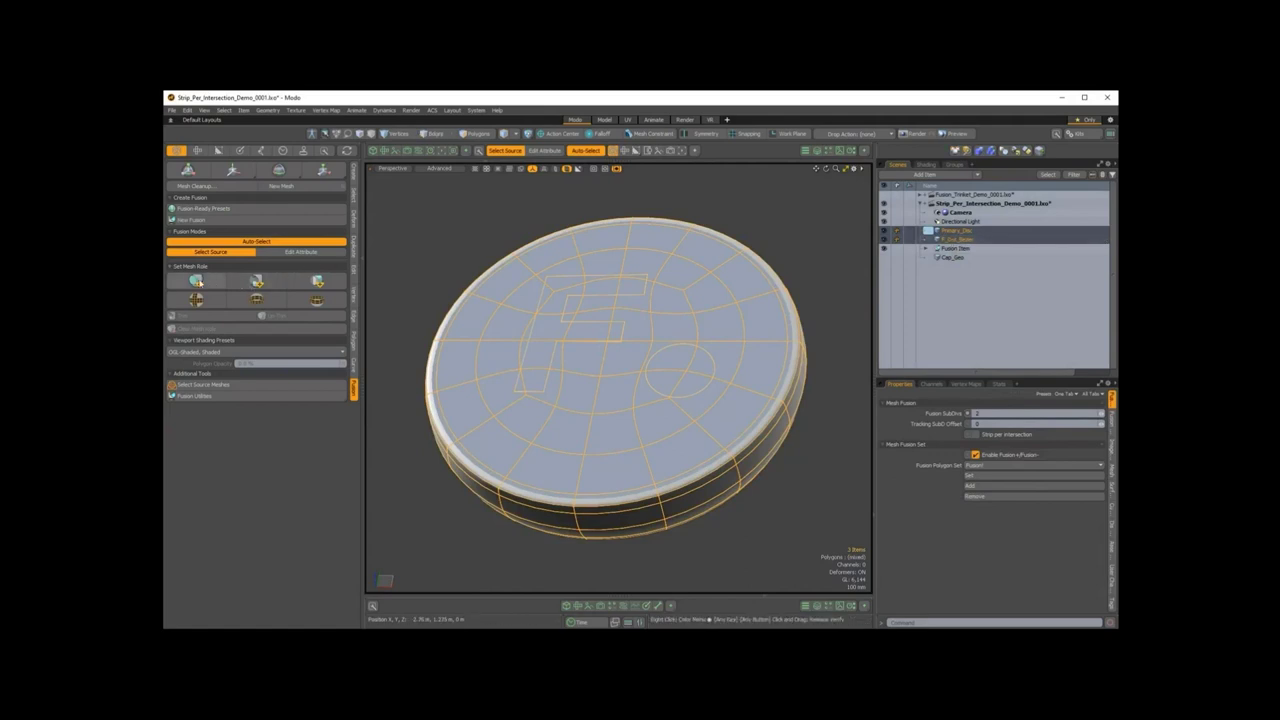
pyautogui.click(197, 282)
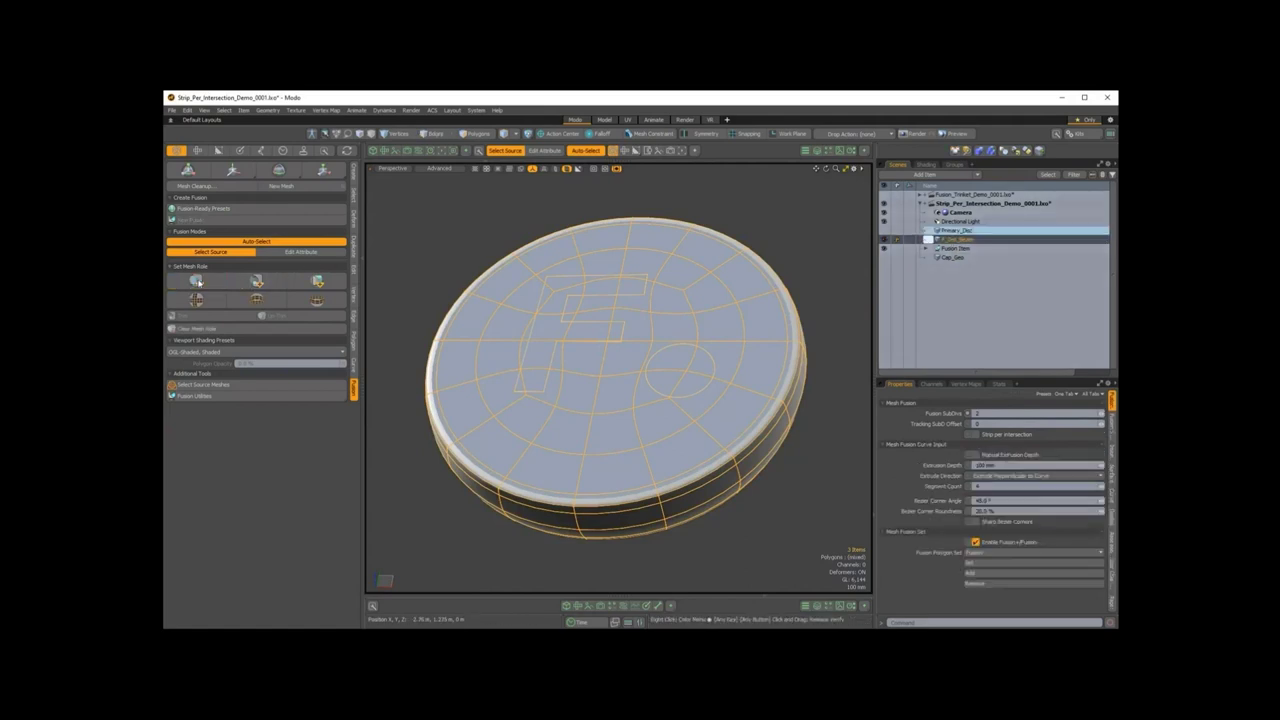
pyautogui.click(506, 237)
# - Examine the extruded F and dot walls on the disc from several angles, with the wireframe displayed
pyautogui.keyDown('alt'); pyautogui.moveTo(610, 384); pyautogui.dragTo(598, 285); pyautogui.keyUp('alt')
pyautogui.scroll(3, 706, 349)
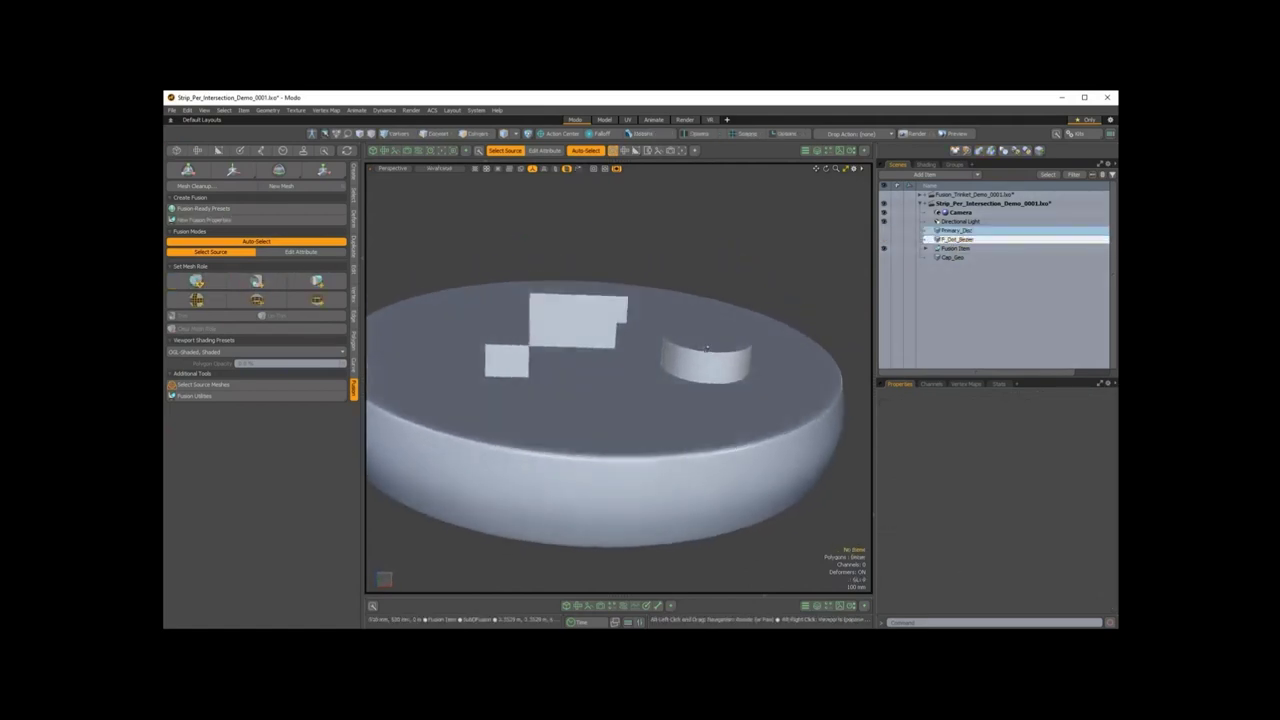
pyautogui.keyDown('alt'); pyautogui.moveTo(706, 348); pyautogui.dragTo(514, 392); pyautogui.keyUp('alt')
pyautogui.scroll(5, 630, 353)
pyautogui.keyDown('alt'); pyautogui.moveTo(632, 352); pyautogui.dragTo(712, 420); pyautogui.keyUp('alt')
pyautogui.scroll(-5, 640, 363)
pyautogui.hotkey('ctrl', '3')
pyautogui.click(714, 440)
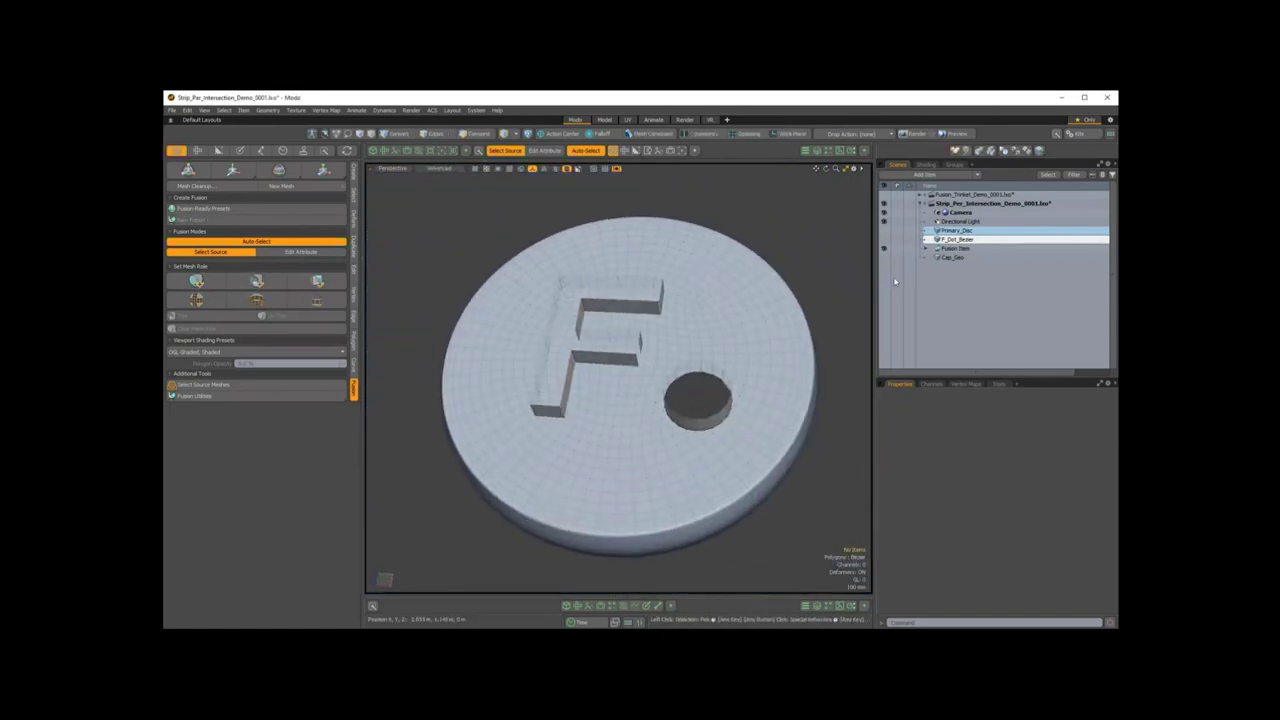
# - Move Cap_Geo above the Fusion Item in the item order and show it over the disc
pyautogui.click(949, 259)
pyautogui.moveTo(949, 259); pyautogui.dragTo(951, 245)
pyautogui.click(884, 249)
pyautogui.keyDown('alt'); pyautogui.moveTo(640, 305); pyautogui.dragTo(765, 323); pyautogui.keyUp('alt')
pyautogui.keyDown('alt'); pyautogui.moveTo(688, 314); pyautogui.dragTo(657, 350); pyautogui.keyUp('alt')
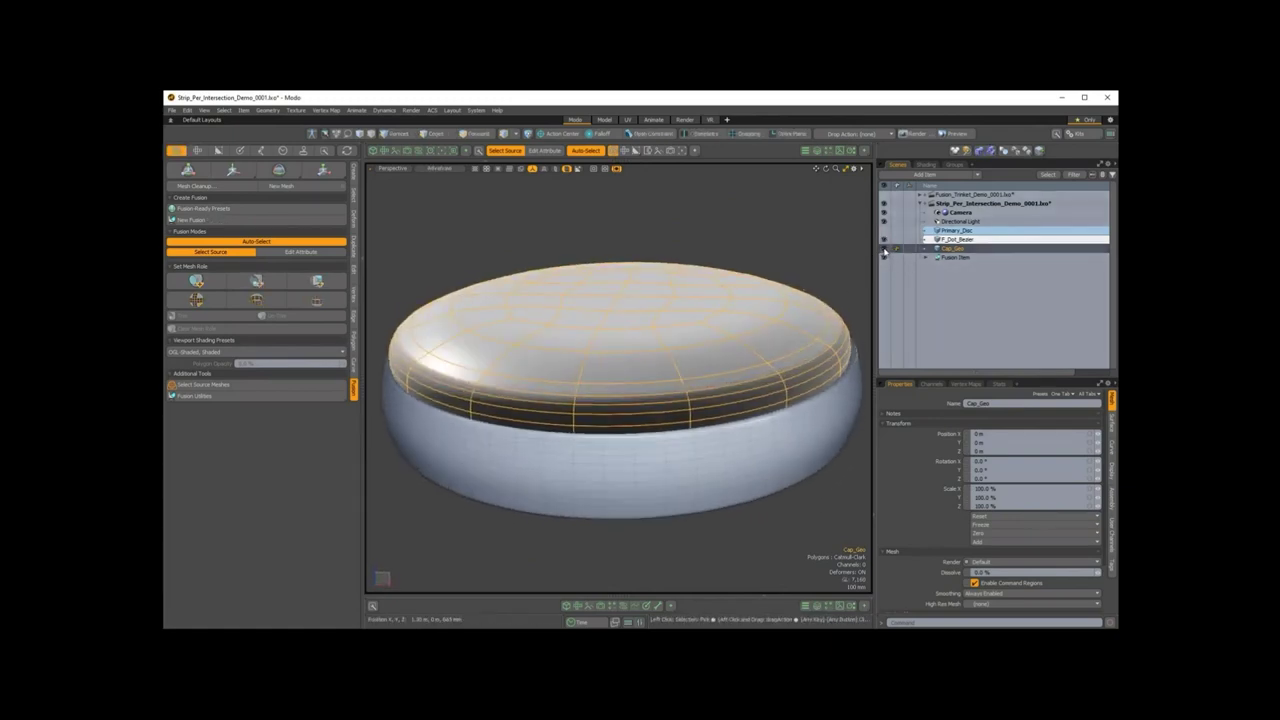
# - Hide Cap_Geo, enable manual extrusion depth for F_Dot_Bezier and set the depth to 400 mm
pyautogui.click(883, 249)
pyautogui.click(958, 241)
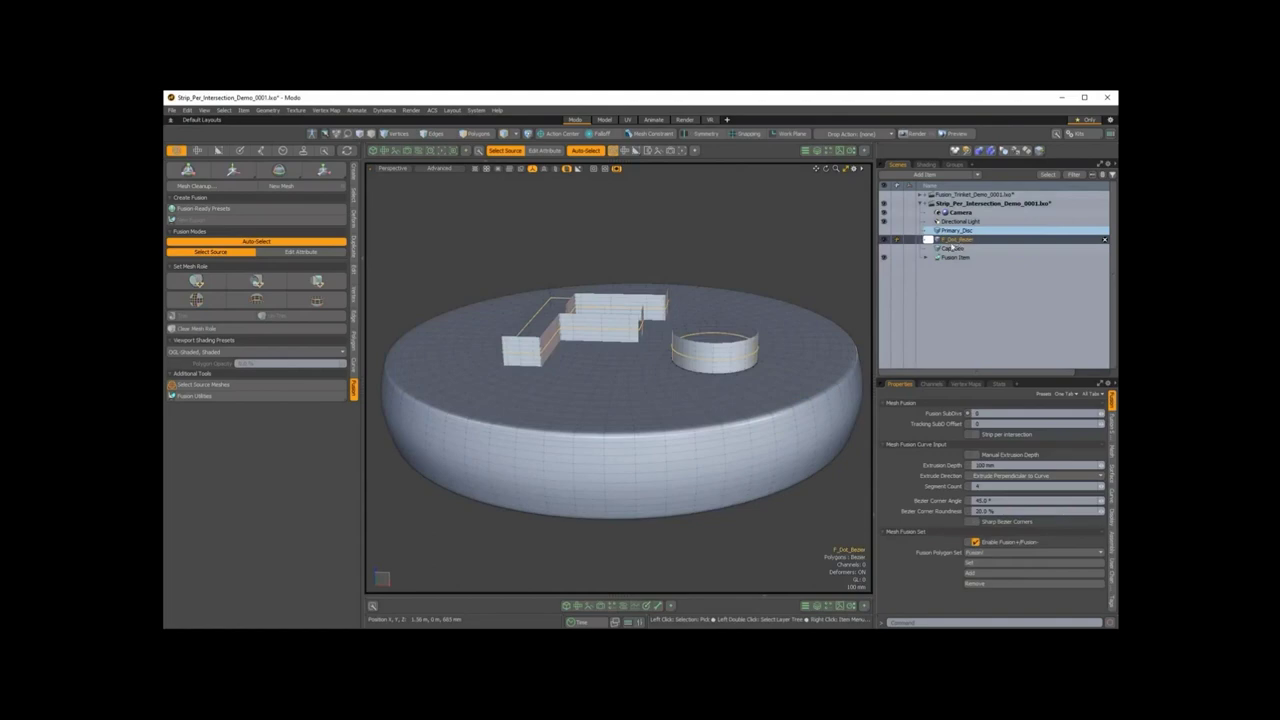
pyautogui.click(976, 455)
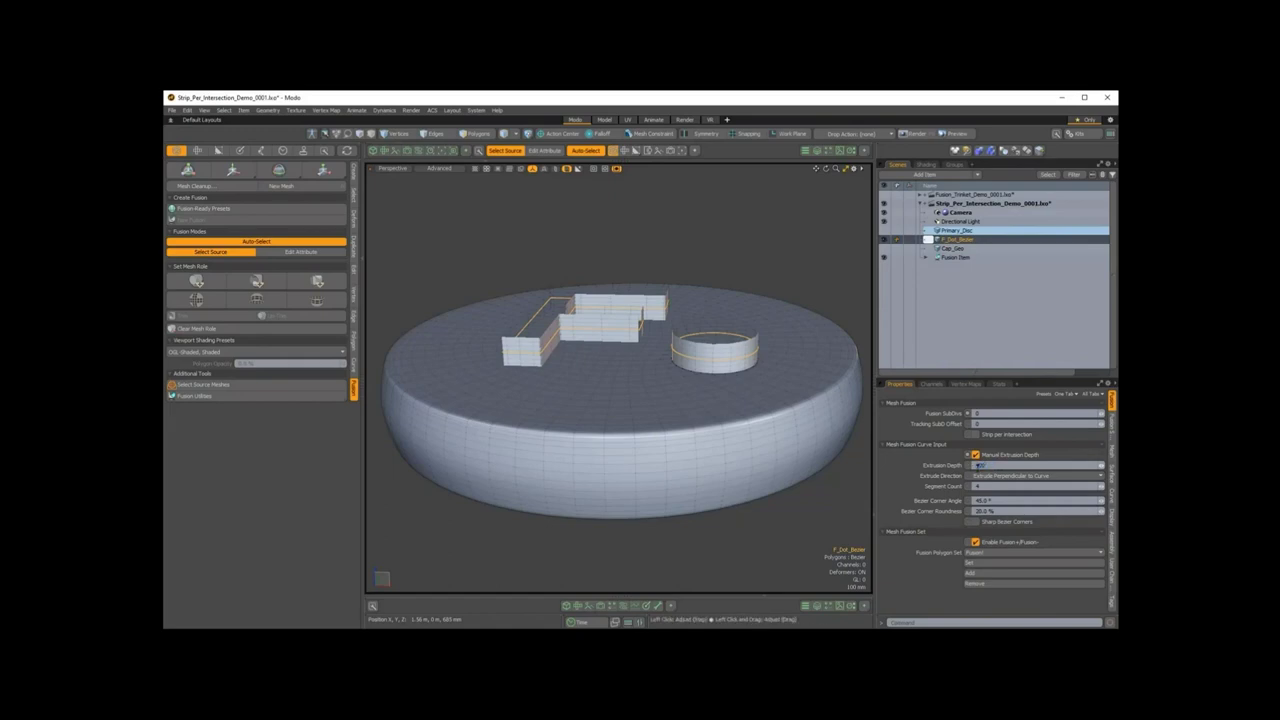
pyautogui.press('Return')
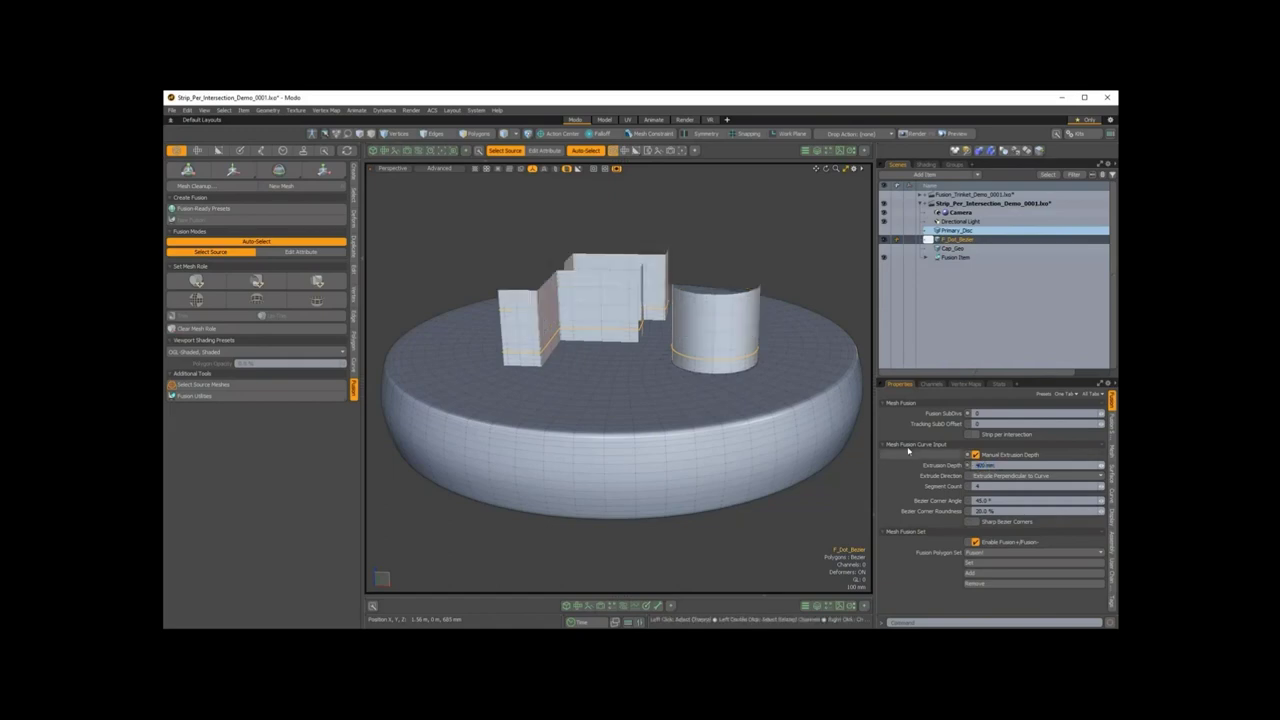
pyautogui.keyDown('alt'); pyautogui.moveTo(624, 450); pyautogui.dragTo(622, 274); pyautogui.keyUp('alt')
pyautogui.keyDown('alt'); pyautogui.moveTo(657, 380); pyautogui.dragTo(690, 630); pyautogui.keyUp('alt')
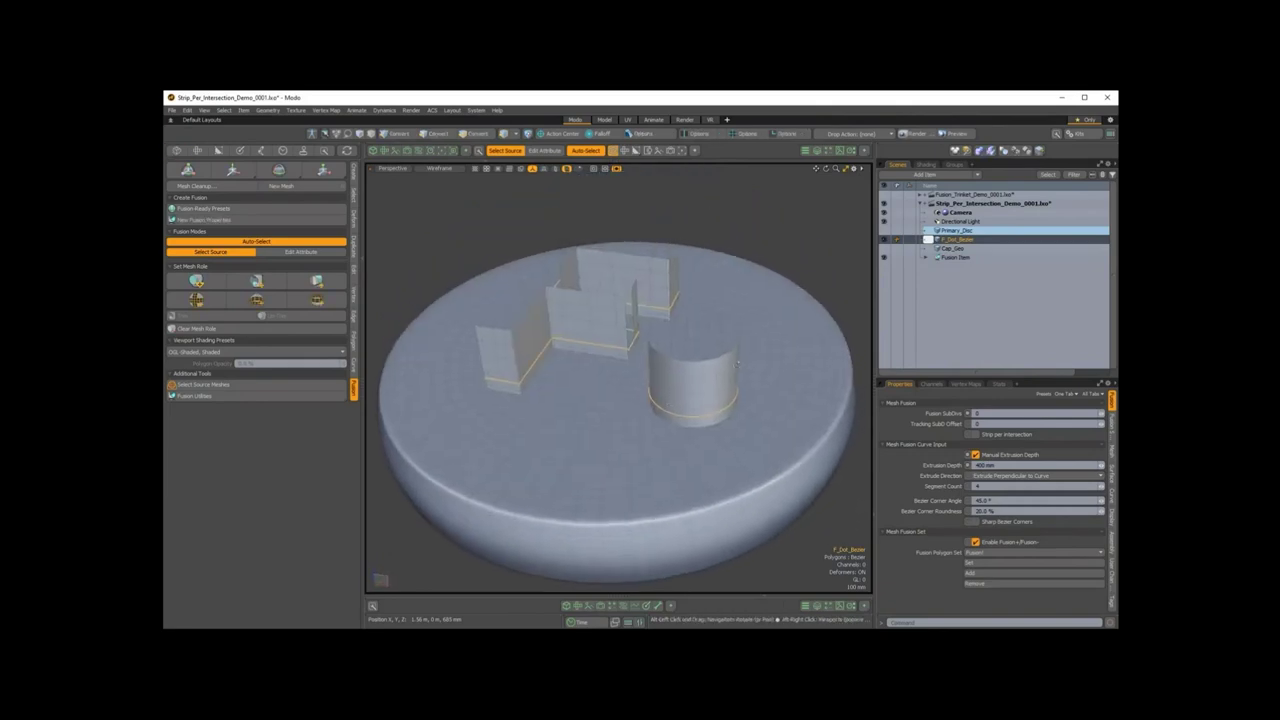
# - Show Cap_Geo and apply it to F_Dot_Bezier with the intersection mesh role, using the source mesh selection mode
pyautogui.click(885, 248)
pyautogui.keyDown('alt'); pyautogui.moveTo(688, 350); pyautogui.dragTo(690, 251); pyautogui.keyUp('alt')
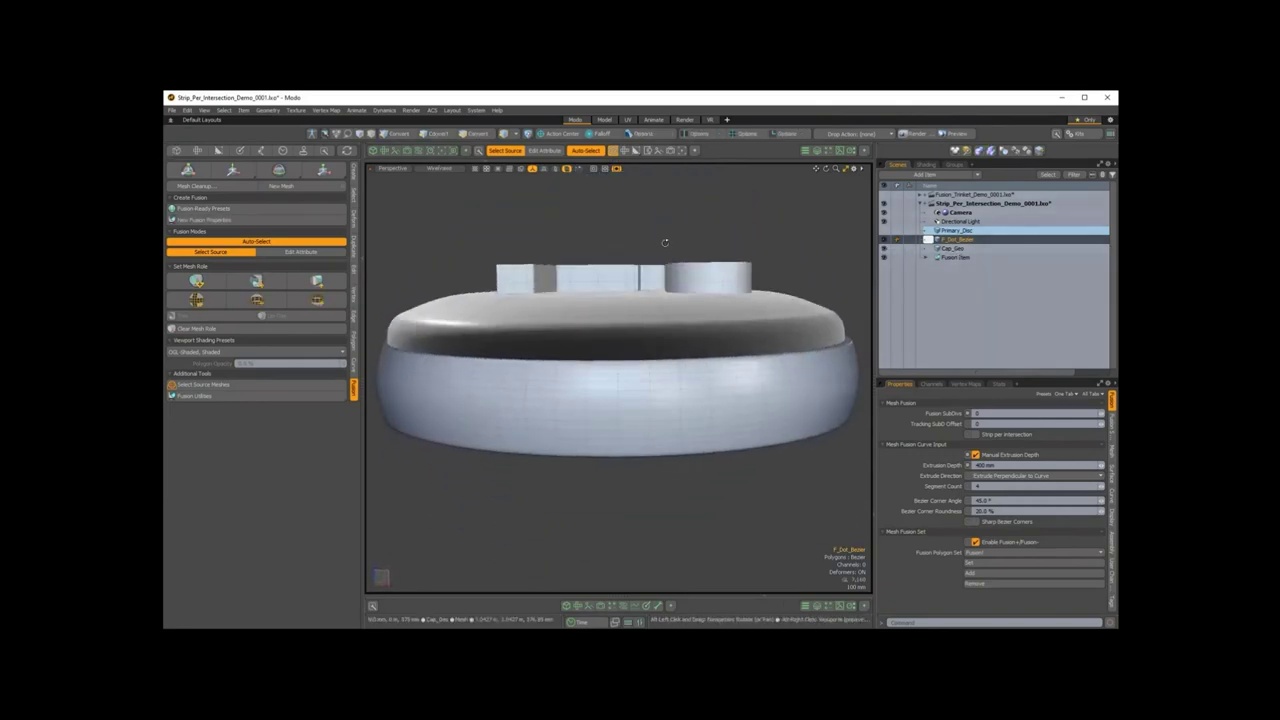
pyautogui.press('3')
pyautogui.click(953, 249)
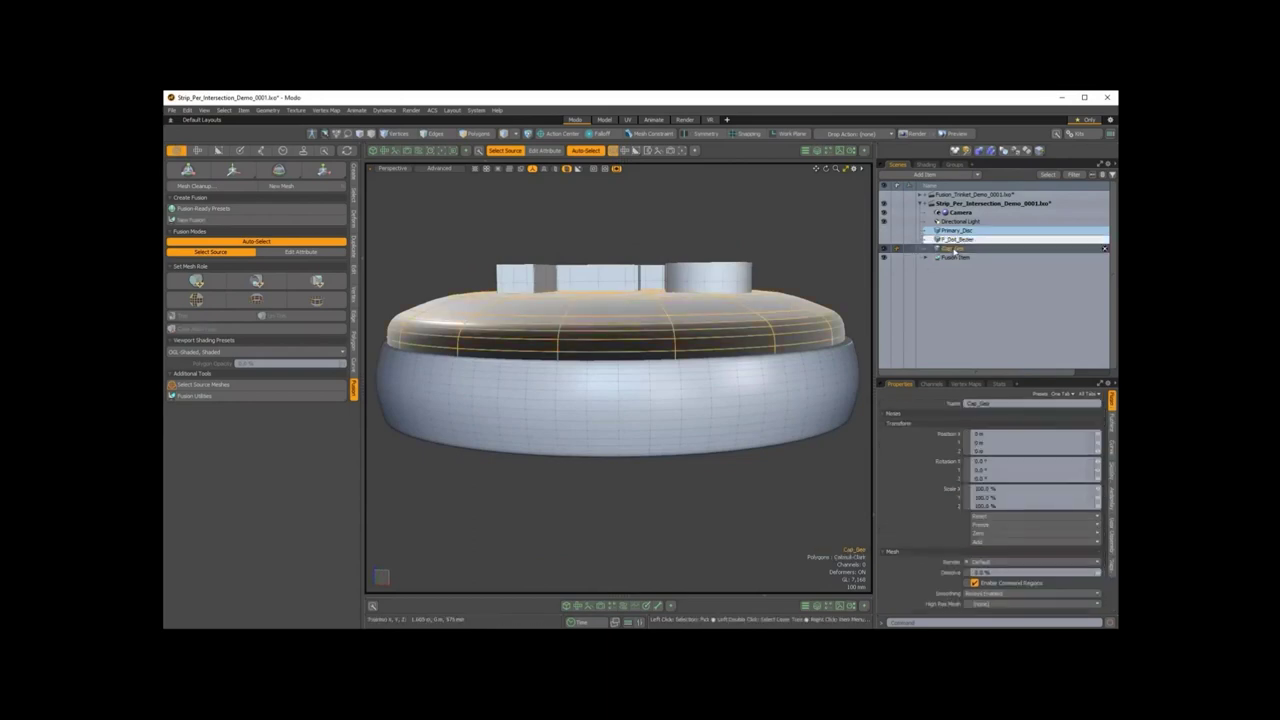
pyautogui.keyDown('alt'); pyautogui.moveTo(614, 289); pyautogui.dragTo(612, 325); pyautogui.keyUp('alt')
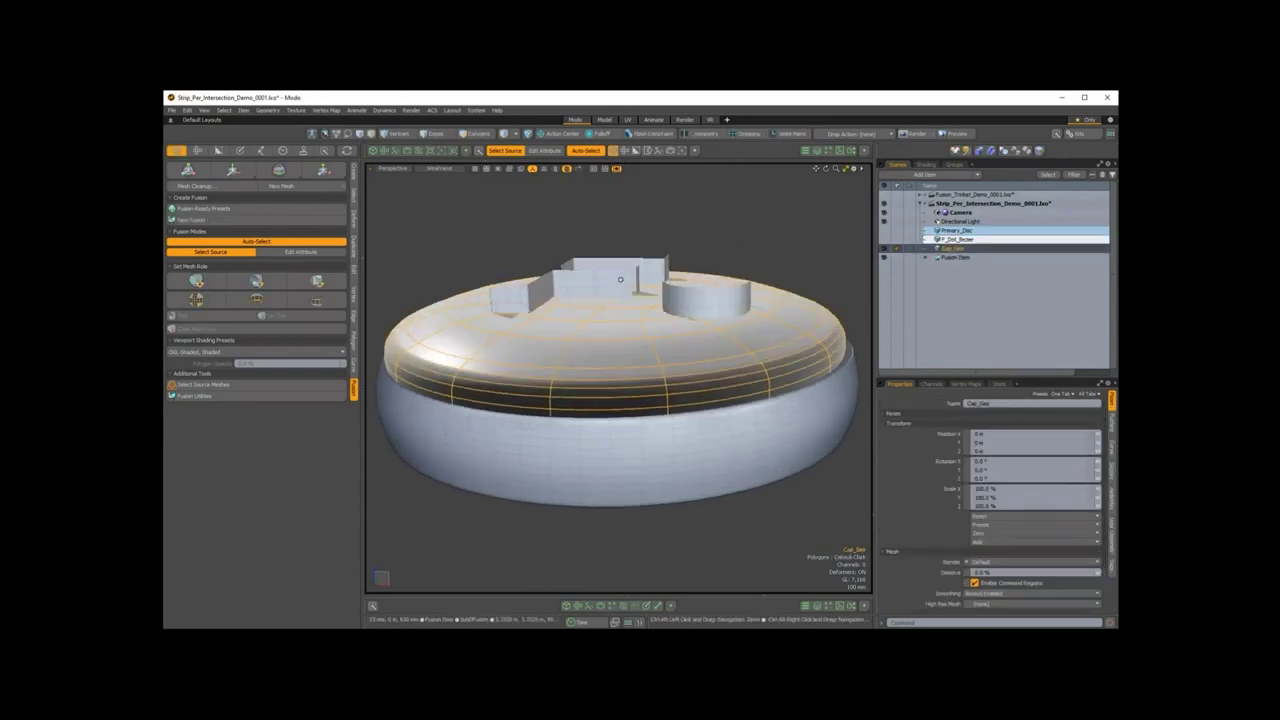
pyautogui.scroll(3, 610, 288)
pyautogui.keyDown('shift'); pyautogui.click(599, 291); pyautogui.keyUp('shift')
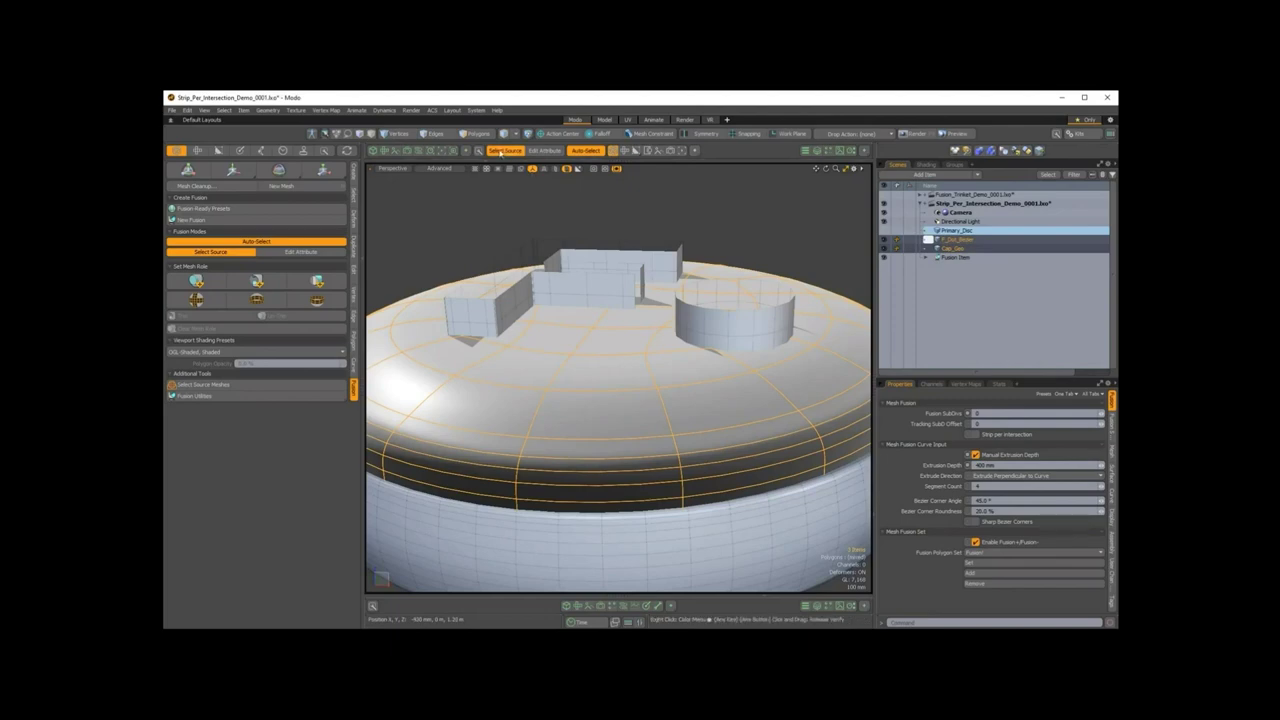
pyautogui.keyDown('ctrl'); pyautogui.keyDown('alt'); pyautogui.moveTo(581, 241); pyautogui.dragTo(541, 246); pyautogui.keyUp('alt'); pyautogui.keyUp('ctrl')
pyautogui.keyDown('alt'); pyautogui.moveTo(541, 246); pyautogui.dragTo(541, 276); pyautogui.keyUp('alt')
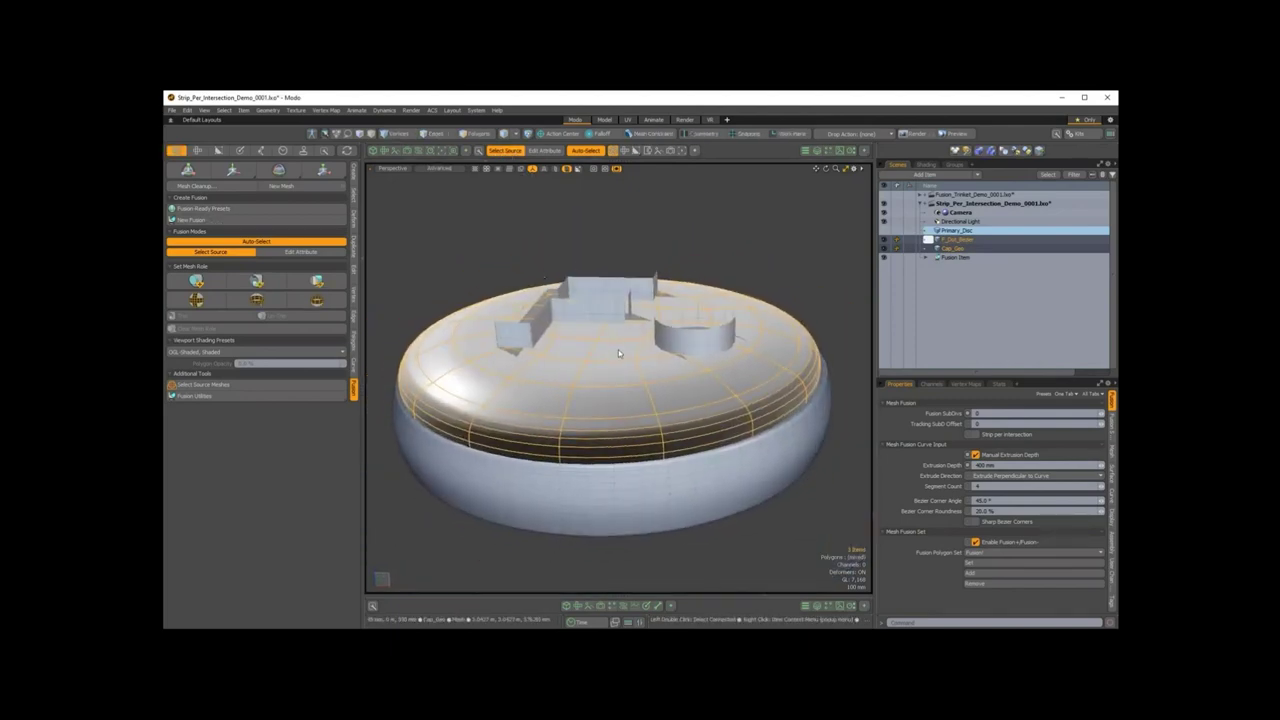
pyautogui.click(327, 284)
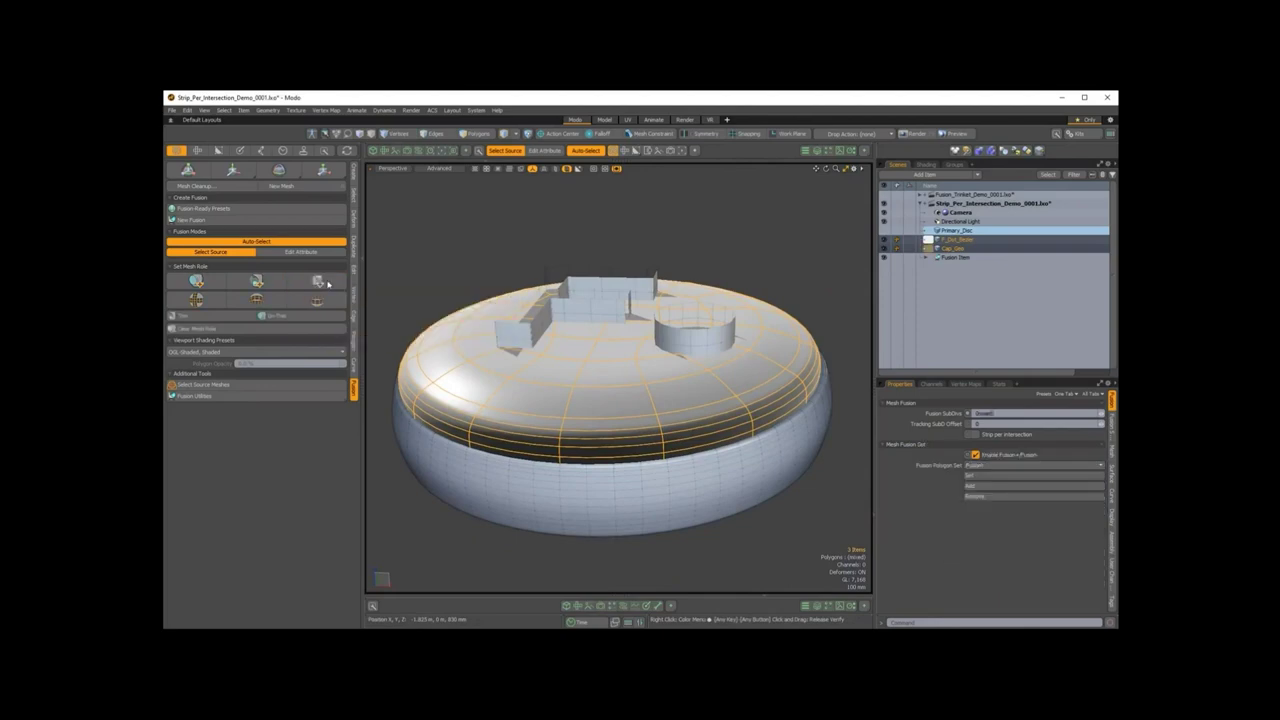
pyautogui.click(420, 268)
# - Hide Cap_Geo and inspect the F walls and the dot on the disc
pyautogui.keyDown('alt'); pyautogui.moveTo(677, 280); pyautogui.dragTo(684, 362); pyautogui.keyUp('alt')
pyautogui.keyDown('ctrl'); pyautogui.keyDown('alt'); pyautogui.moveTo(684, 362); pyautogui.dragTo(729, 279); pyautogui.keyUp('alt'); pyautogui.keyUp('ctrl')
pyautogui.click(884, 249)
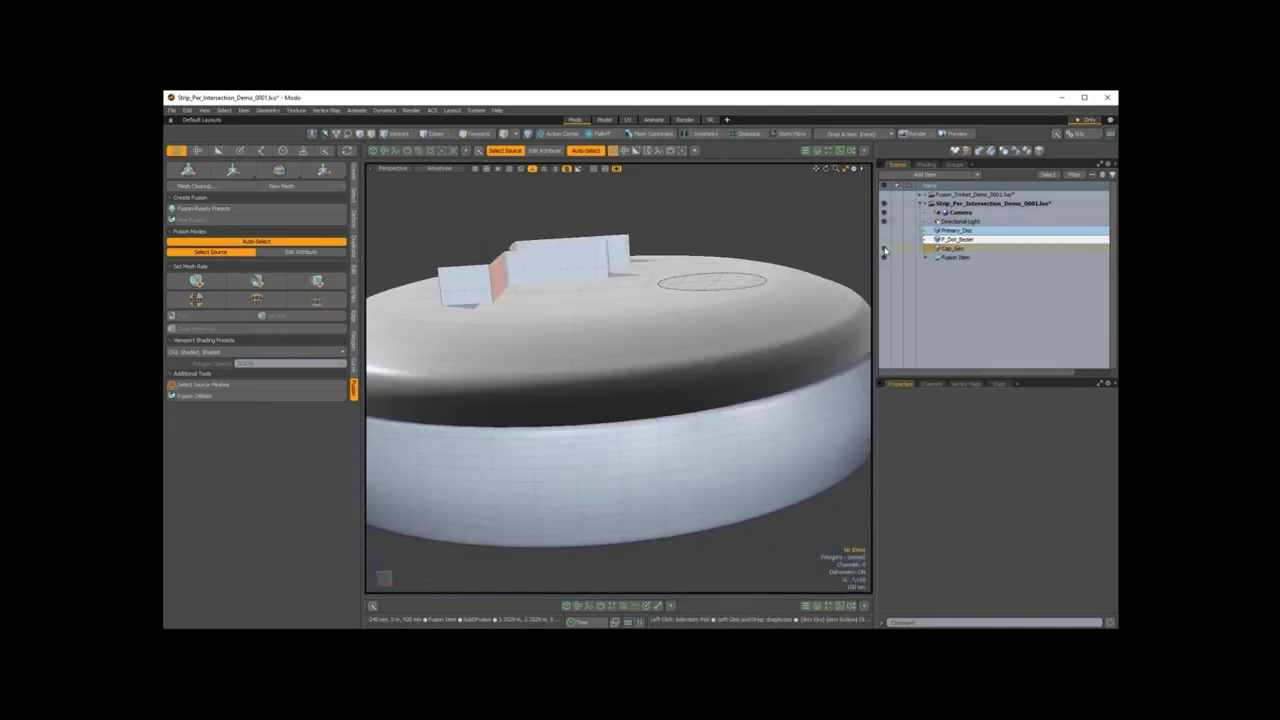
pyautogui.click(884, 250)
pyautogui.keyDown('alt'); pyautogui.moveTo(700, 300); pyautogui.dragTo(600, 345); pyautogui.keyUp('alt')
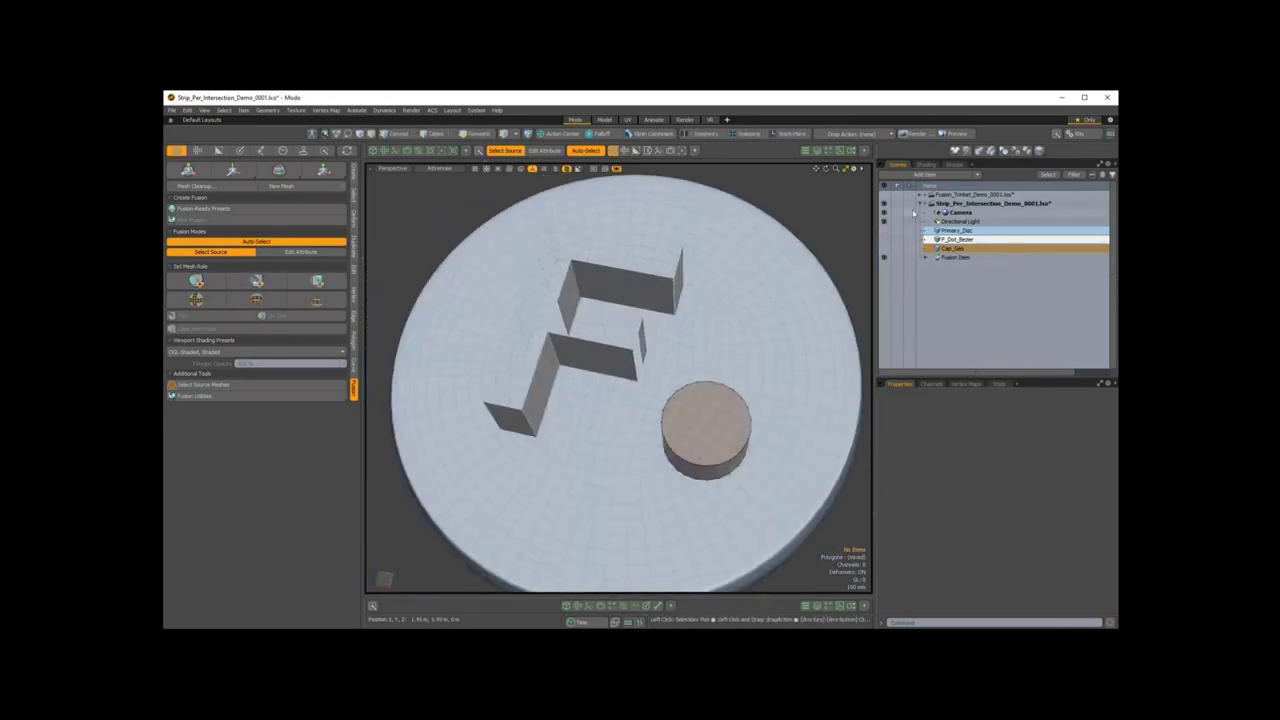
pyautogui.keyDown('alt'); pyautogui.moveTo(690, 330); pyautogui.dragTo(690, 318); pyautogui.keyUp('alt')
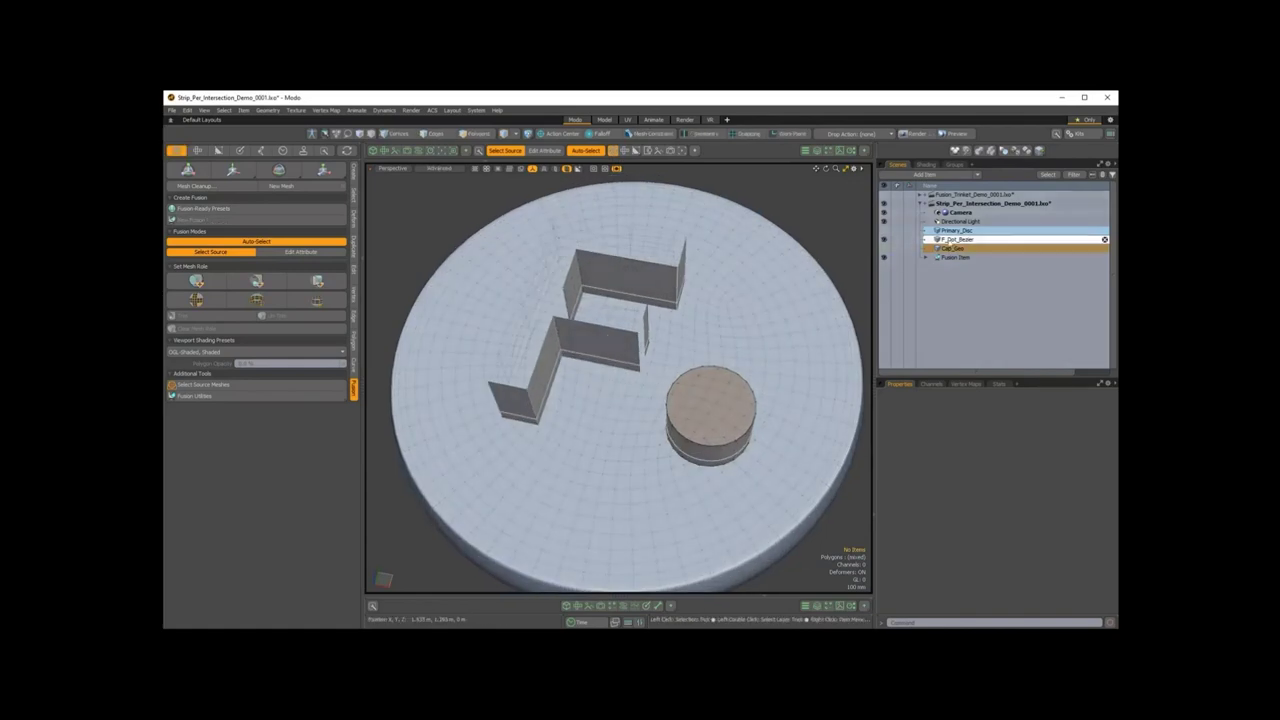
# - Set F_Dot_Bezier's Bezier corner angle to 11.25° and enable sharp Bezier corners
pyautogui.click(957, 240)
pyautogui.moveTo(590, 310)
pyautogui.keyDown('alt'); pyautogui.mouseDown()
pyautogui.moveTo(588, 296)
pyautogui.moveTo(590, 340)
pyautogui.moveTo(591, 248)
pyautogui.moveTo(565, 247)
pyautogui.mouseUp(); pyautogui.keyUp('alt')
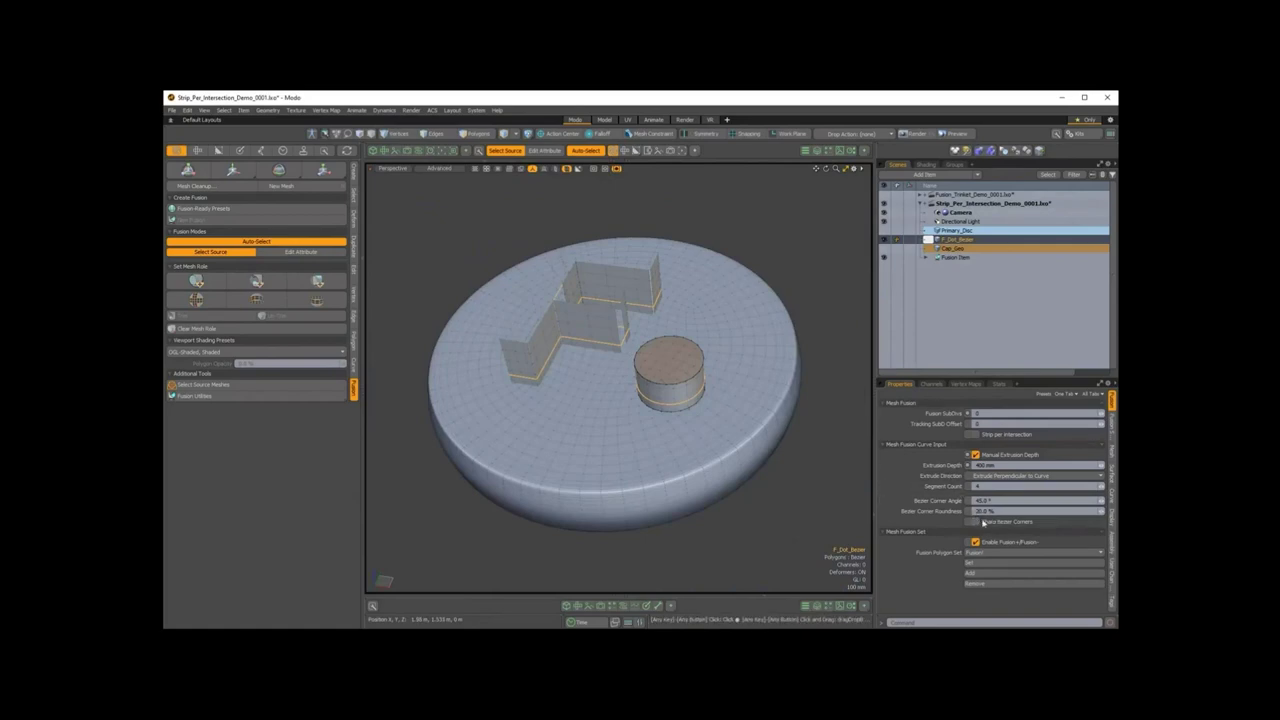
pyautogui.moveTo(572, 378)
pyautogui.keyDown('alt'); pyautogui.mouseDown()
pyautogui.moveTo(572, 403)
pyautogui.moveTo(574, 375)
pyautogui.mouseUp(); pyautogui.keyUp('alt')
pyautogui.moveTo(500, 370)
pyautogui.keyDown('alt'); pyautogui.keyDown('shift'); pyautogui.mouseDown()
pyautogui.moveTo(626, 369)
pyautogui.moveTo(717, 443)
pyautogui.moveTo(591, 380)
pyautogui.moveTo(597, 349)
pyautogui.moveTo(610, 390)
pyautogui.moveTo(600, 429)
pyautogui.moveTo(603, 395)
pyautogui.moveTo(535, 390)
pyautogui.mouseUp(); pyautogui.keyUp('shift'); pyautogui.keyUp('alt')
pyautogui.scroll(-6, 605, 421)
pyautogui.scroll(4, 603, 395)
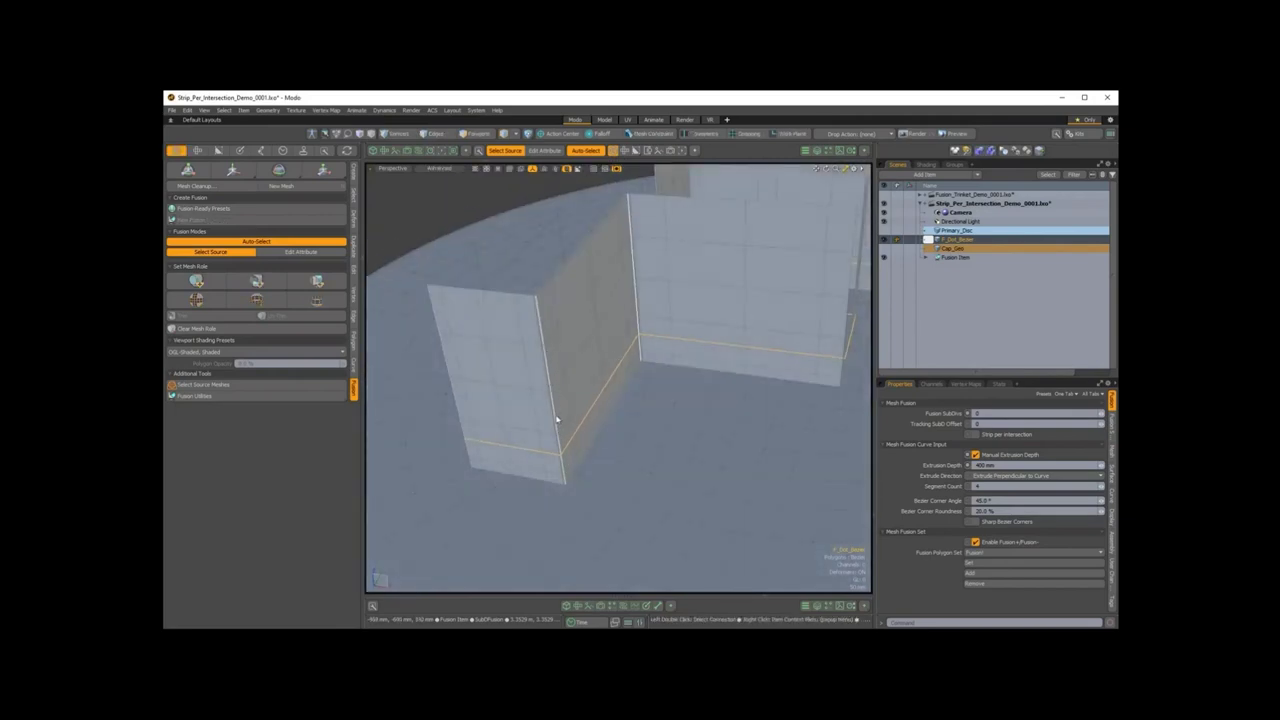
pyautogui.scroll(-3, 561, 431)
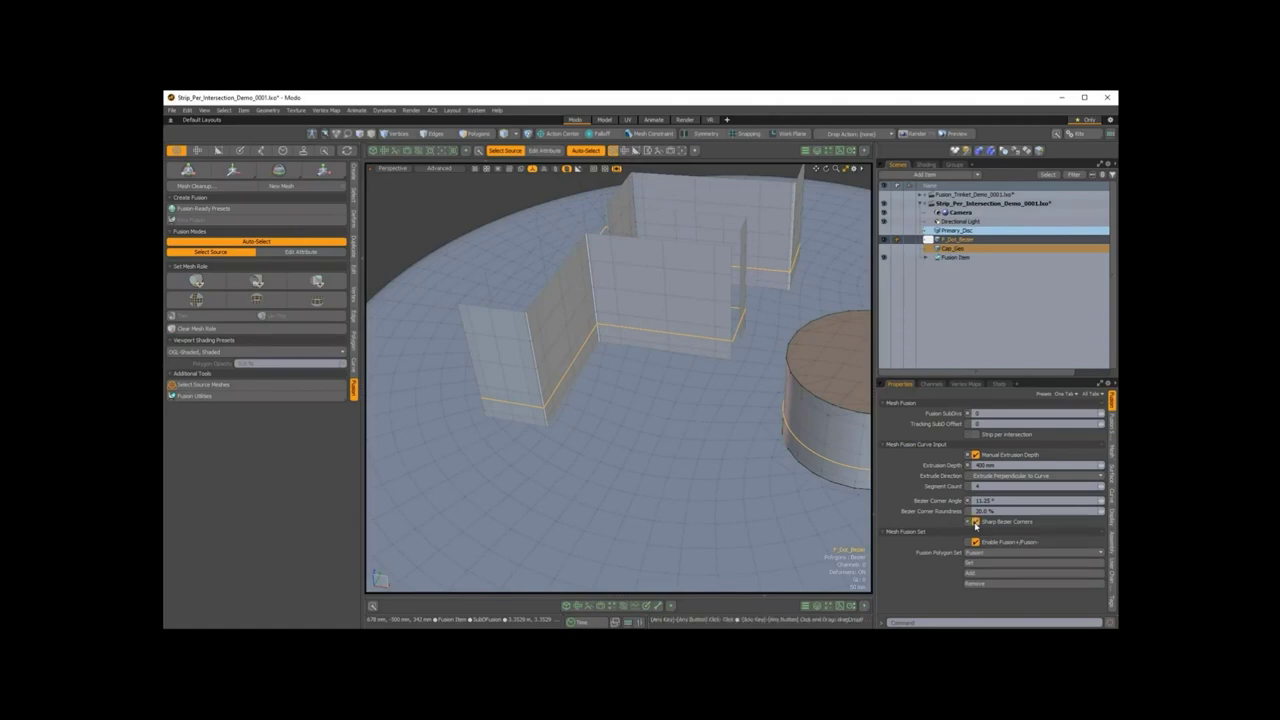
# - Examine the F's corners, walls and cap together with the dot, from several angles and up close
pyautogui.keyDown('alt'); pyautogui.moveTo(535, 367); pyautogui.dragTo(604, 482); pyautogui.keyUp('alt')
pyautogui.scroll(5, 677, 425)
pyautogui.scroll(-4, 592, 418)
pyautogui.keyDown('alt'); pyautogui.moveTo(690, 390); pyautogui.dragTo(788, 398); pyautogui.keyUp('alt')
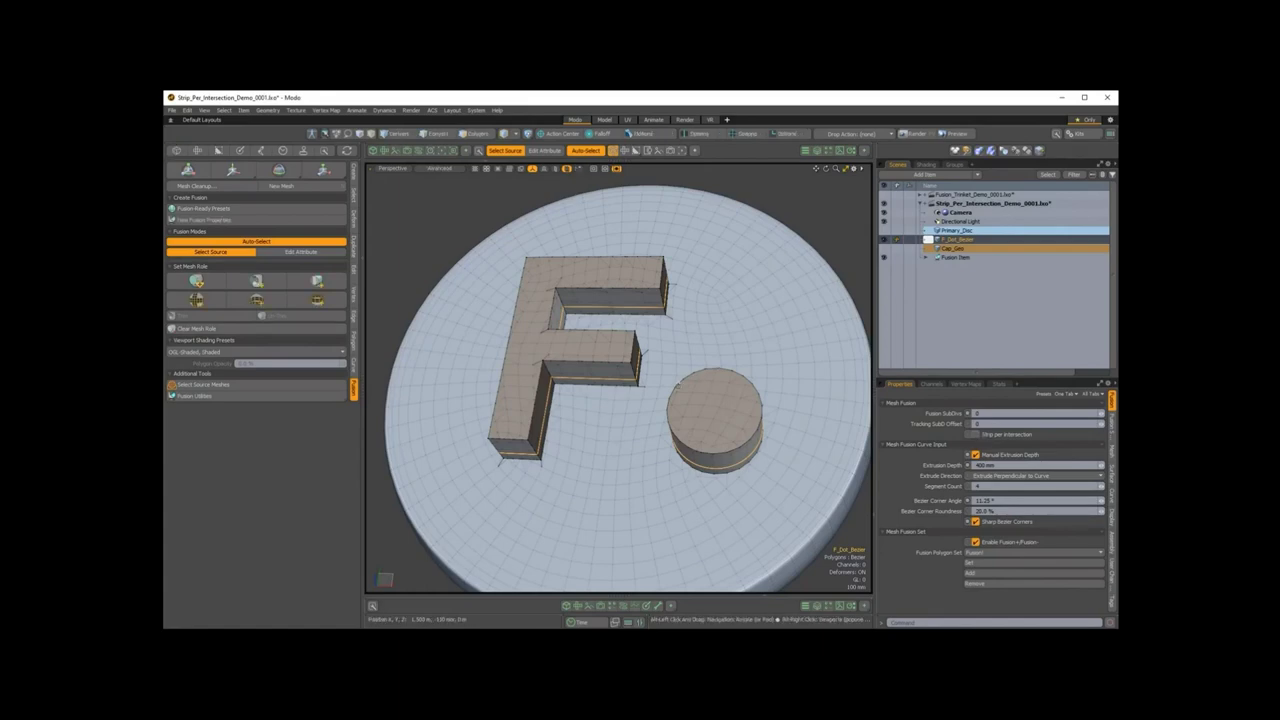
pyautogui.keyDown('alt'); pyautogui.moveTo(740, 380); pyautogui.dragTo(700, 432); pyautogui.keyUp('alt')
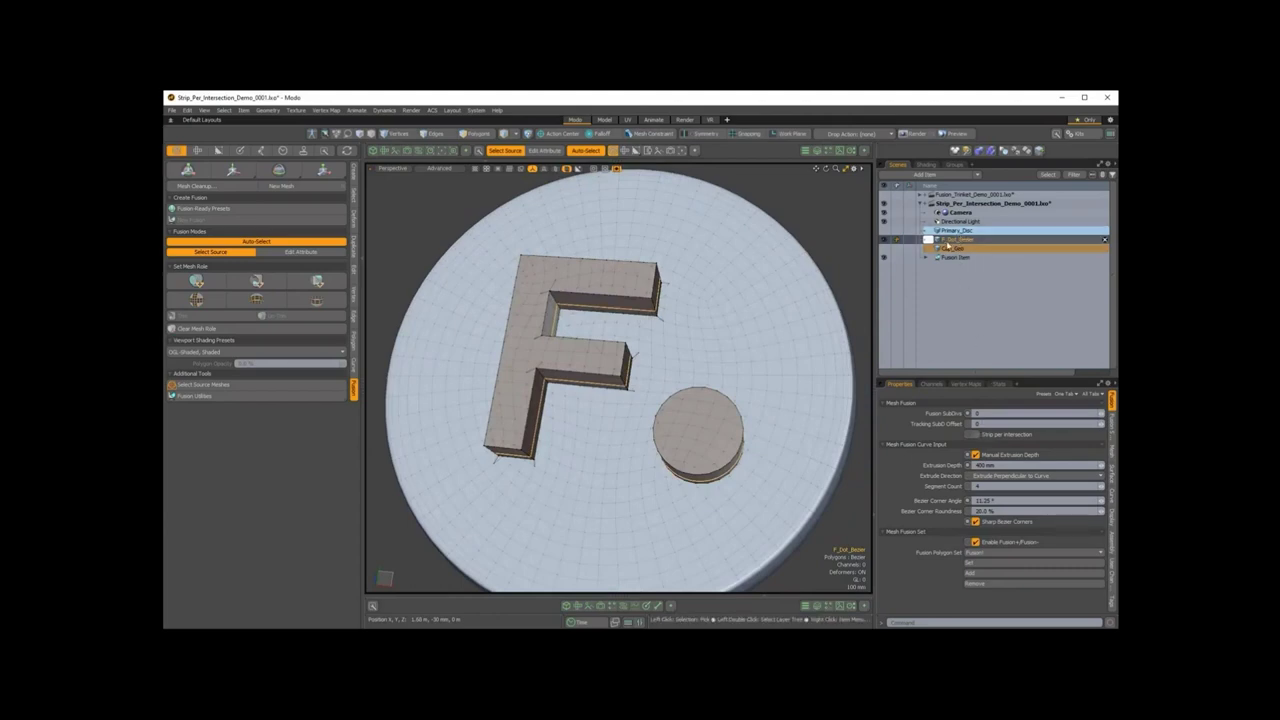
pyautogui.keyDown('alt'); pyautogui.moveTo(582, 369); pyautogui.dragTo(552, 340); pyautogui.keyUp('alt')
pyautogui.scroll(3, 572, 354)
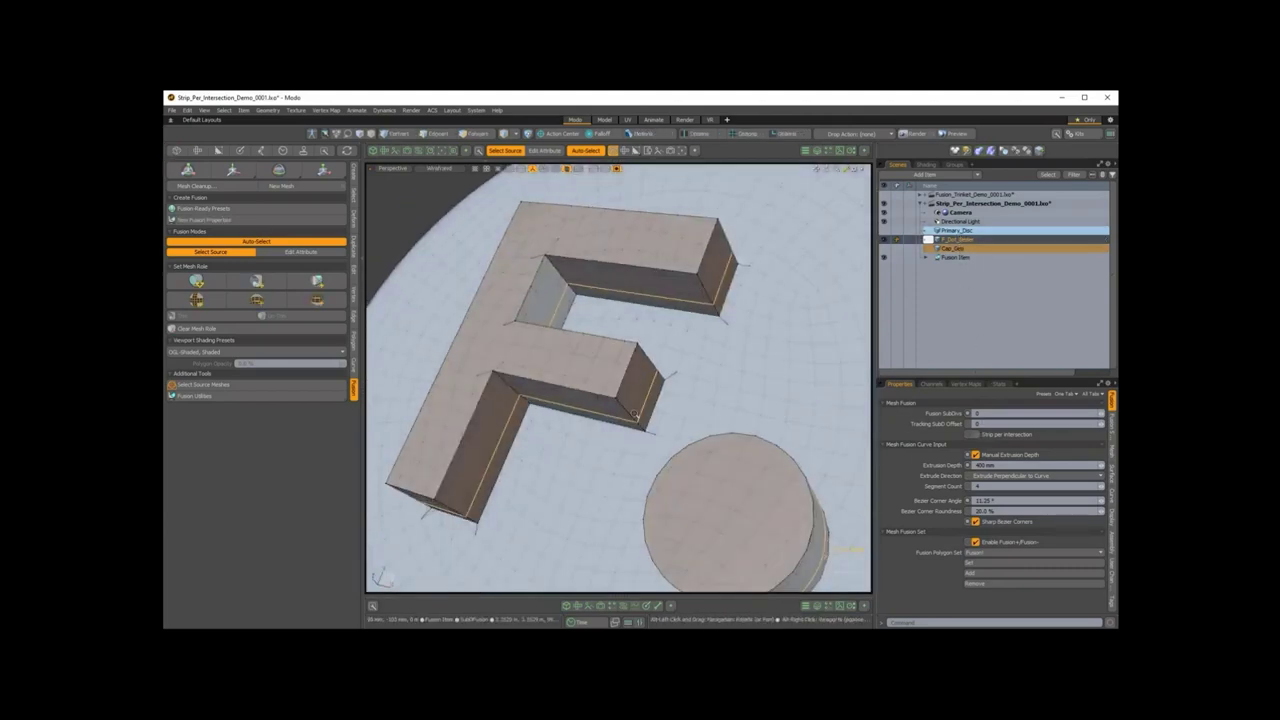
pyautogui.scroll(-3, 580, 350)
# - Enable Strip per Intersection for Primary_Disc, F_Dot_Bezier and Cap_Geo together
pyautogui.click(964, 232)
pyautogui.keyDown('ctrl'); pyautogui.click(964, 240); pyautogui.keyUp('ctrl')
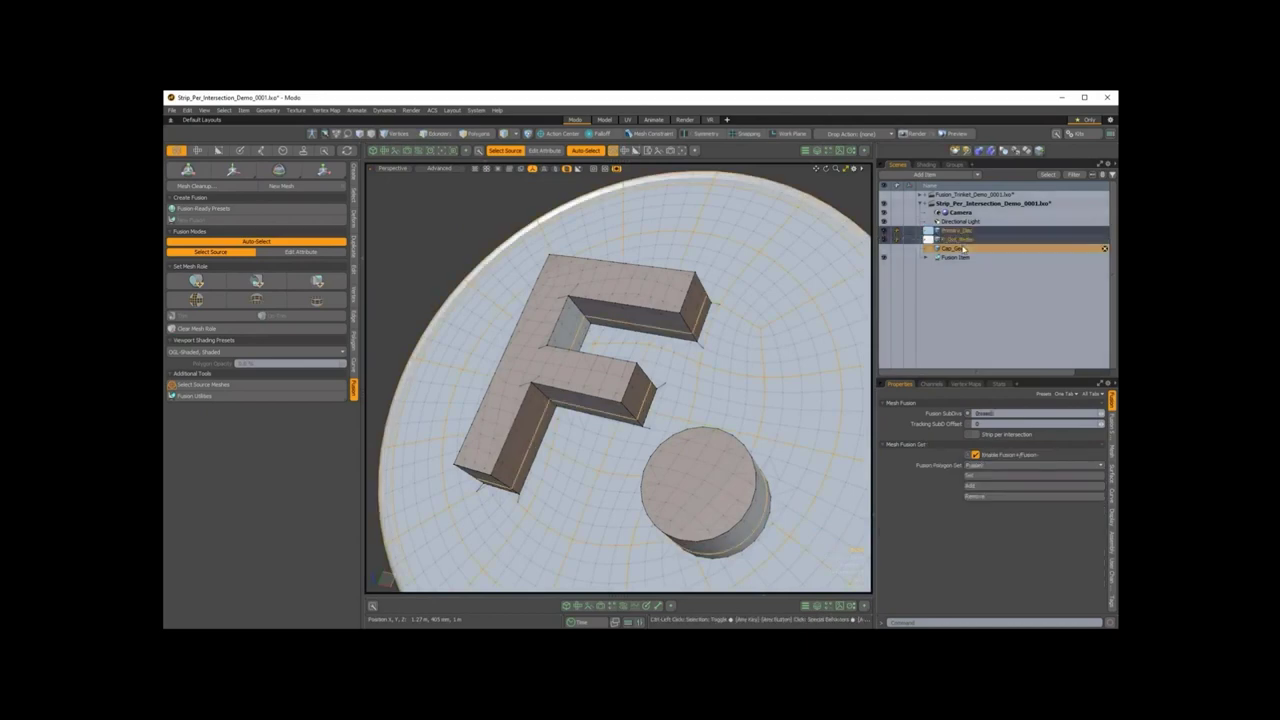
pyautogui.keyDown('ctrl'); pyautogui.click(964, 249); pyautogui.keyUp('ctrl')
pyautogui.click(975, 435)
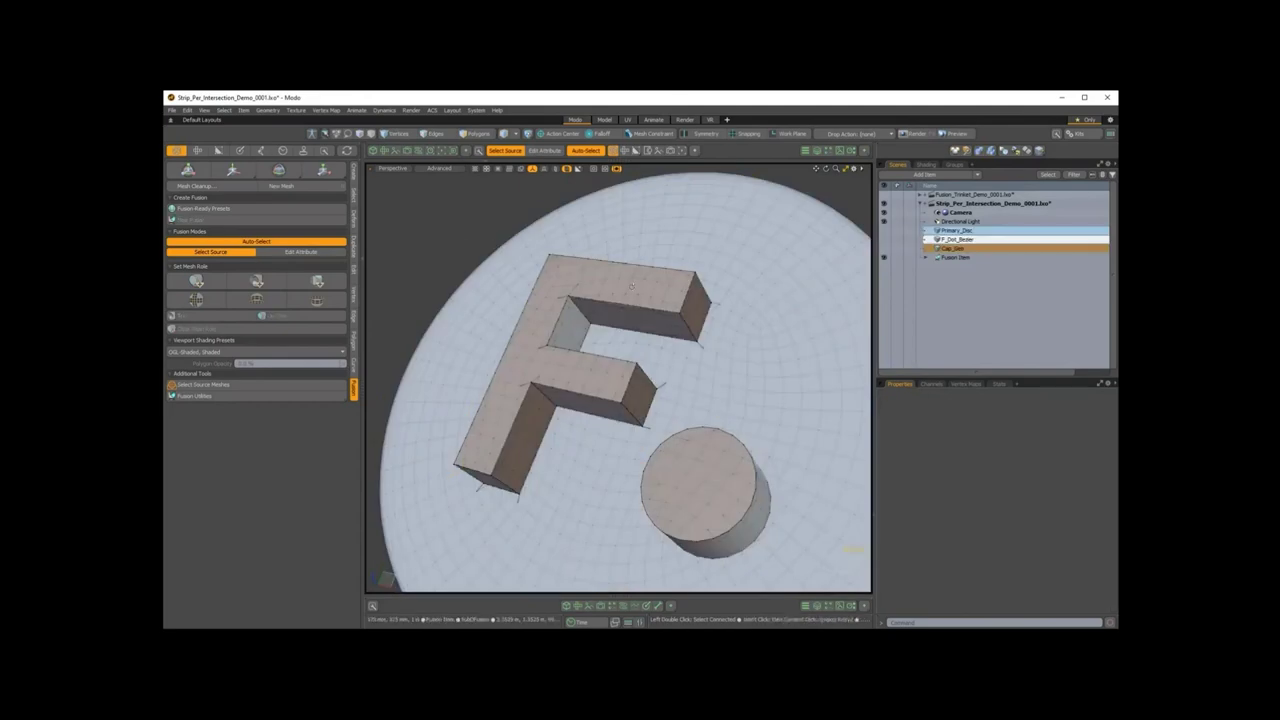
pyautogui.moveTo(560, 400)
pyautogui.keyDown('alt'); pyautogui.mouseDown()
pyautogui.moveTo(588, 438)
pyautogui.moveTo(630, 420)
pyautogui.moveTo(689, 429)
pyautogui.moveTo(680, 320)
pyautogui.mouseUp(); pyautogui.keyUp('alt')
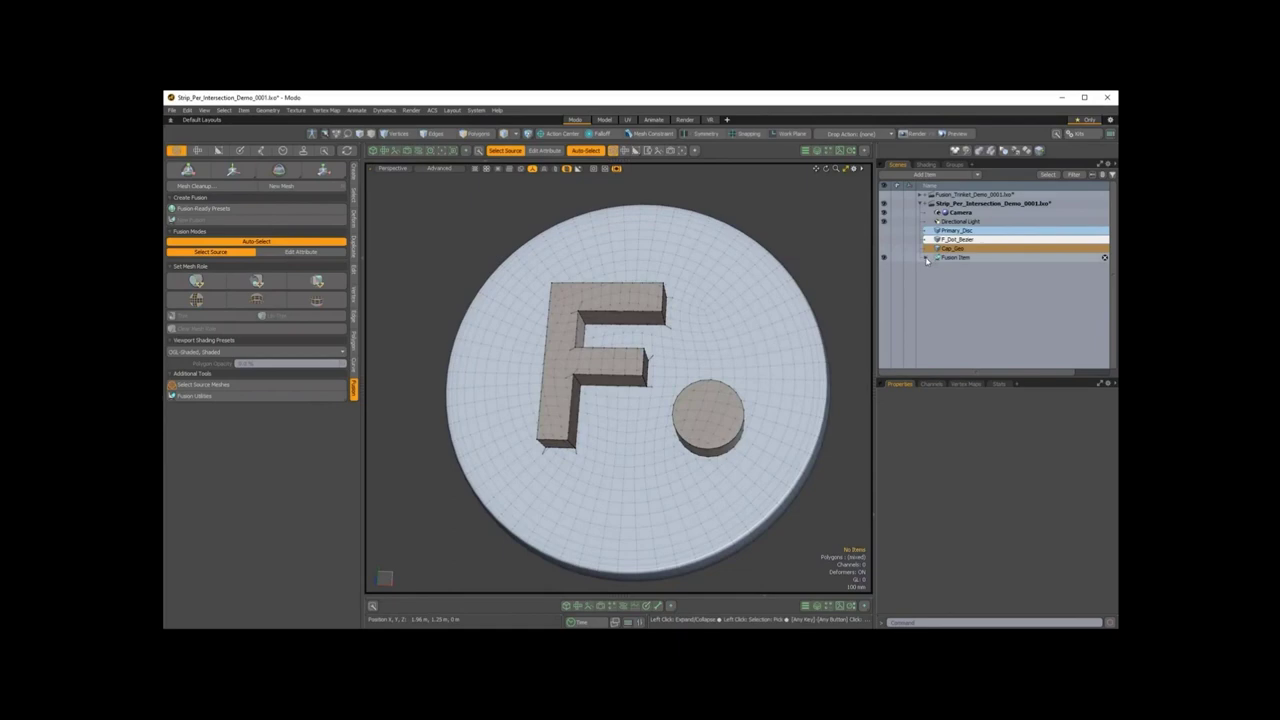
# - Expand the Fusion Item and its Strips group completely and review the individual strip entries
pyautogui.click(926, 258)
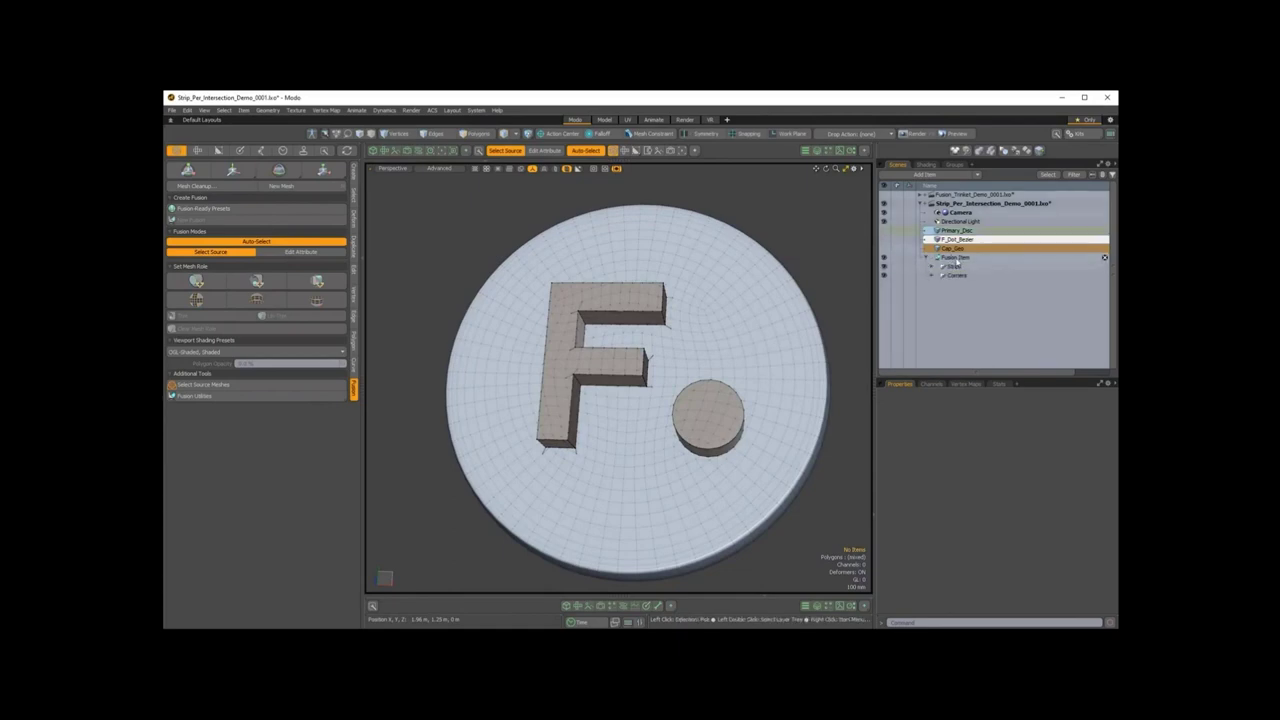
pyautogui.keyDown('shift'); pyautogui.click(932, 268); pyautogui.keyUp('shift')
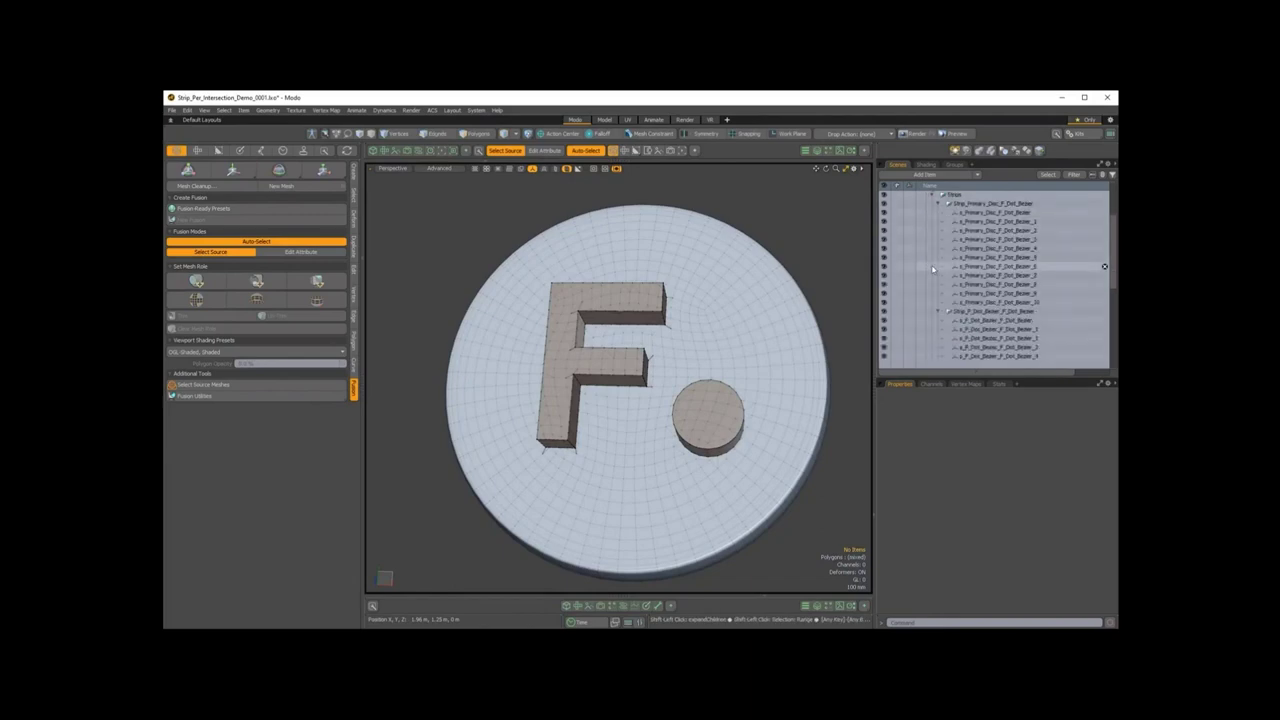
pyautogui.scroll(2, 951, 231)
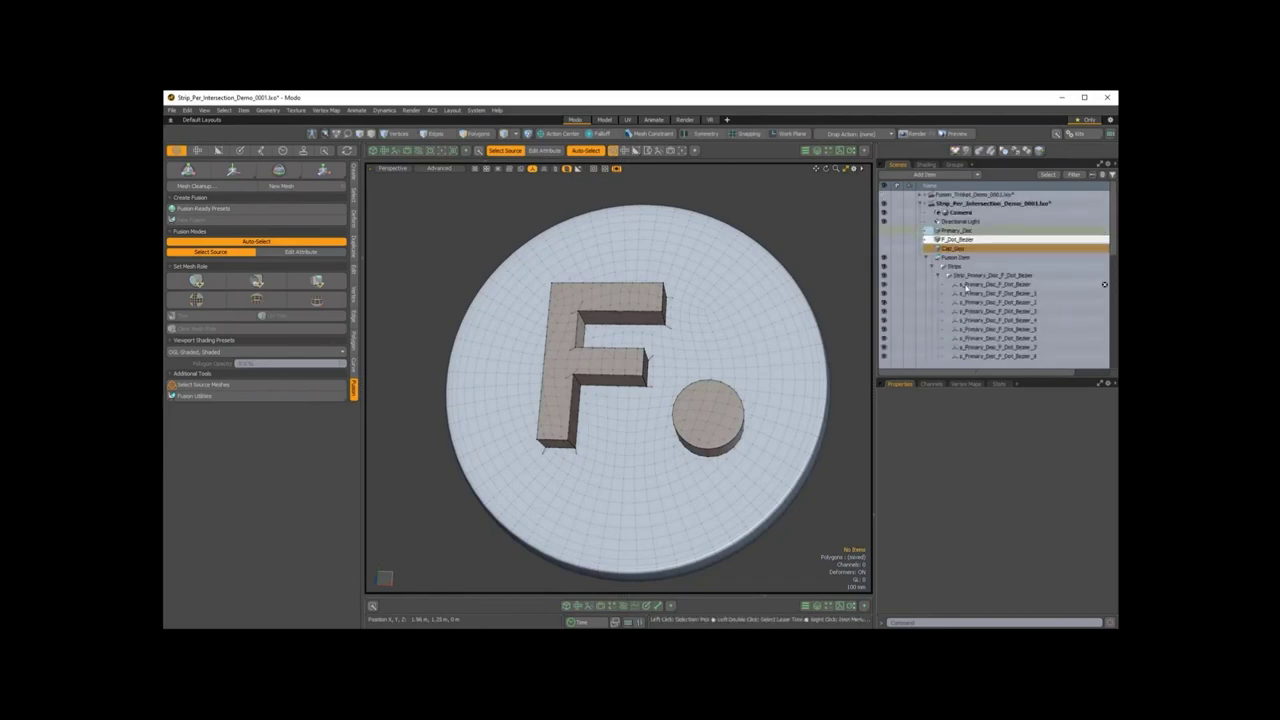
pyautogui.scroll(-8, 965, 286)
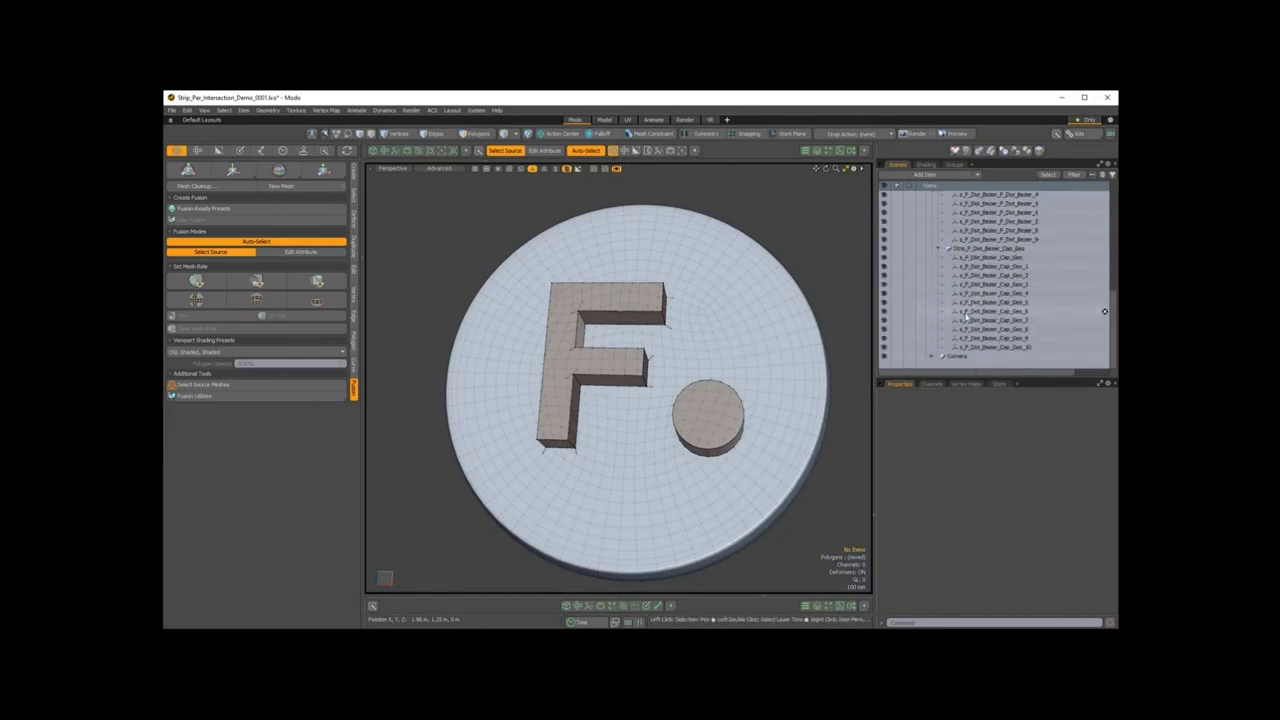
pyautogui.scroll(8, 967, 316)
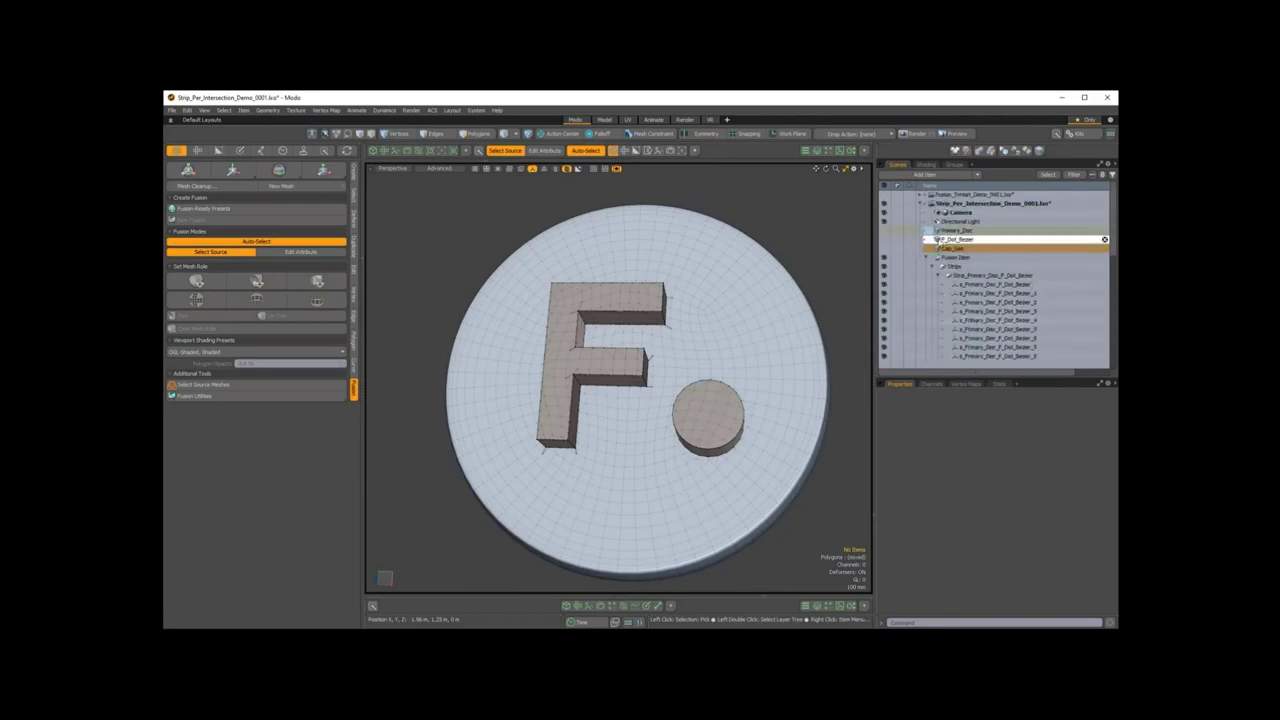
# - Isolate F_Dot_Bezier to view its source curves from above, and show the full disc again
pyautogui.click(939, 240)
pyautogui.keyDown('alt'); pyautogui.click(885, 240); pyautogui.keyUp('alt')
pyautogui.keyDown('alt'); pyautogui.moveTo(597, 408); pyautogui.dragTo(674, 366); pyautogui.keyUp('alt')
pyautogui.scroll(-1, 1104, 293)
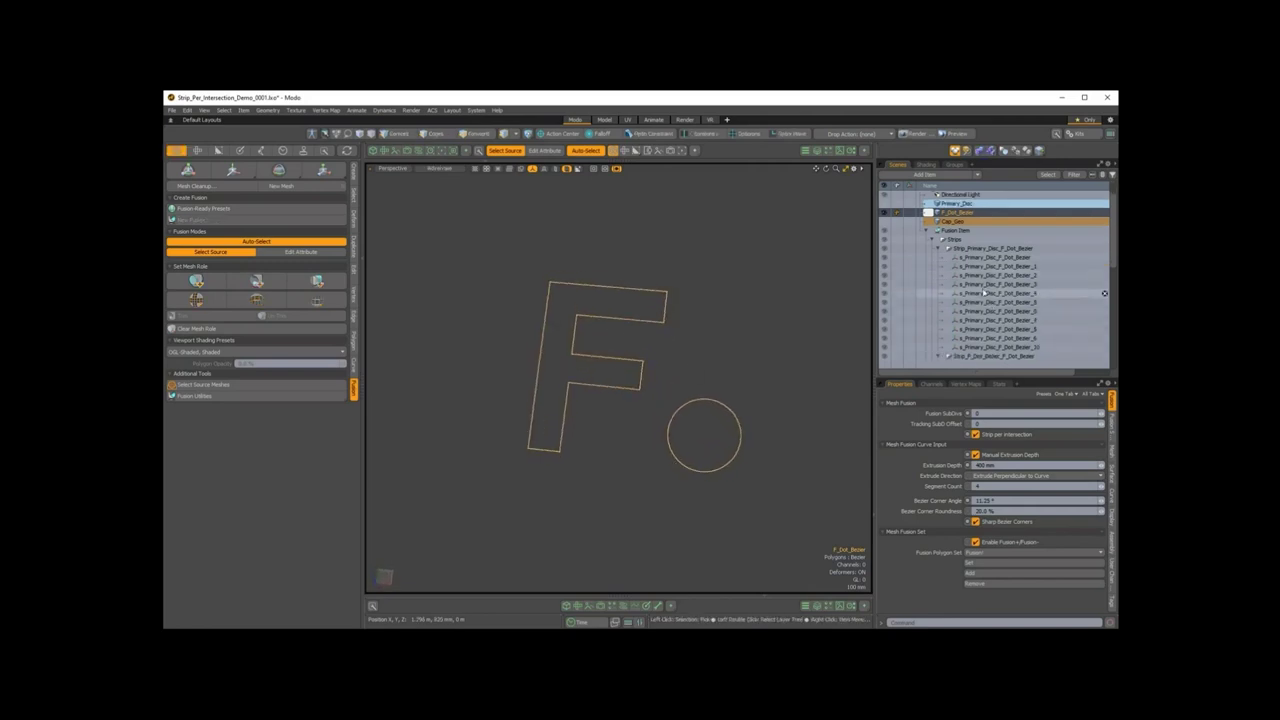
pyautogui.keyDown('alt'); pyautogui.click(885, 213); pyautogui.keyUp('alt')
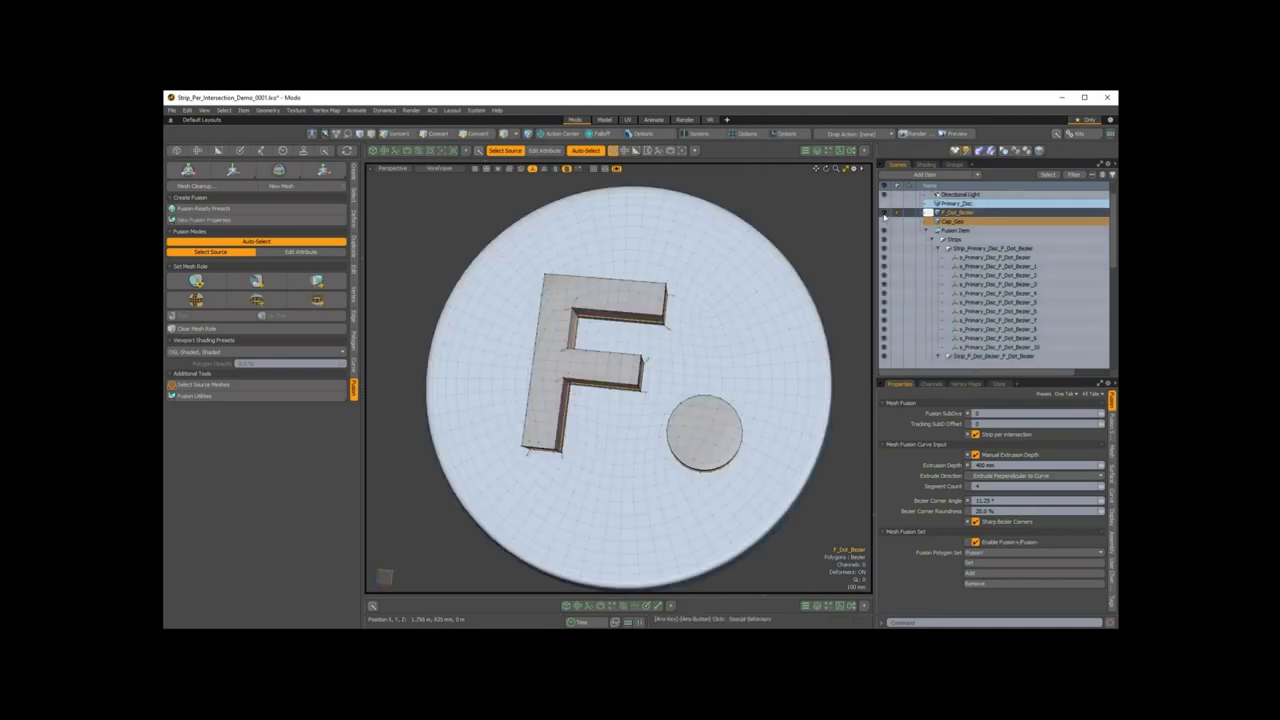
# - Select all individual strips in the Primary_Disc, F_Dot_Bezier and Cap_Geo strip groups and isolate them in the viewport
pyautogui.click(1104, 257)
pyautogui.keyDown('shift'); pyautogui.click(983, 349); pyautogui.keyUp('shift')
pyautogui.scroll(-6, 982, 346)
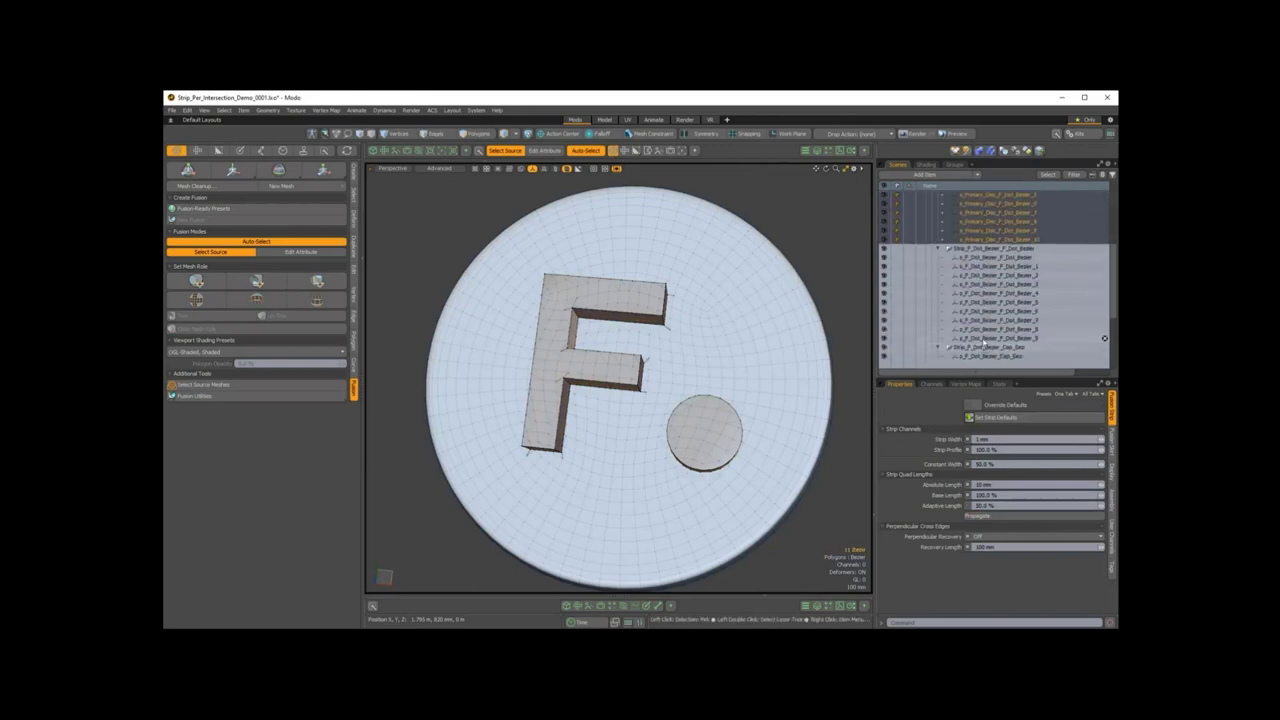
pyautogui.scroll(2, 971, 268)
pyautogui.click(972, 258)
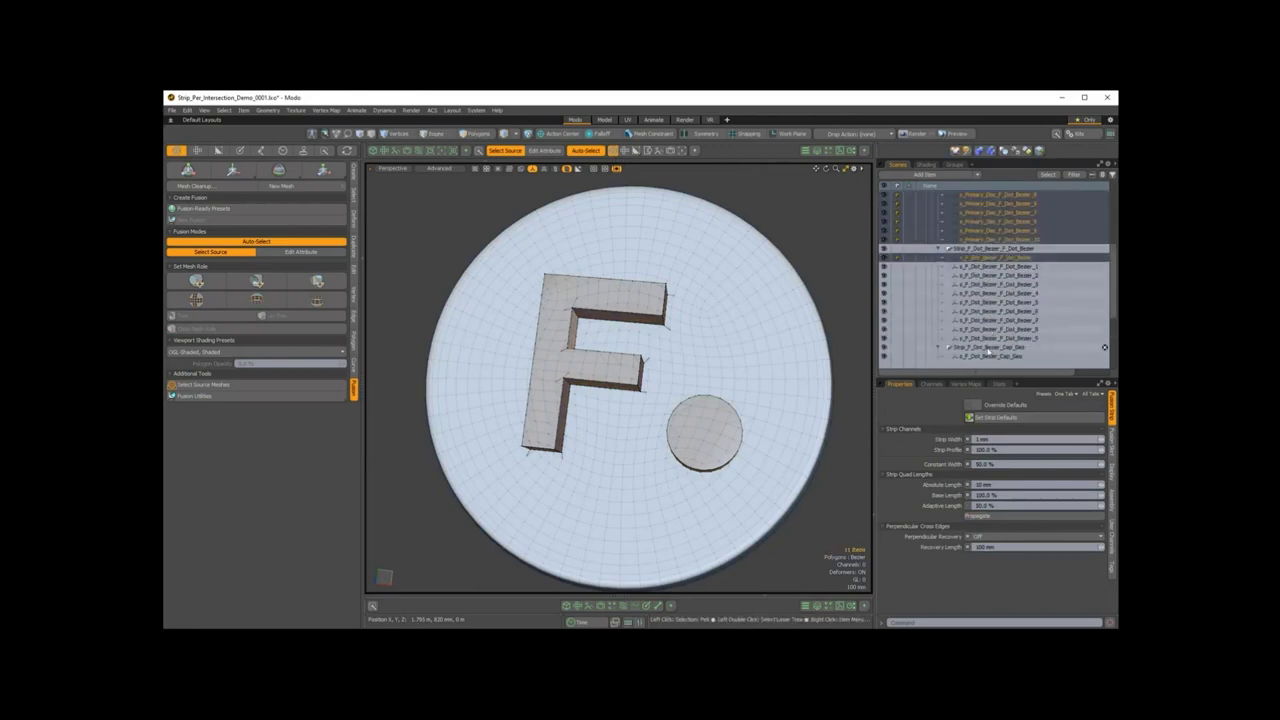
pyautogui.keyDown('shift'); pyautogui.click(990, 338); pyautogui.keyUp('shift')
pyautogui.scroll(-3, 990, 340)
pyautogui.keyDown('ctrl'); pyautogui.click(975, 277); pyautogui.keyUp('ctrl')
pyautogui.scroll(-1, 978, 284)
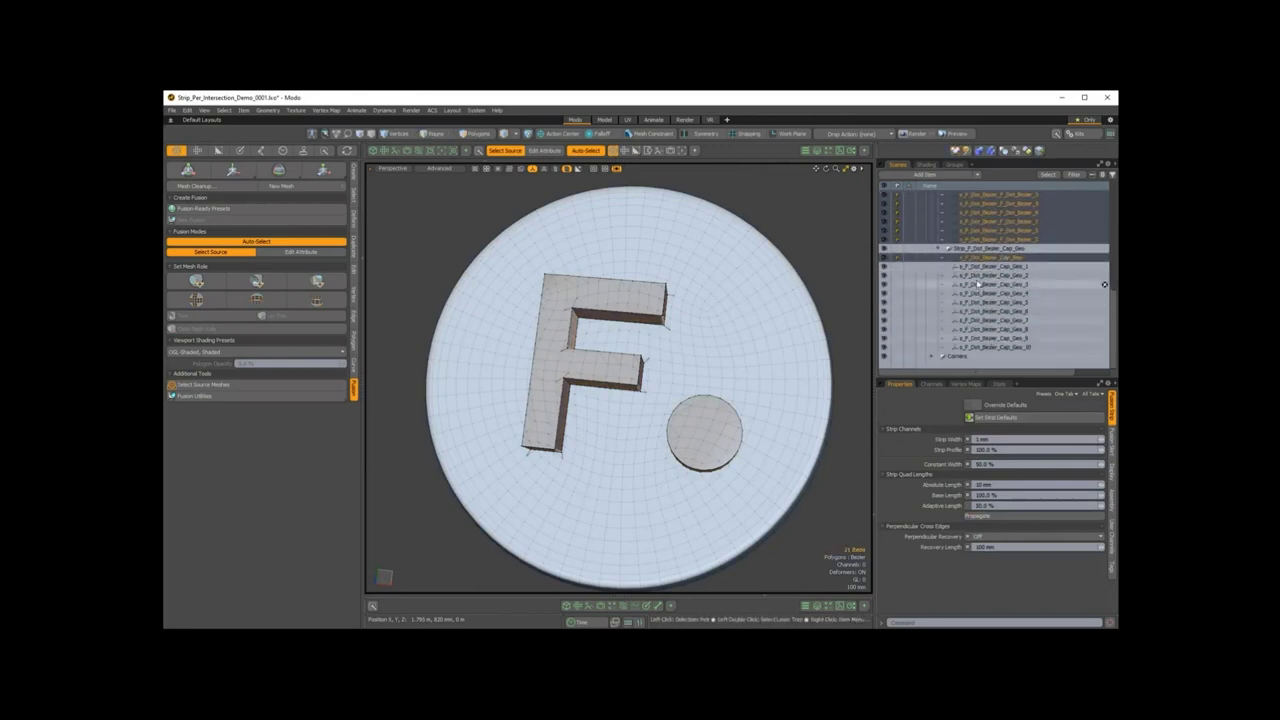
pyautogui.keyDown('shift'); pyautogui.click(992, 348); pyautogui.keyUp('shift')
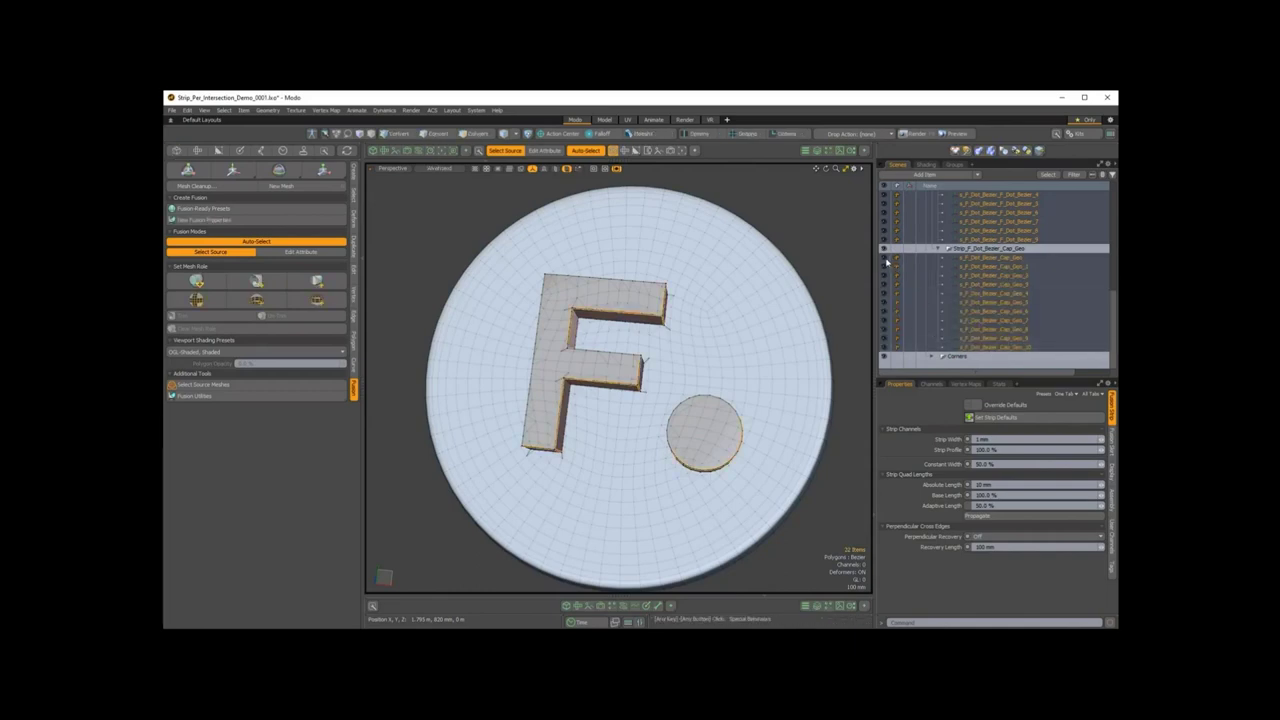
pyautogui.keyDown('alt'); pyautogui.click(885, 260); pyautogui.keyUp('alt')
# - Examine the isolated F and dot strips from several angles and collapse the Strips group
pyautogui.keyDown('alt'); pyautogui.moveTo(600, 426); pyautogui.dragTo(730, 358); pyautogui.keyUp('alt')
pyautogui.keyDown('alt'); pyautogui.moveTo(620, 432); pyautogui.dragTo(766, 363); pyautogui.keyUp('alt')
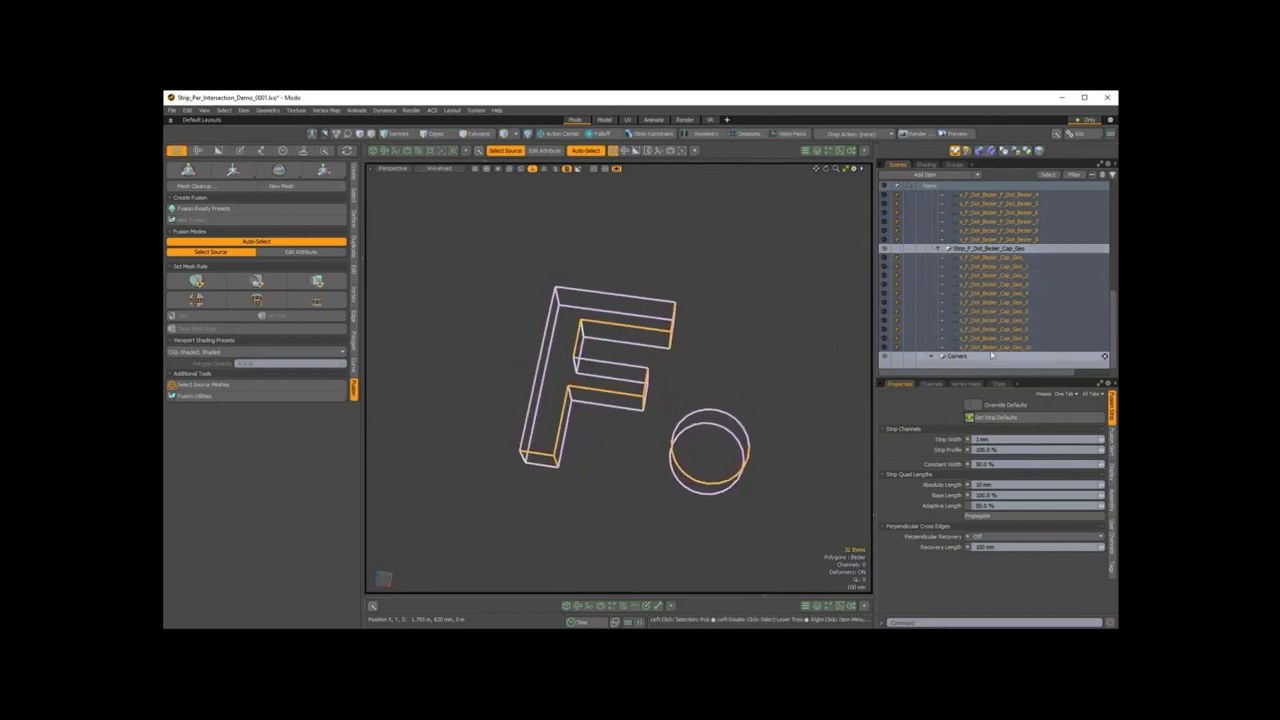
pyautogui.keyDown('alt'); pyautogui.moveTo(758, 270); pyautogui.dragTo(654, 431); pyautogui.keyUp('alt')
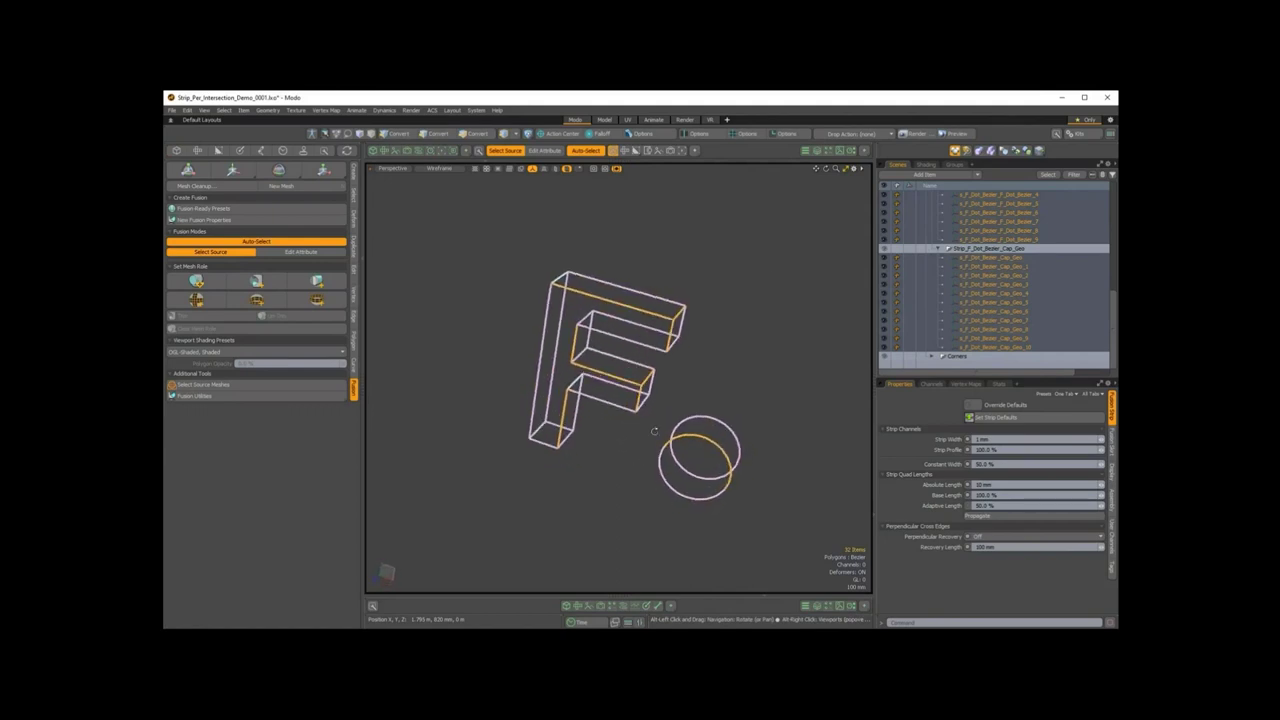
pyautogui.keyDown('alt'); pyautogui.moveTo(630, 375); pyautogui.dragTo(600, 407); pyautogui.keyUp('alt')
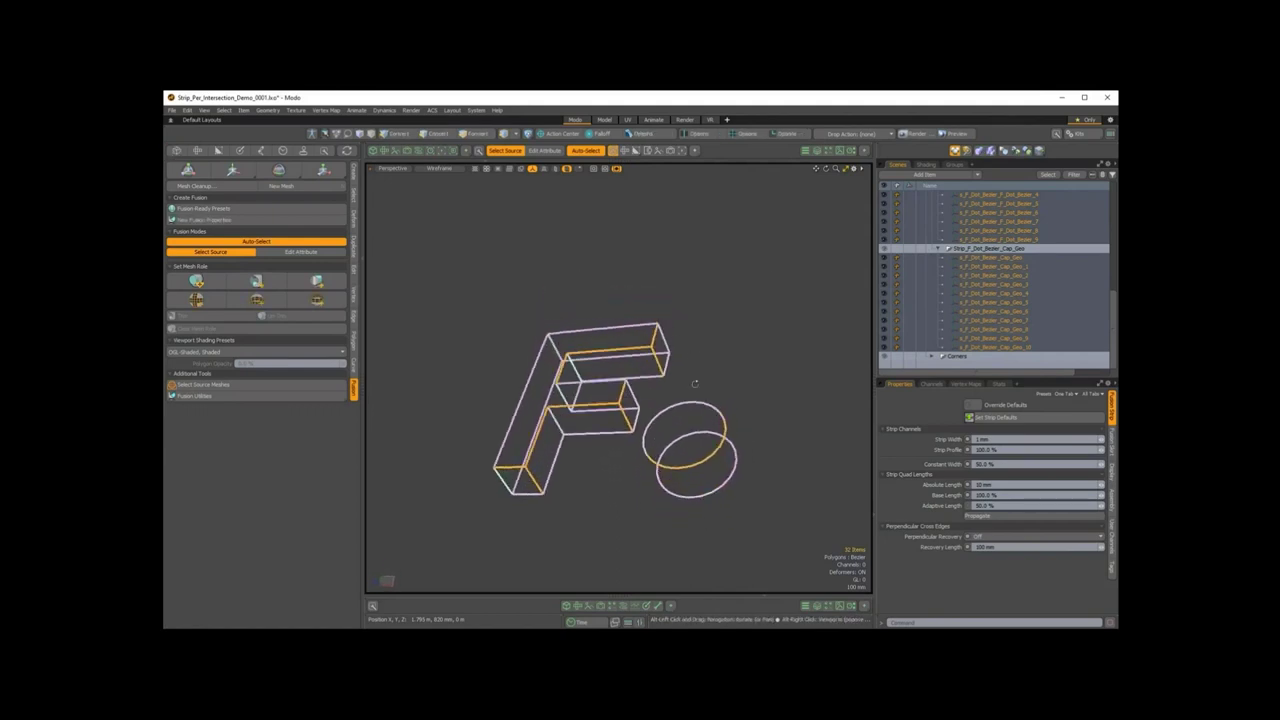
pyautogui.keyDown('alt'); pyautogui.moveTo(695, 383); pyautogui.dragTo(703, 361); pyautogui.keyUp('alt')
pyautogui.press('space')
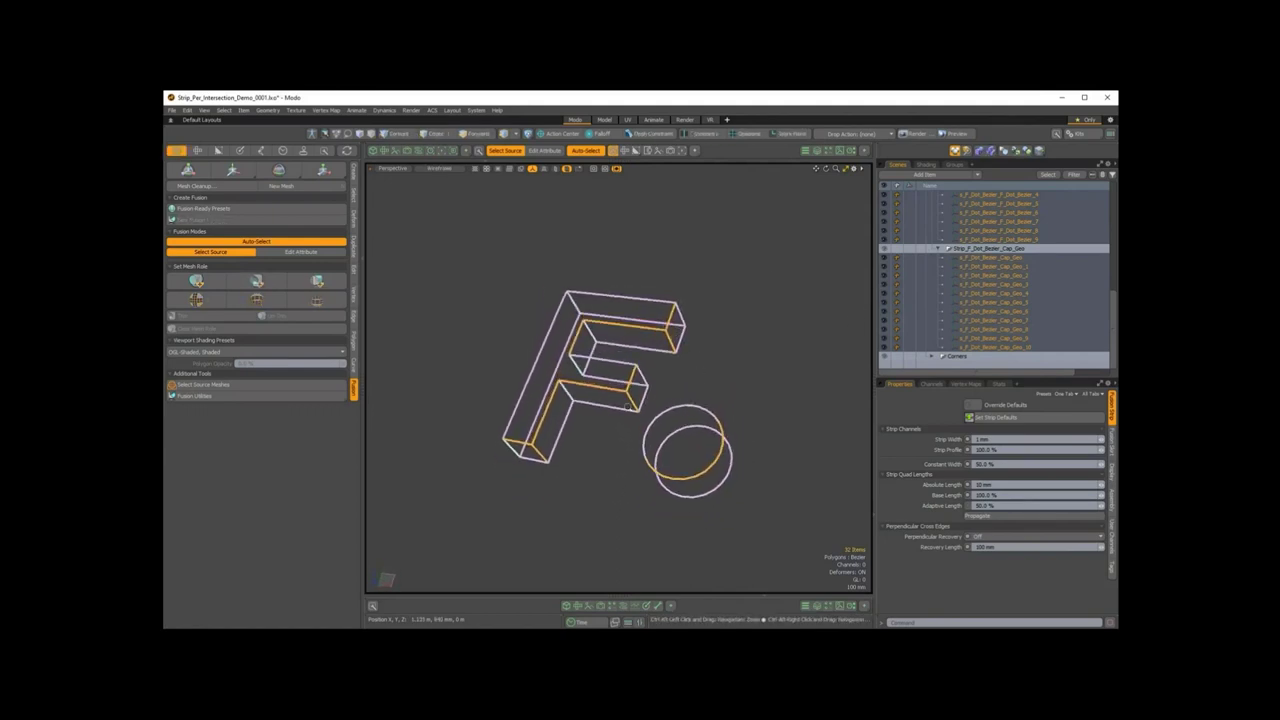
pyautogui.moveTo(627, 407)
pyautogui.keyDown('ctrl'); pyautogui.keyDown('alt'); pyautogui.mouseDown()
pyautogui.moveTo(662, 405)
pyautogui.moveTo(620, 349)
pyautogui.moveTo(600, 423)
pyautogui.moveTo(650, 406)
pyautogui.mouseUp(); pyautogui.keyUp('alt'); pyautogui.keyUp('ctrl')
pyautogui.moveTo(650, 406)
pyautogui.keyDown('ctrl'); pyautogui.keyDown('alt'); pyautogui.mouseDown()
pyautogui.moveTo(749, 417)
pyautogui.moveTo(645, 417)
pyautogui.moveTo(656, 396)
pyautogui.mouseUp(); pyautogui.keyUp('alt'); pyautogui.keyUp('ctrl')
pyautogui.scroll(4, 955, 289)
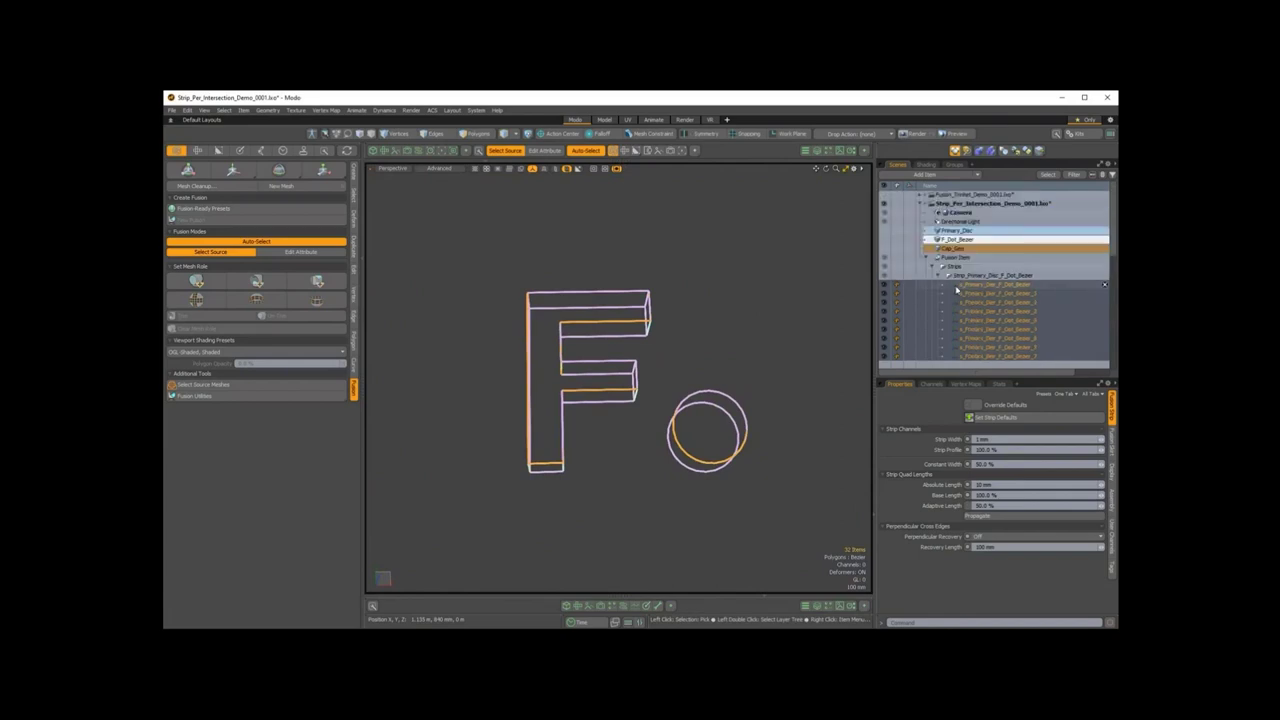
pyautogui.click(933, 267)
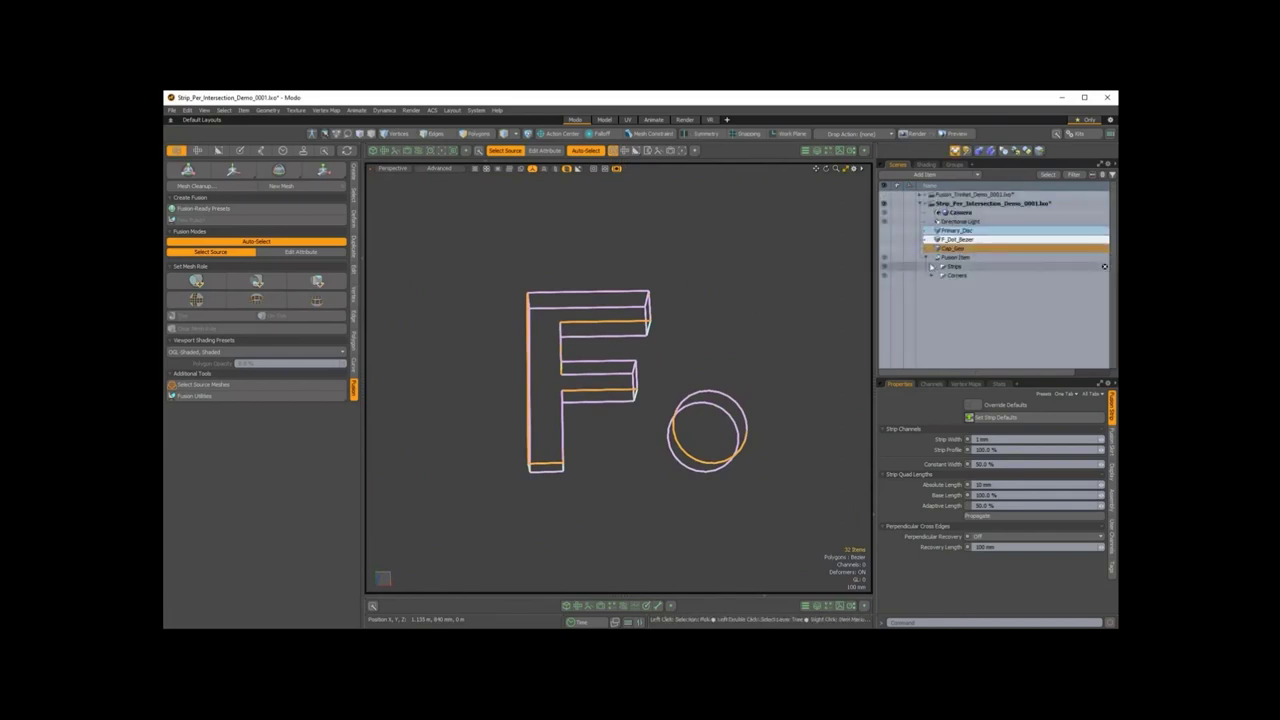
# - Bring the full disc with the F and dot back into view and select the Primary_Disc mesh
pyautogui.click(938, 306)
pyautogui.click(914, 232)
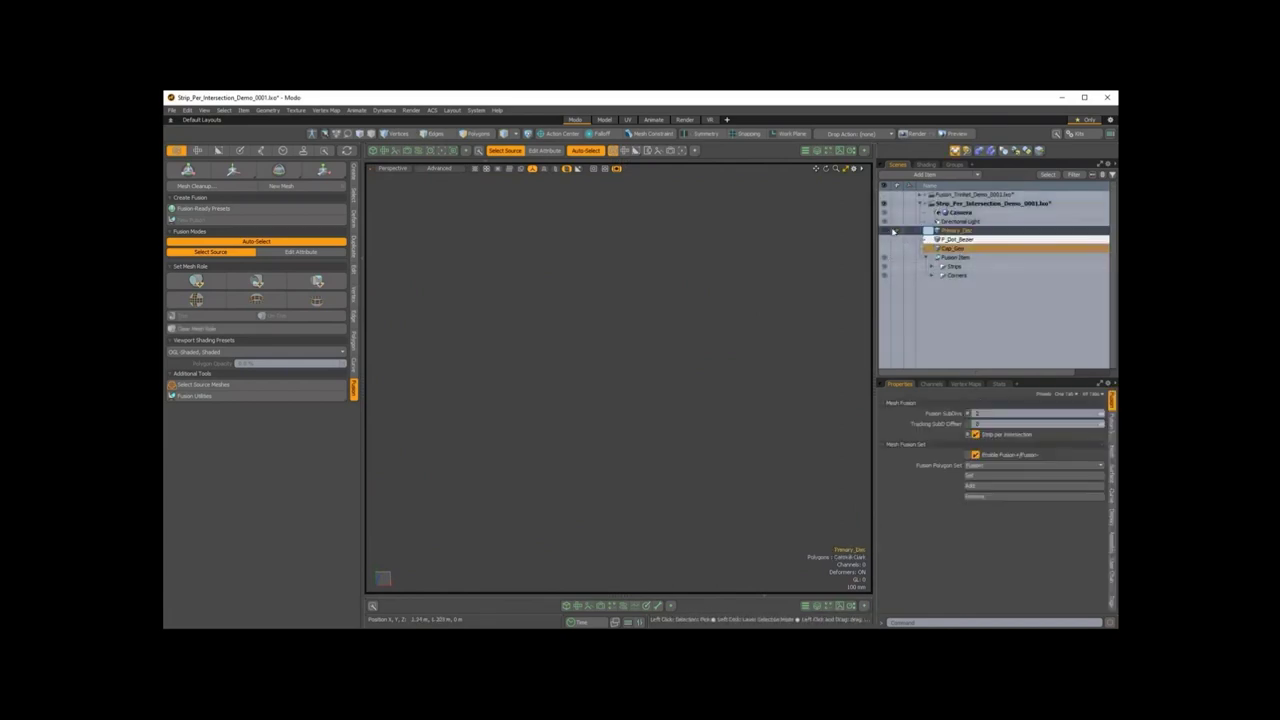
pyautogui.click(885, 231)
pyautogui.click(887, 232)
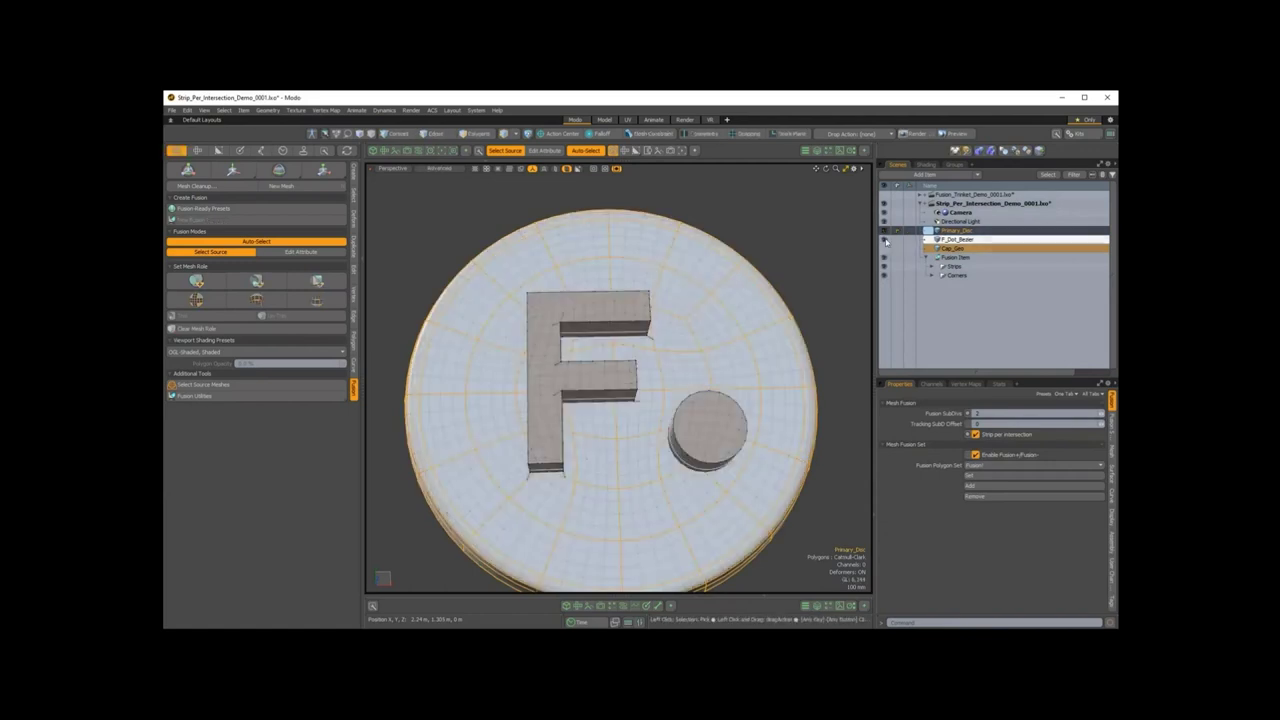
# - Turn off Strip per Intersection for the Primary_Disc, F_Dot_Bezier and Cap_Geo meshes together and clear the selection
pyautogui.keyDown('shift'); pyautogui.click(954, 248); pyautogui.keyUp('shift')
pyautogui.click(885, 248)
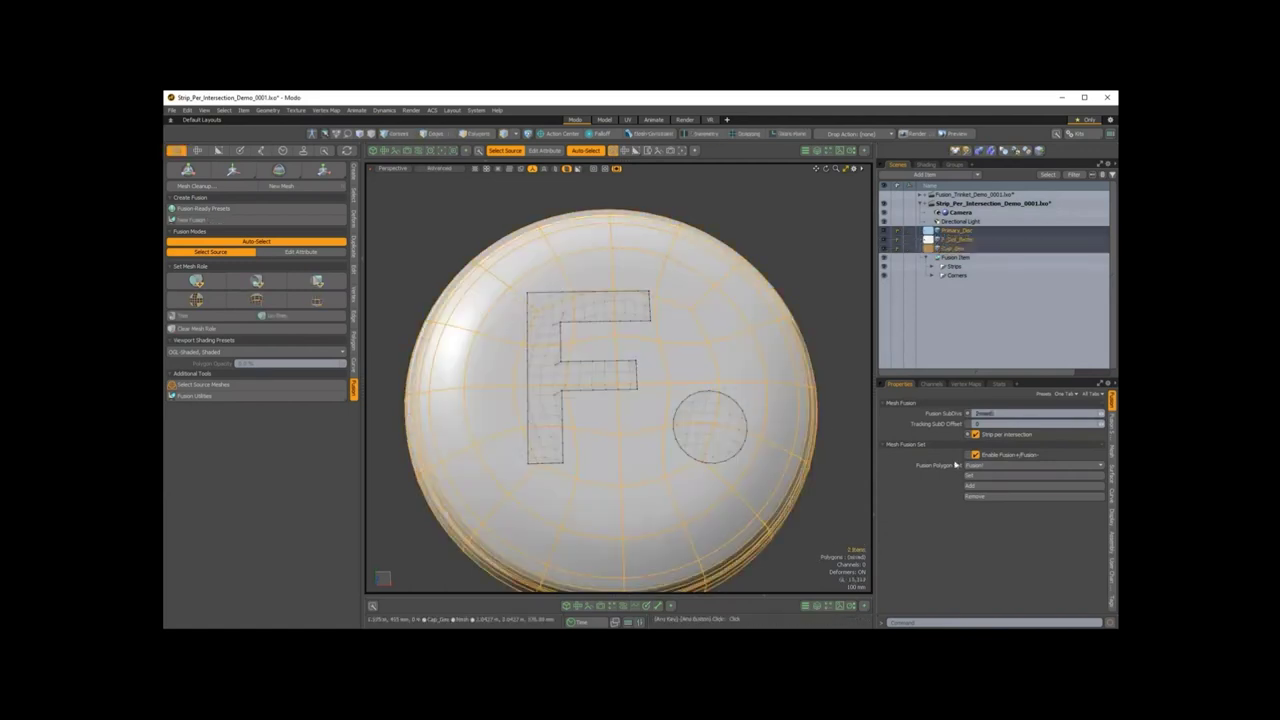
pyautogui.click(976, 435)
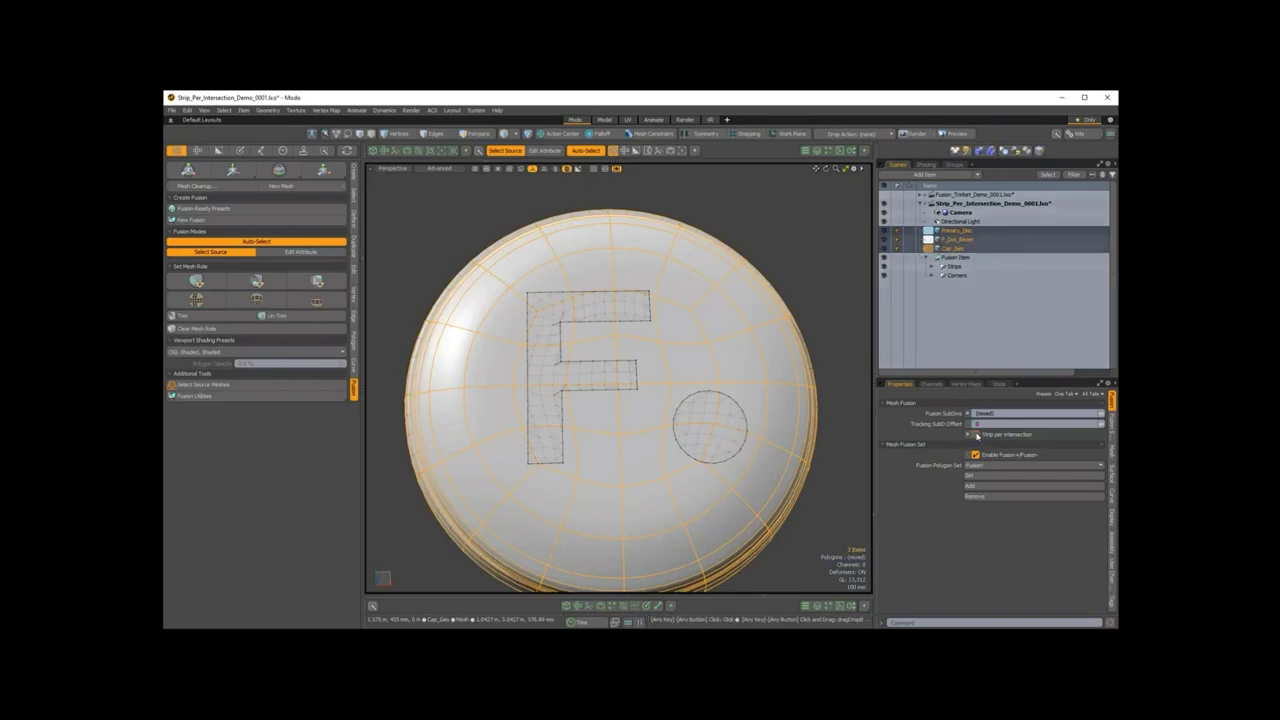
pyautogui.click(790, 271)
# - Expand the Strips group, highlight its three combined strips on the model, and clear the selection
pyautogui.keyDown('alt'); pyautogui.moveTo(791, 272); pyautogui.dragTo(751, 334); pyautogui.keyUp('alt')
pyautogui.click(931, 267)
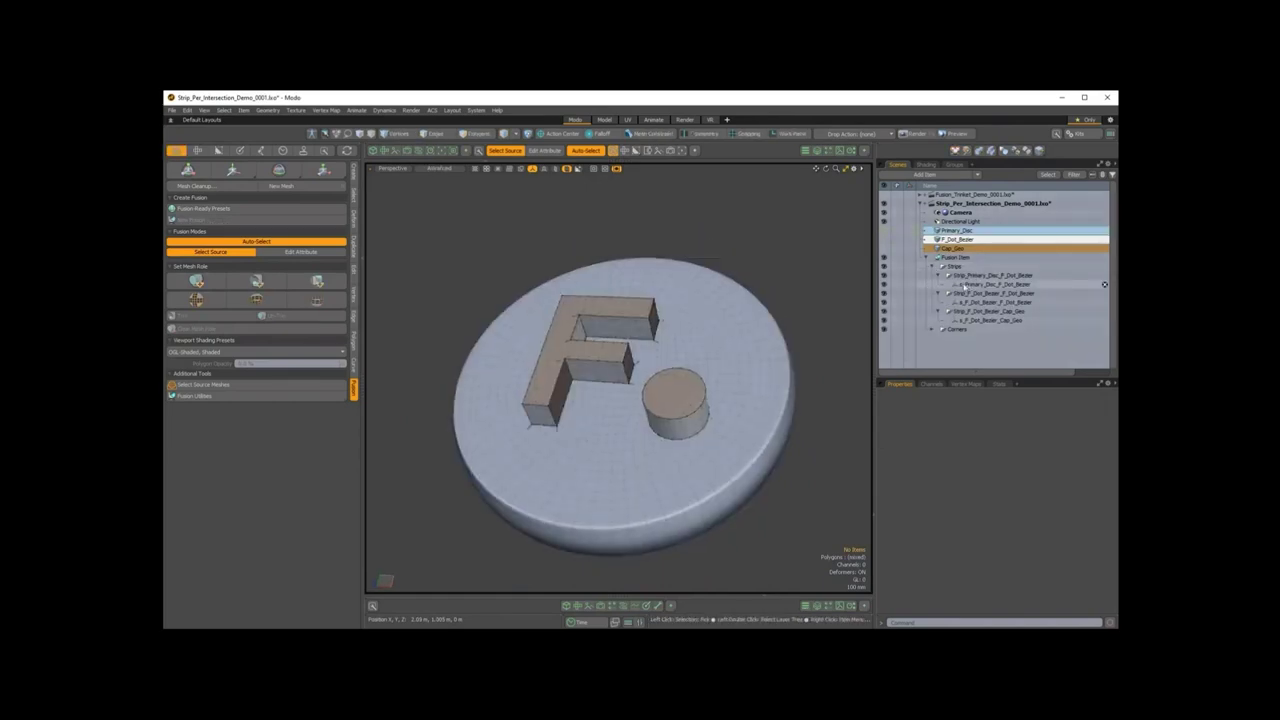
pyautogui.click(968, 285)
pyautogui.keyDown('ctrl'); pyautogui.click(972, 304); pyautogui.keyUp('ctrl')
pyautogui.keyDown('ctrl'); pyautogui.click(975, 320); pyautogui.keyUp('ctrl')
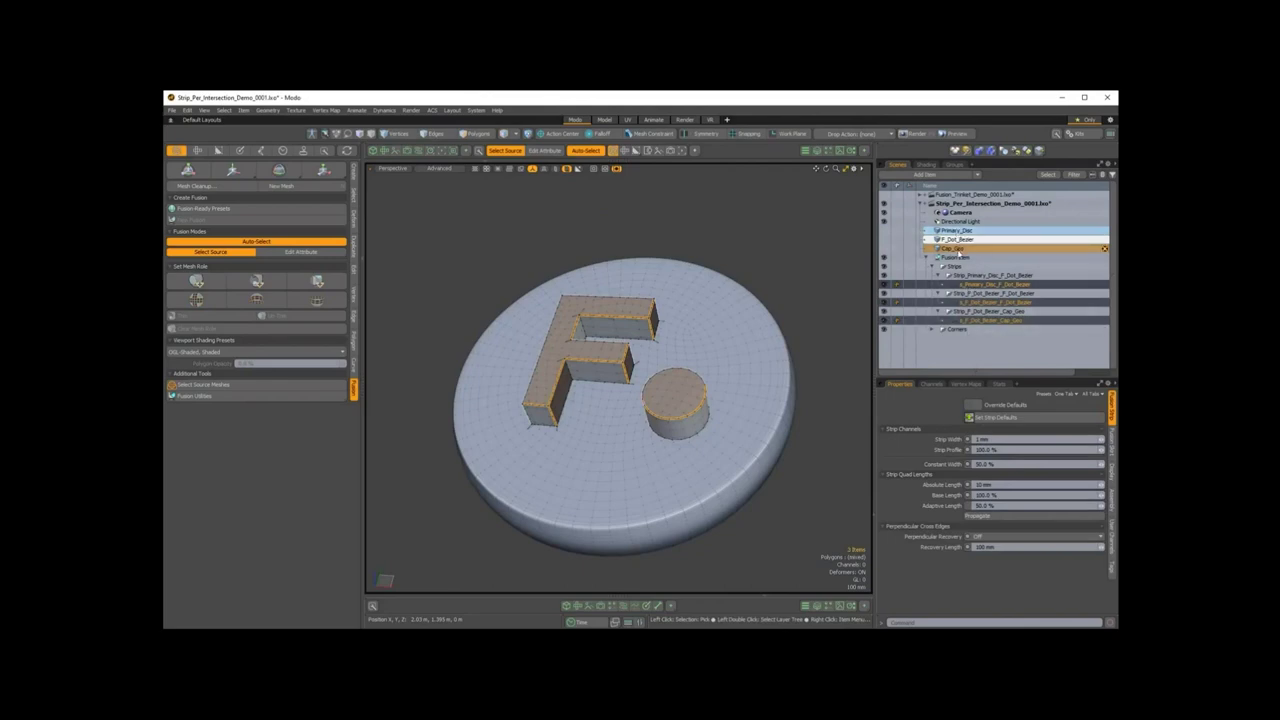
pyautogui.click(958, 250)
pyautogui.press('Escape')
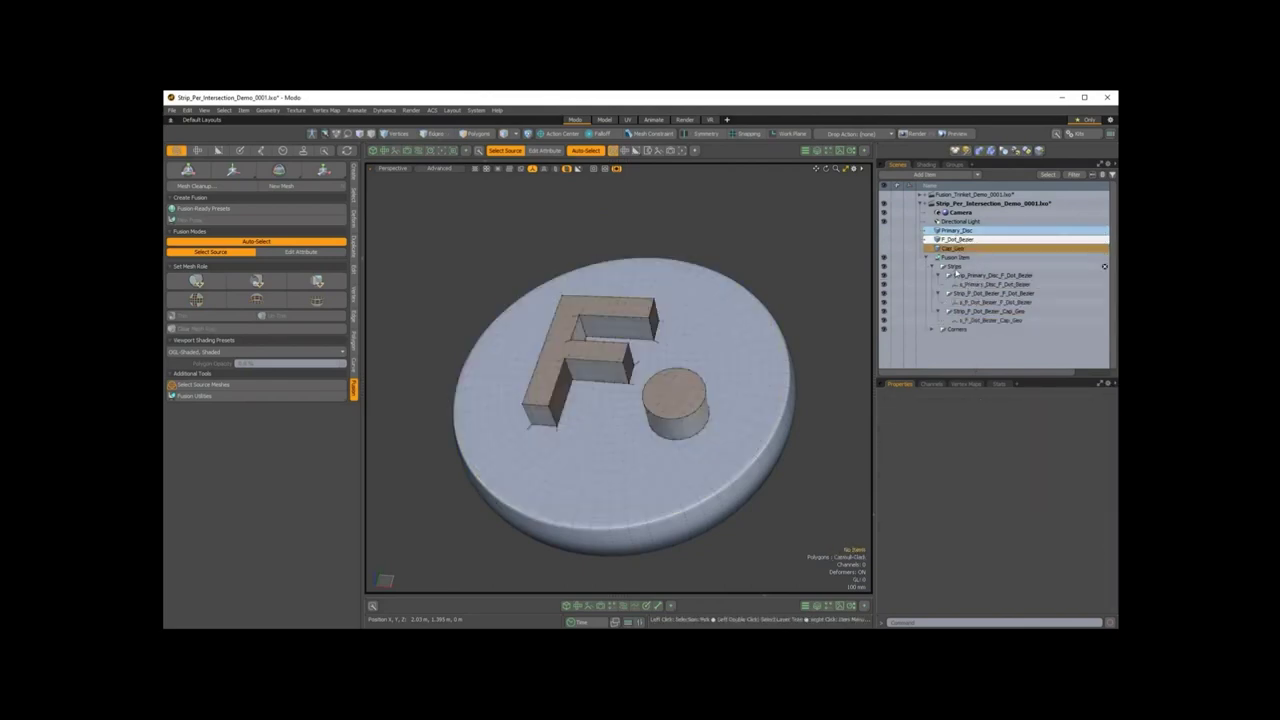
# - Select the strips under Primary_Disc, F_Dot_Bezier and Cap_Geo together and examine their edges on the F and dot up close
pyautogui.click(967, 286)
pyautogui.keyDown('ctrl'); pyautogui.click(970, 296); pyautogui.keyUp('ctrl')
pyautogui.keyDown('ctrl'); pyautogui.click(971, 295); pyautogui.keyUp('ctrl')
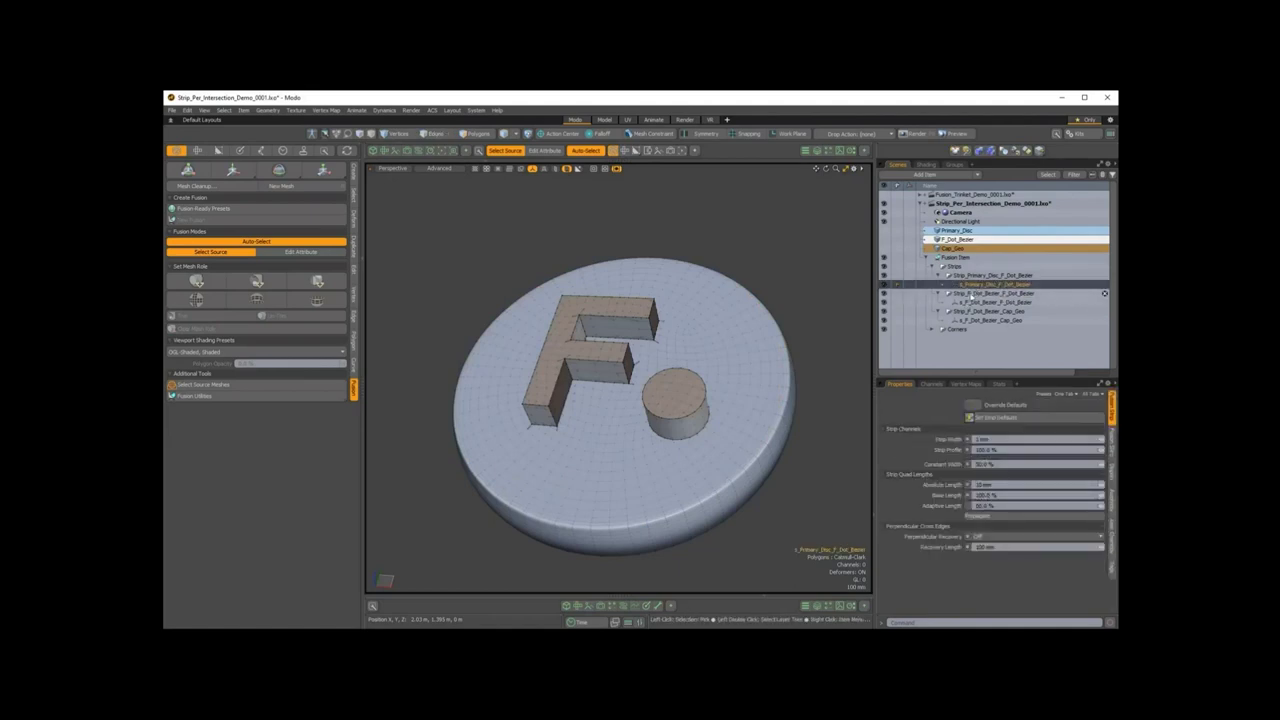
pyautogui.keyDown('ctrl'); pyautogui.click(968, 303); pyautogui.keyUp('ctrl')
pyautogui.keyDown('ctrl'); pyautogui.click(971, 320); pyautogui.keyUp('ctrl')
pyautogui.keyDown('alt'); pyautogui.moveTo(740, 328); pyautogui.dragTo(690, 350); pyautogui.keyUp('alt')
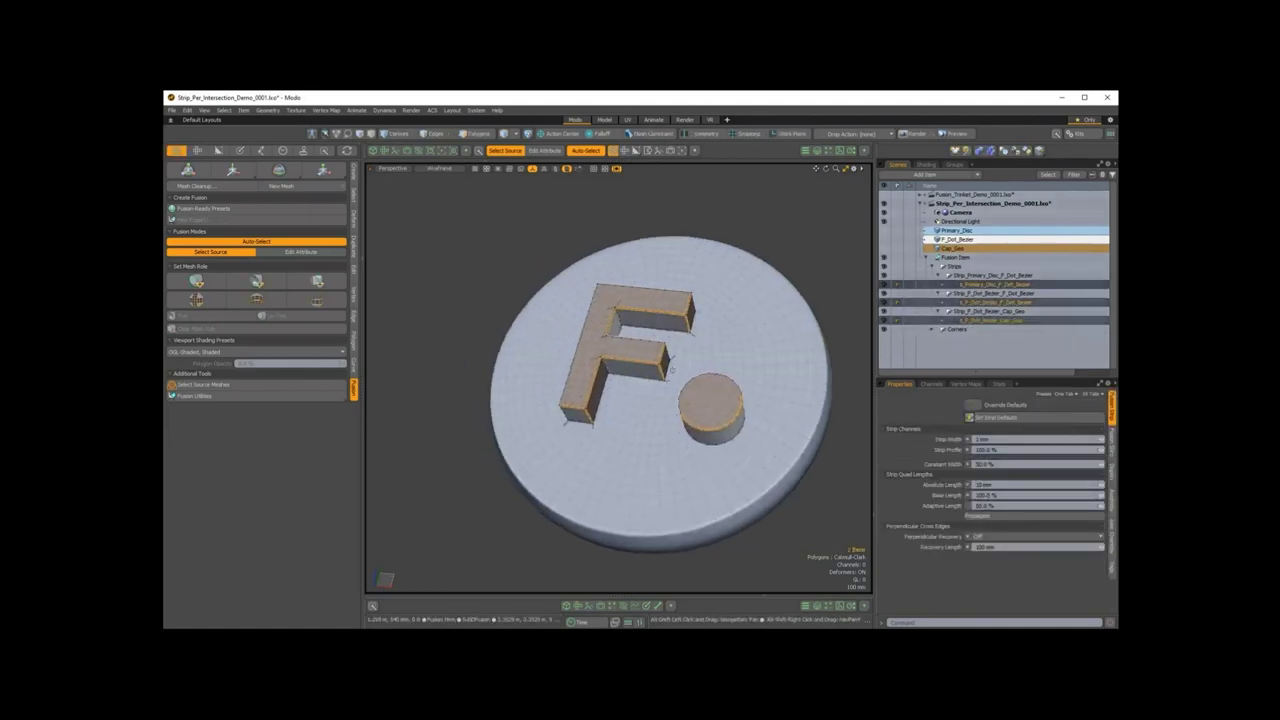
pyautogui.scroll(2, 690, 350)
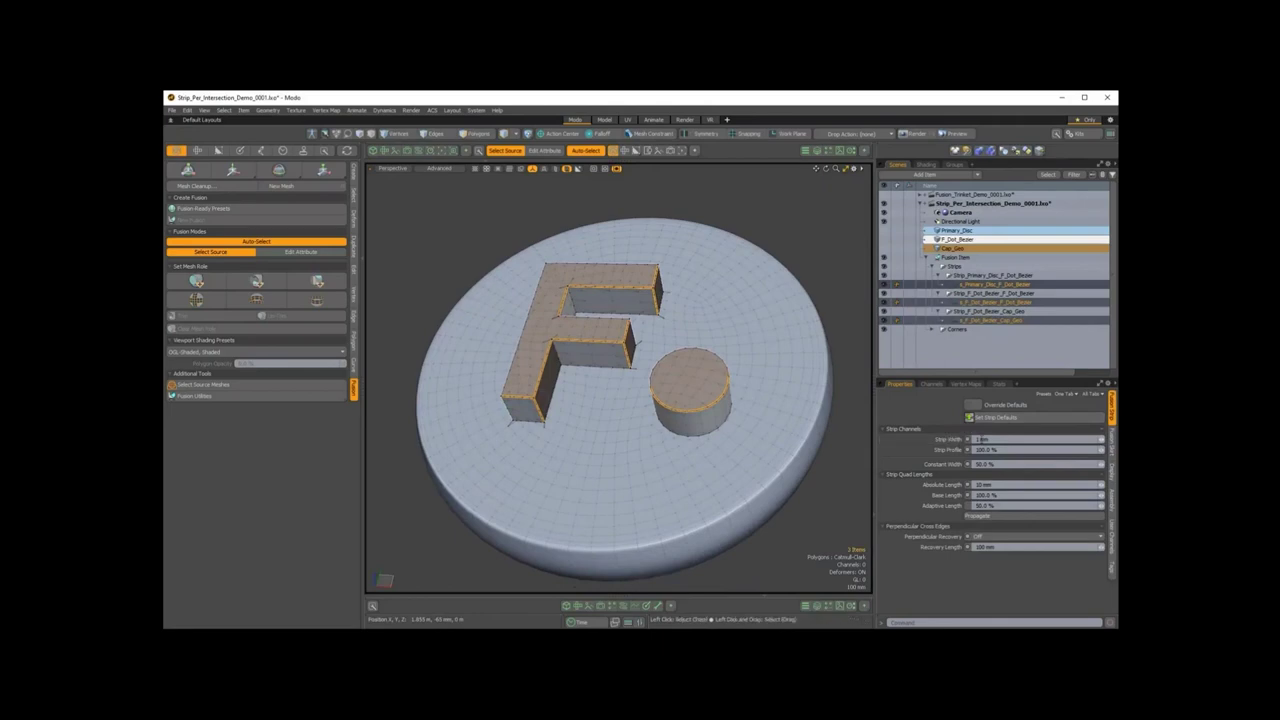
pyautogui.keyDown('alt'); pyautogui.moveTo(668, 392); pyautogui.dragTo(625, 372); pyautogui.keyUp('alt')
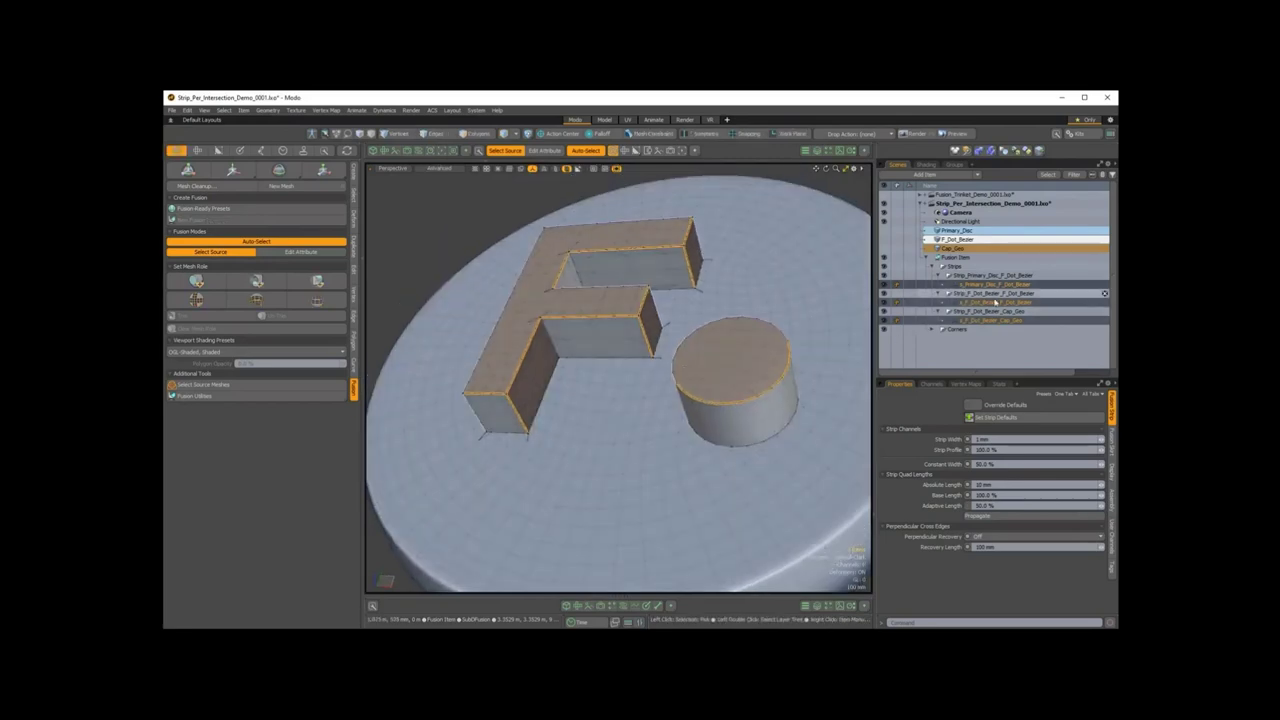
# - Inspect the F_Dot_Bezier_Cap_Geo and F_Dot_Bezier_F_Dot_Bezier strips one at a time from several angles
pyautogui.click(987, 321)
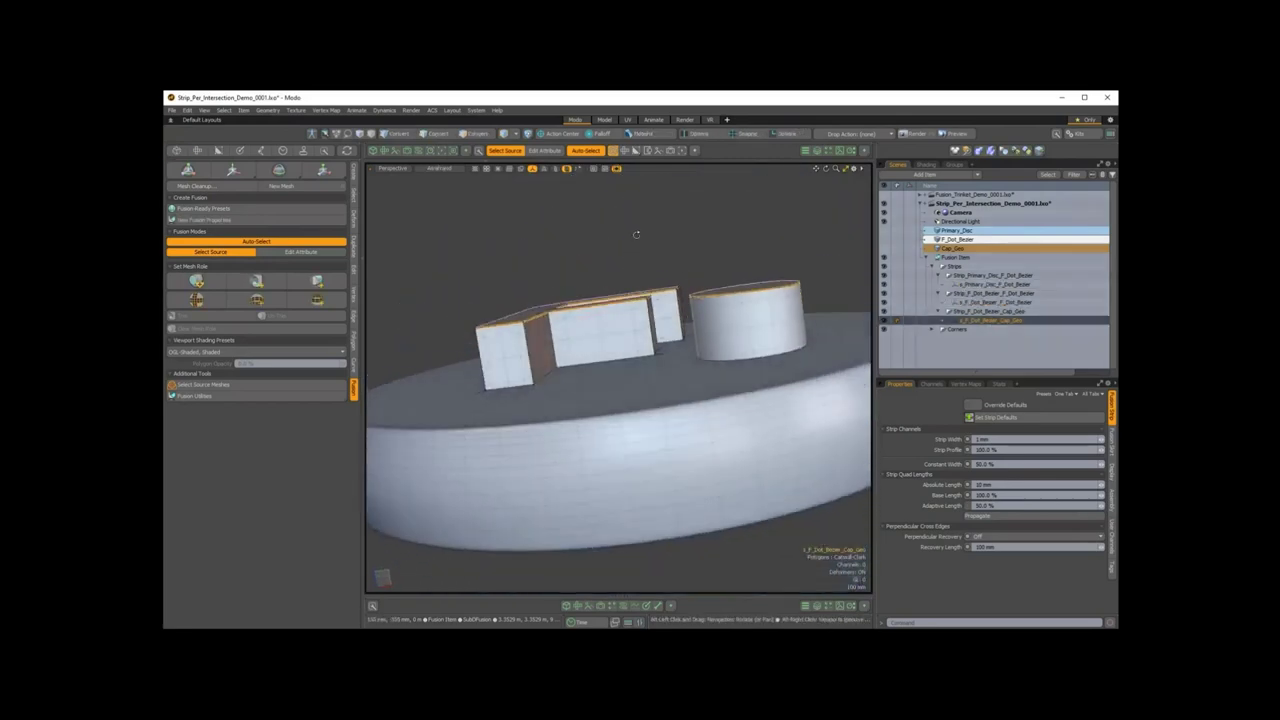
pyautogui.click(982, 303)
pyautogui.keyDown('alt'); pyautogui.moveTo(790, 295); pyautogui.dragTo(630, 295); pyautogui.keyUp('alt')
pyautogui.scroll(-5, 652, 388)
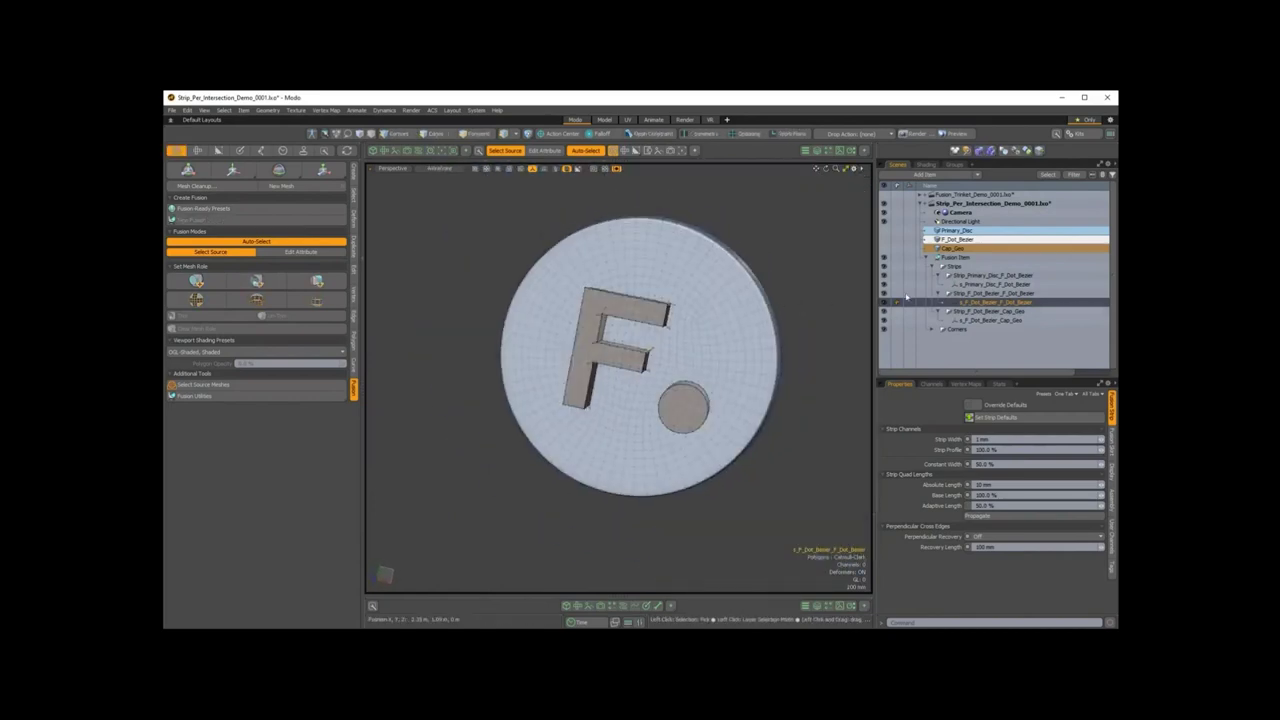
# - Select the F_Dot_Bezier mesh to access its fusion settings
pyautogui.click(958, 240)
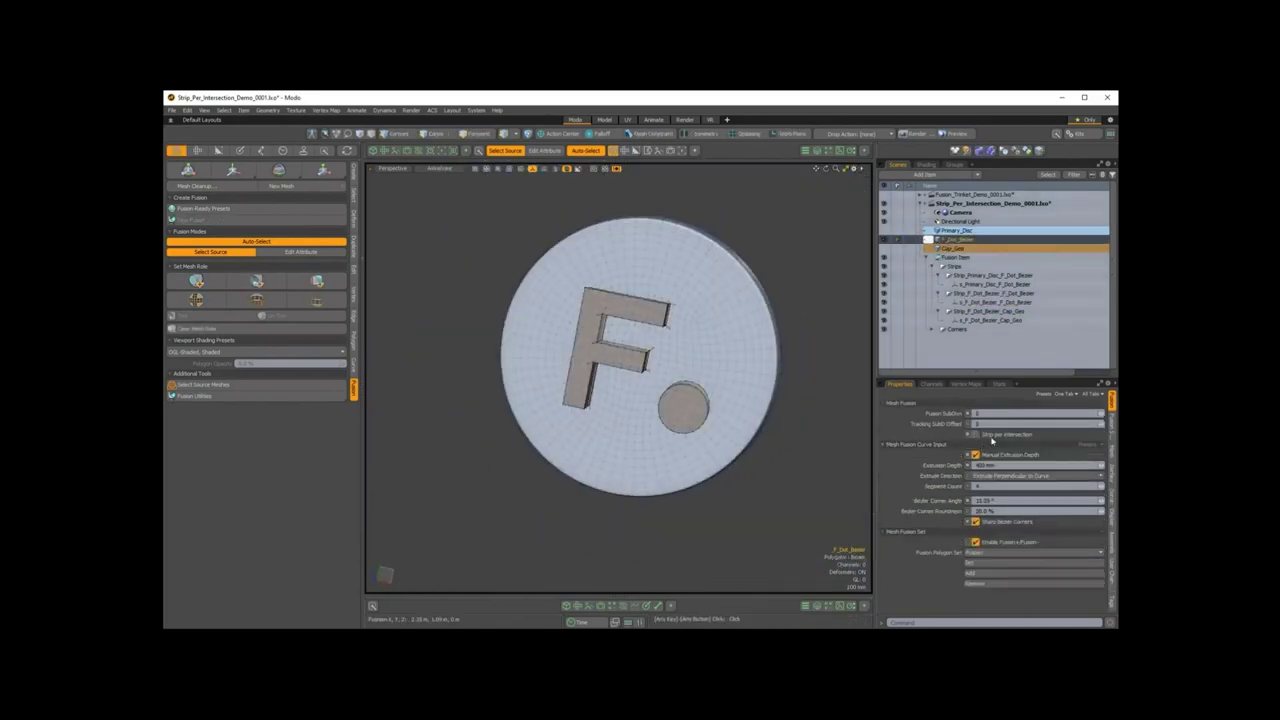